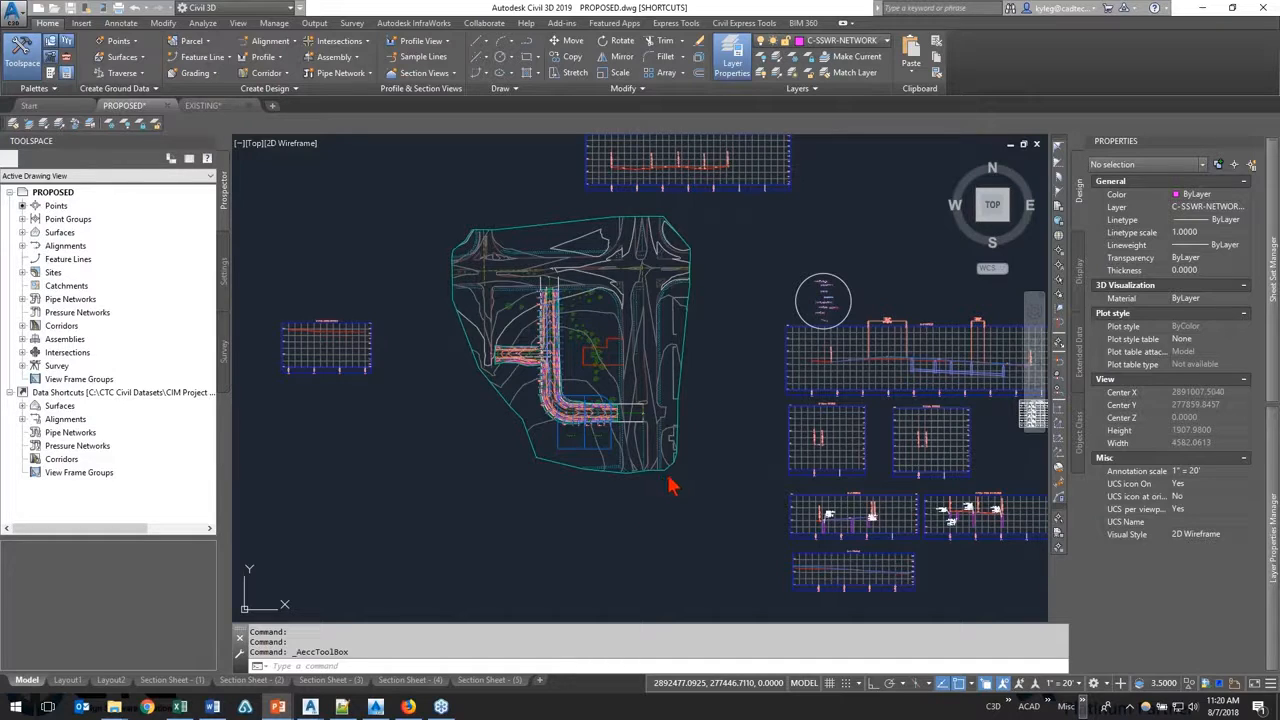
Step: Display the Toolbox in the Toolspace
{"action": "left_click", "coordinate": [228, 284]}
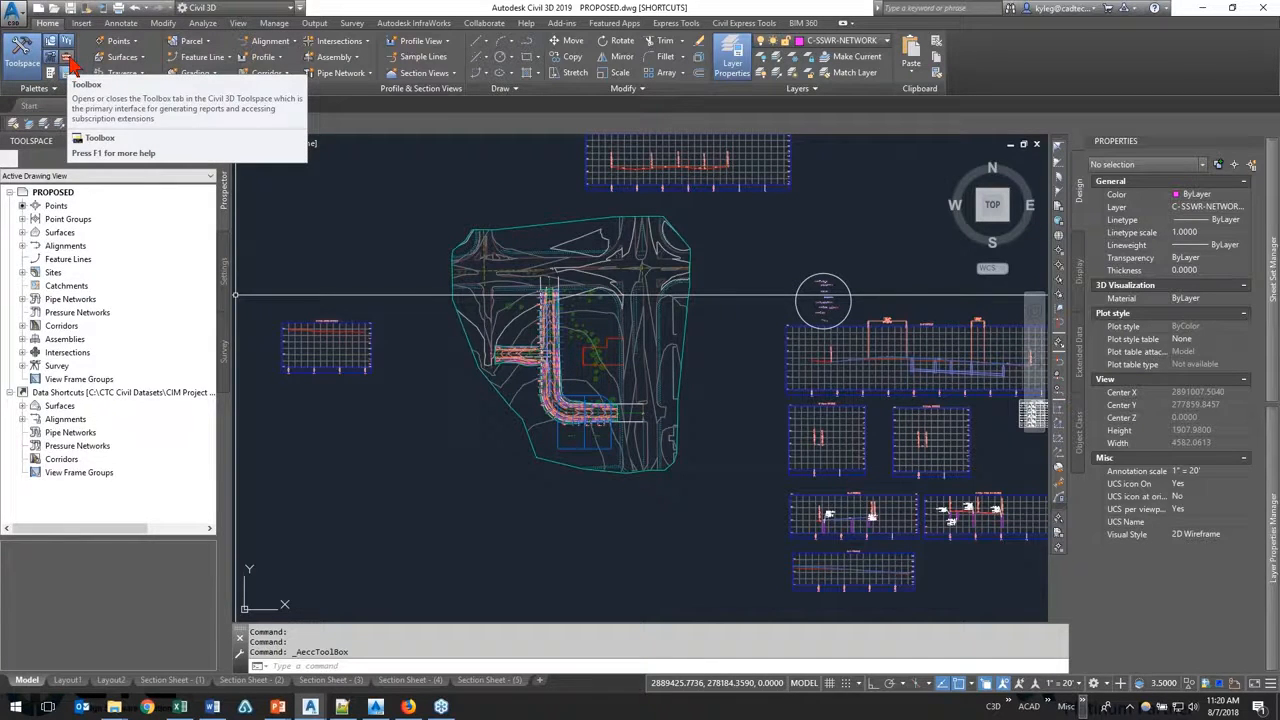
{"action": "left_click", "coordinate": [67, 60]}
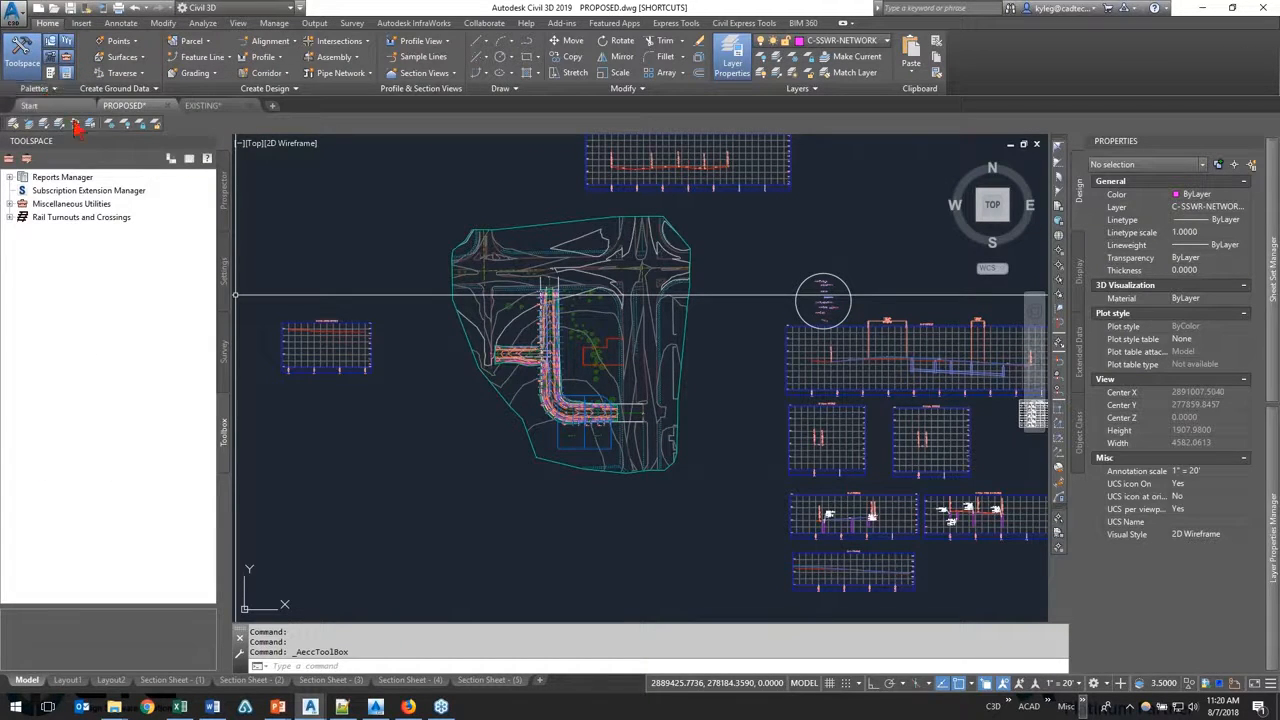
{"action": "key", "text": "ctrl"}
{"action": "key", "text": "ctrl"}
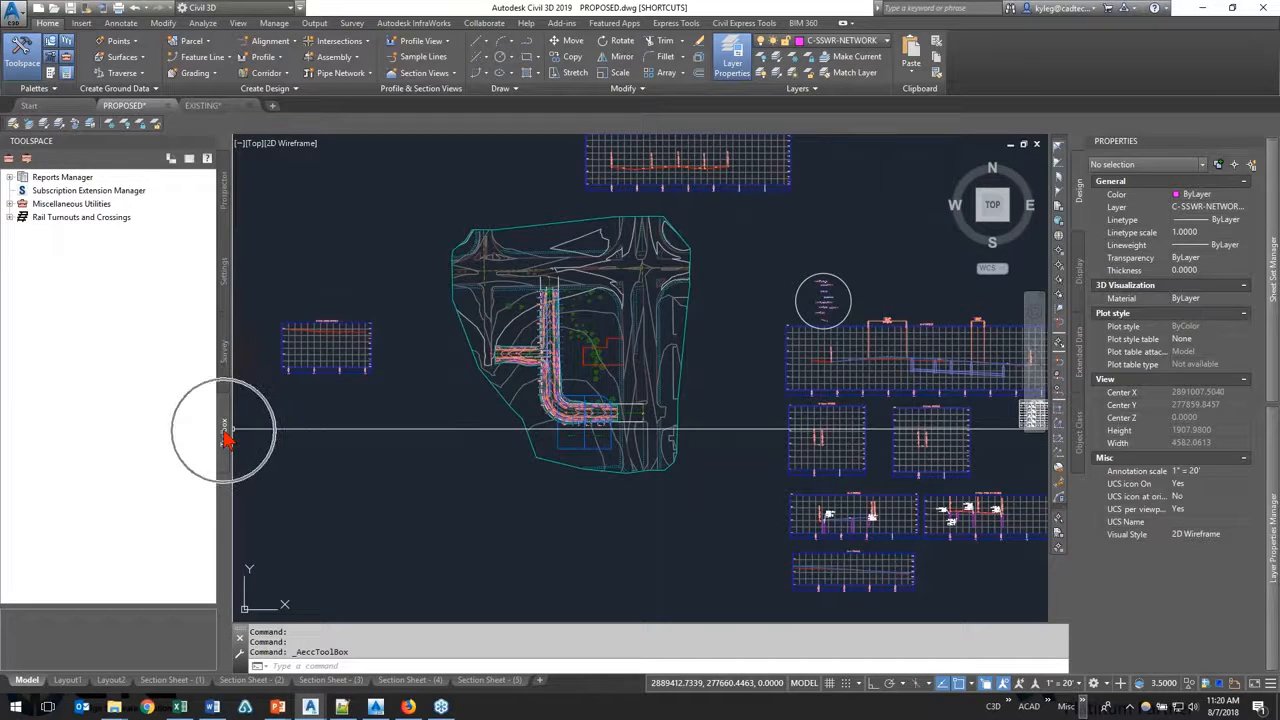
Step: Expand the Reports Manager and its Alignment category, and select the Stakeout Alignment Report
{"action": "left_click", "coordinate": [9, 177]}
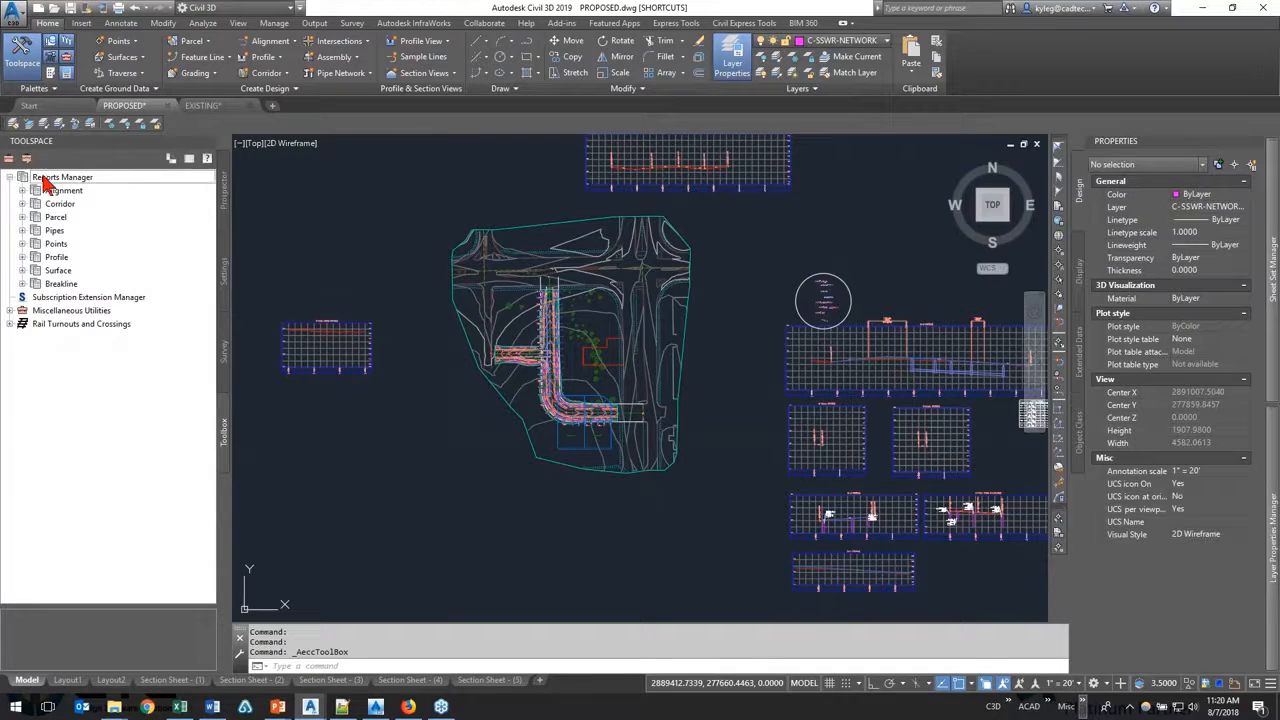
{"action": "left_click", "coordinate": [52, 177]}
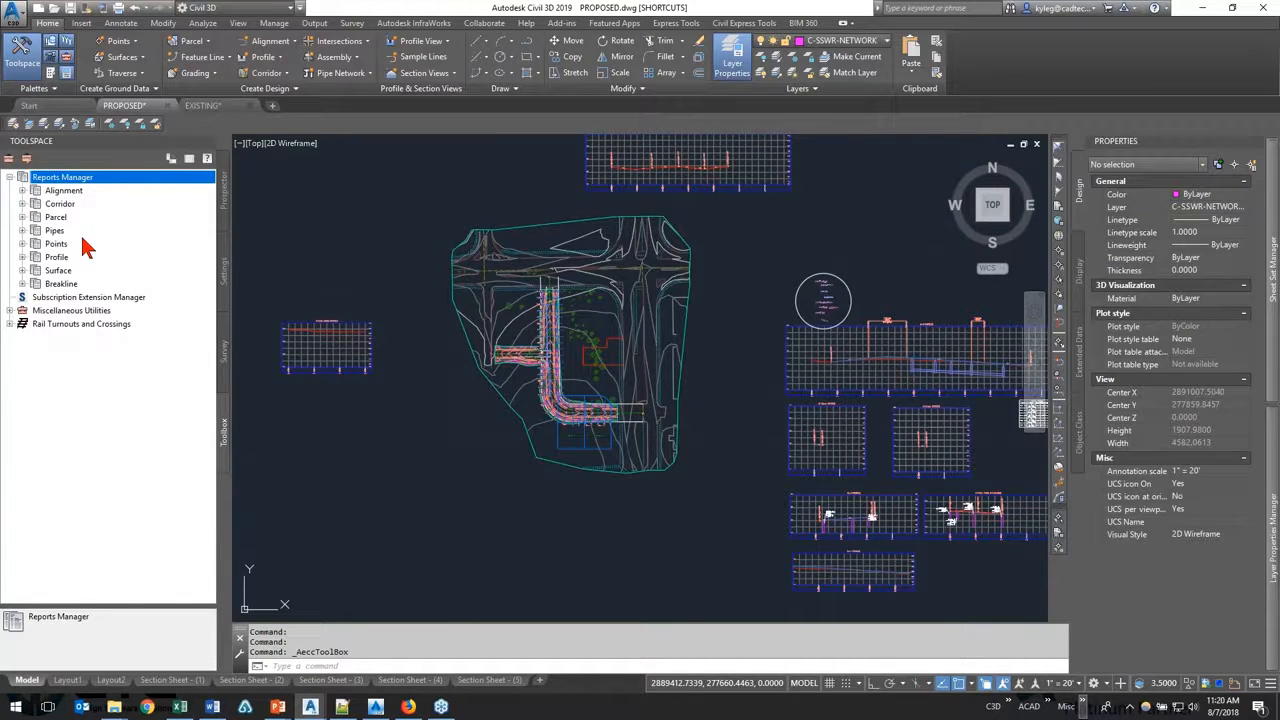
{"action": "left_click", "coordinate": [22, 190]}
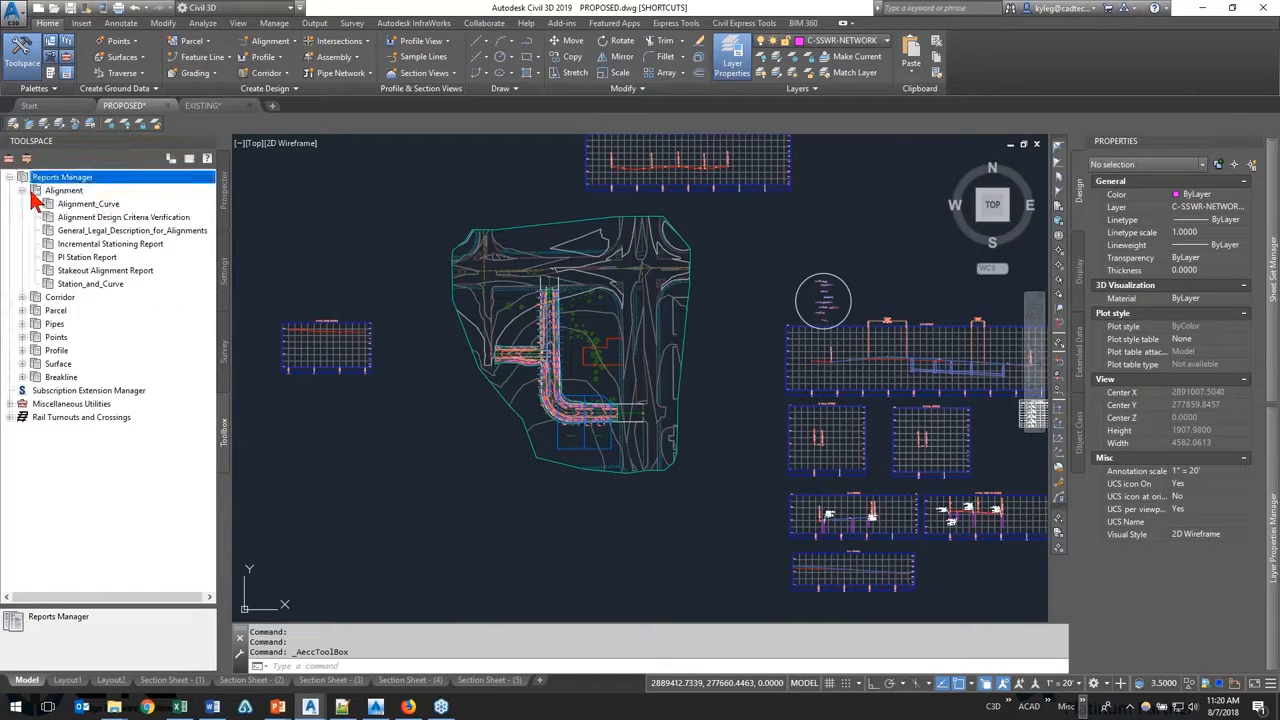
{"action": "left_click", "coordinate": [120, 271]}
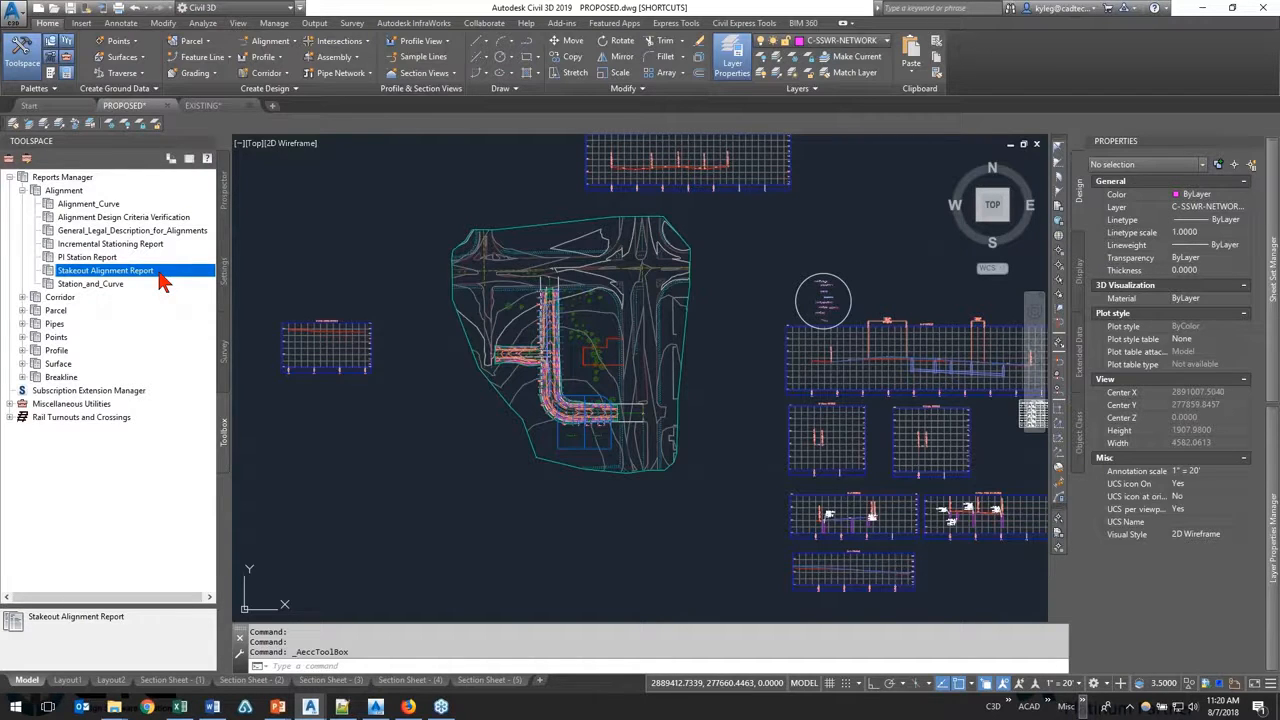
Step: Review the Corridor report types, including Daylight Line and Milling, examine the road corridor and a sample line in plan, and collapse the category
{"action": "left_click", "coordinate": [22, 297]}
{"action": "left_click", "coordinate": [80, 313]}
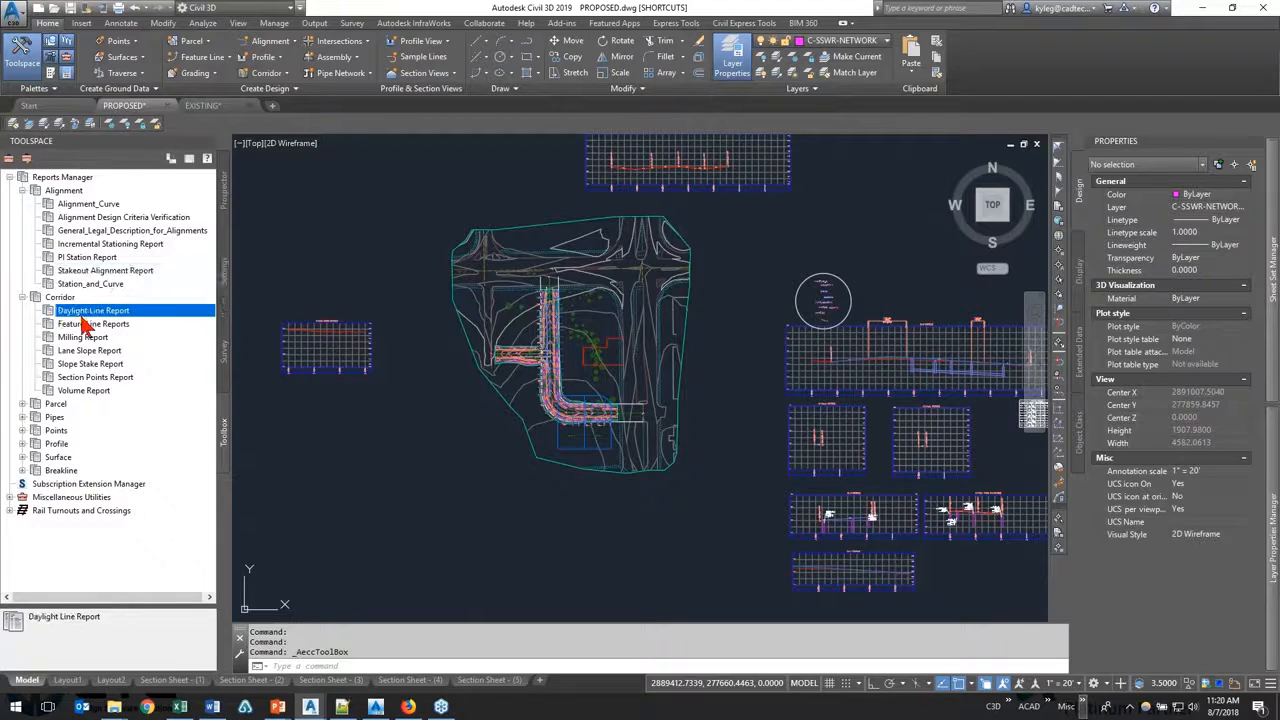
{"action": "left_click", "coordinate": [88, 340]}
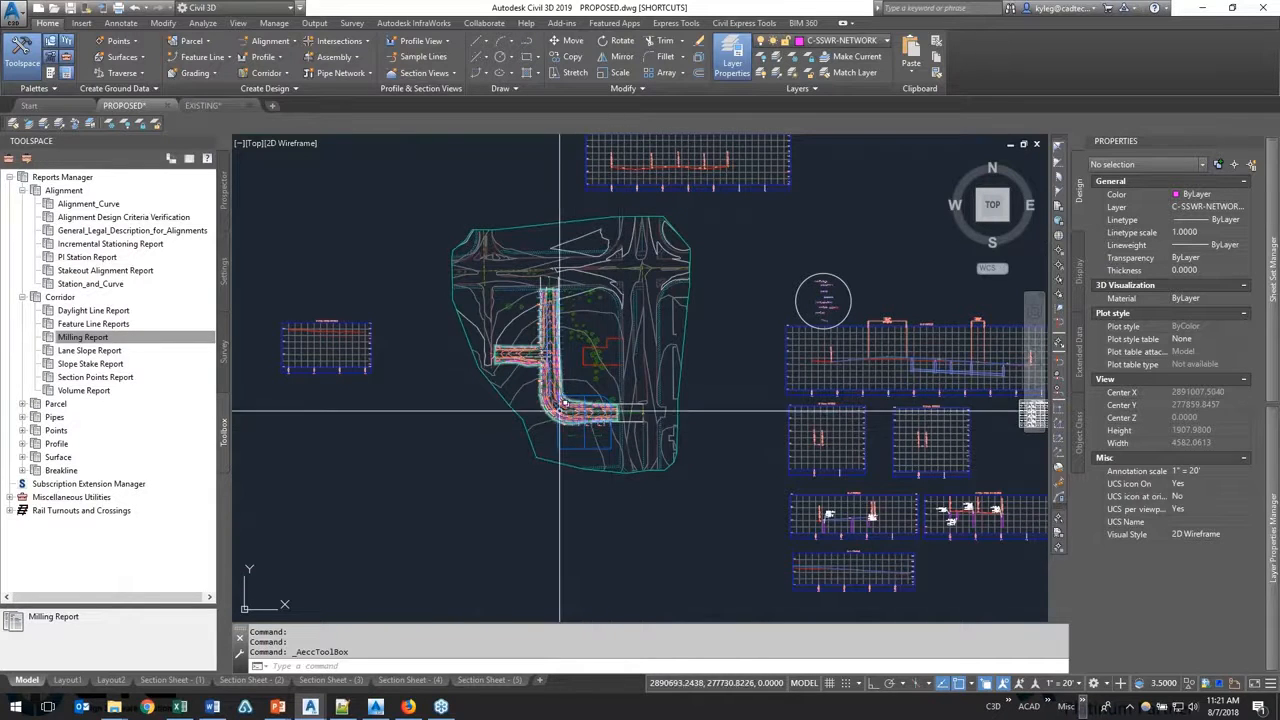
{"action": "scroll", "coordinate": [561, 387], "scroll_direction": "up", "scroll_amount": 8}
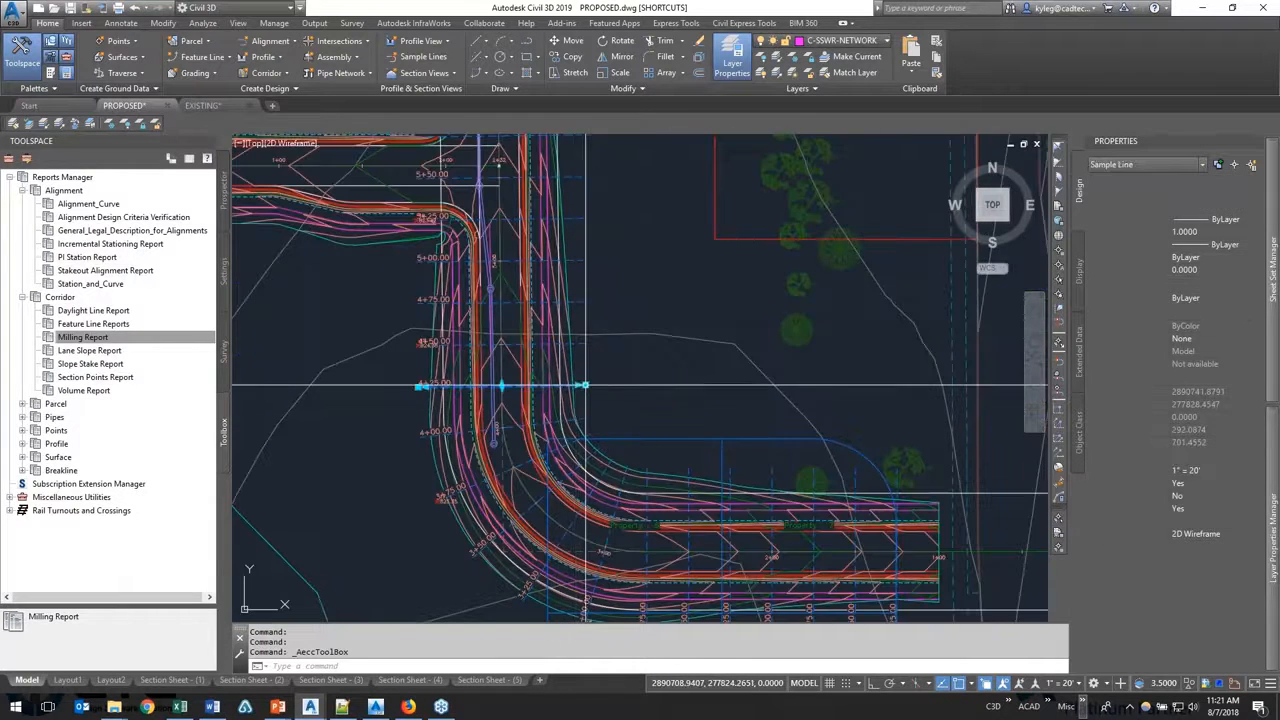
{"action": "left_click", "coordinate": [584, 386]}
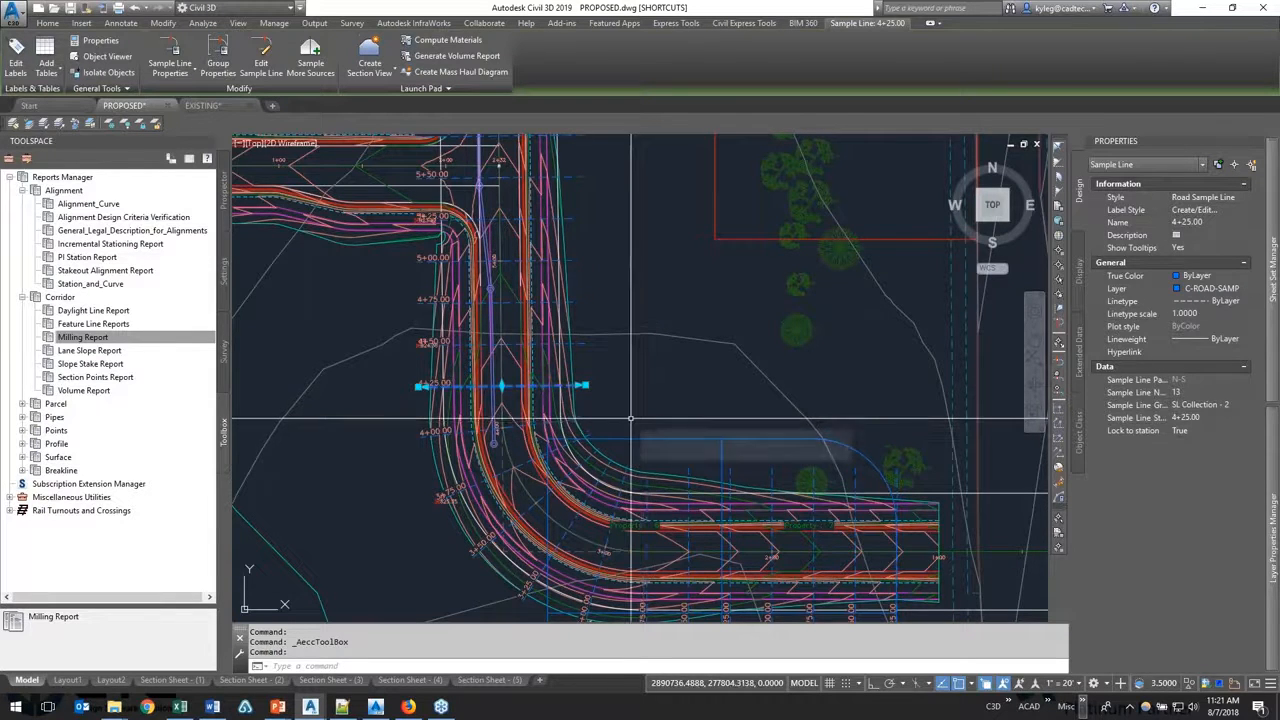
{"action": "key", "text": "Escape"}
{"action": "scroll", "coordinate": [631, 418], "scroll_direction": "down", "scroll_amount": 4}
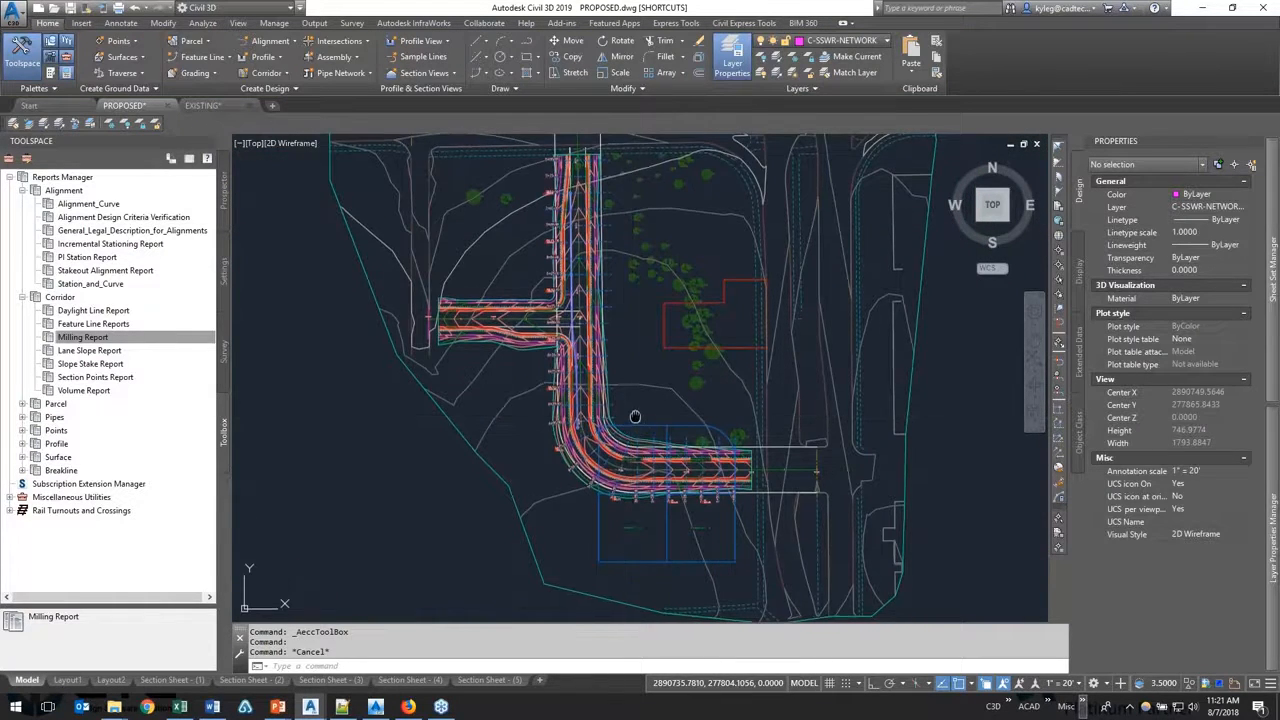
{"action": "middle_click_drag", "start_coordinate": [631, 418], "coordinate": [640, 355]}
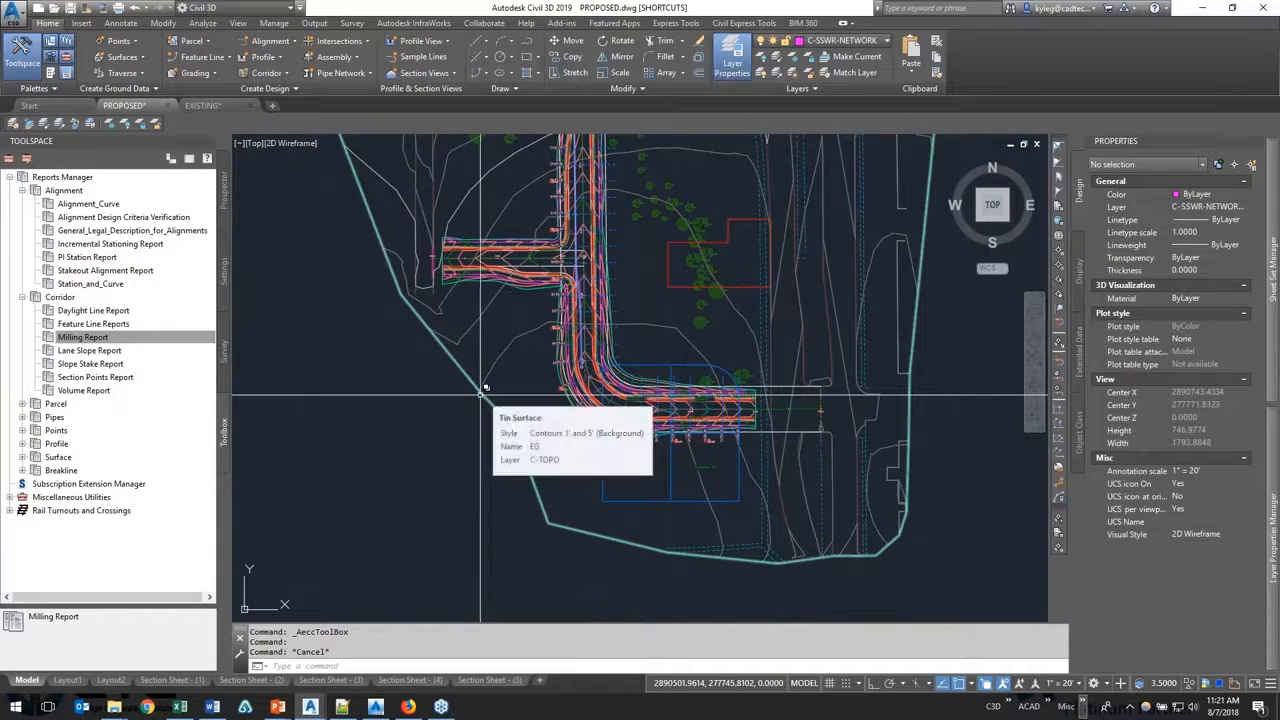
{"action": "left_click", "coordinate": [23, 297]}
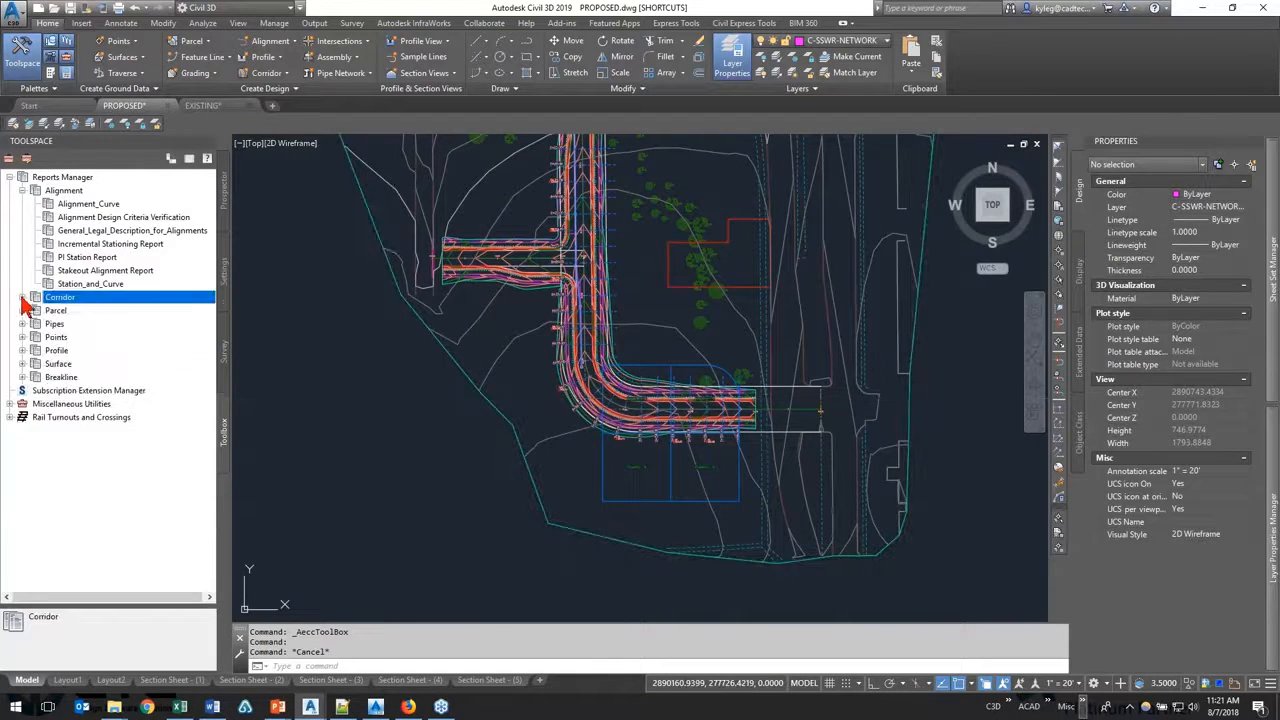
Step: Execute the Alignment_Curve report and accept all listed objects for export with LandXML version 1.2
{"action": "left_click", "coordinate": [82, 207]}
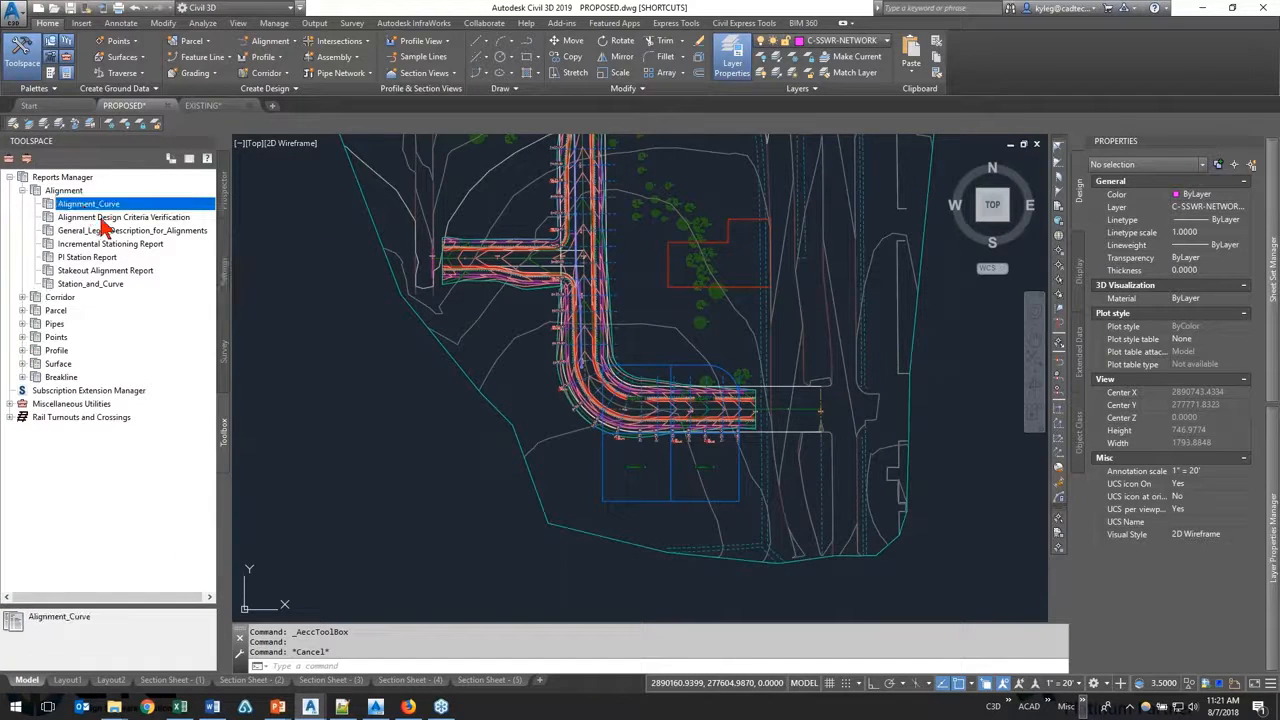
{"action": "right_click", "coordinate": [120, 208]}
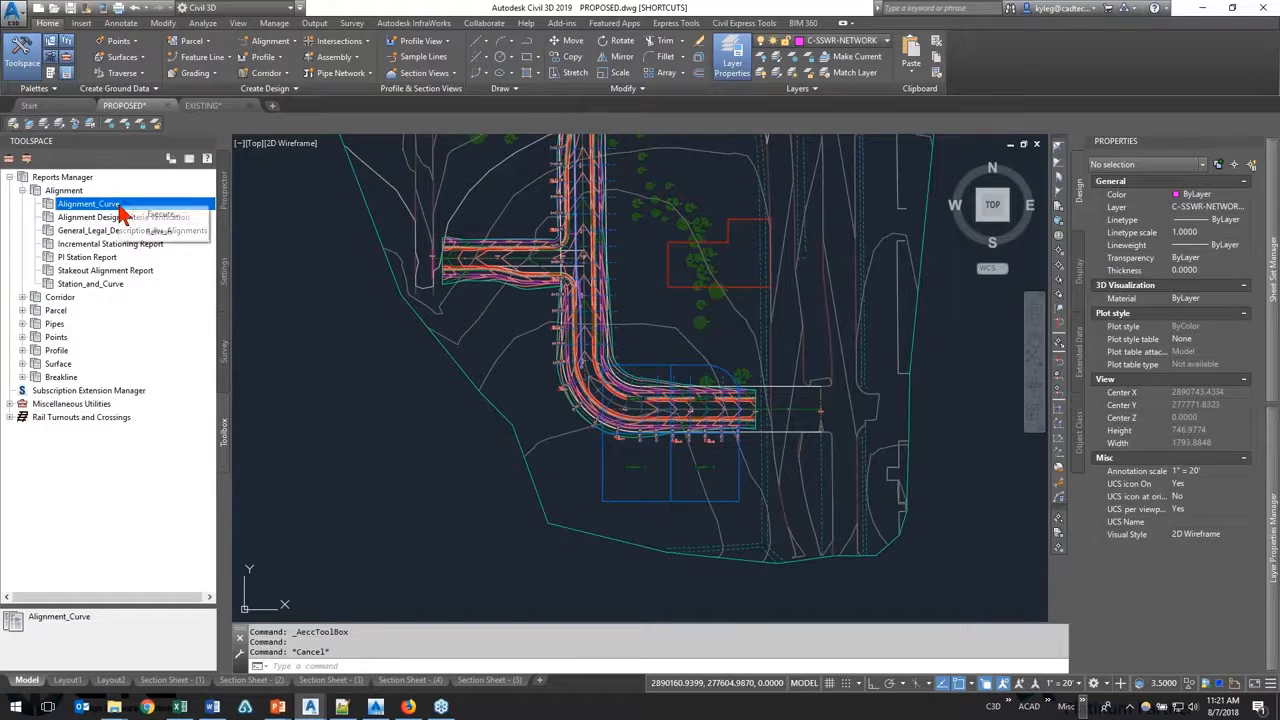
{"action": "left_click", "coordinate": [150, 215]}
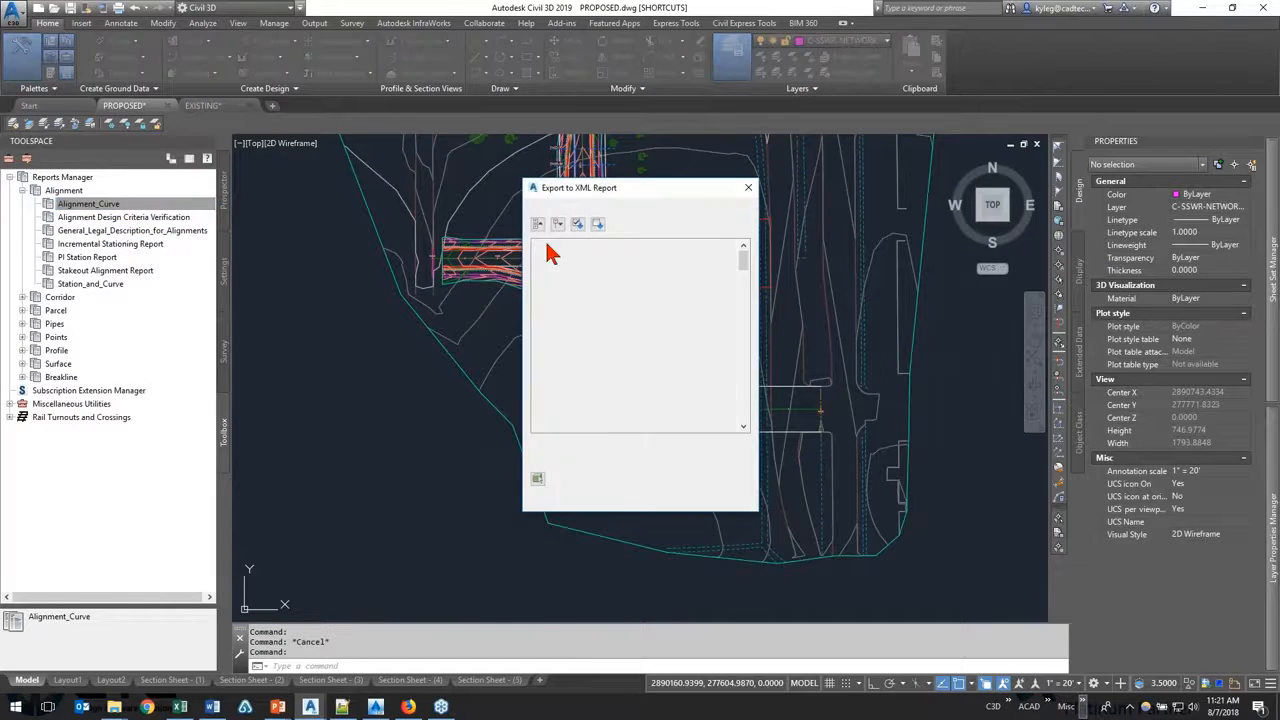
{"action": "left_click_drag", "start_coordinate": [639, 184], "coordinate": [516, 168]}
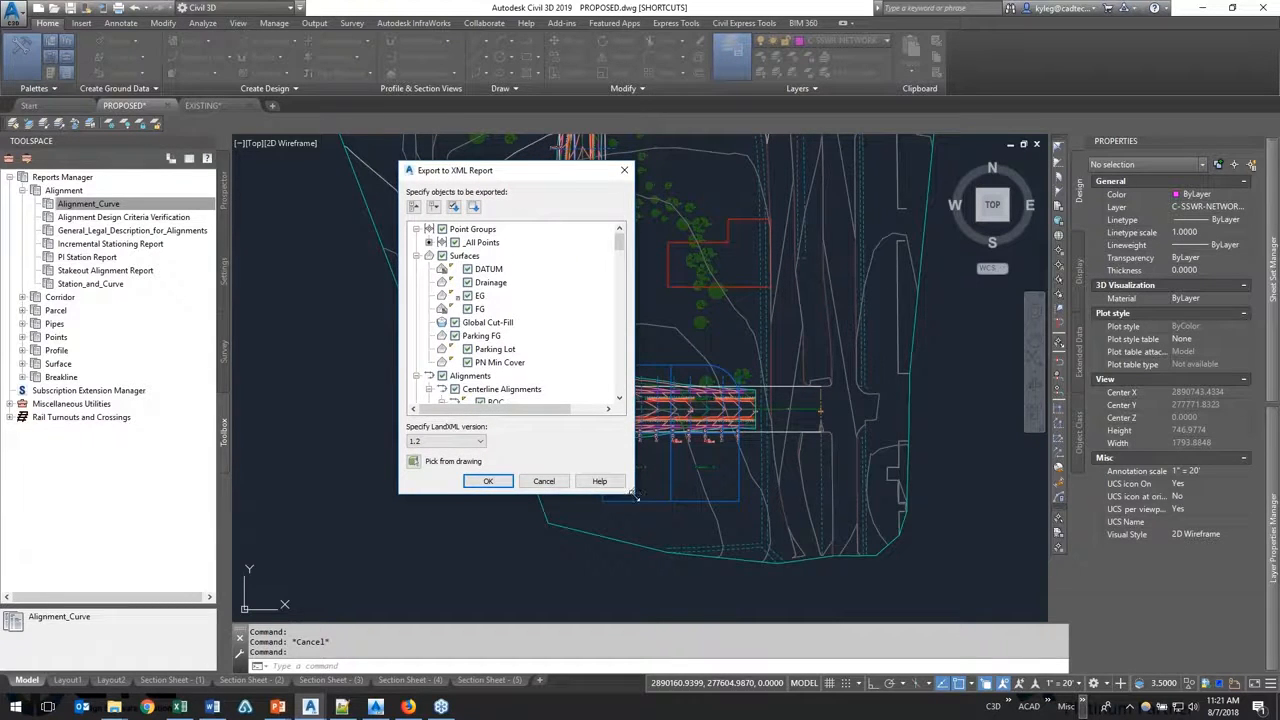
{"action": "left_click_drag", "start_coordinate": [633, 494], "coordinate": [707, 655]}
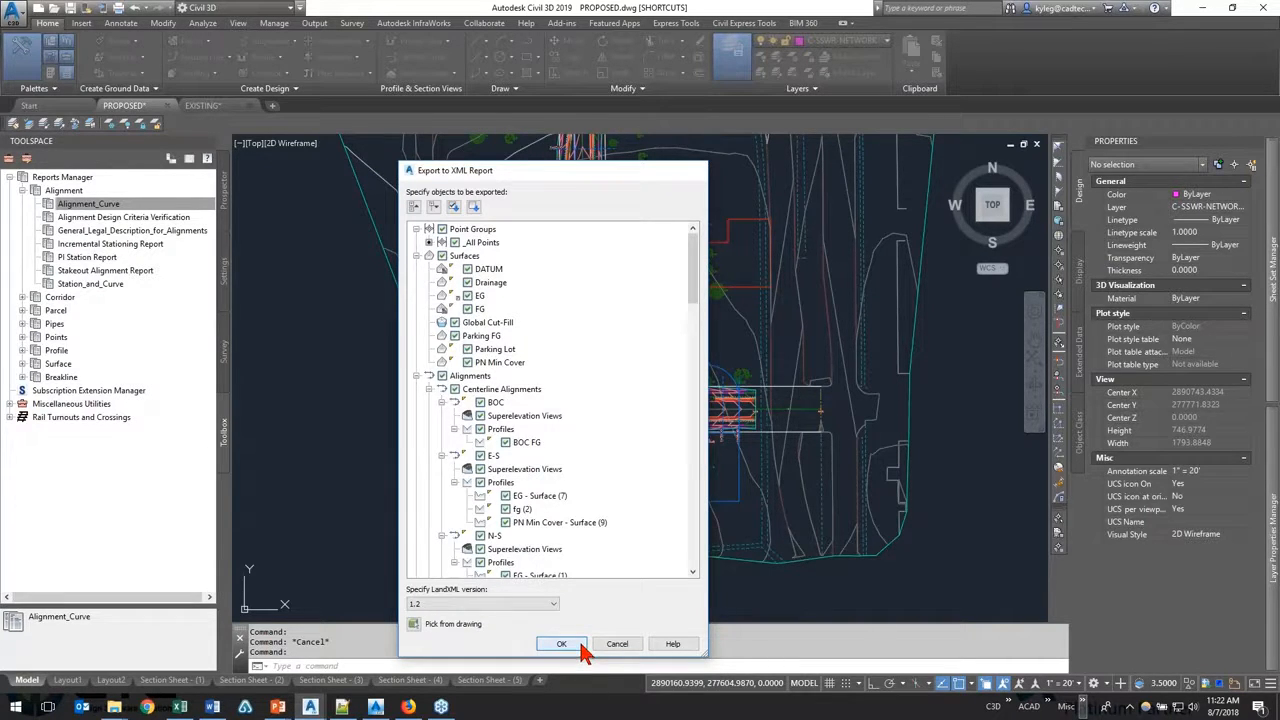
{"action": "left_click", "coordinate": [578, 645]}
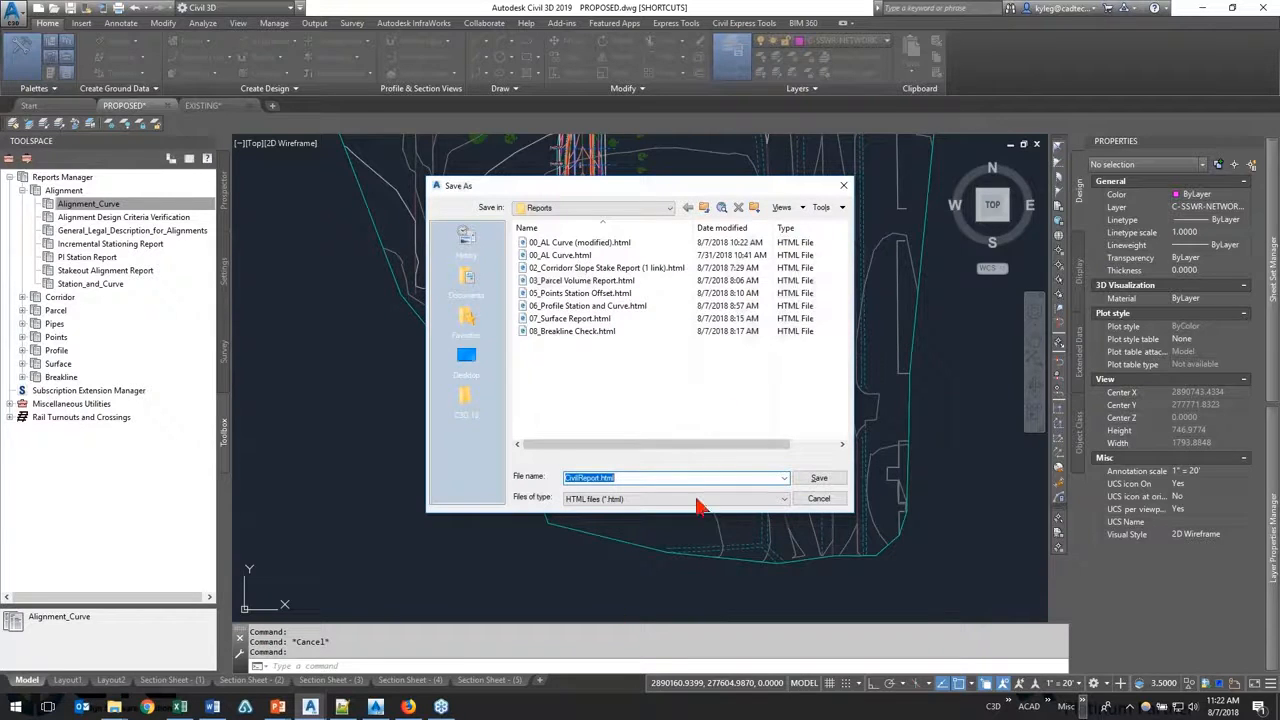
Step: Check the available report file formats and try 00_AL Curve (modified).html as the HTML output file
{"action": "left_click", "coordinate": [699, 499]}
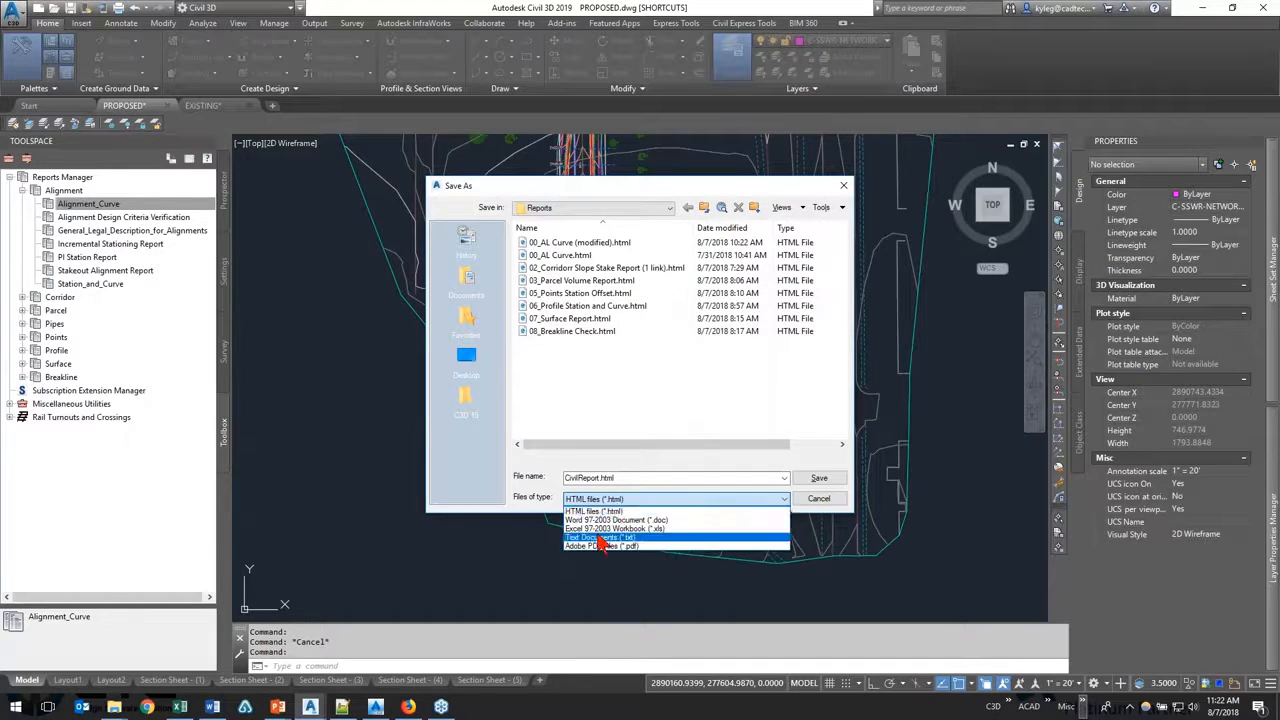
{"action": "left_click", "coordinate": [657, 423]}
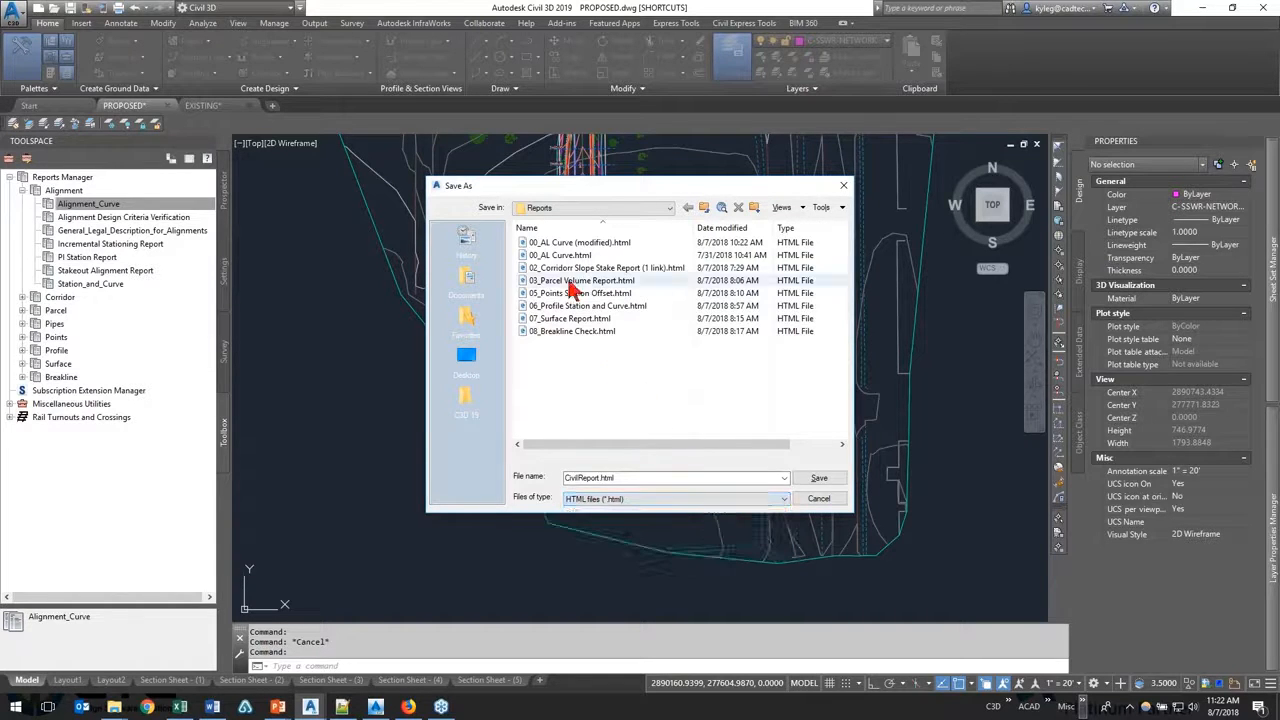
{"action": "left_click", "coordinate": [588, 255]}
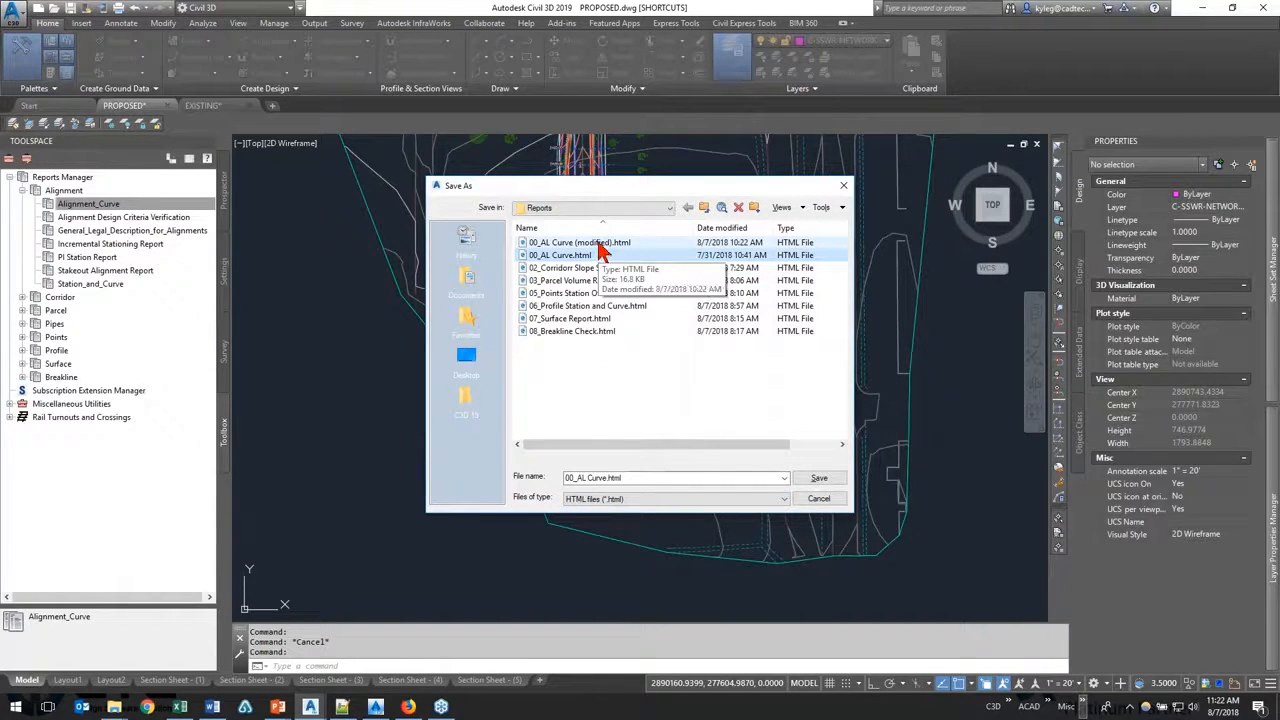
{"action": "left_click", "coordinate": [600, 243]}
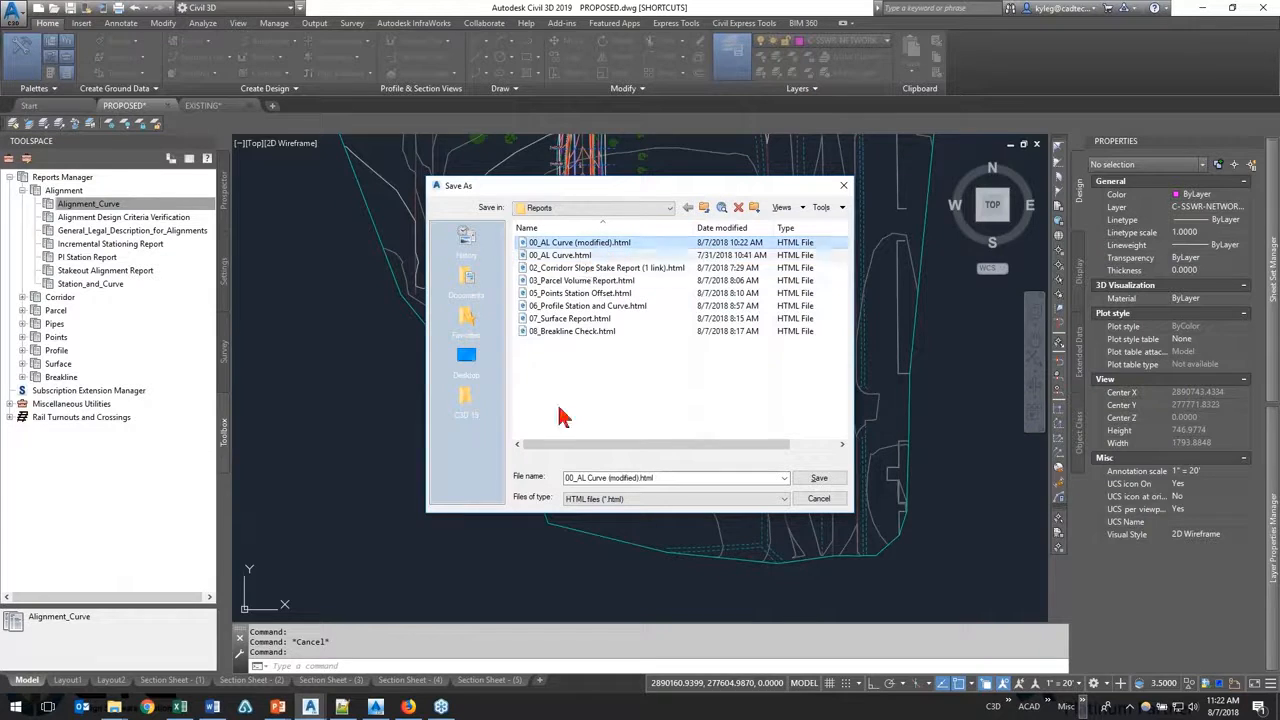
{"action": "left_click", "coordinate": [828, 478]}
Step: Switch to File Explorer and open the existing 00_AL Curve.html report from the Reports folder in the browser
{"action": "left_click", "coordinate": [114, 707]}
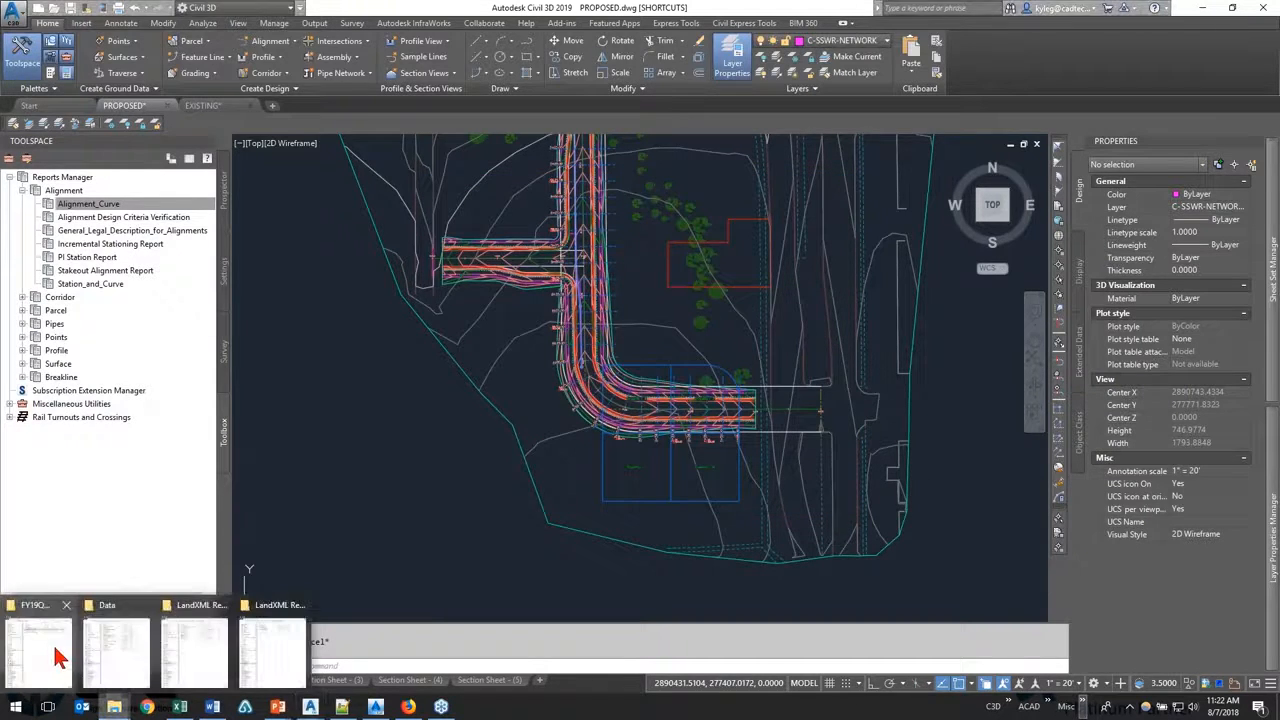
{"action": "left_click", "coordinate": [23, 666]}
{"action": "double_click", "coordinate": [930, 102]}
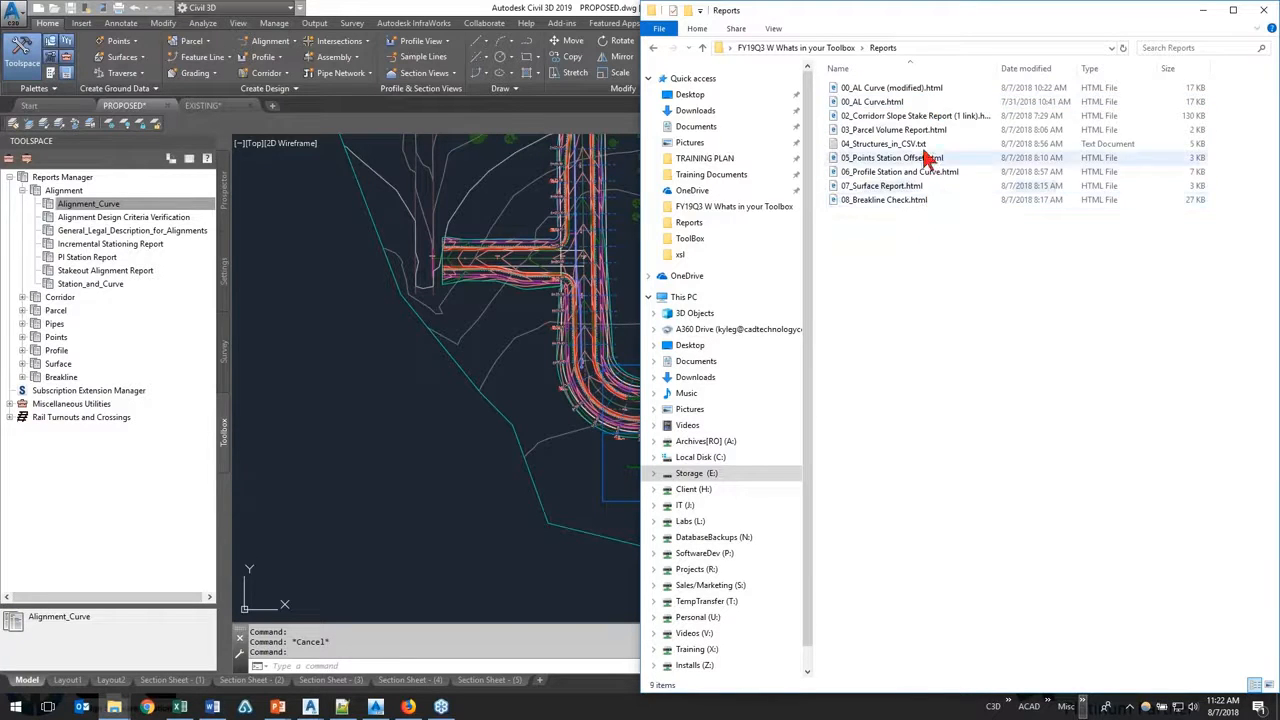
{"action": "double_click", "coordinate": [932, 103]}
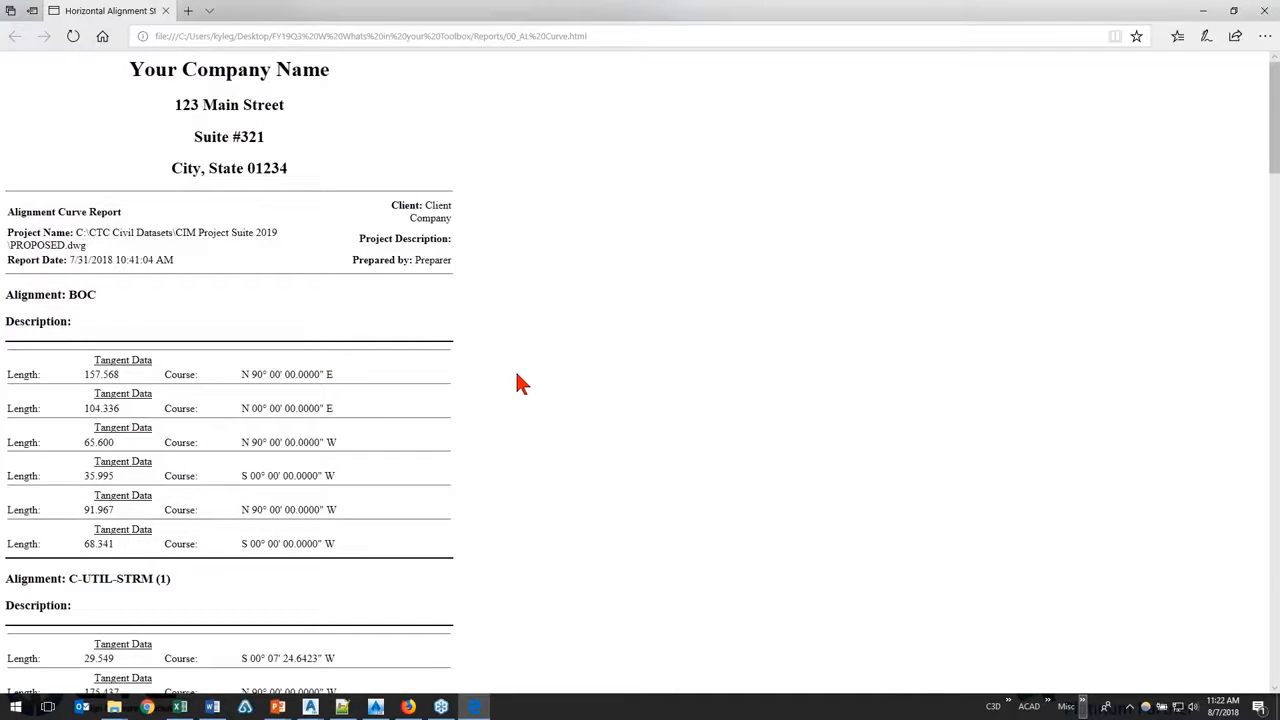
{"action": "left_click", "coordinate": [476, 707]}
Step: Examine the Alignment Curve Report's company header and the tangent and circular curve data listed for each alignment
{"action": "left_click_drag", "start_coordinate": [130, 70], "coordinate": [306, 172]}
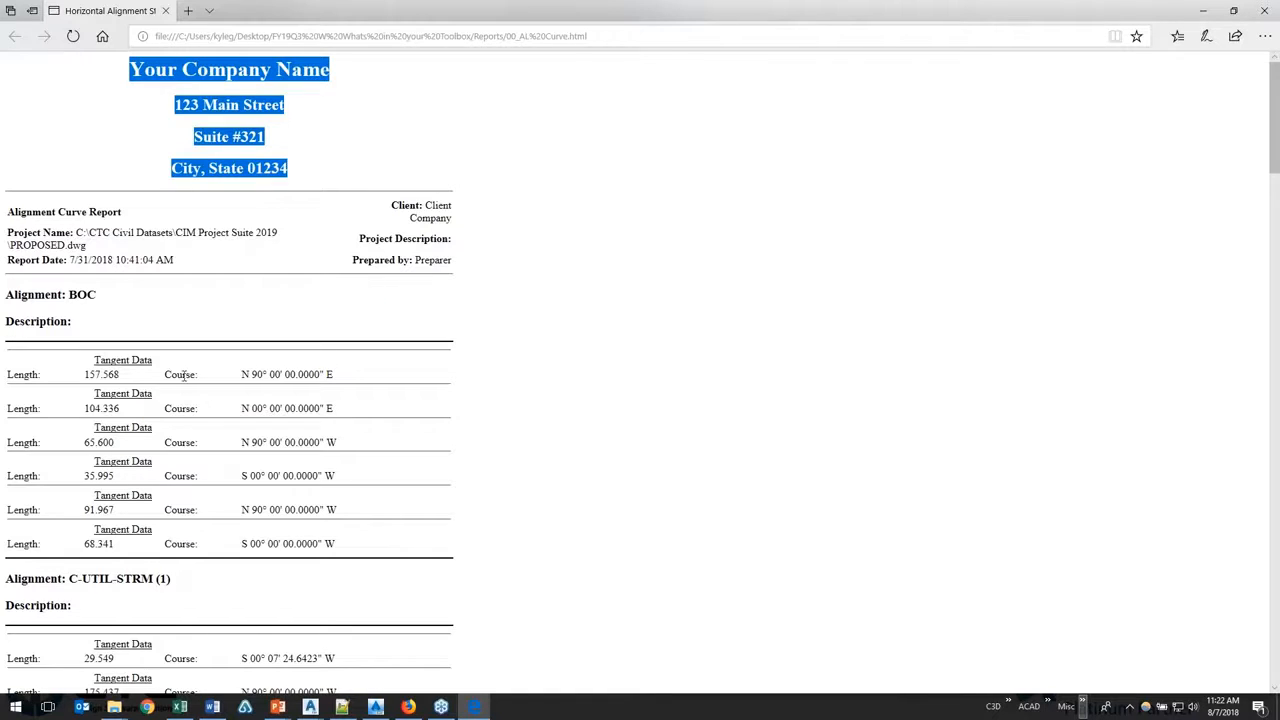
{"action": "left_click_drag", "start_coordinate": [164, 376], "coordinate": [196, 380]}
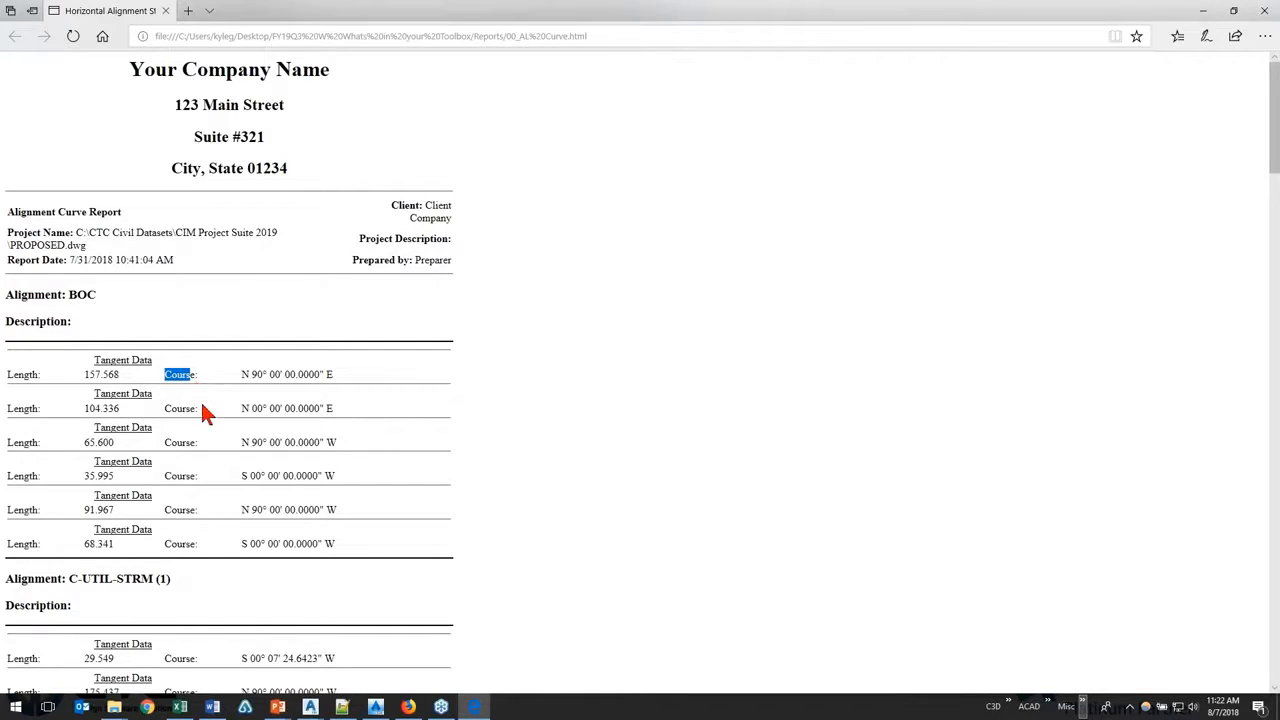
{"action": "scroll", "coordinate": [202, 405], "scroll_direction": "down", "scroll_amount": 2}
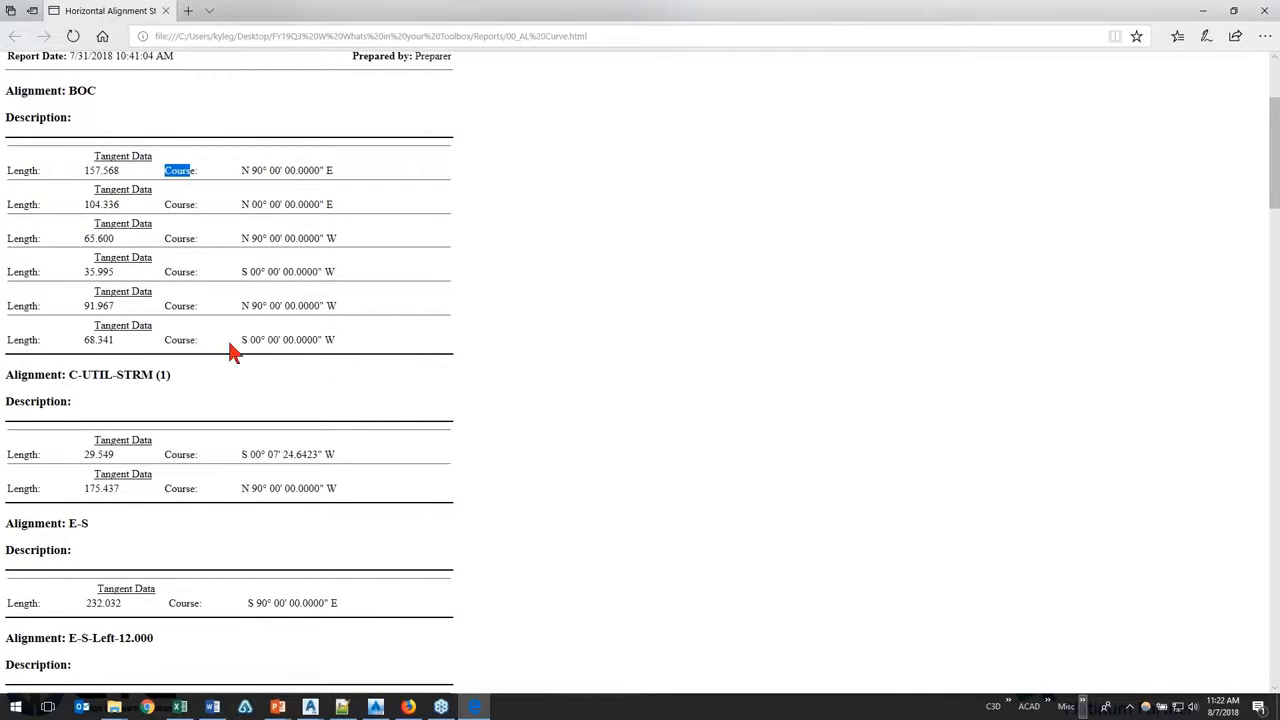
{"action": "scroll", "coordinate": [240, 374], "scroll_direction": "down", "scroll_amount": 3}
{"action": "scroll", "coordinate": [240, 376], "scroll_direction": "down", "scroll_amount": 4}
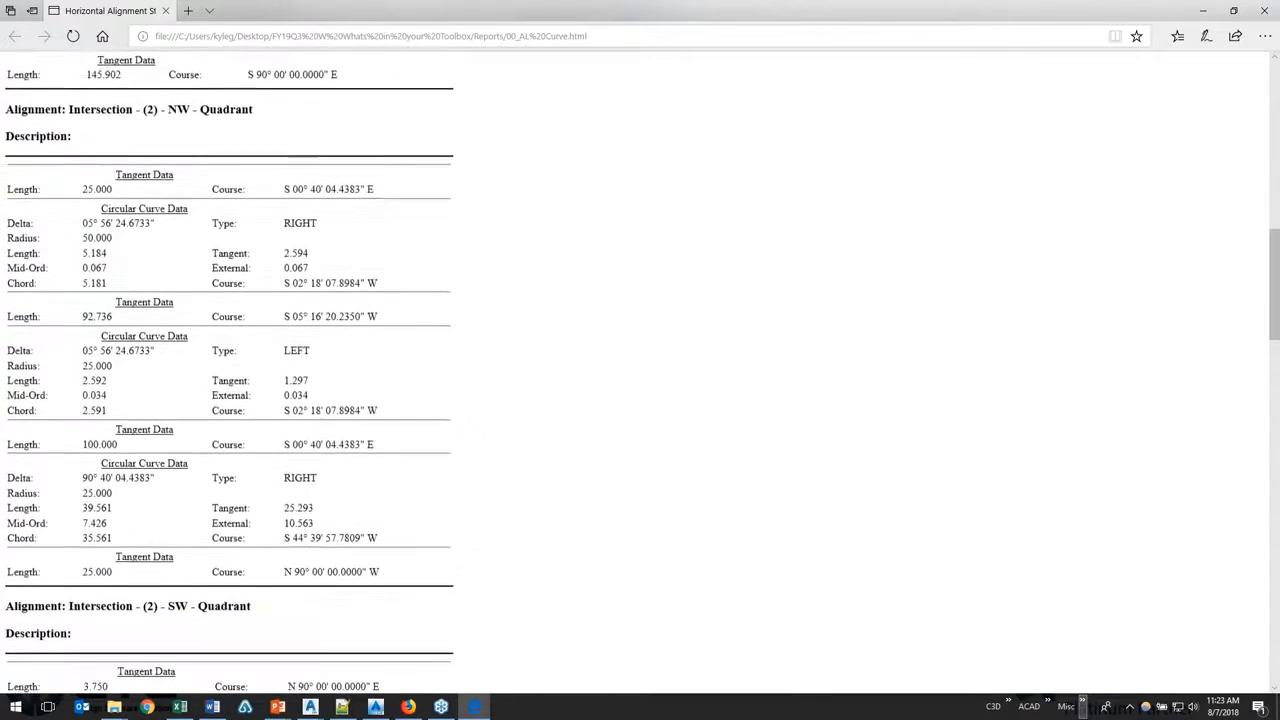
{"action": "left_click_drag", "start_coordinate": [18, 179], "coordinate": [117, 187]}
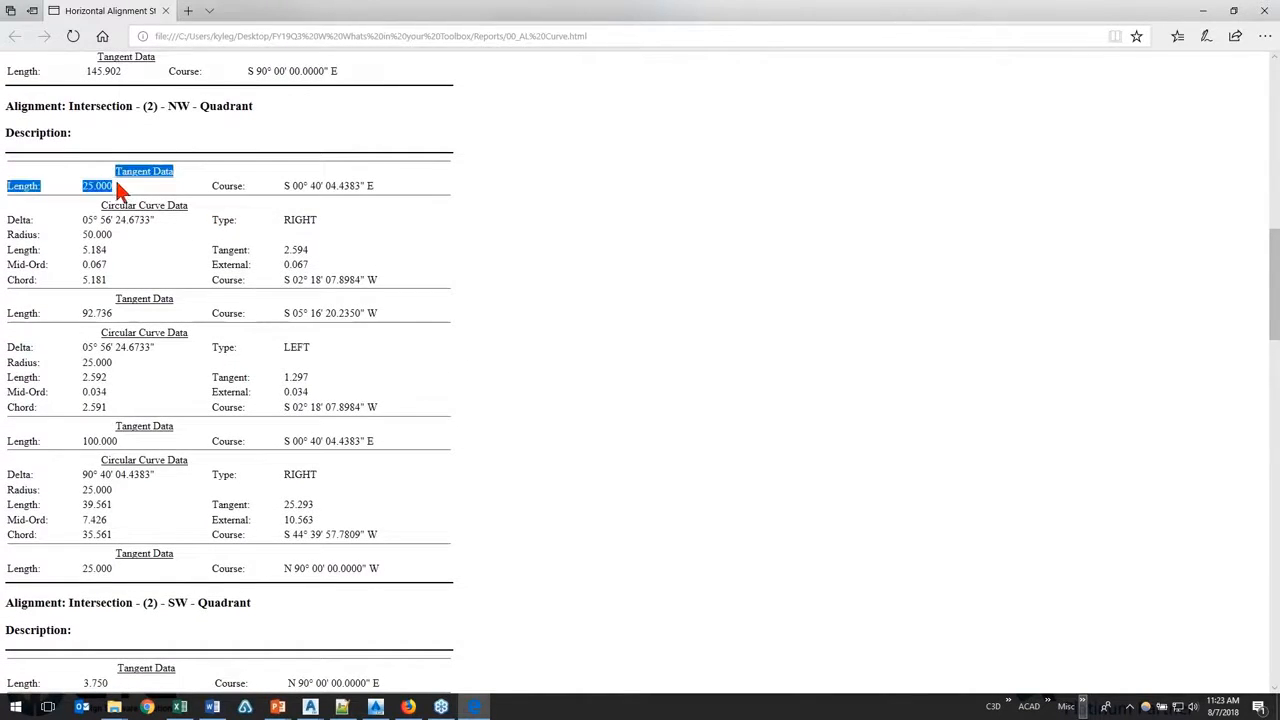
{"action": "left_click", "coordinate": [292, 187]}
{"action": "left_click_drag", "start_coordinate": [224, 186], "coordinate": [378, 187]}
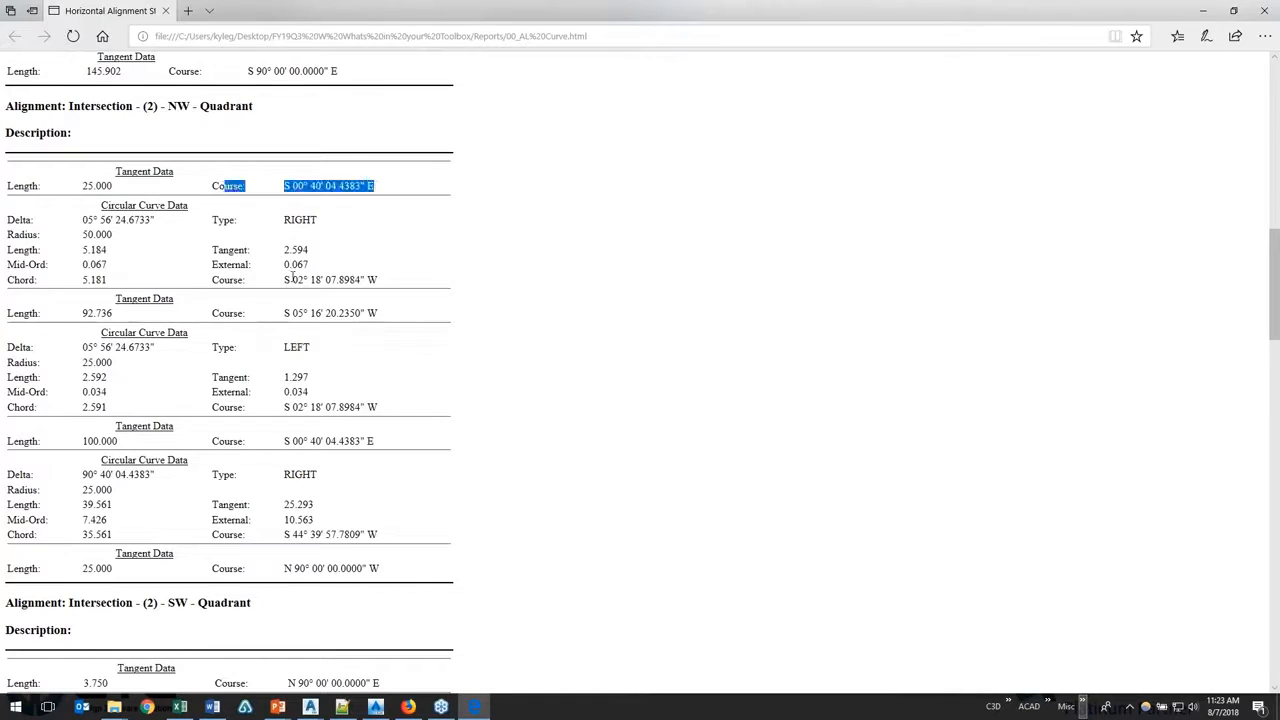
{"action": "left_click", "coordinate": [329, 290]}
{"action": "scroll", "coordinate": [329, 294], "scroll_direction": "down", "scroll_amount": 4}
{"action": "scroll", "coordinate": [290, 300], "scroll_direction": "down", "scroll_amount": 15}
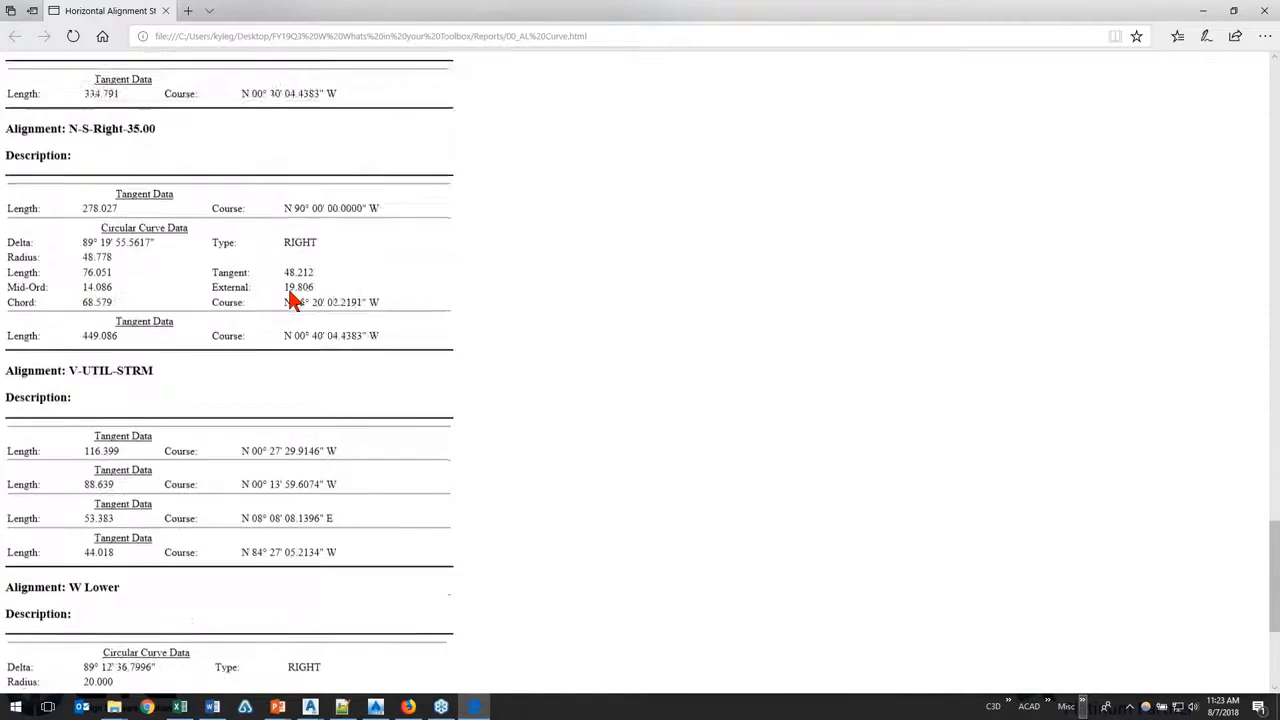
Step: Return to the start of the alignment curve report, close it and switch back to Civil 3D
{"action": "scroll", "coordinate": [460, 495], "scroll_direction": "up", "scroll_amount": 20}
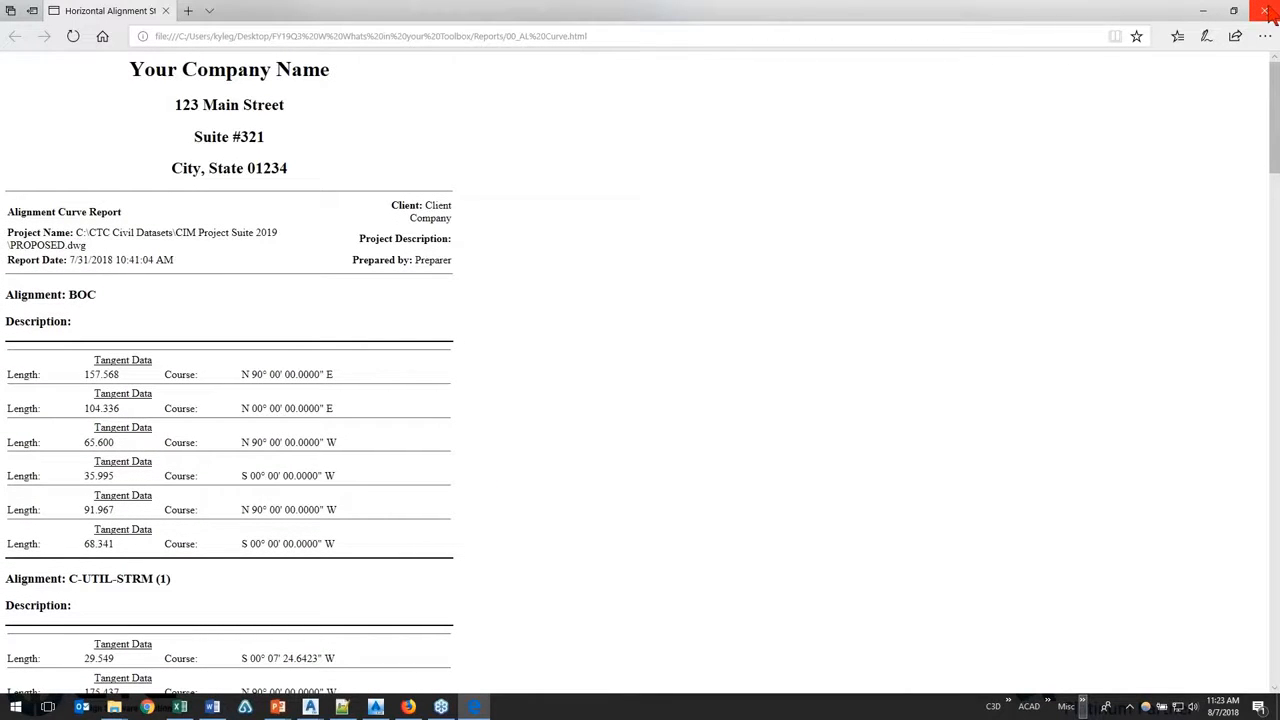
{"action": "left_click", "coordinate": [1266, 10]}
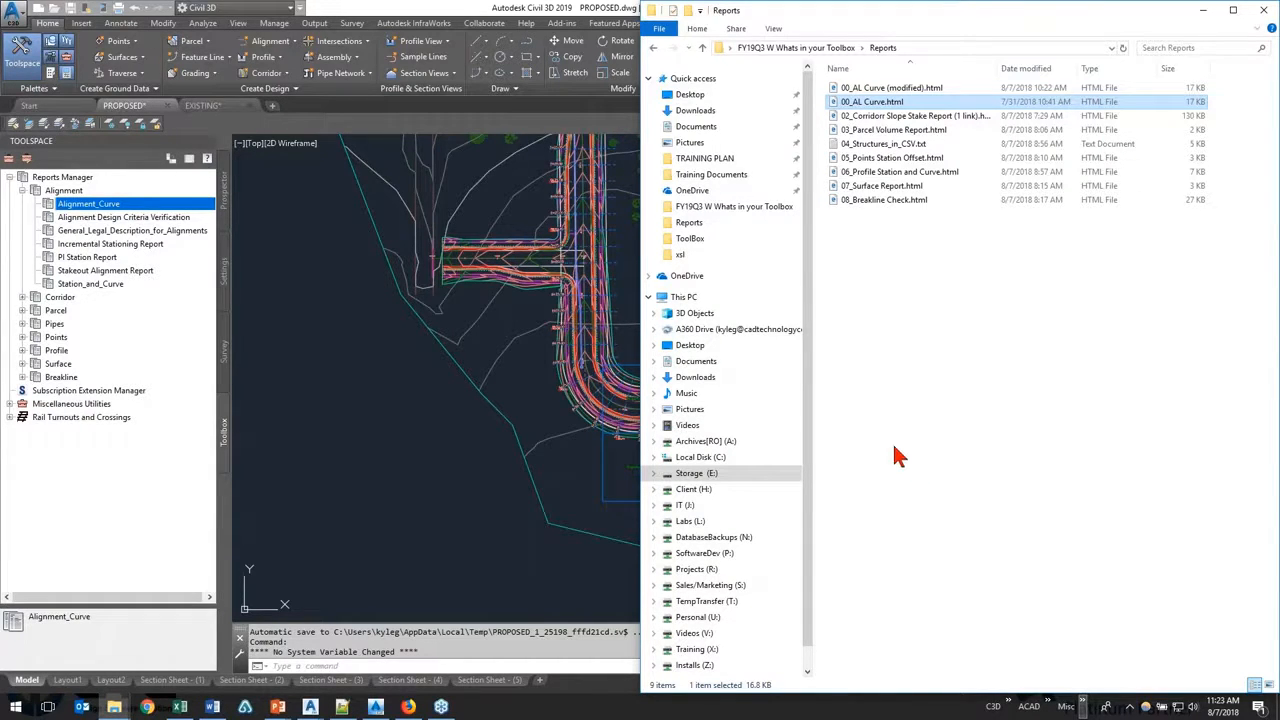
{"action": "left_click", "coordinate": [298, 413]}
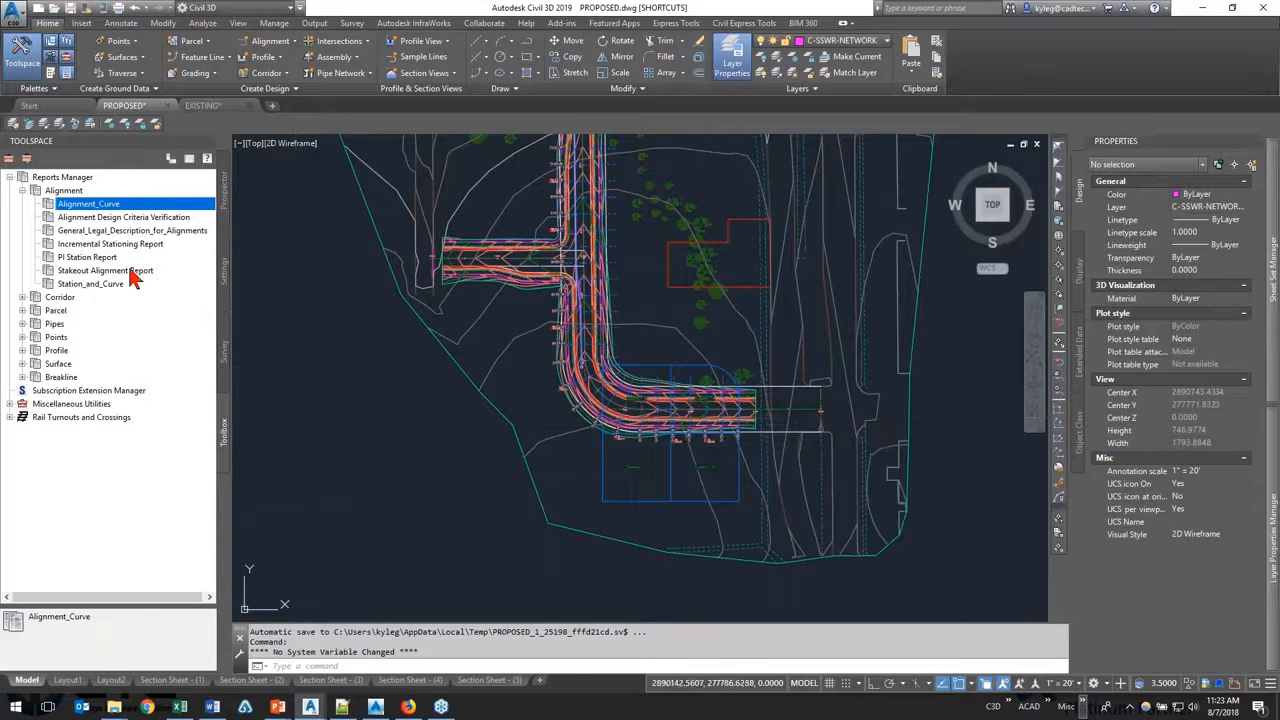
Step: Execute the General_Legal_Description_for_Alignments report with all listed objects exported and LandXML version 1.2
{"action": "left_click", "coordinate": [140, 232]}
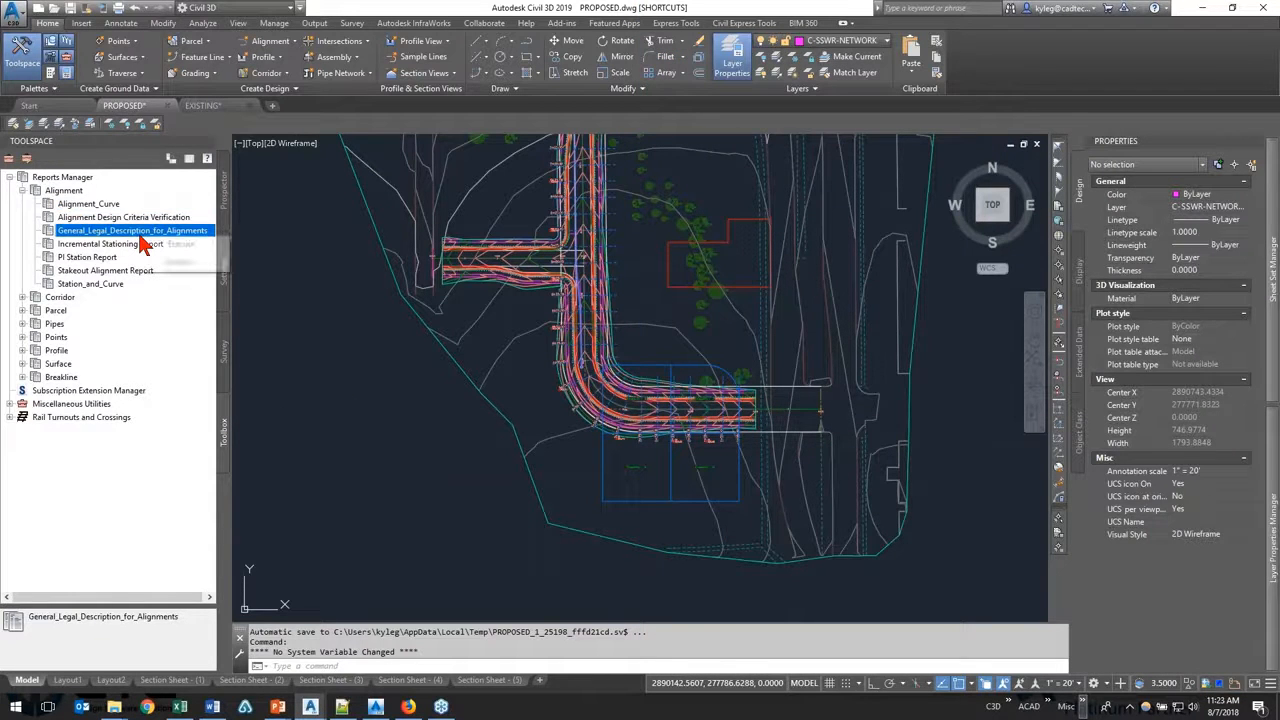
{"action": "left_click", "coordinate": [166, 249]}
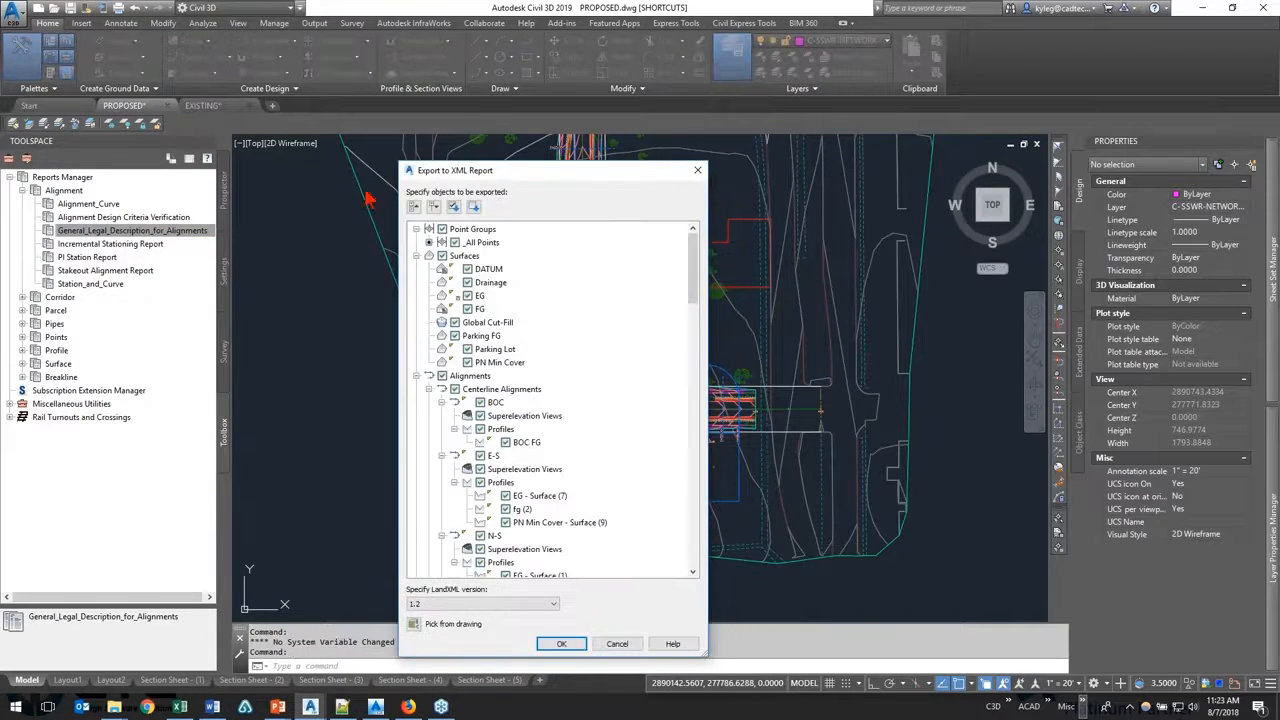
{"action": "left_click", "coordinate": [104, 233]}
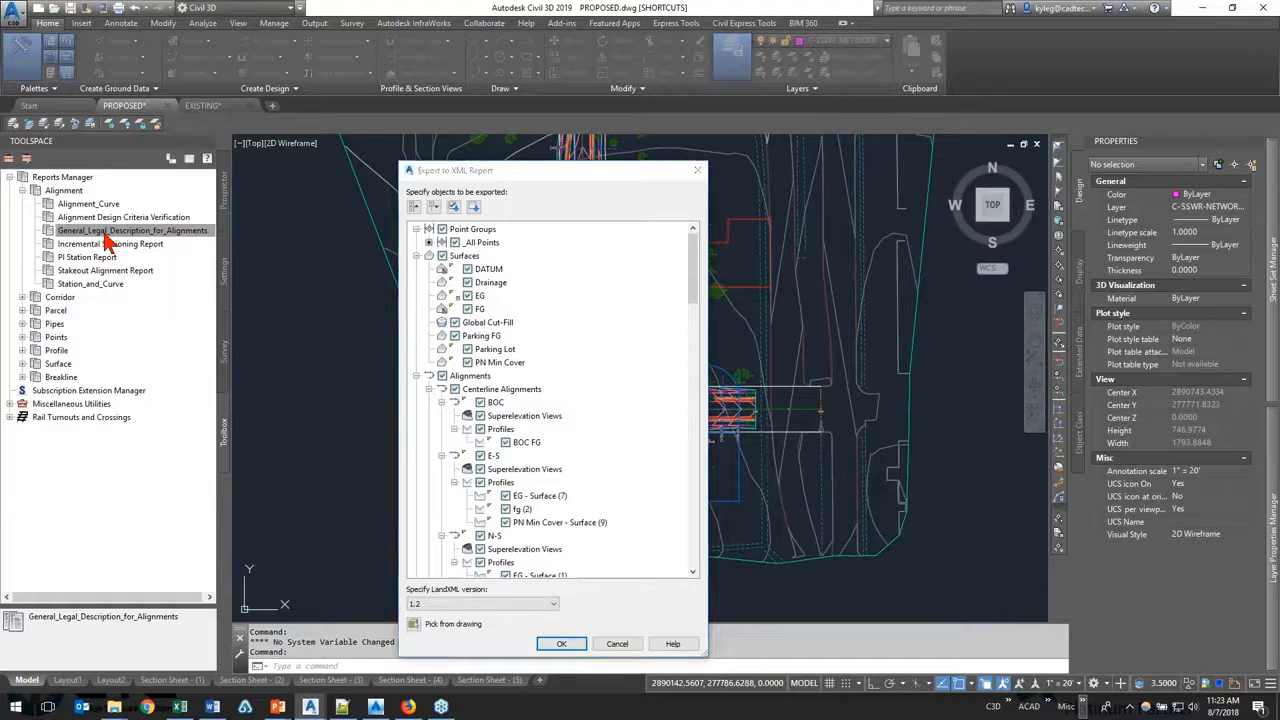
{"action": "left_click", "coordinate": [87, 232]}
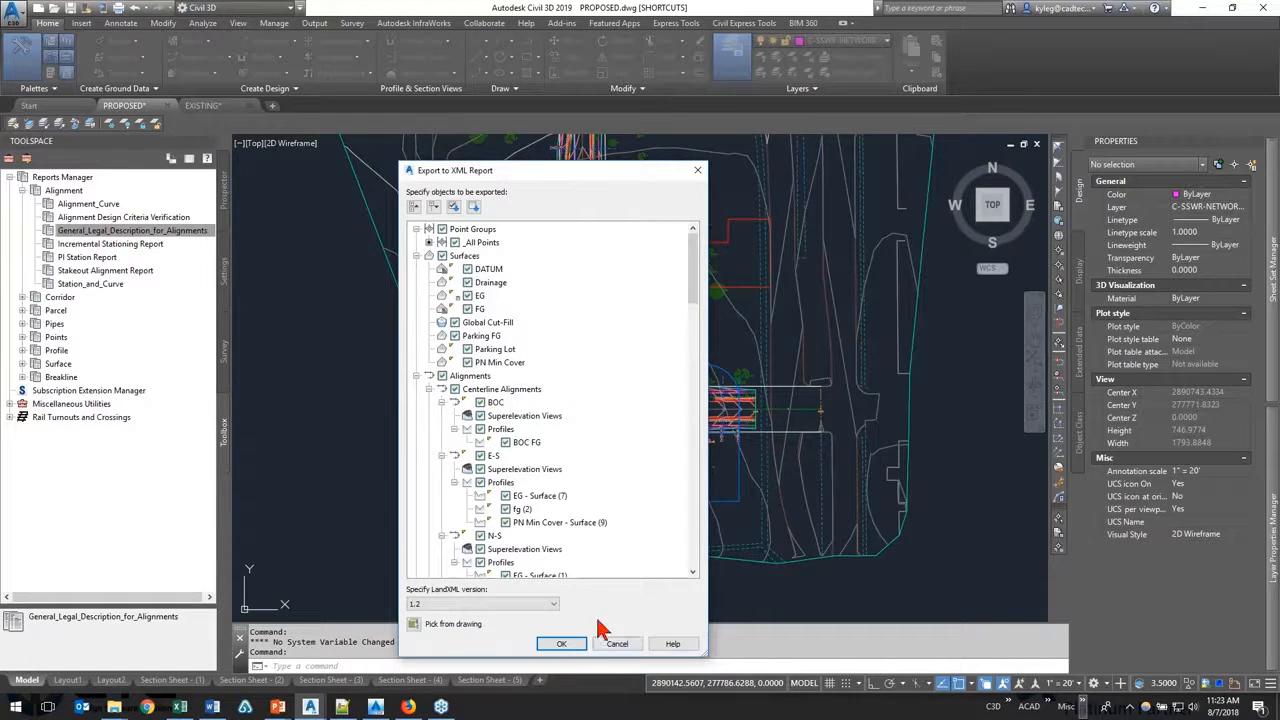
{"action": "left_click", "coordinate": [565, 645]}
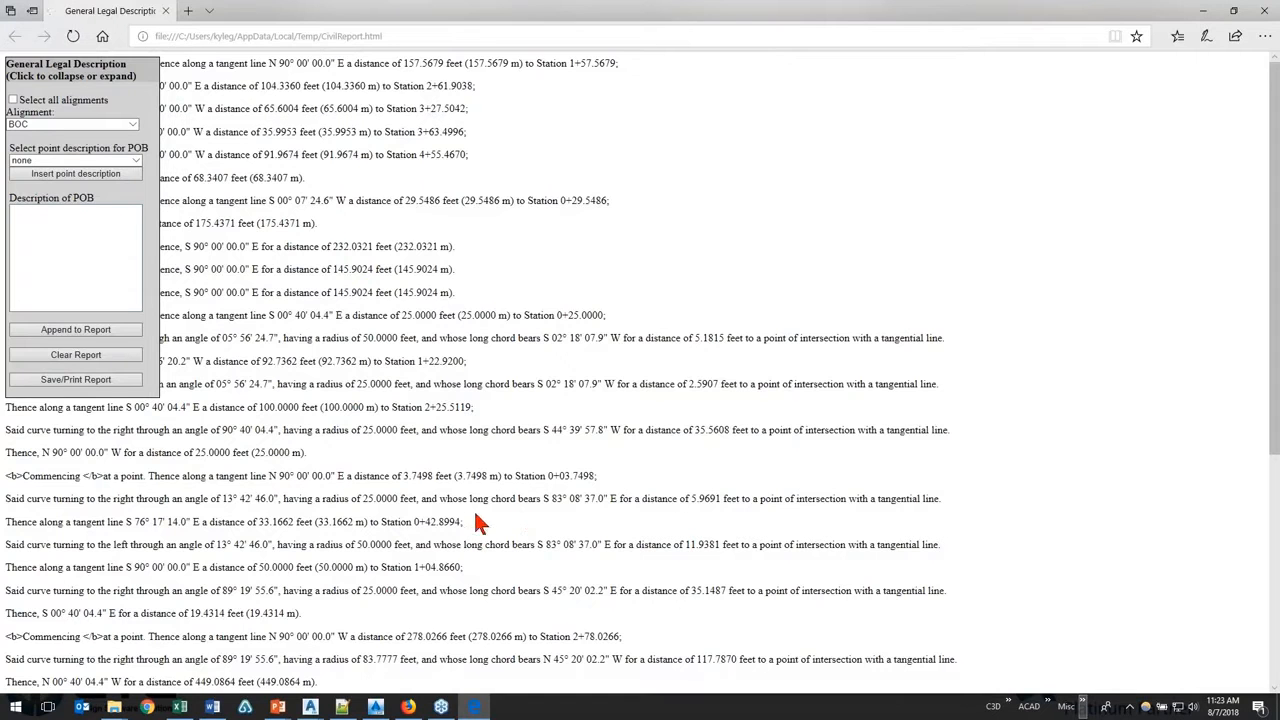
Step: Check the available alignments and the point description choices for the POB in the General Legal Description form
{"action": "left_click", "coordinate": [115, 127]}
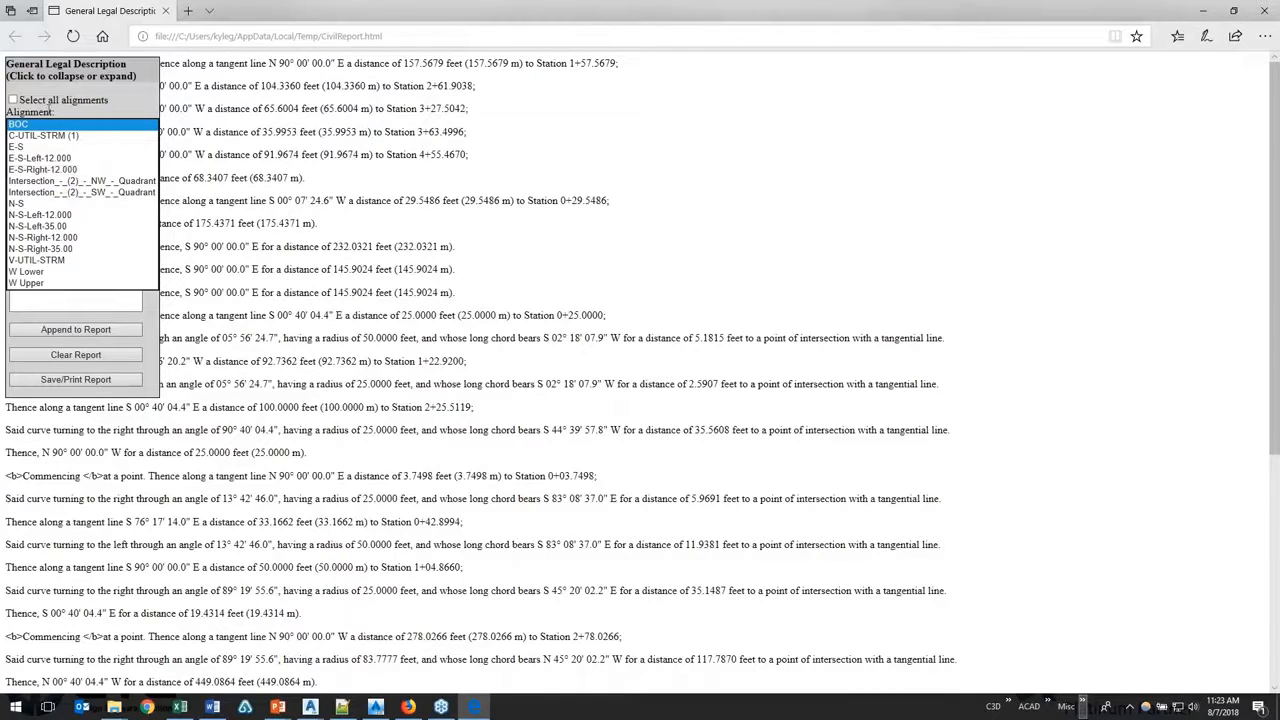
{"action": "left_click", "coordinate": [70, 124]}
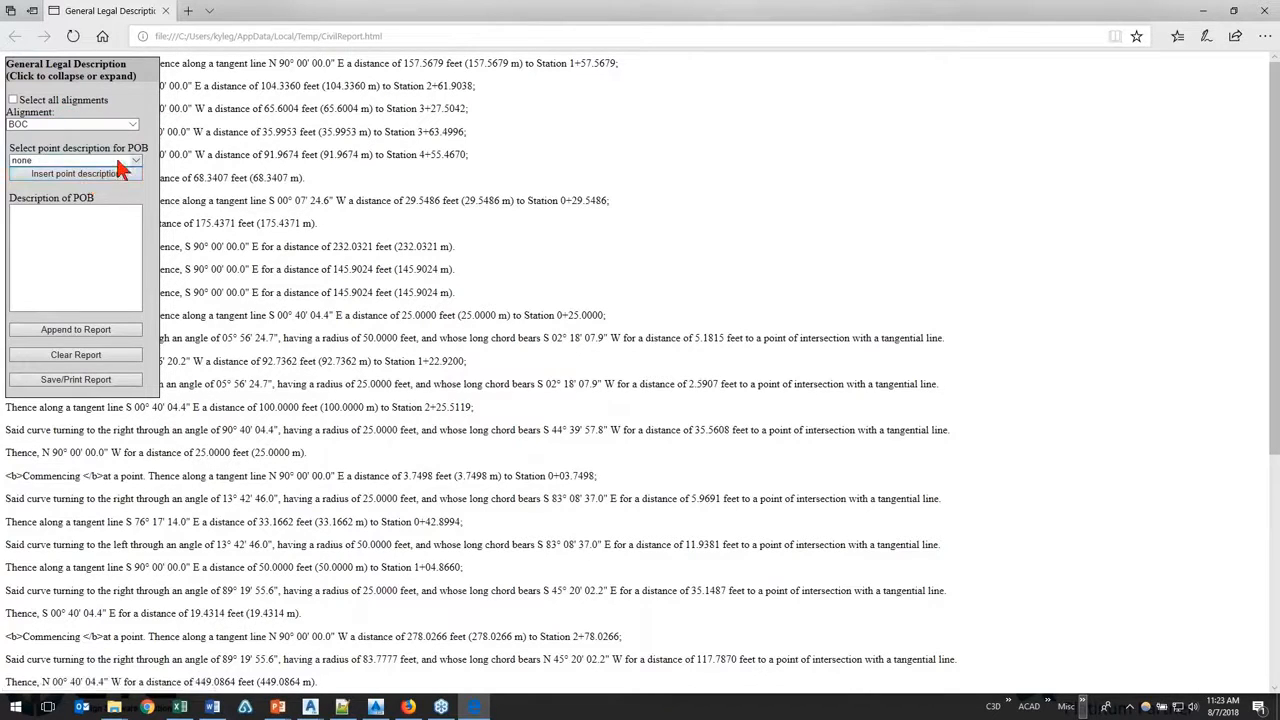
{"action": "left_click", "coordinate": [118, 162]}
{"action": "left_click", "coordinate": [121, 163]}
{"action": "left_click", "coordinate": [123, 163]}
{"action": "left_click", "coordinate": [123, 163]}
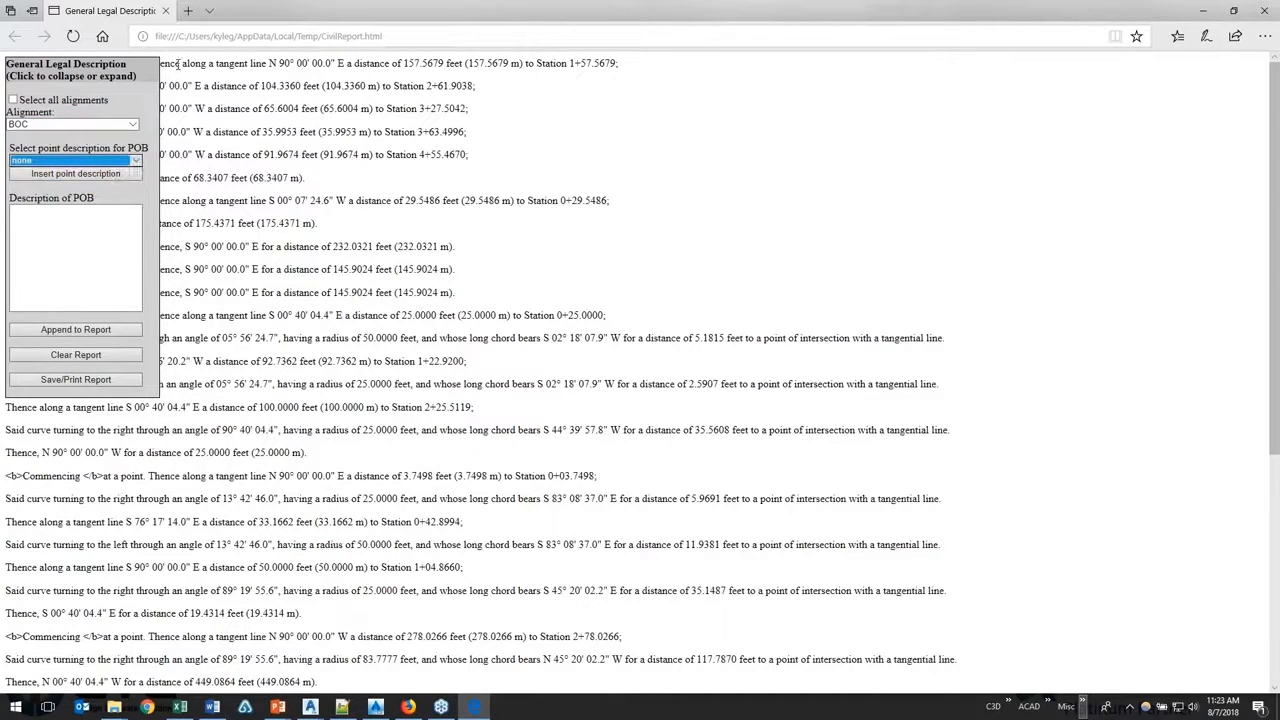
Step: Examine the generated legal description text, including how a tangent line's bearing and its distance in feet and metres are written
{"action": "left_click_drag", "start_coordinate": [178, 64], "coordinate": [392, 475]}
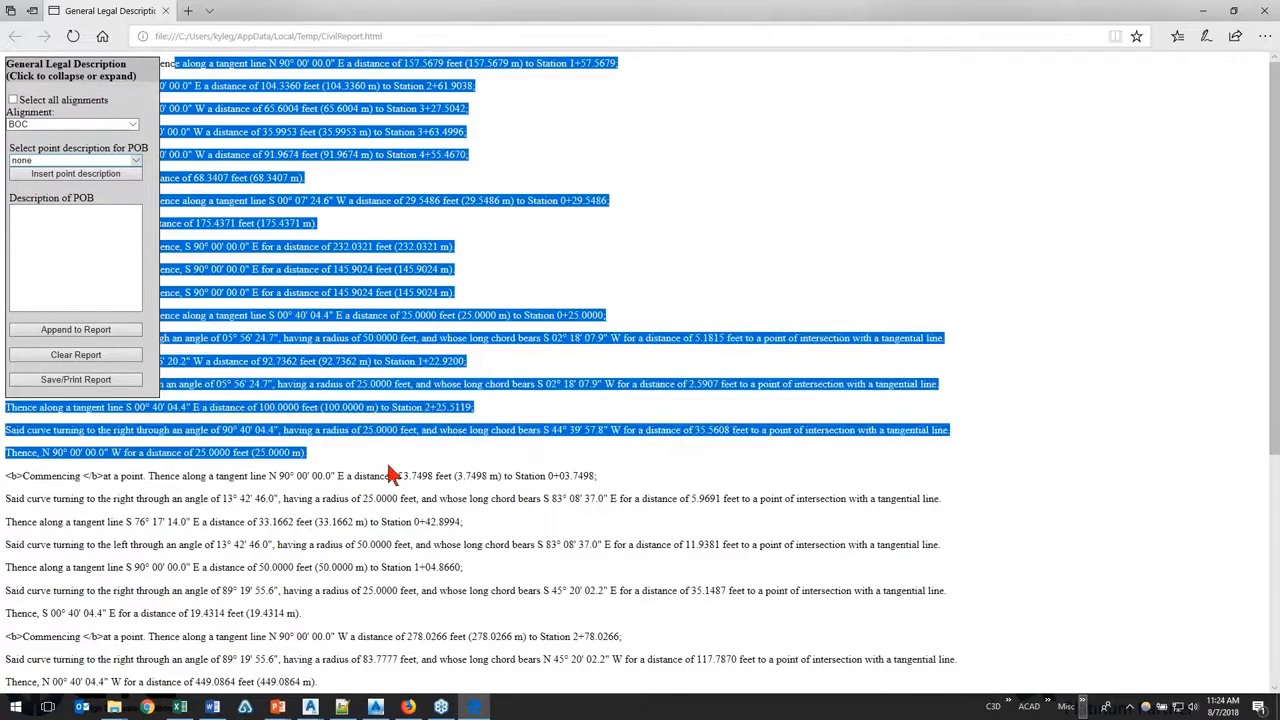
{"action": "left_click", "coordinate": [394, 468]}
{"action": "scroll", "coordinate": [398, 460], "scroll_direction": "down", "scroll_amount": 2}
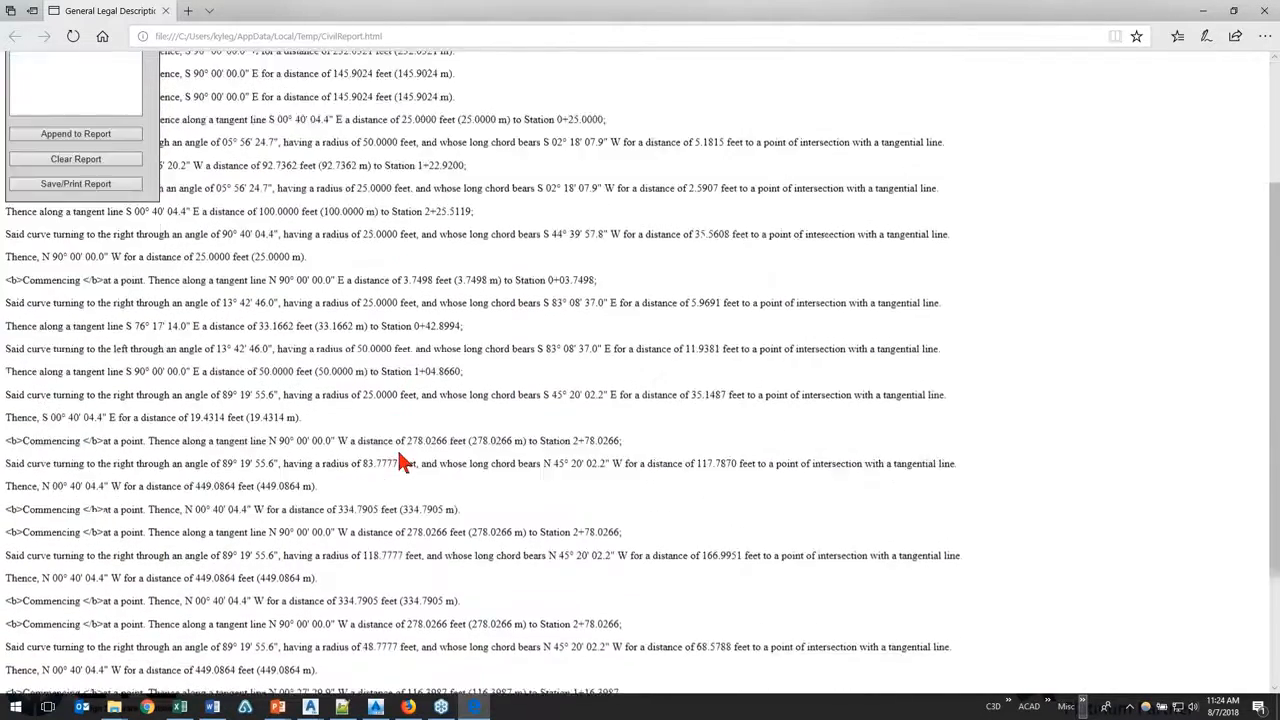
{"action": "scroll", "coordinate": [400, 463], "scroll_direction": "down", "scroll_amount": 2}
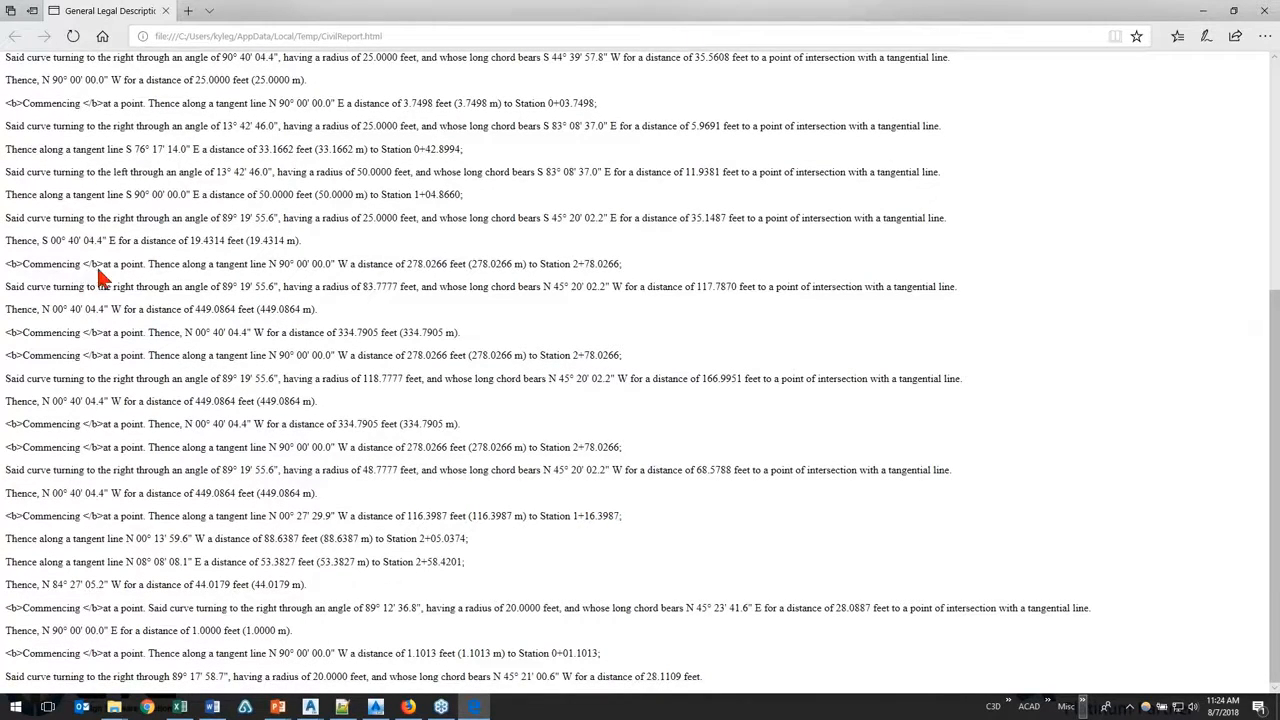
{"action": "left_click_drag", "start_coordinate": [155, 263], "coordinate": [335, 260]}
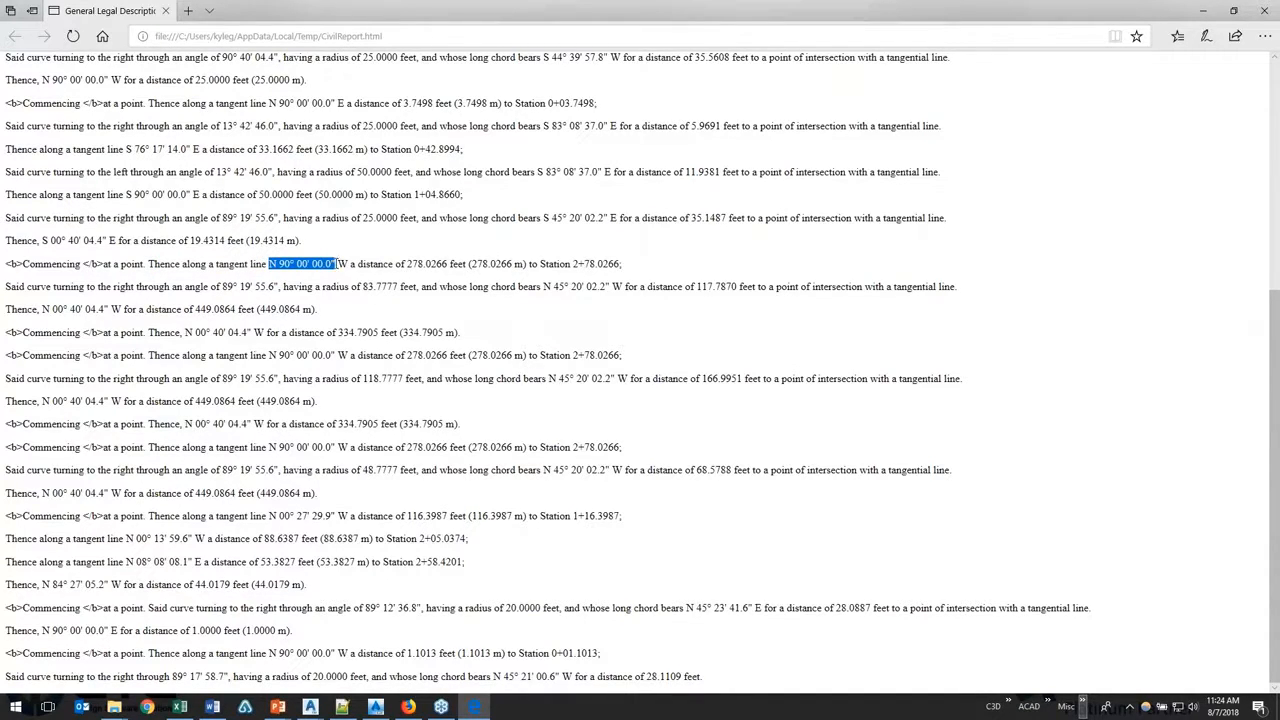
{"action": "left_click_drag", "start_coordinate": [351, 264], "coordinate": [401, 263]}
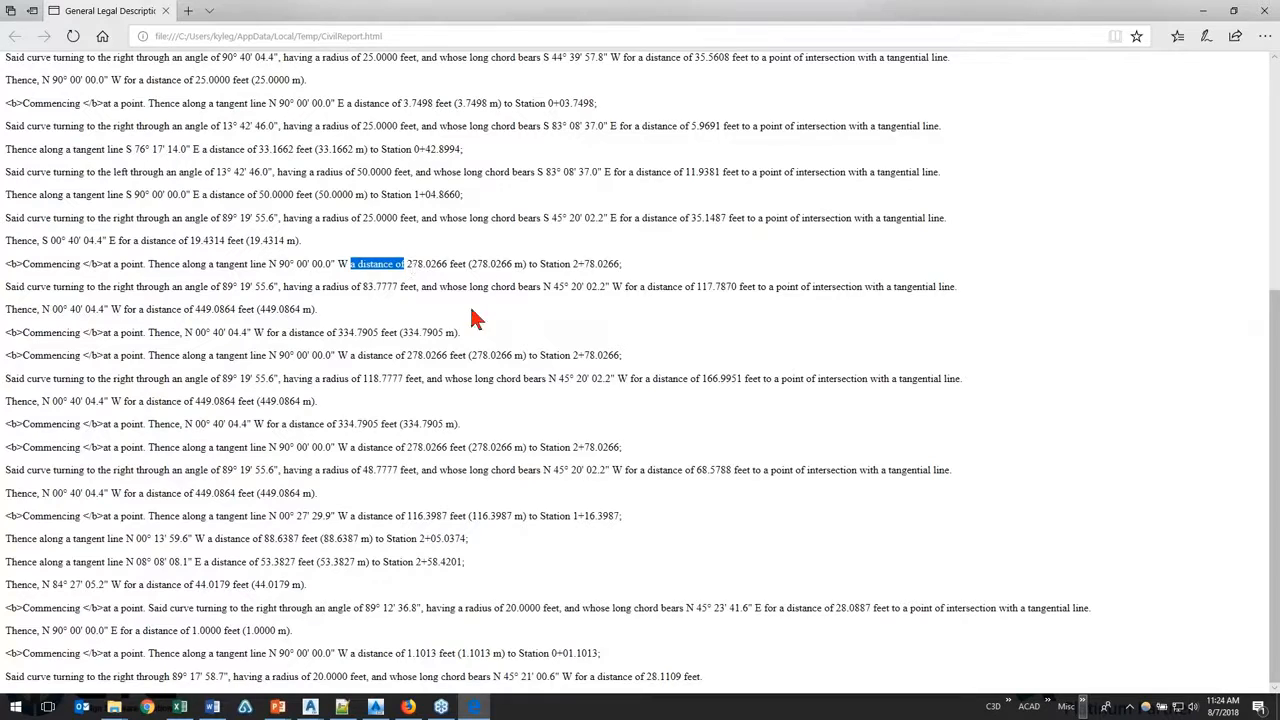
{"action": "left_click", "coordinate": [408, 266]}
{"action": "left_click_drag", "start_coordinate": [420, 267], "coordinate": [528, 268]}
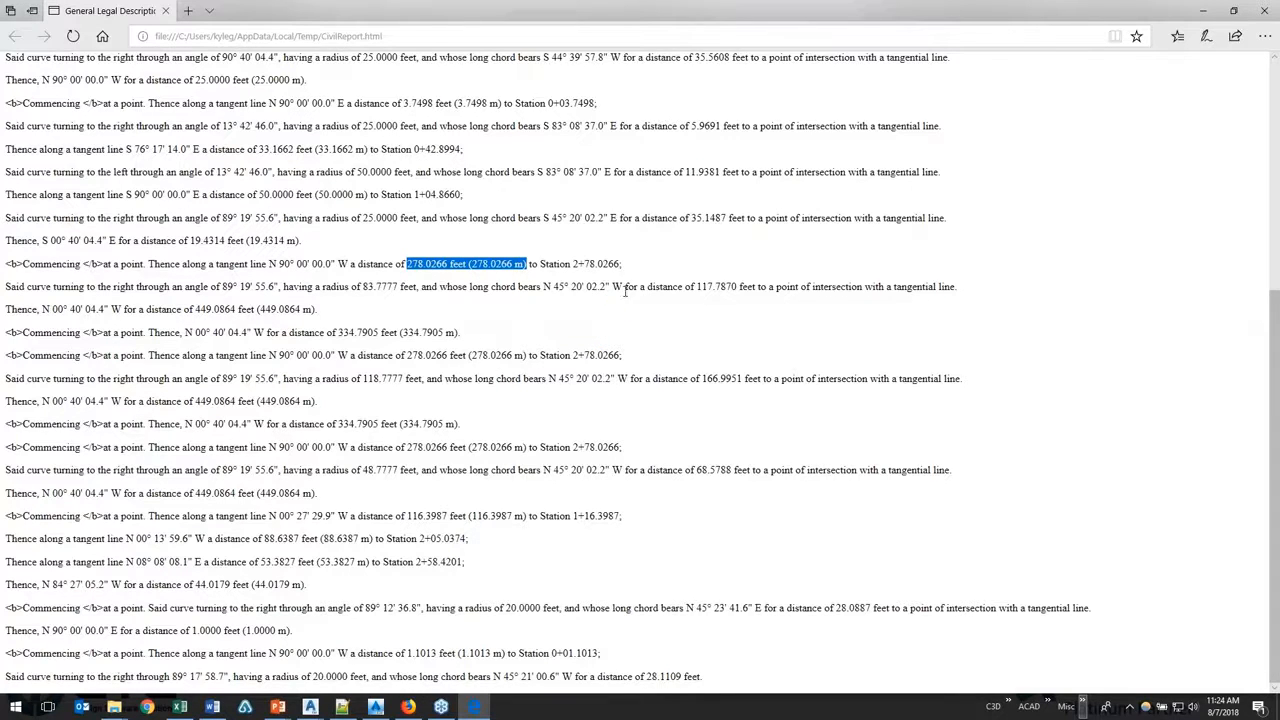
Step: Check the print dialog for the legal description report and dismiss it without printing
{"action": "scroll", "coordinate": [502, 482], "scroll_direction": "up", "scroll_amount": 5}
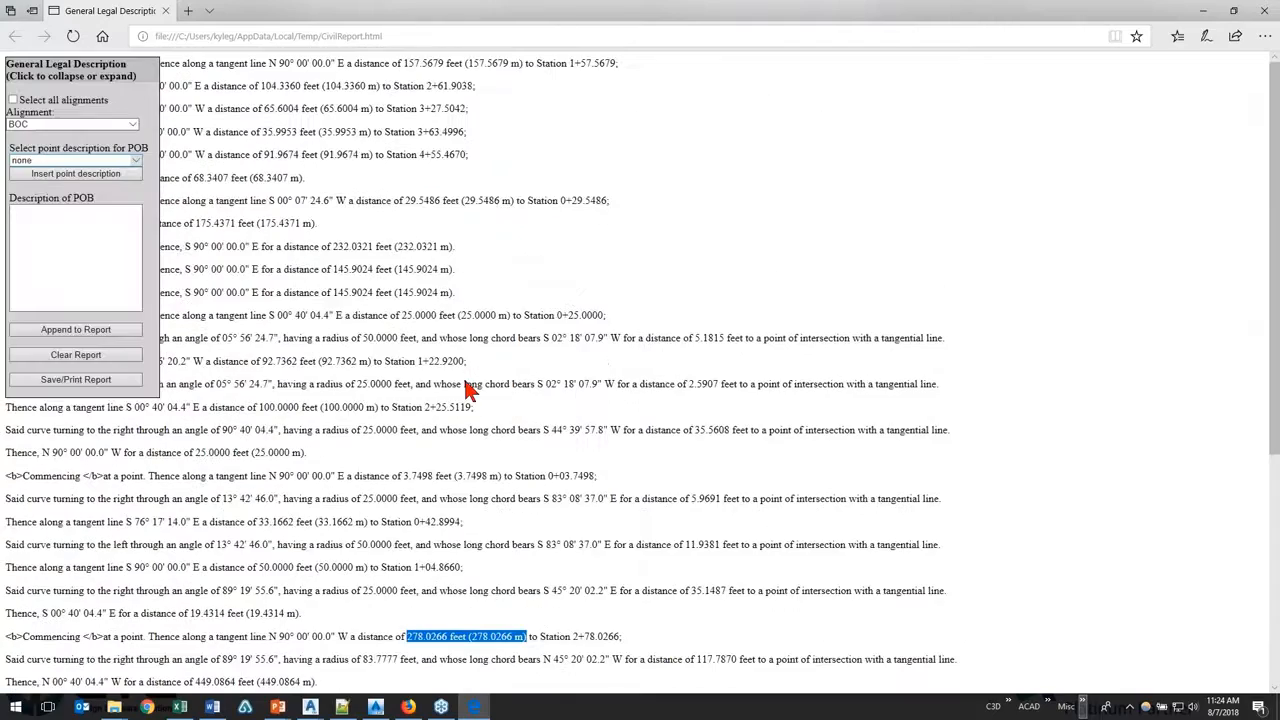
{"action": "left_click", "coordinate": [466, 384]}
{"action": "key", "text": "ctrl+p"}
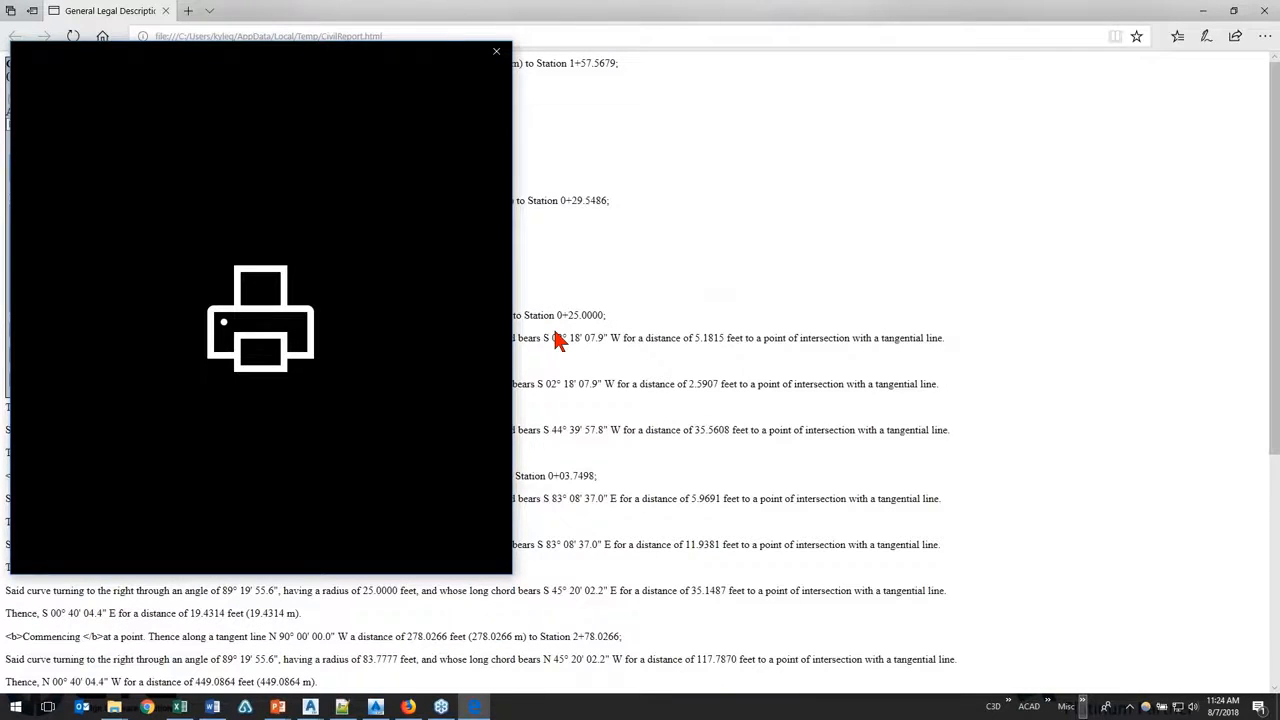
{"action": "left_click", "coordinate": [497, 52]}
Step: Inspect the Temp folder in the CivilReport.html file path, and minimize the browser to return to Civil 3D
{"action": "left_click", "coordinate": [404, 37]}
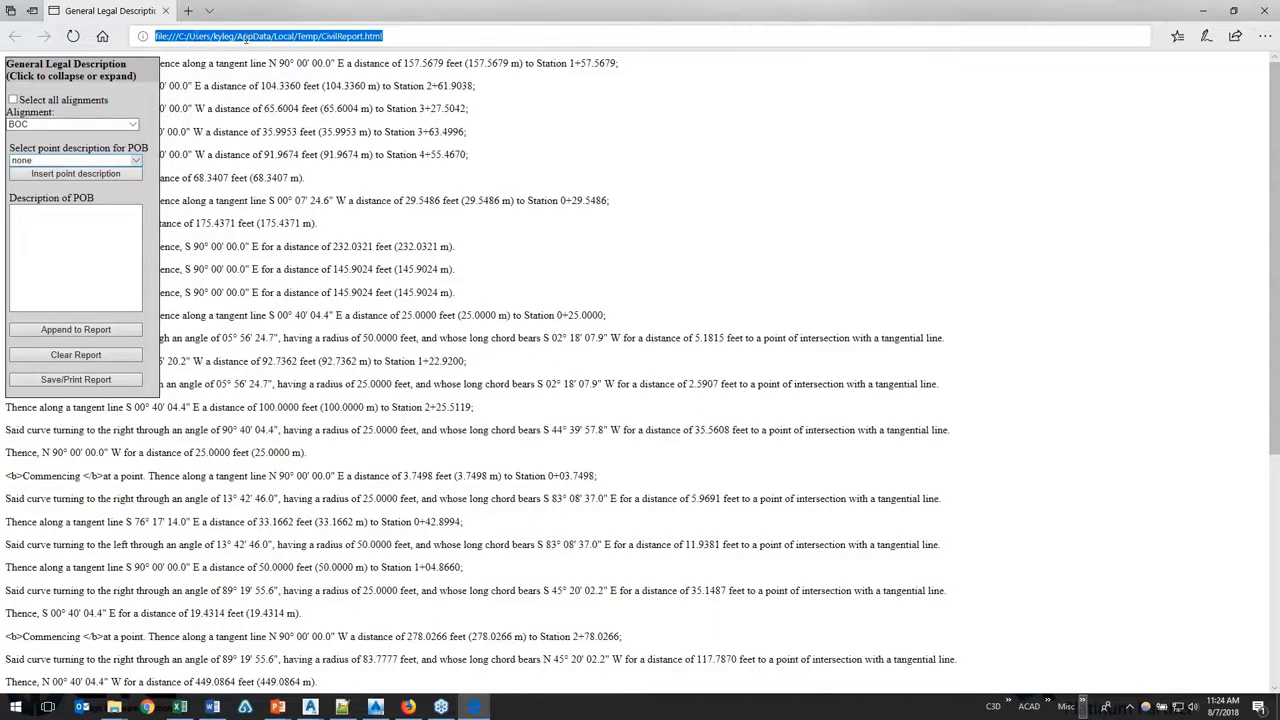
{"action": "left_click_drag", "start_coordinate": [294, 36], "coordinate": [324, 37]}
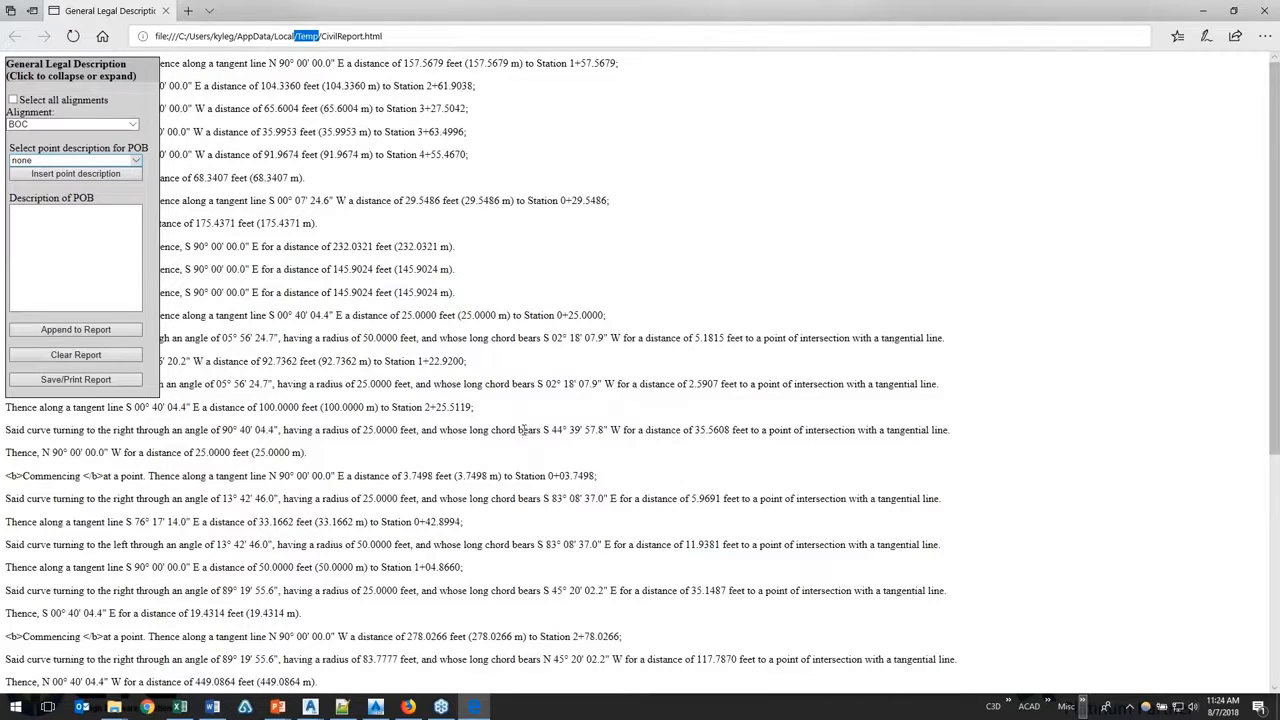
{"action": "left_click", "coordinate": [1202, 14]}
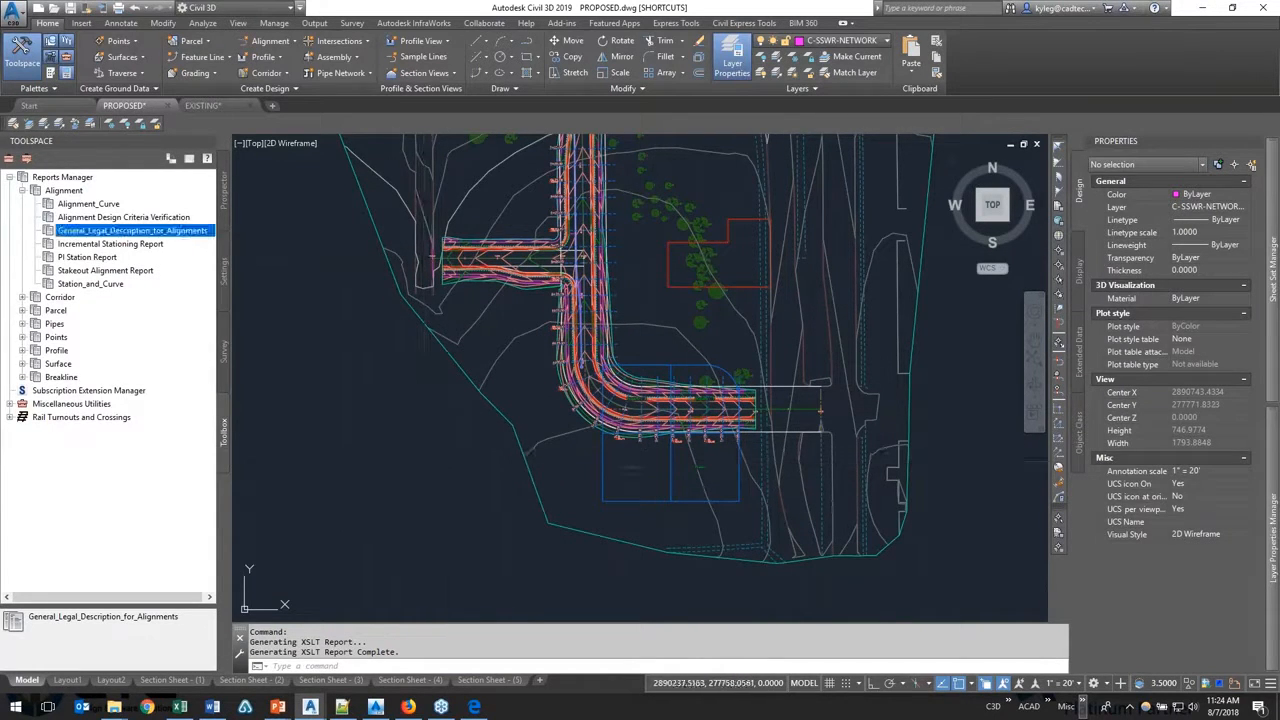
Step: Collapse the Alignment reports, expand the Corridor reports and execute the Slope Stake Report
{"action": "left_click", "coordinate": [33, 191]}
{"action": "left_click", "coordinate": [22, 190]}
{"action": "left_click", "coordinate": [22, 203]}
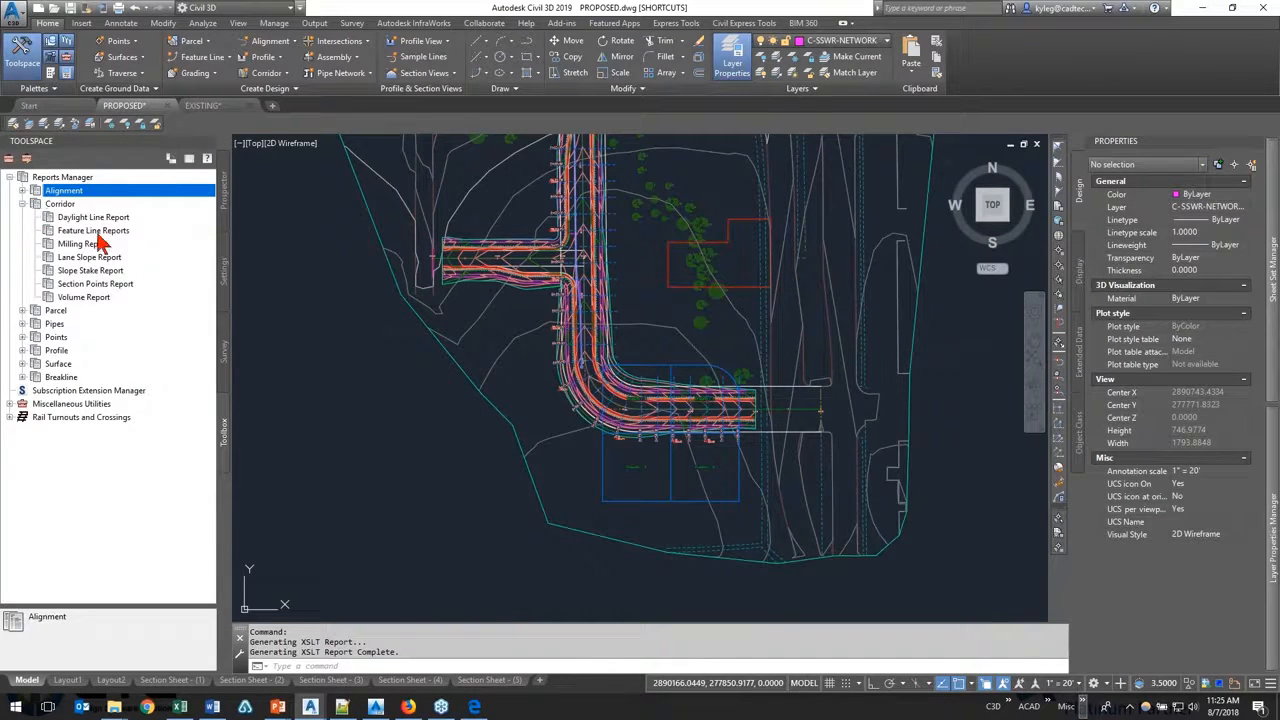
{"action": "left_click", "coordinate": [101, 273]}
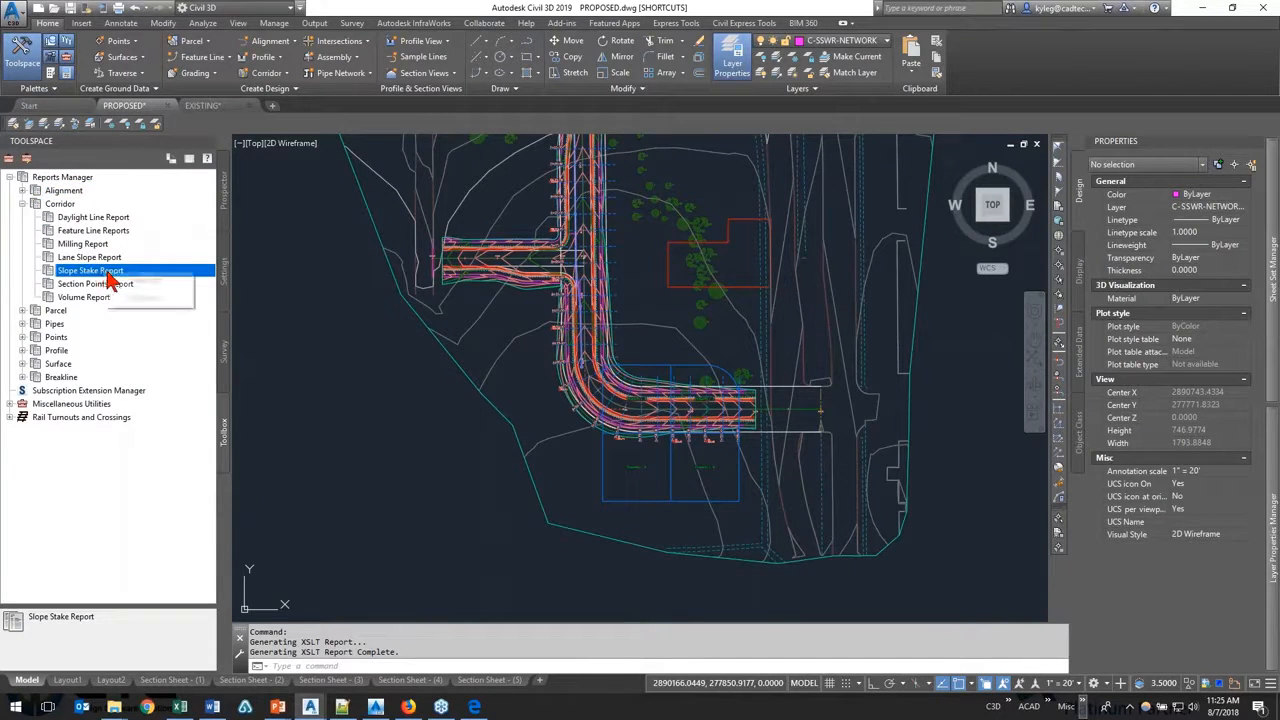
{"action": "right_click", "coordinate": [110, 283]}
{"action": "left_click", "coordinate": [121, 289]}
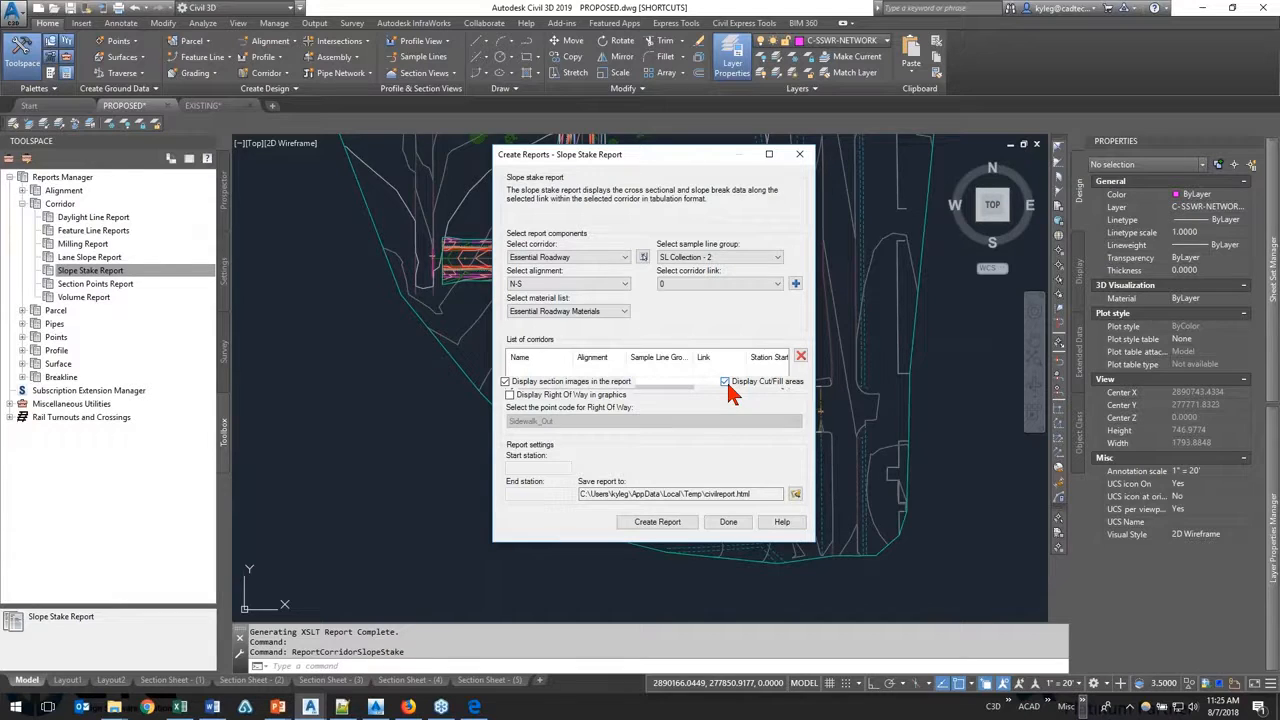
Step: Check the available corridor, alignment, sample line group and material list choices for the slope stake report
{"action": "left_click_drag", "start_coordinate": [566, 152], "coordinate": [356, 154]}
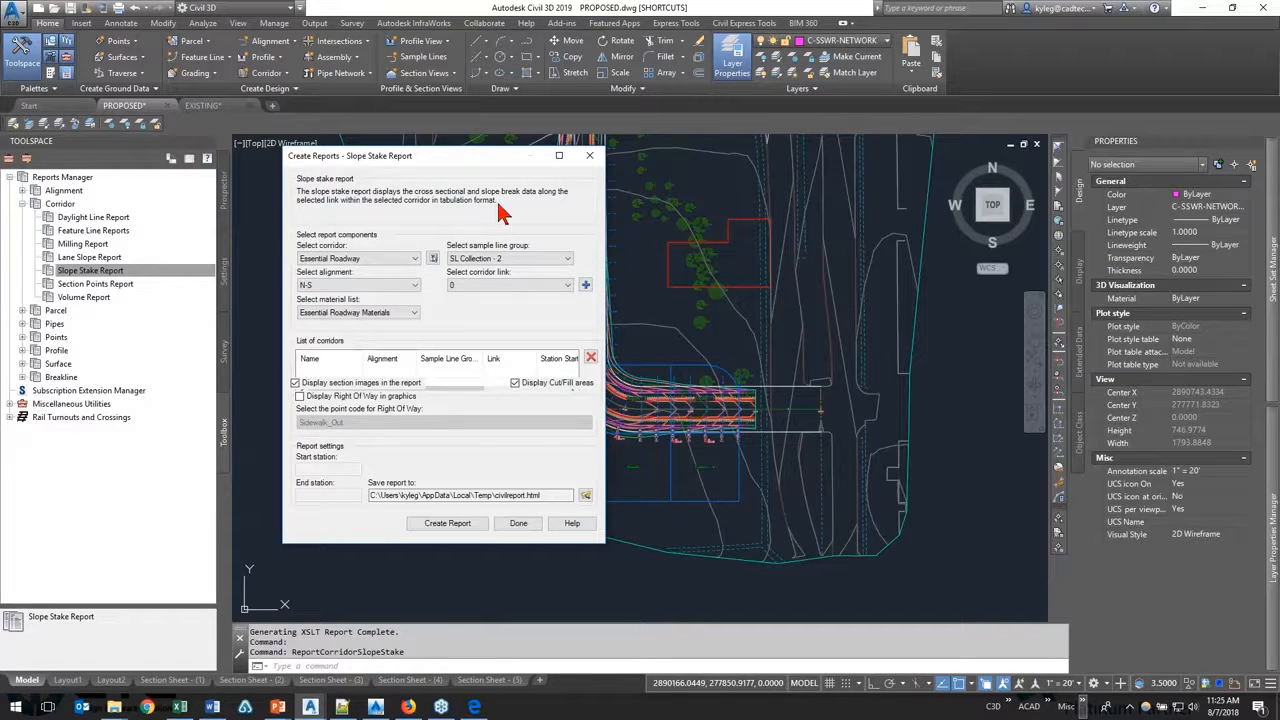
{"action": "left_click", "coordinate": [387, 259]}
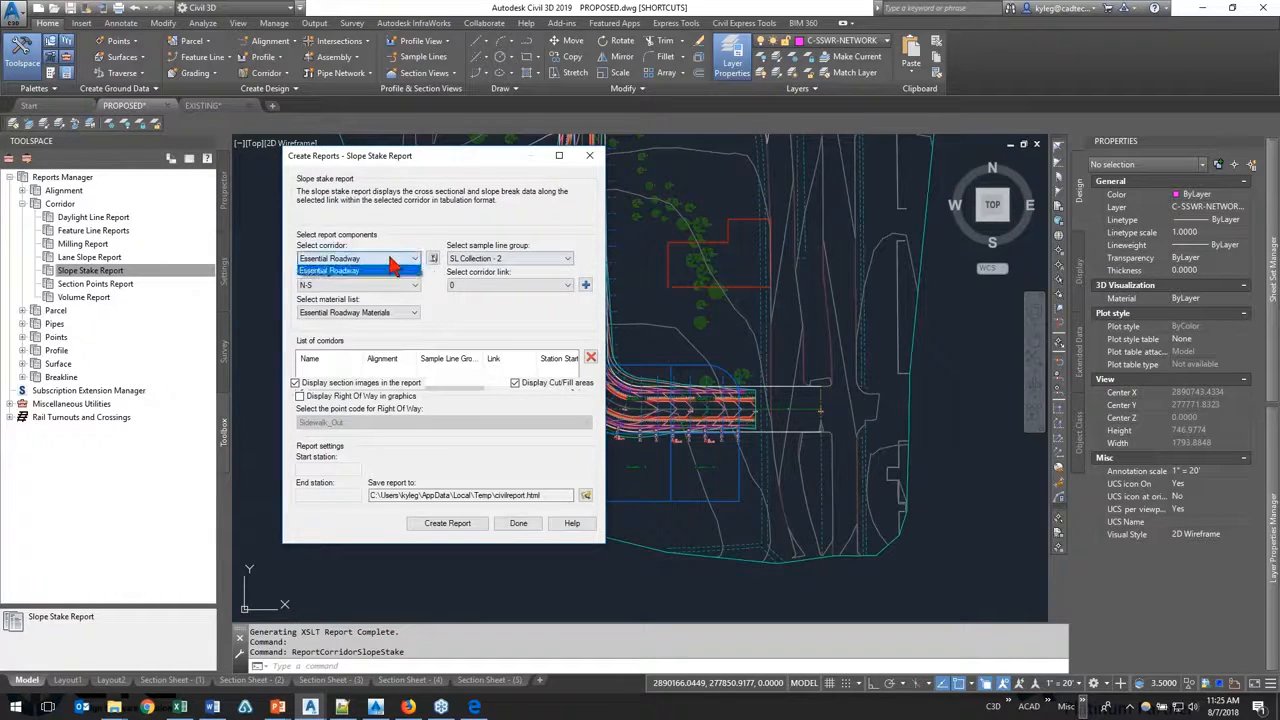
{"action": "left_click", "coordinate": [388, 259]}
{"action": "left_click", "coordinate": [377, 290]}
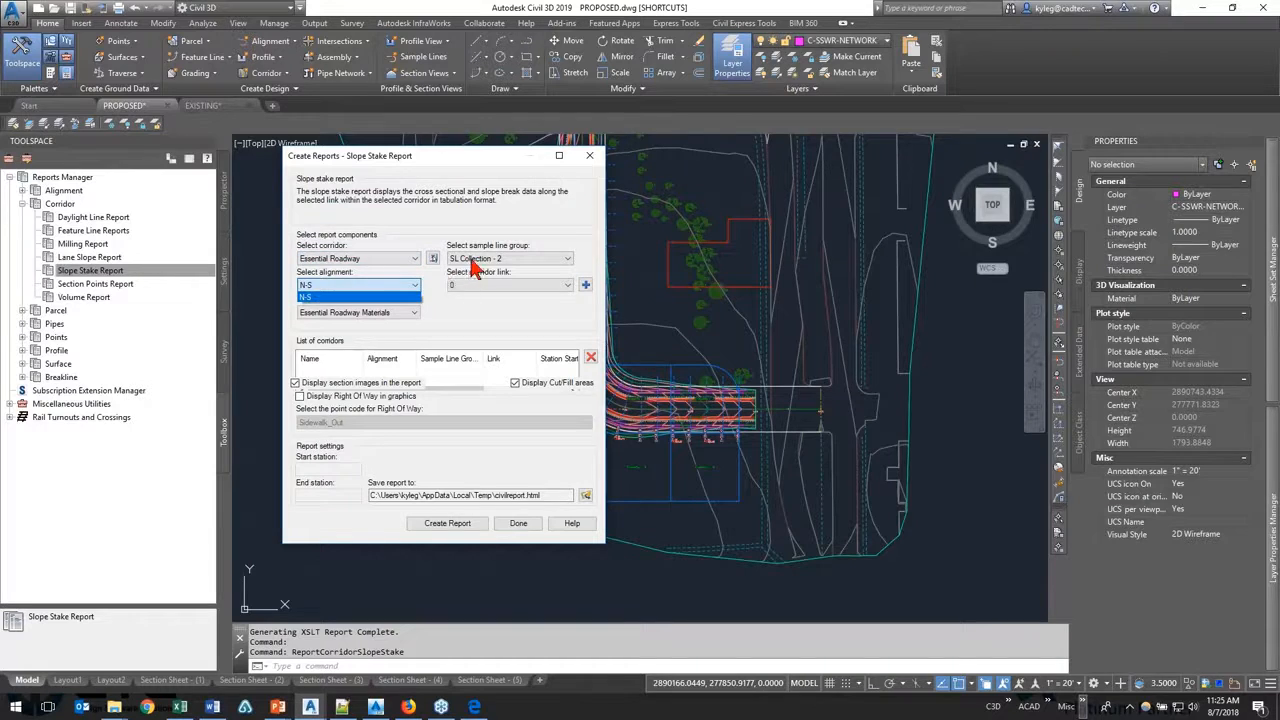
{"action": "left_click", "coordinate": [395, 314]}
{"action": "left_click", "coordinate": [515, 259]}
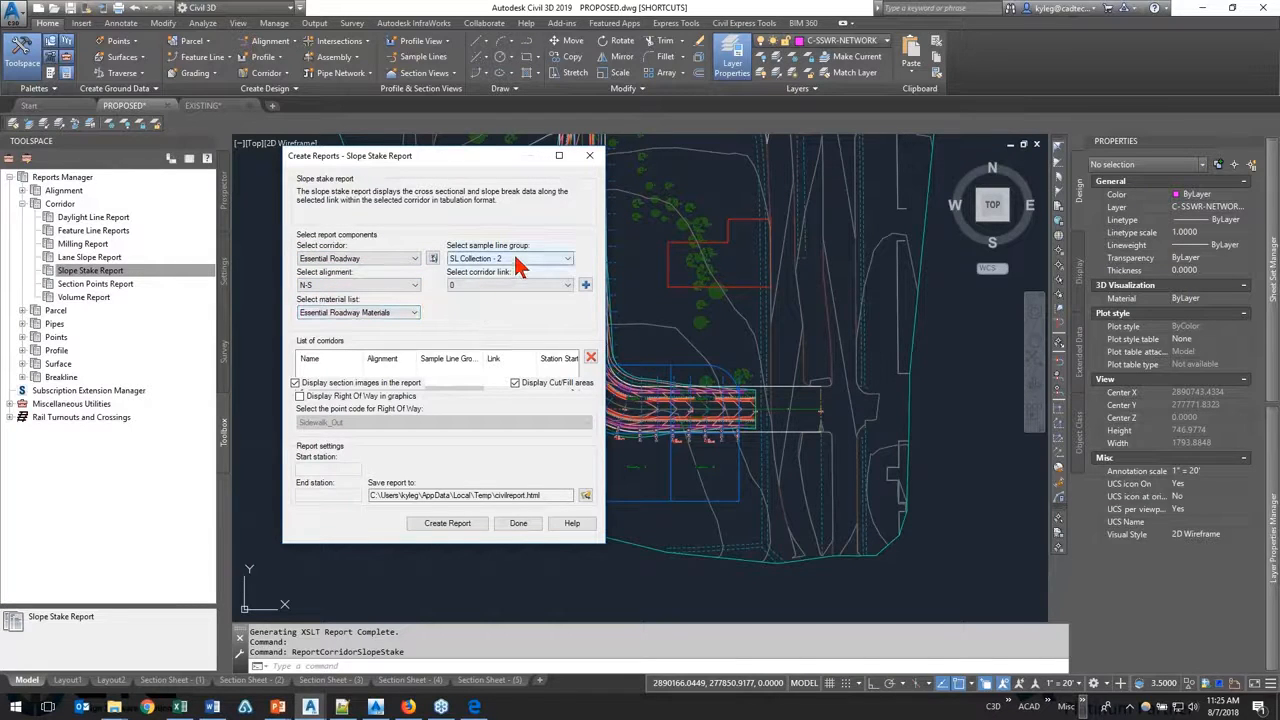
{"action": "left_click", "coordinate": [356, 314]}
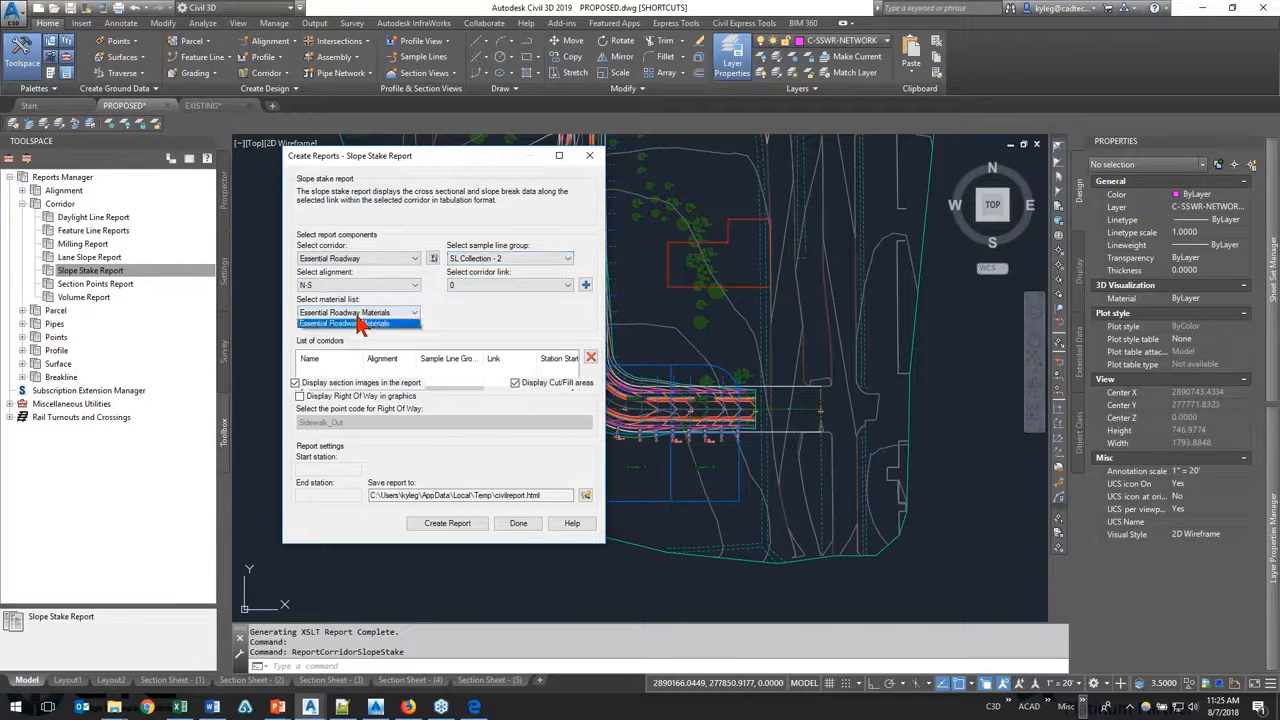
{"action": "left_click", "coordinate": [352, 334]}
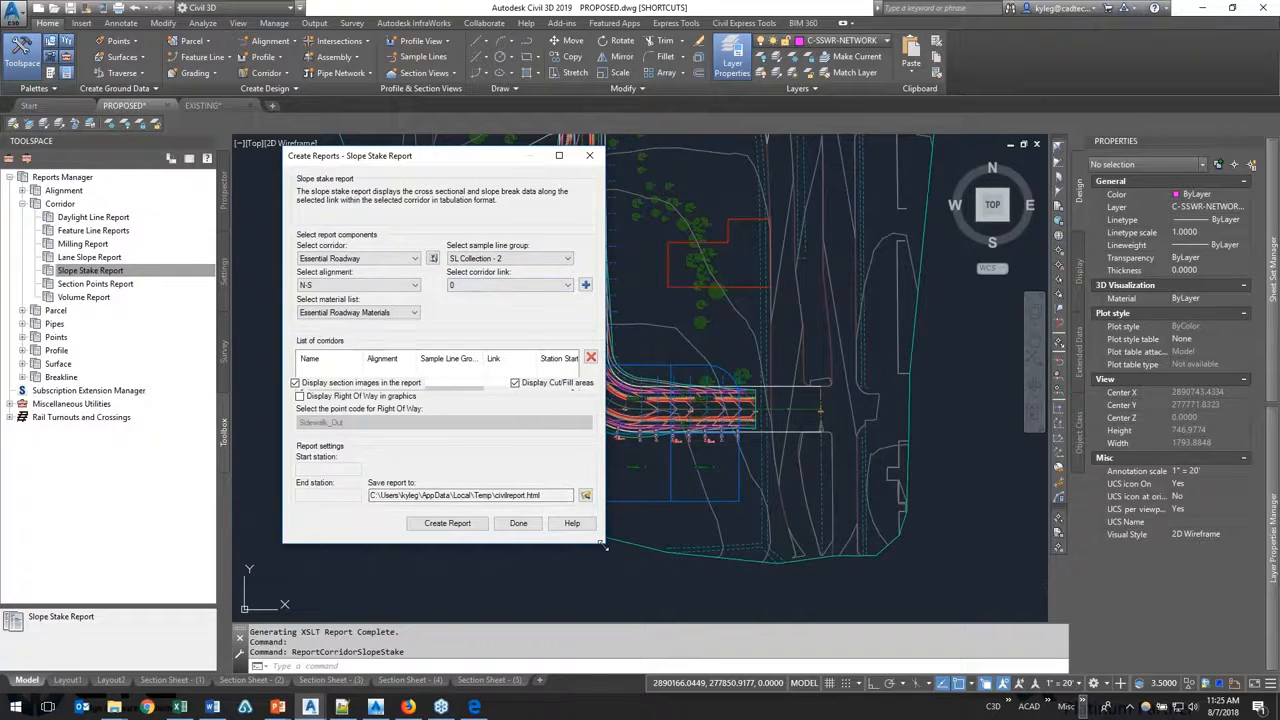
Step: Enlarge the report dialog and add the Essential Roadway corridor with the Top link to the list of corridors
{"action": "left_click_drag", "start_coordinate": [604, 543], "coordinate": [668, 622]}
{"action": "left_click", "coordinate": [570, 286]}
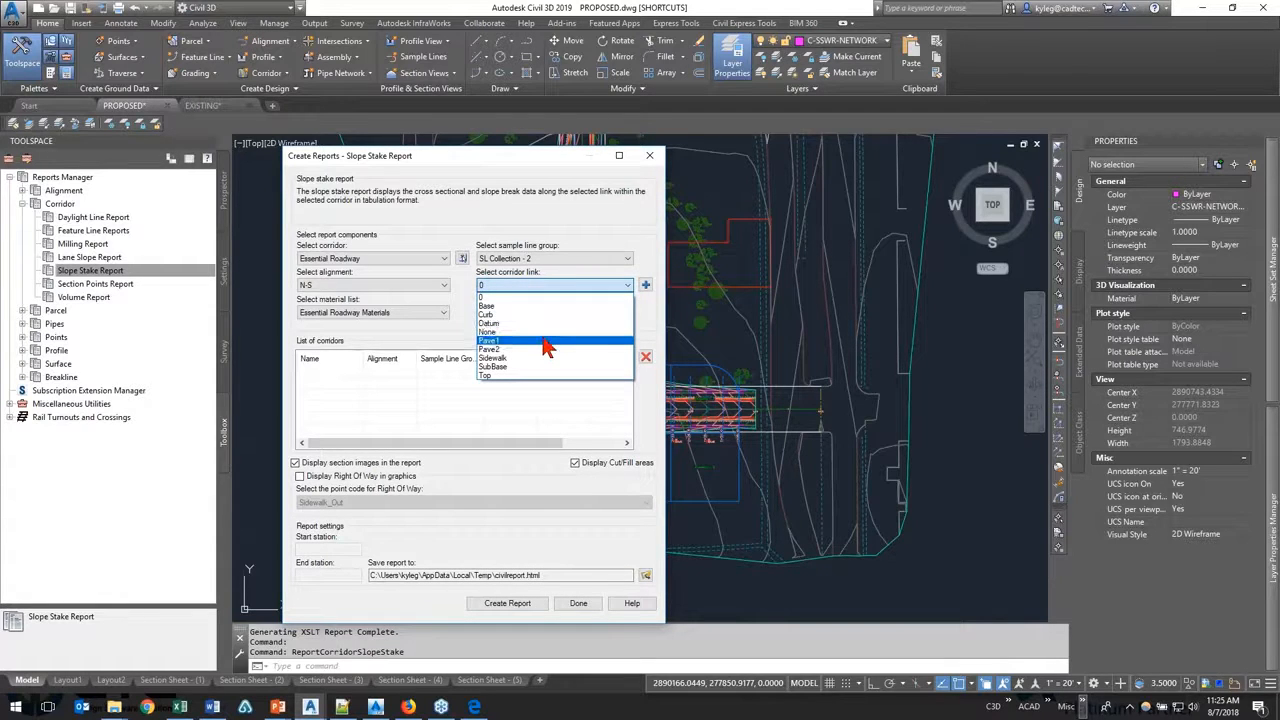
{"action": "left_click", "coordinate": [510, 376]}
{"action": "left_click", "coordinate": [645, 285]}
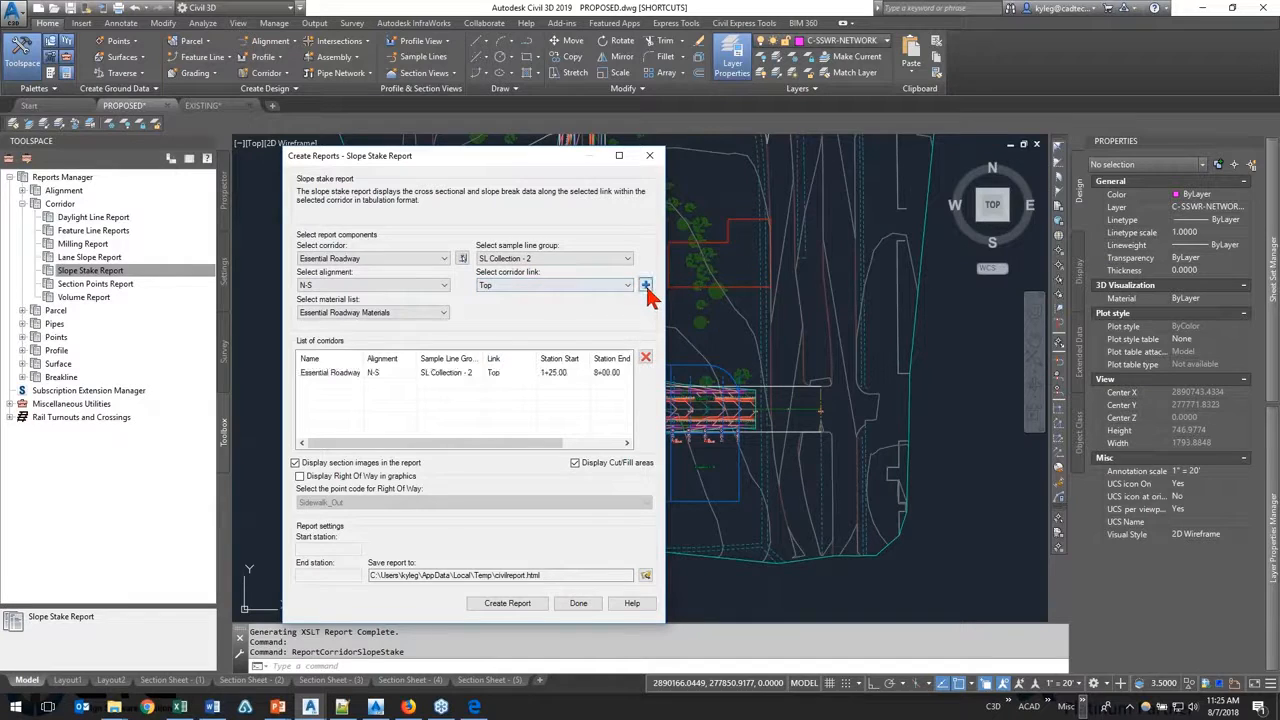
{"action": "left_click", "coordinate": [608, 287]}
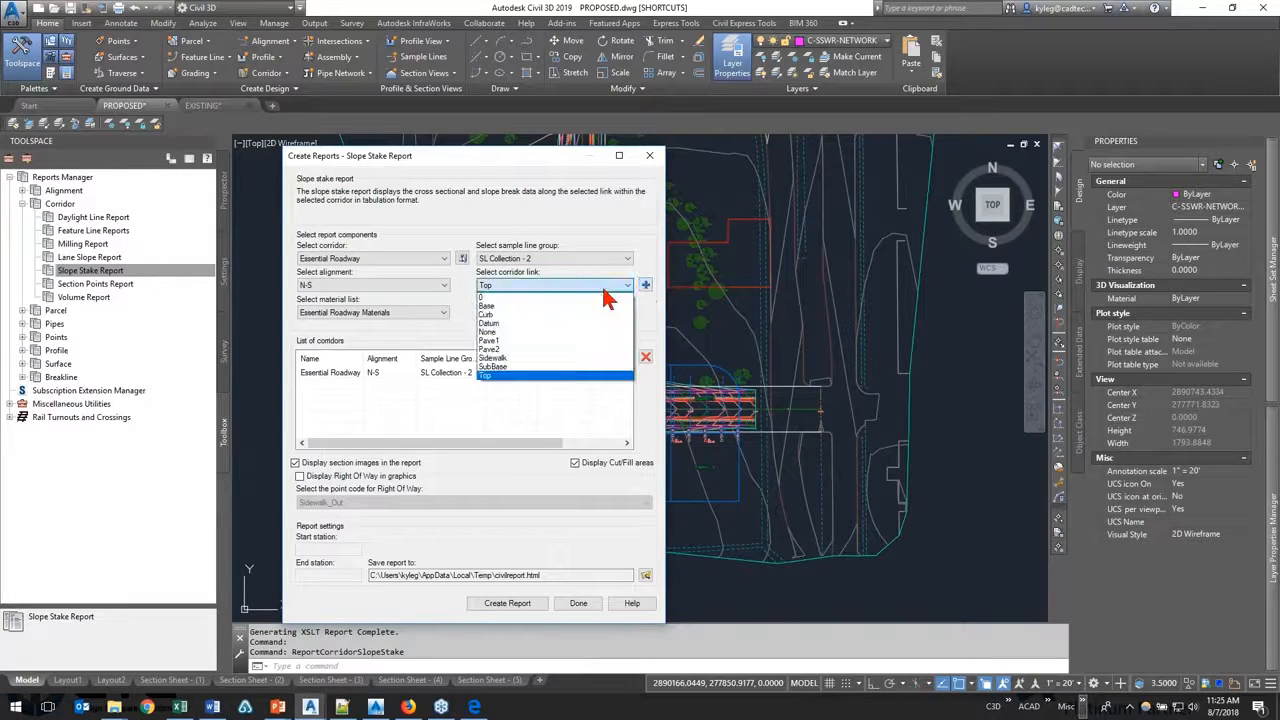
{"action": "left_click", "coordinate": [572, 476]}
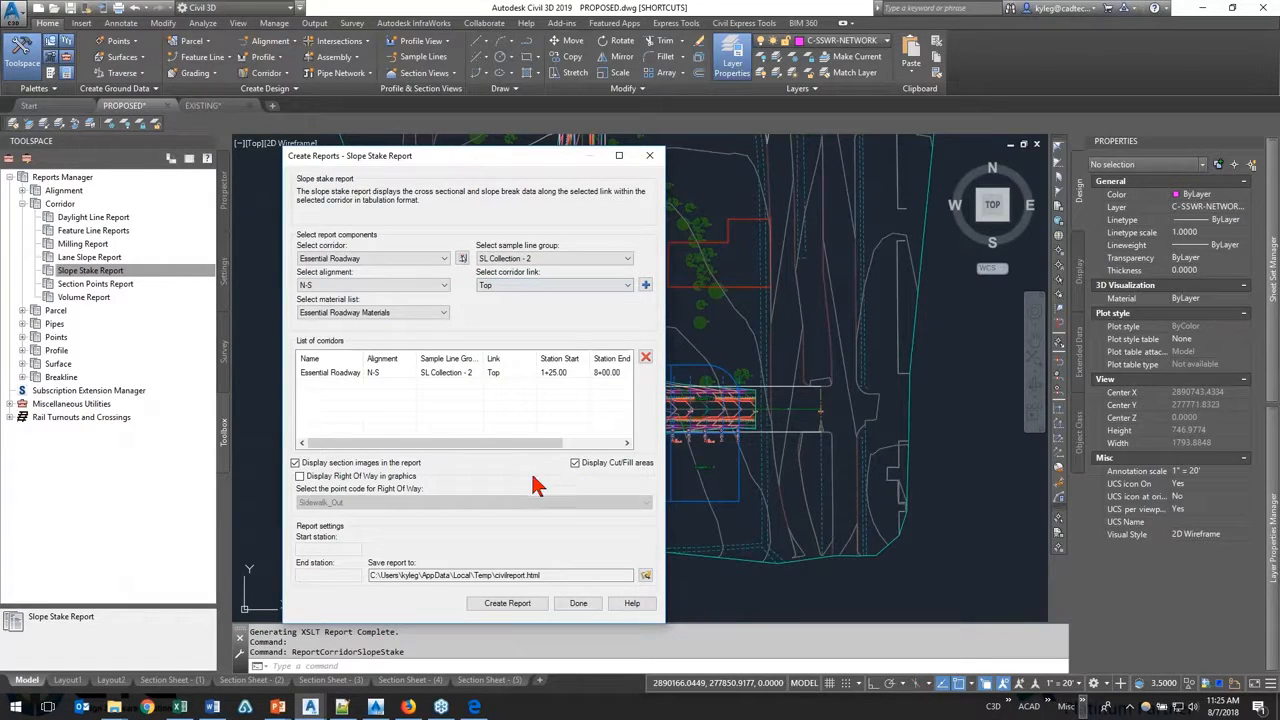
Step: Select the Essential Roadway entry in the list of corridors and set its end station to 7+50.00
{"action": "left_click", "coordinate": [338, 376]}
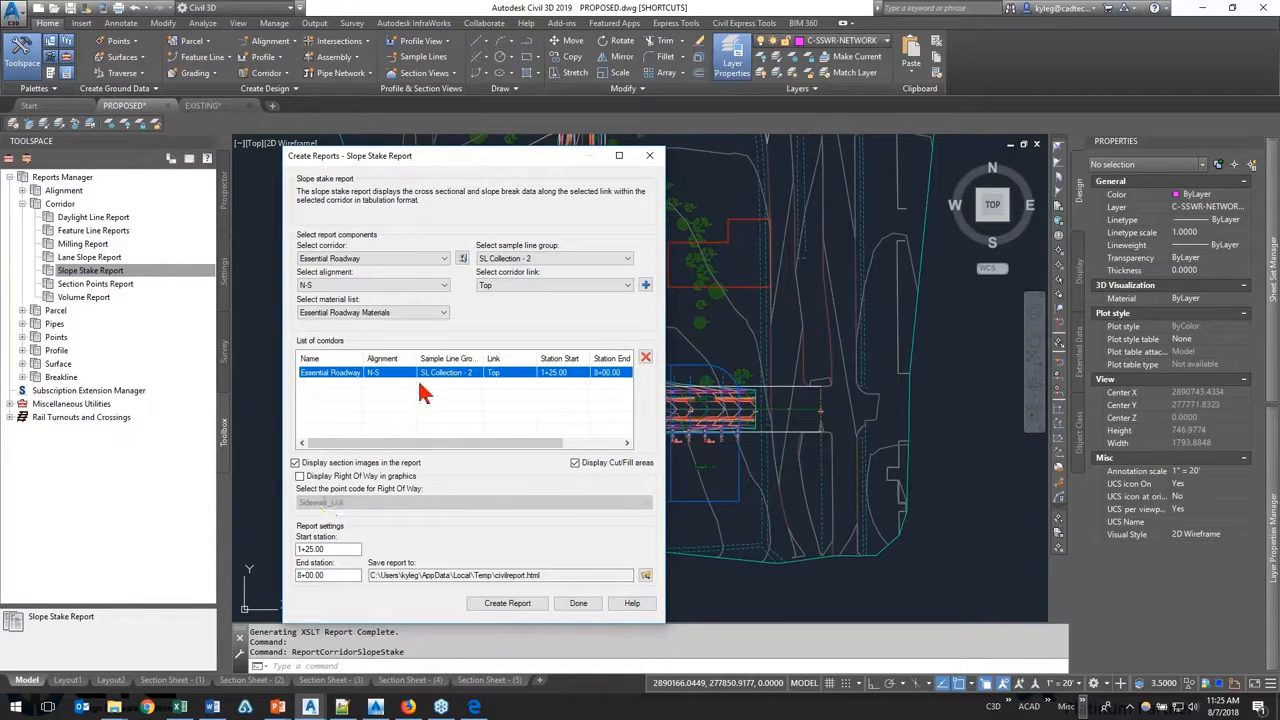
{"action": "left_click_drag", "start_coordinate": [333, 549], "coordinate": [286, 577]}
{"action": "left_click", "coordinate": [328, 575]}
{"action": "left_click", "coordinate": [332, 576]}
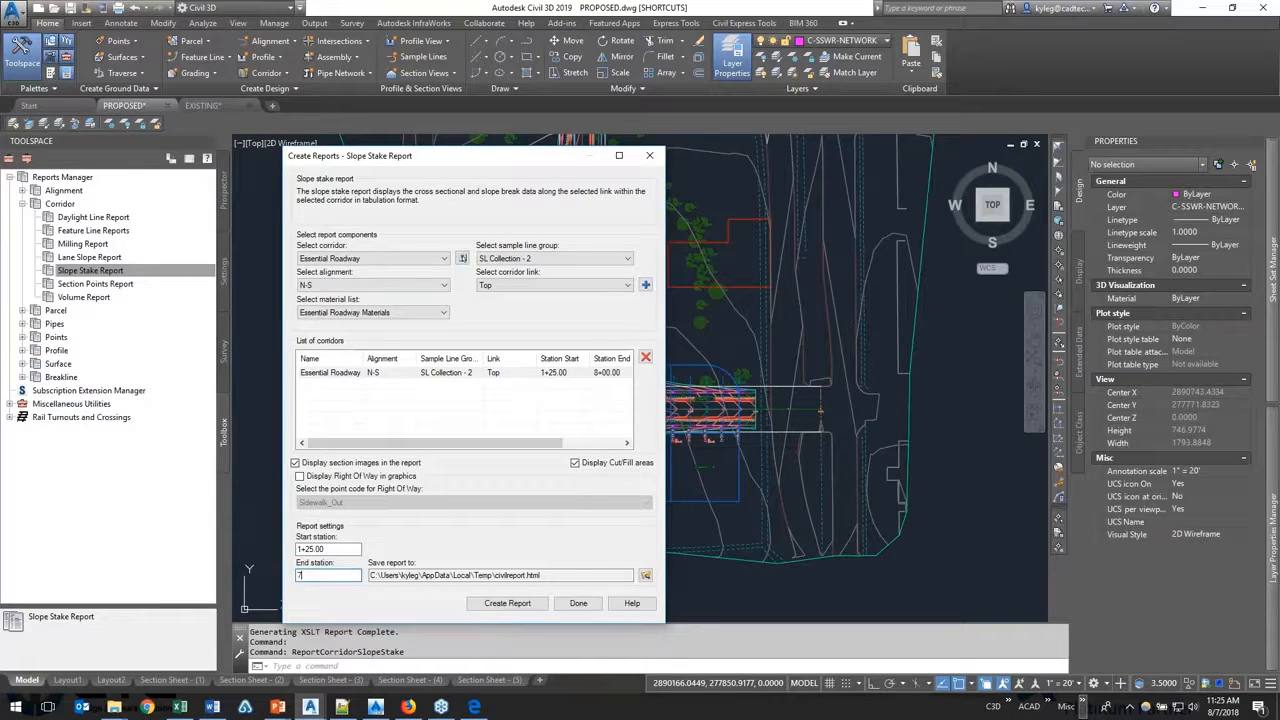
{"action": "key", "text": "Tab"}
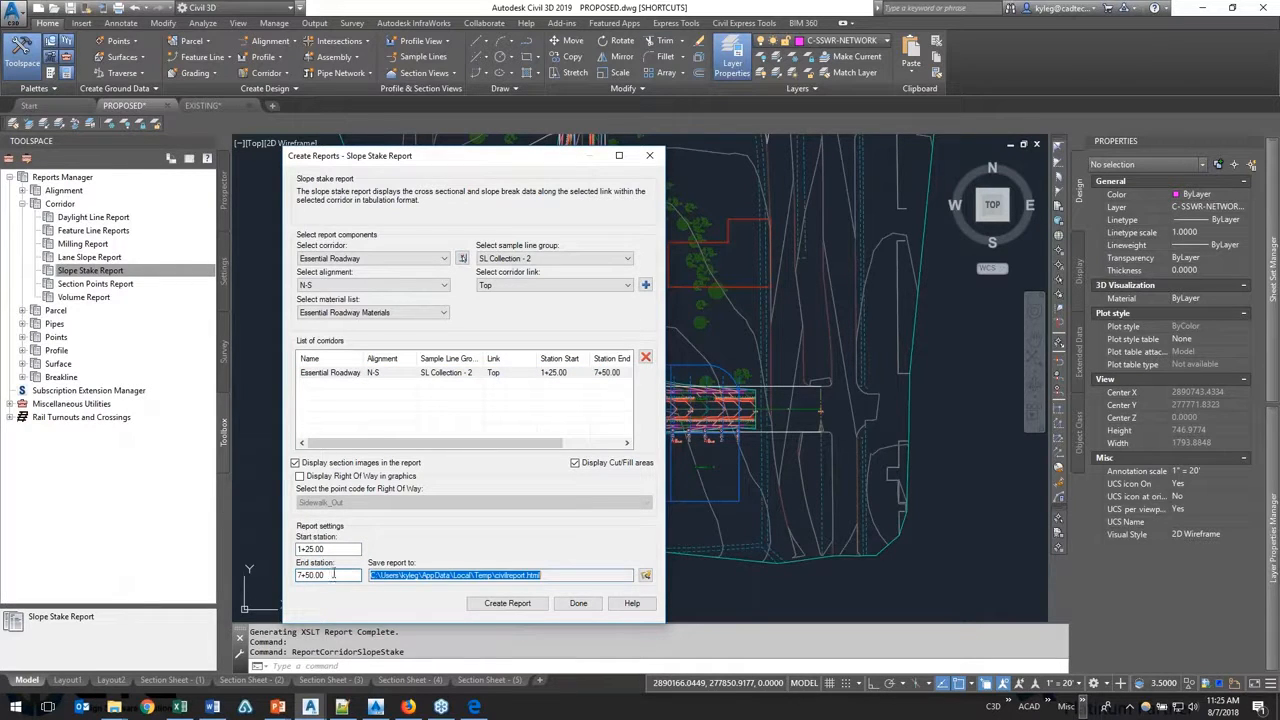
Step: Check the save location and available file types for the slope stake report, and close the dialogs without creating it
{"action": "left_click", "coordinate": [645, 575]}
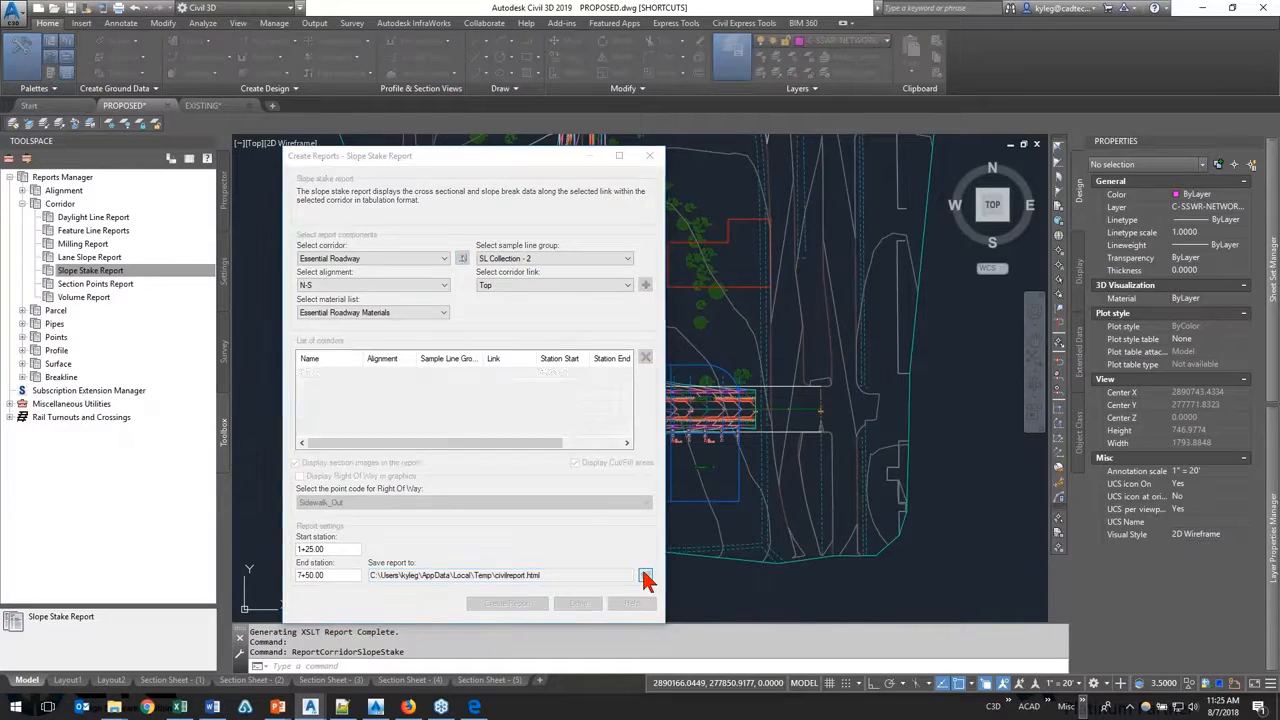
{"action": "left_click_drag", "start_coordinate": [600, 189], "coordinate": [843, 186]}
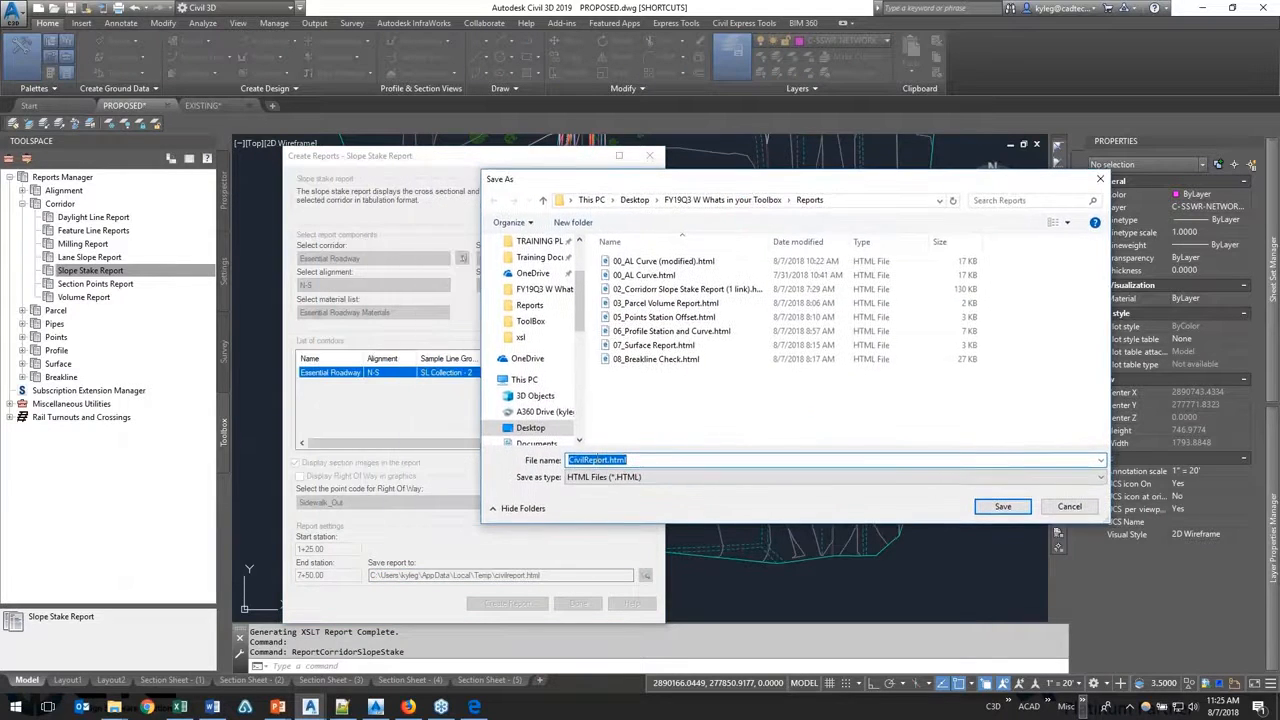
{"action": "left_click", "coordinate": [601, 478]}
{"action": "left_click", "coordinate": [601, 485]}
{"action": "key", "text": "Escape"}
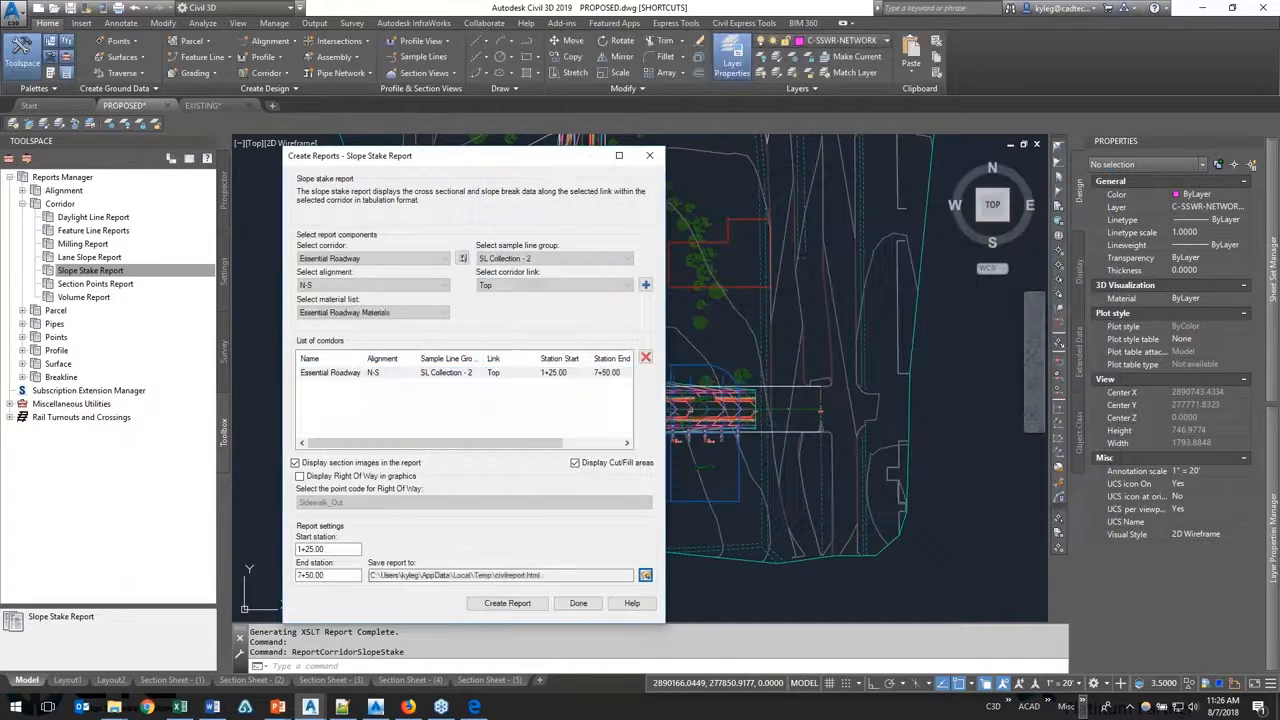
{"action": "key", "text": "Escape"}
Step: Open 02_Corridor Slope Stake Report (1 link) from the Reports folder in File Explorer and close the General Legal Description page
{"action": "left_click", "coordinate": [115, 707]}
{"action": "left_click", "coordinate": [30, 648]}
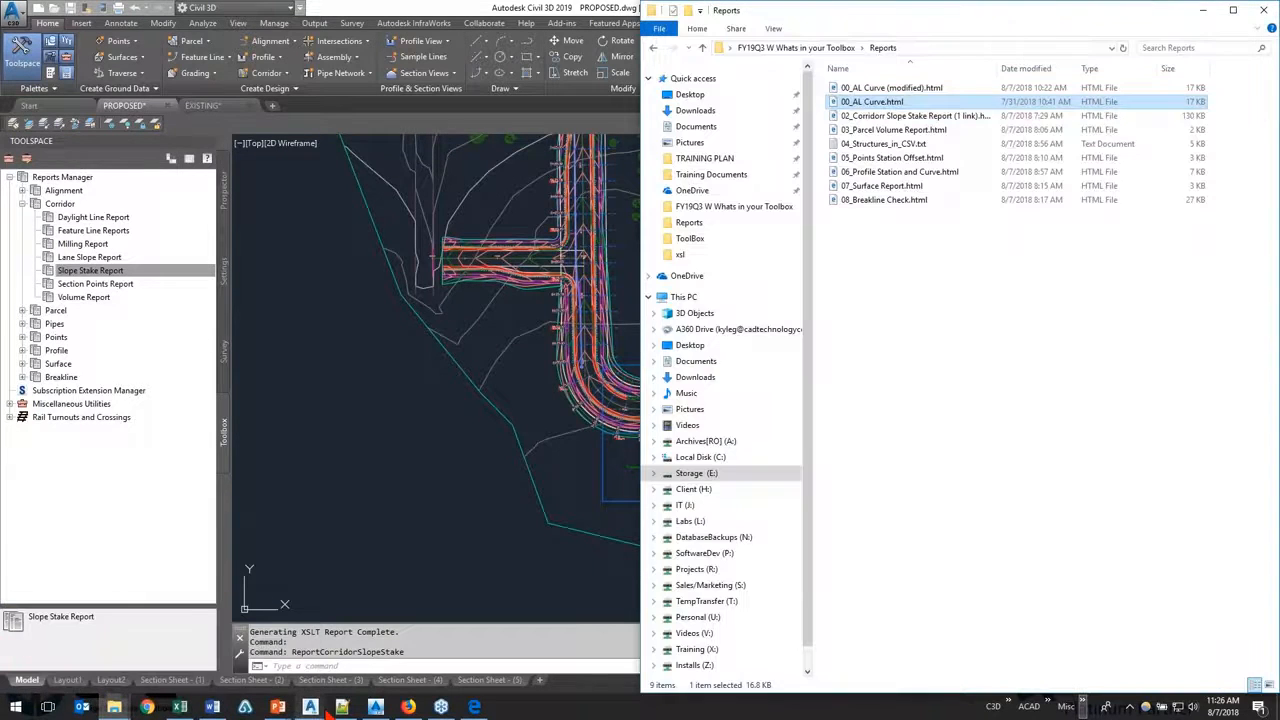
{"action": "double_click", "coordinate": [966, 118]}
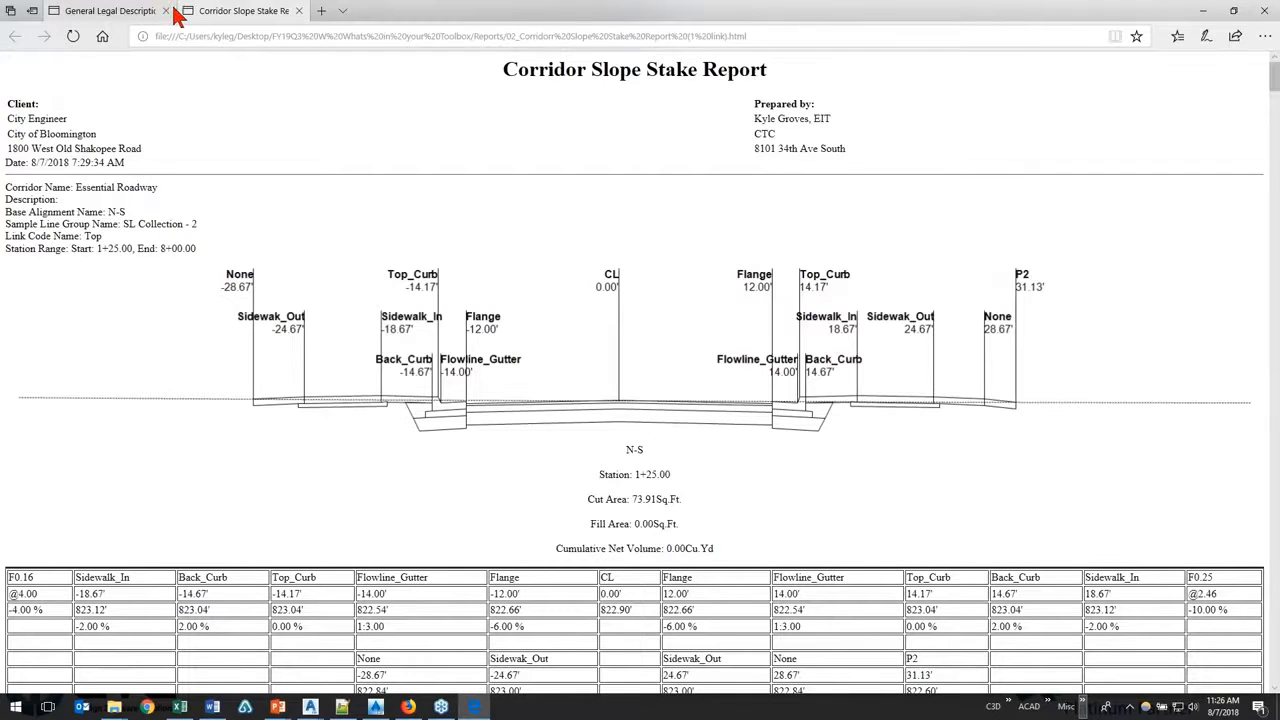
{"action": "left_click", "coordinate": [169, 11]}
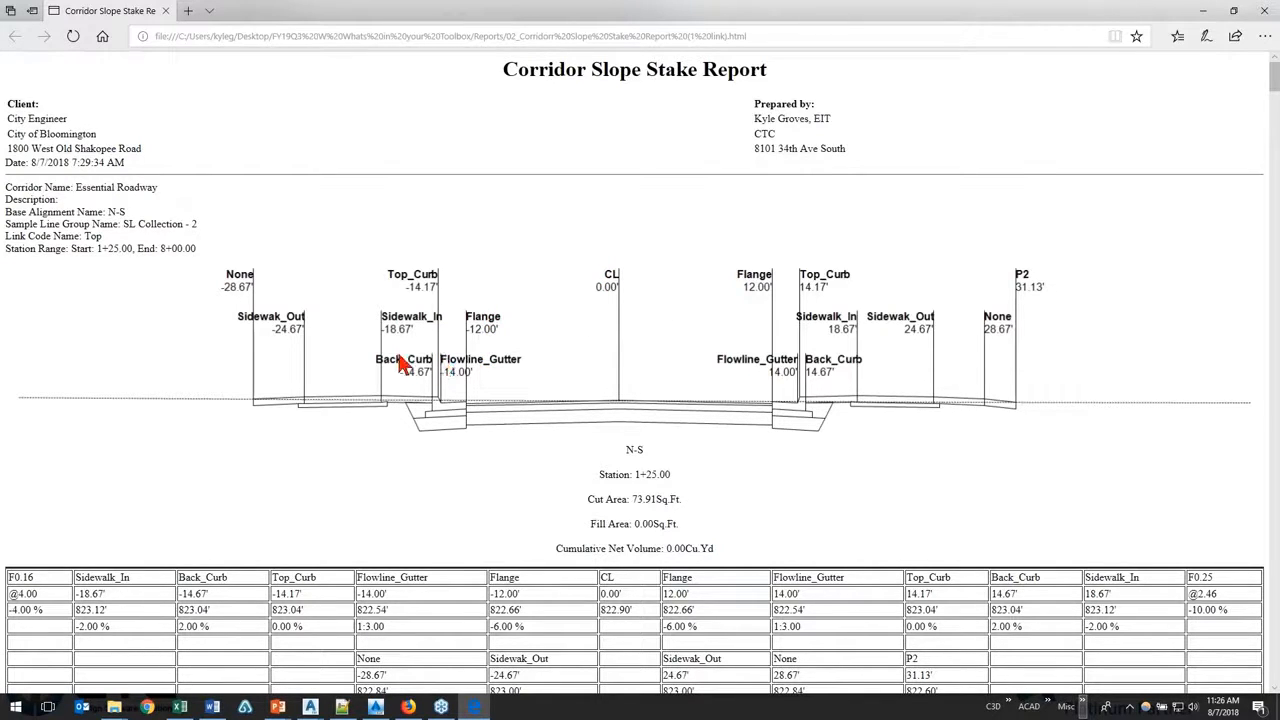
Step: Examine the first section at station 1+25.00, comparing the Sidewalk_In and Flowline_Gutter offsets, elevations and slopes with the section image
{"action": "left_click", "coordinate": [405, 292]}
{"action": "scroll", "coordinate": [404, 290], "scroll_direction": "down", "scroll_amount": 3}
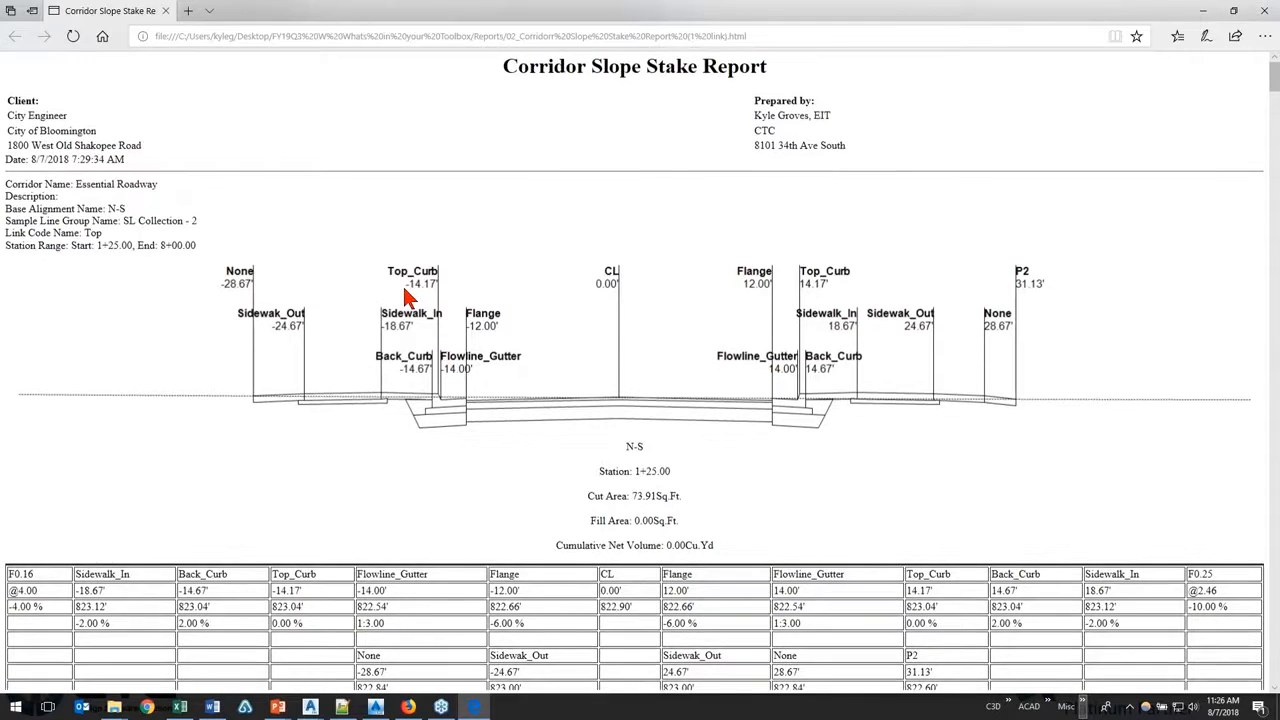
{"action": "scroll", "coordinate": [300, 292], "scroll_direction": "down", "scroll_amount": 1}
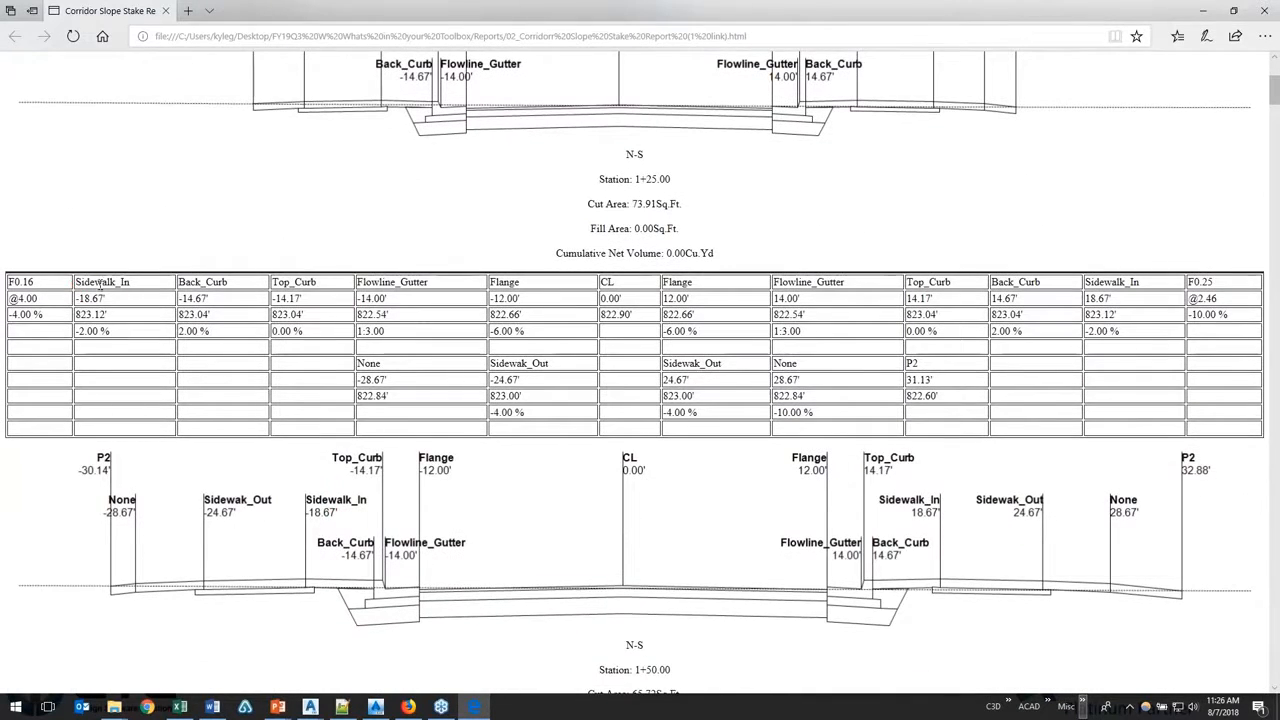
{"action": "left_click_drag", "start_coordinate": [80, 282], "coordinate": [79, 331]}
{"action": "left_click", "coordinate": [117, 306]}
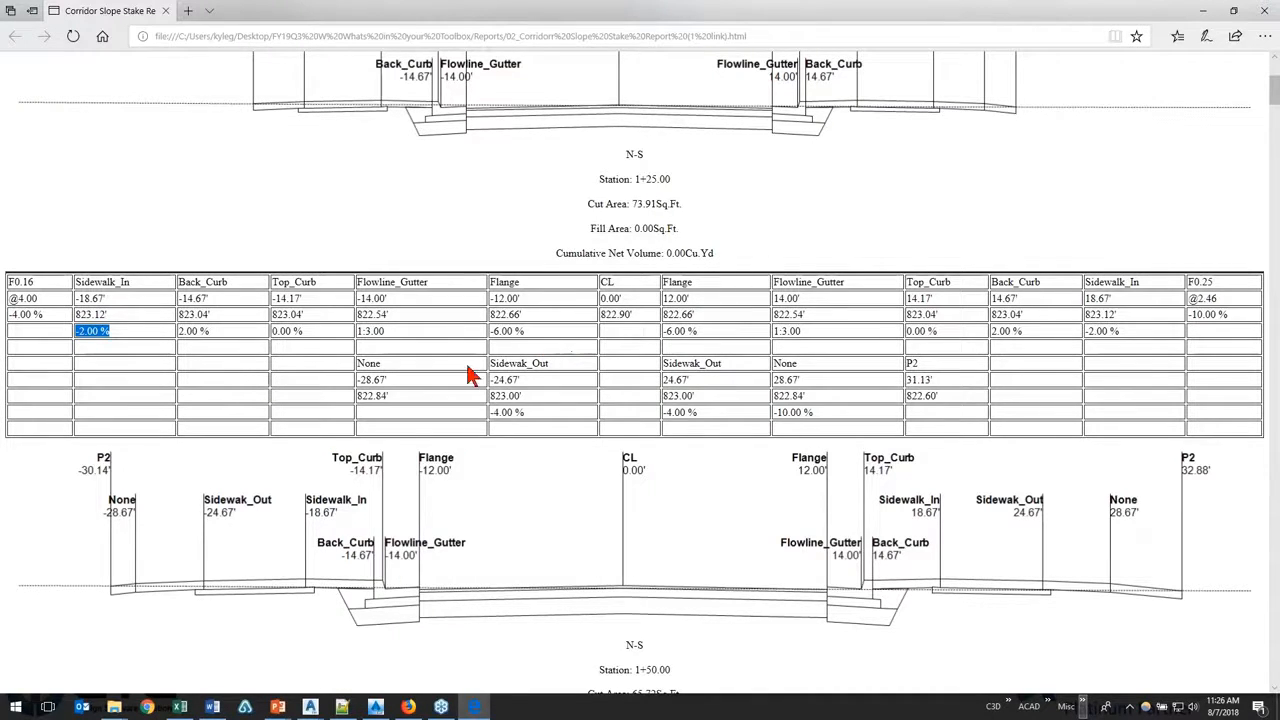
{"action": "scroll", "coordinate": [450, 335], "scroll_direction": "up", "scroll_amount": 2}
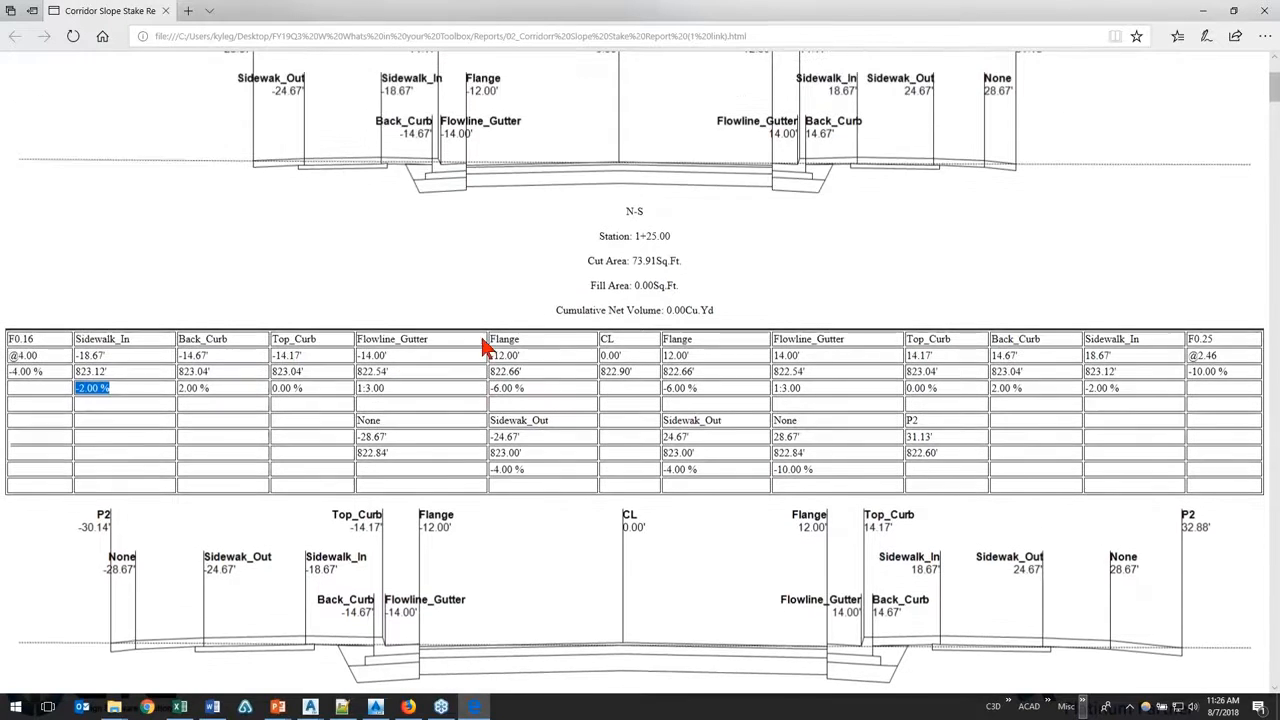
{"action": "left_click_drag", "start_coordinate": [810, 428], "coordinate": [780, 440]}
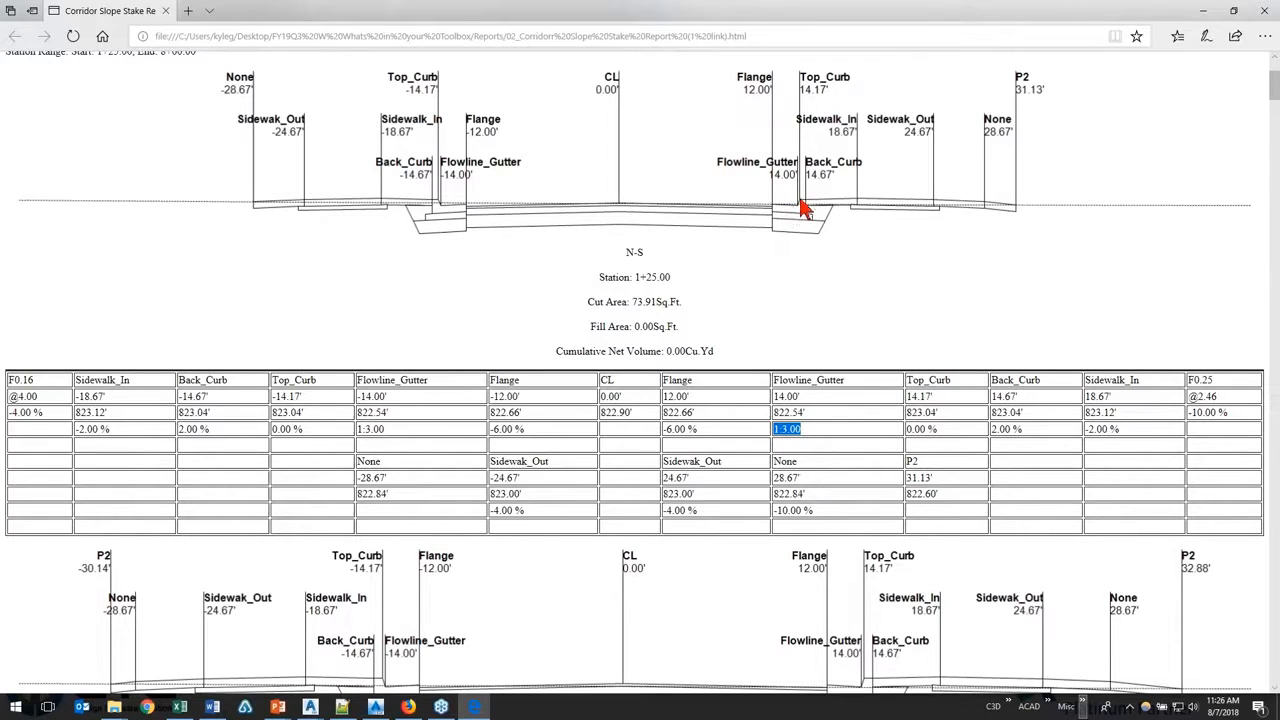
{"action": "scroll", "coordinate": [866, 387], "scroll_direction": "up", "scroll_amount": 3}
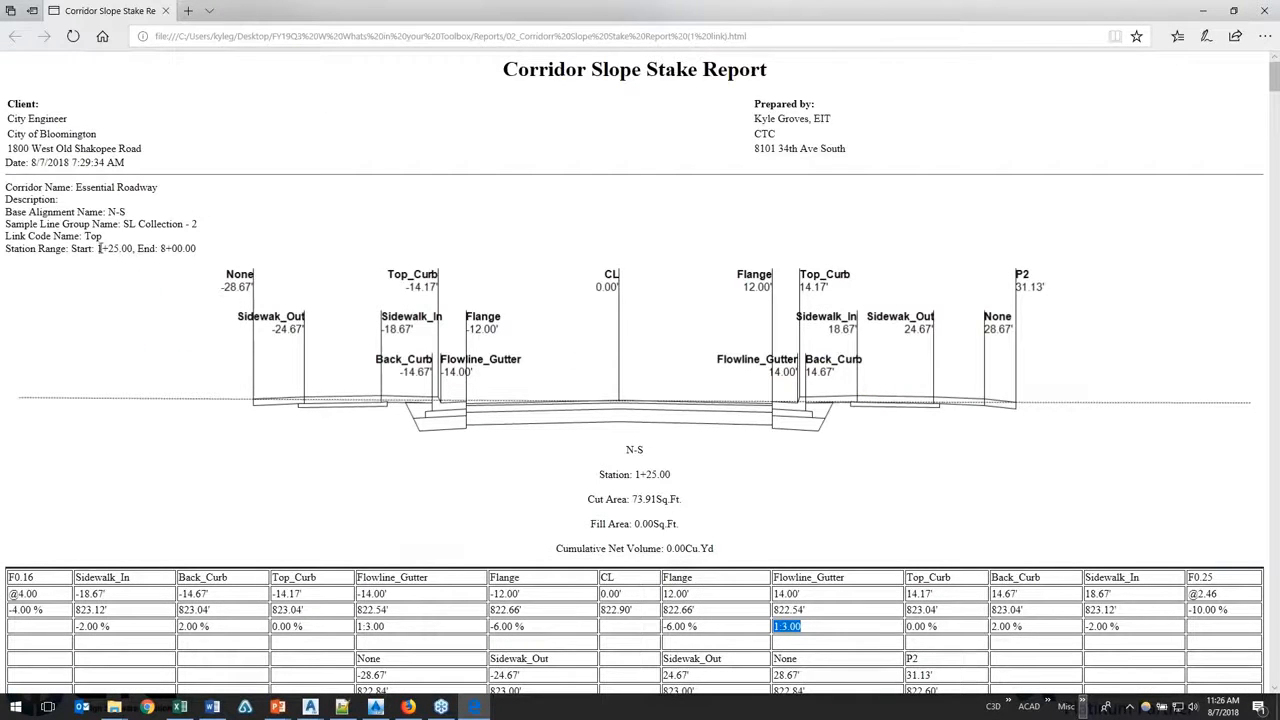
Step: Review the report's station range and the station, cut, fill and volume data of the successive sections from 1+25.00 onward
{"action": "scroll", "coordinate": [234, 309], "scroll_direction": "down", "scroll_amount": 4}
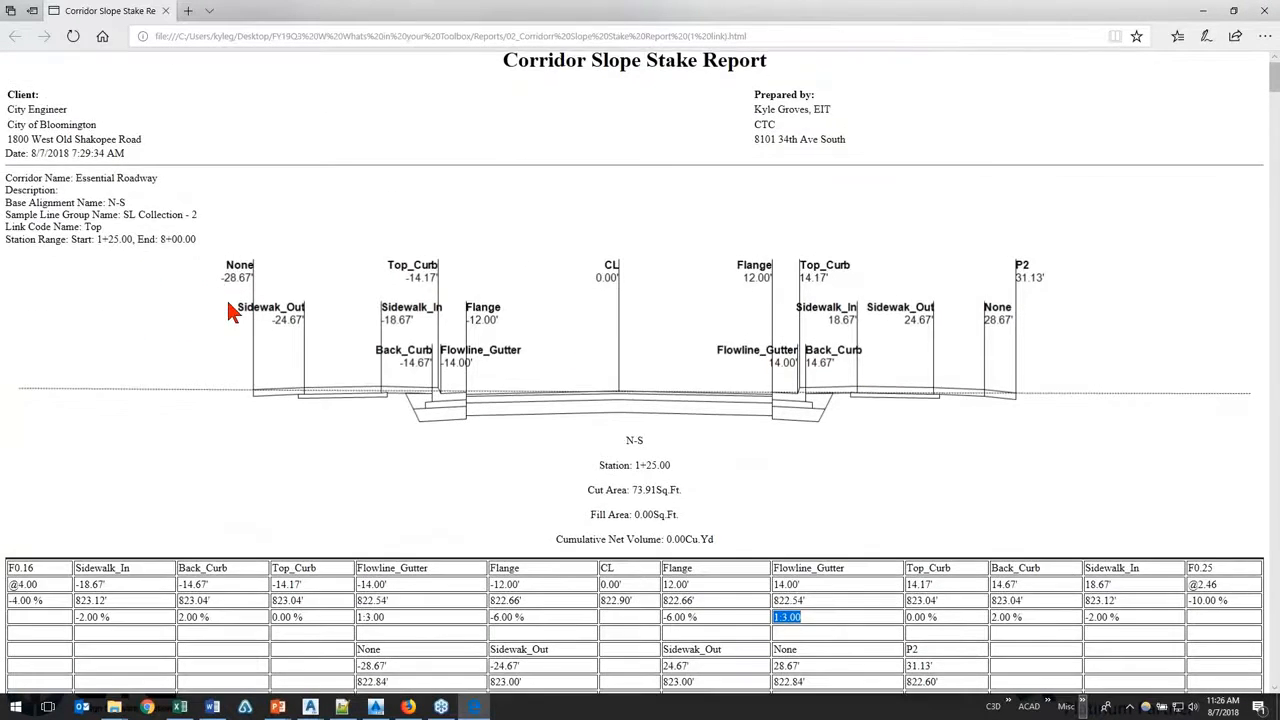
{"action": "scroll", "coordinate": [243, 300], "scroll_direction": "up", "scroll_amount": 2}
{"action": "scroll", "coordinate": [520, 273], "scroll_direction": "up", "scroll_amount": 2}
{"action": "left_click_drag", "start_coordinate": [597, 470], "coordinate": [699, 472]}
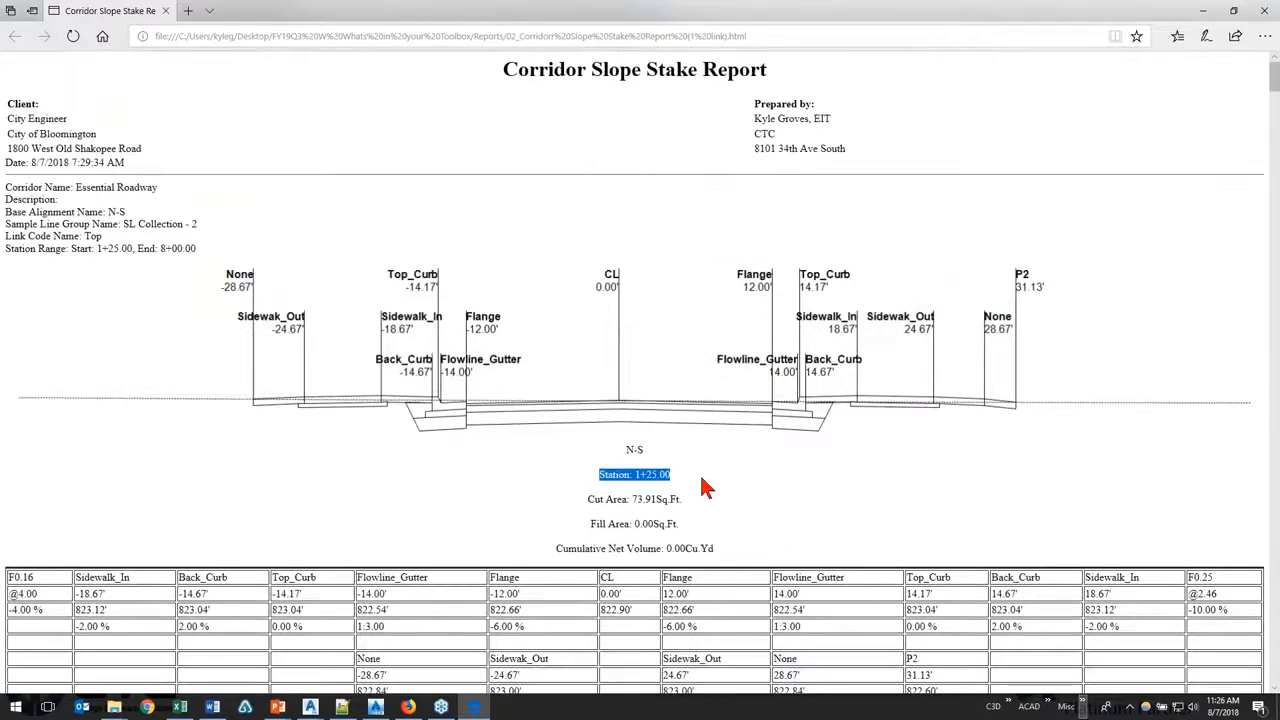
{"action": "scroll", "coordinate": [699, 470], "scroll_direction": "down", "scroll_amount": 2}
{"action": "scroll", "coordinate": [700, 478], "scroll_direction": "down", "scroll_amount": 1}
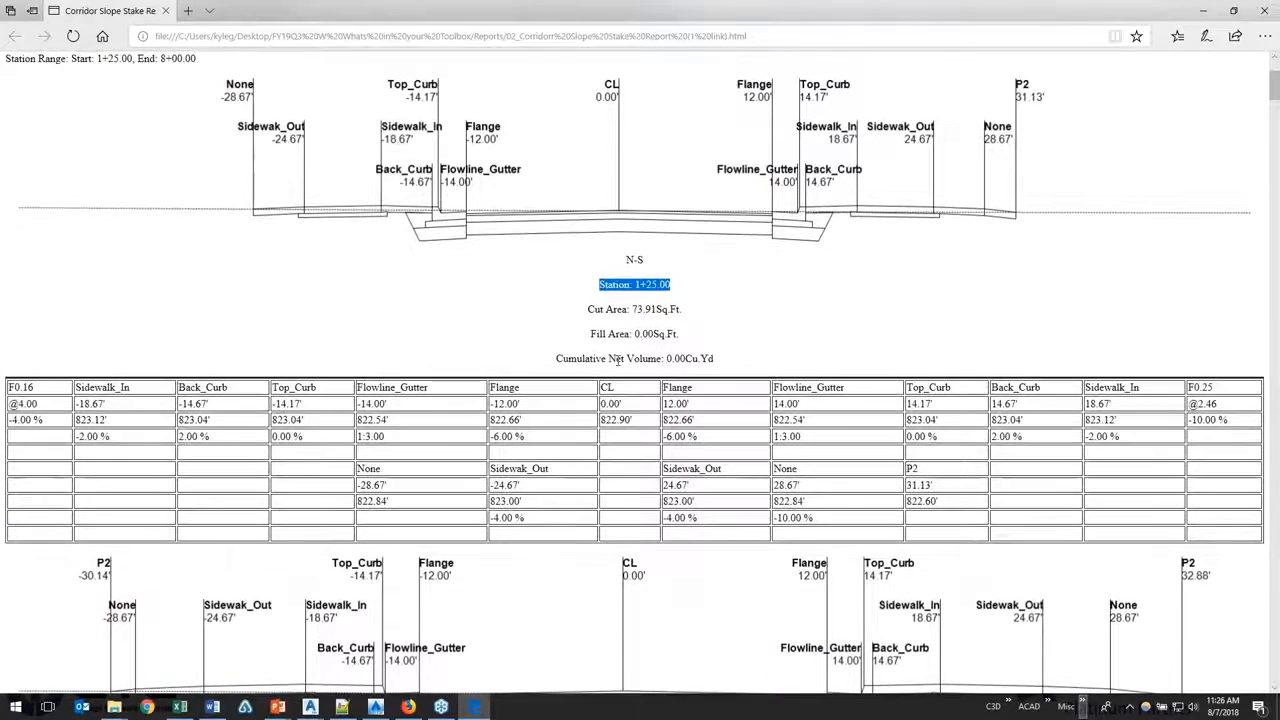
{"action": "scroll", "coordinate": [628, 397], "scroll_direction": "down", "scroll_amount": 5}
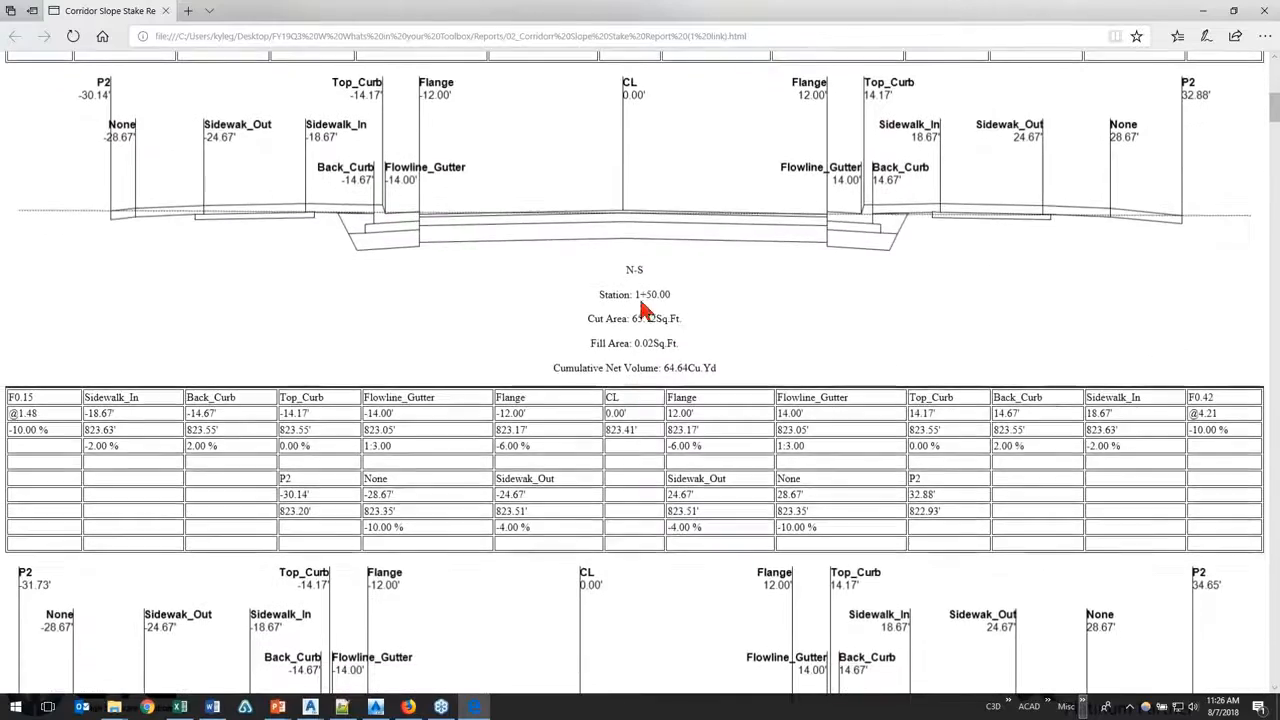
{"action": "left_click_drag", "start_coordinate": [609, 294], "coordinate": [672, 295]}
{"action": "scroll", "coordinate": [657, 367], "scroll_direction": "down", "scroll_amount": 15}
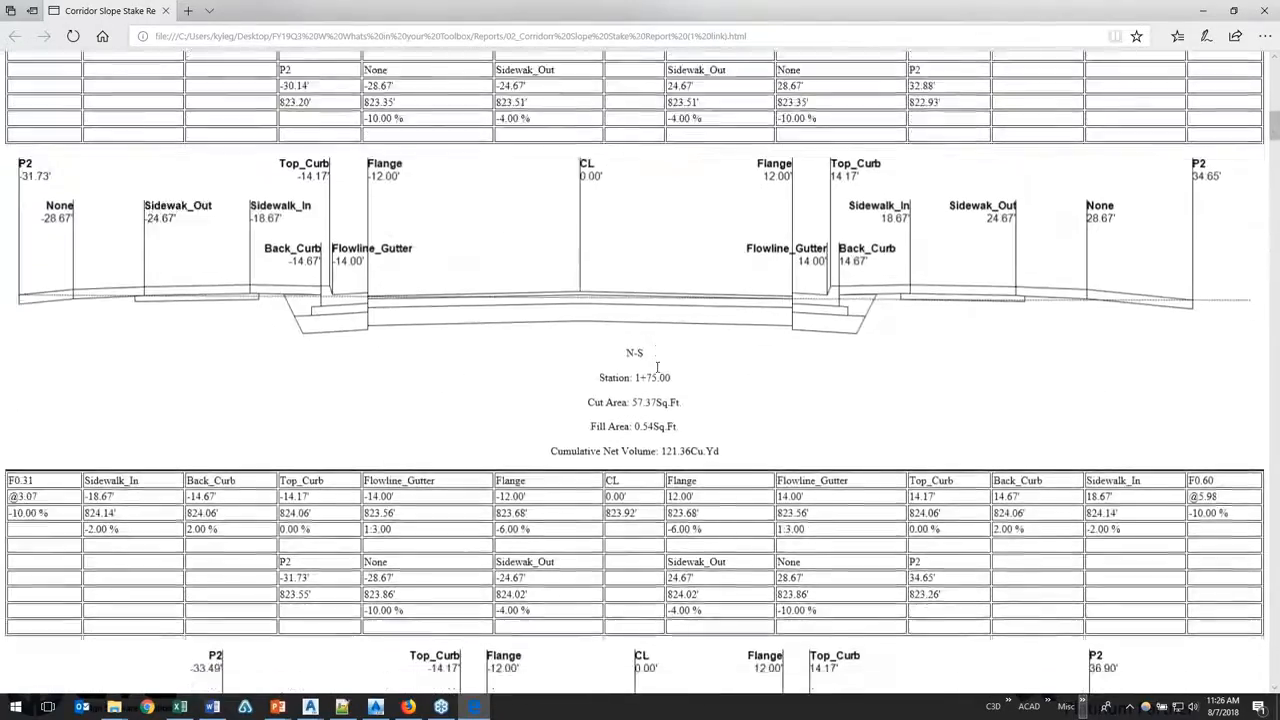
{"action": "scroll", "coordinate": [635, 376], "scroll_direction": "down", "scroll_amount": 10}
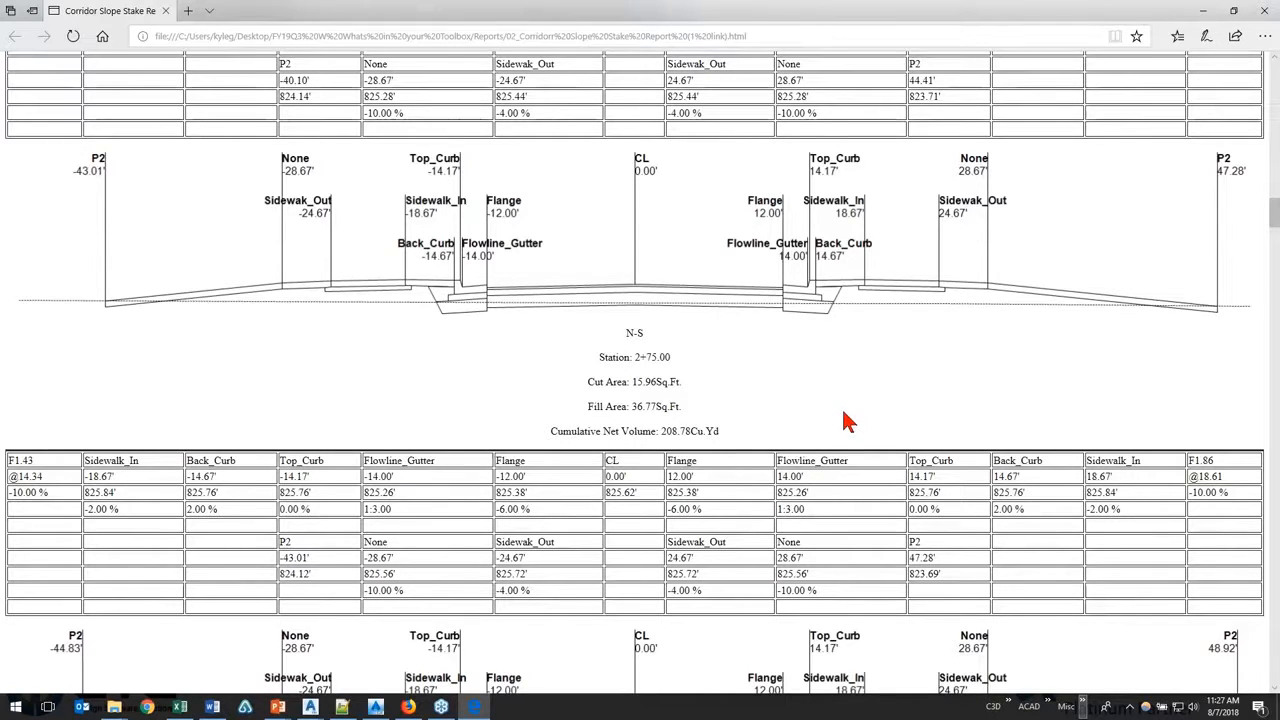
Step: Examine the station label and right Flange elevation at station 2+75.00, skim the following sections and close the report
{"action": "left_click_drag", "start_coordinate": [619, 357], "coordinate": [670, 357]}
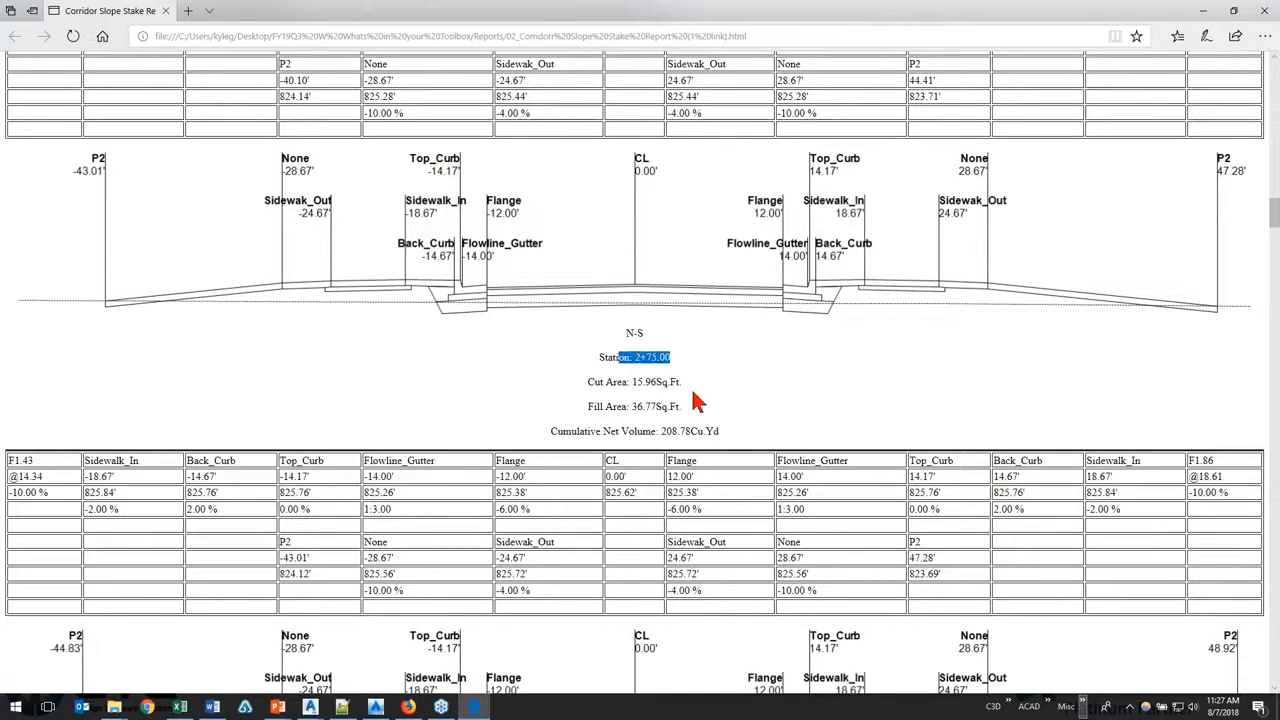
{"action": "left_click", "coordinate": [708, 490]}
{"action": "left_click_drag", "start_coordinate": [673, 489], "coordinate": [700, 490]}
{"action": "left_click_drag", "start_coordinate": [701, 491], "coordinate": [665, 497]}
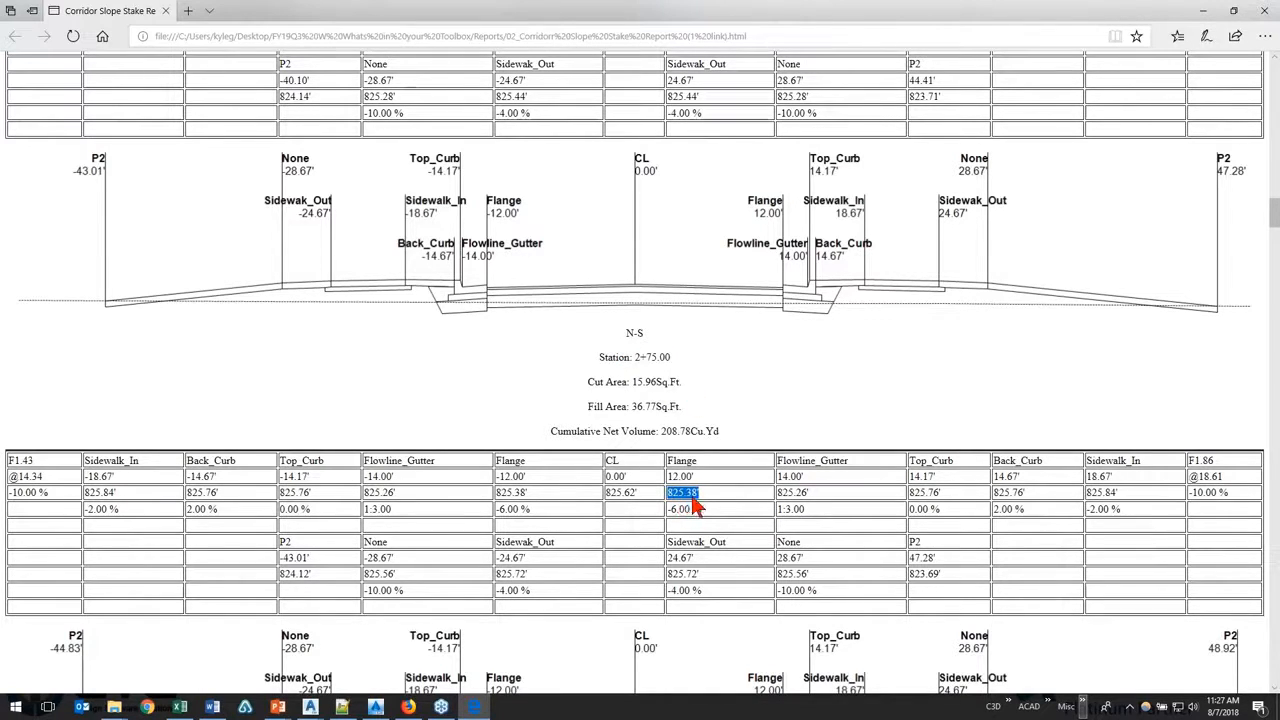
{"action": "left_click", "coordinate": [705, 501]}
{"action": "scroll", "coordinate": [705, 498], "scroll_direction": "down", "scroll_amount": 12}
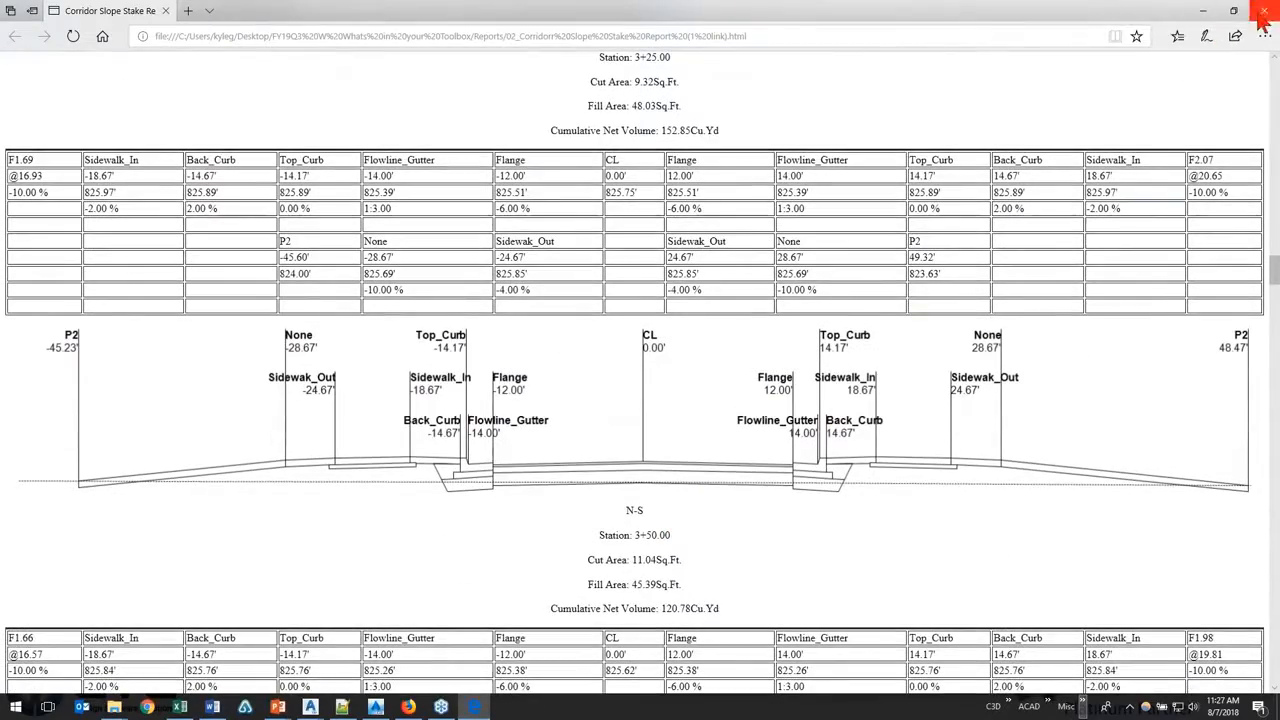
{"action": "left_click", "coordinate": [1264, 10]}
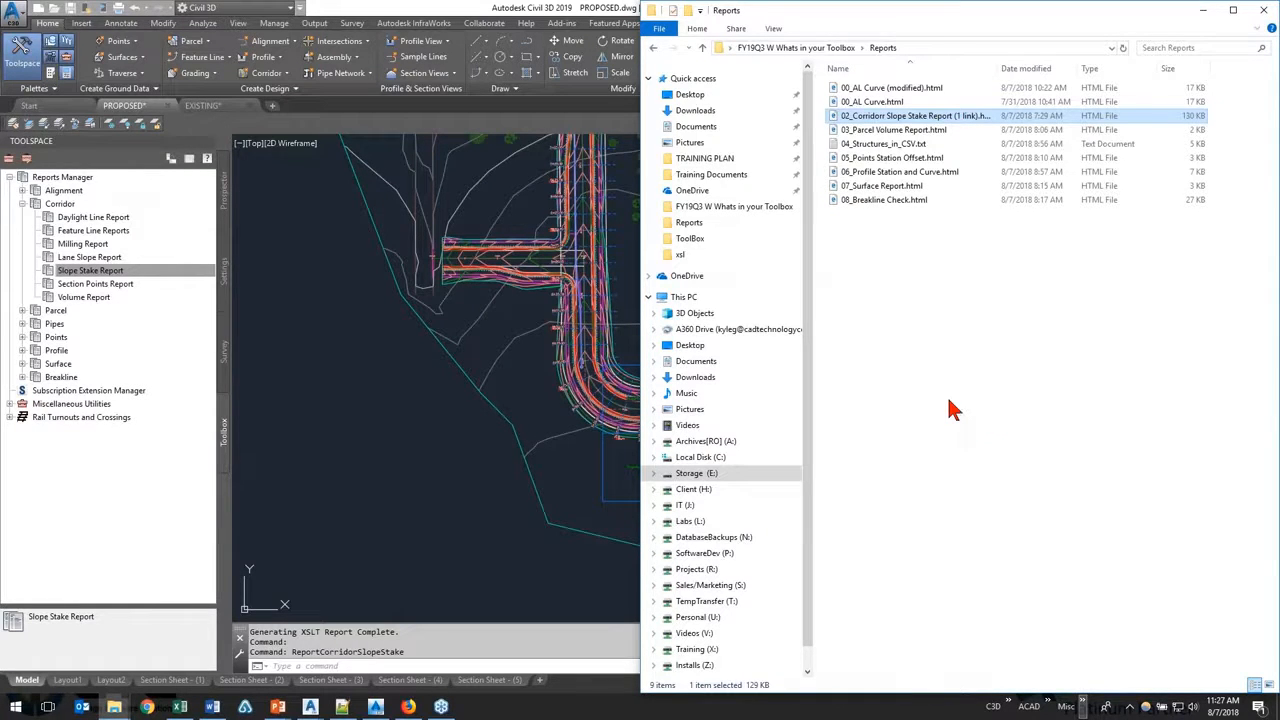
Step: Return to Civil 3D, collapse the Corridor reports and expand the Parcel reports
{"action": "left_click", "coordinate": [487, 435]}
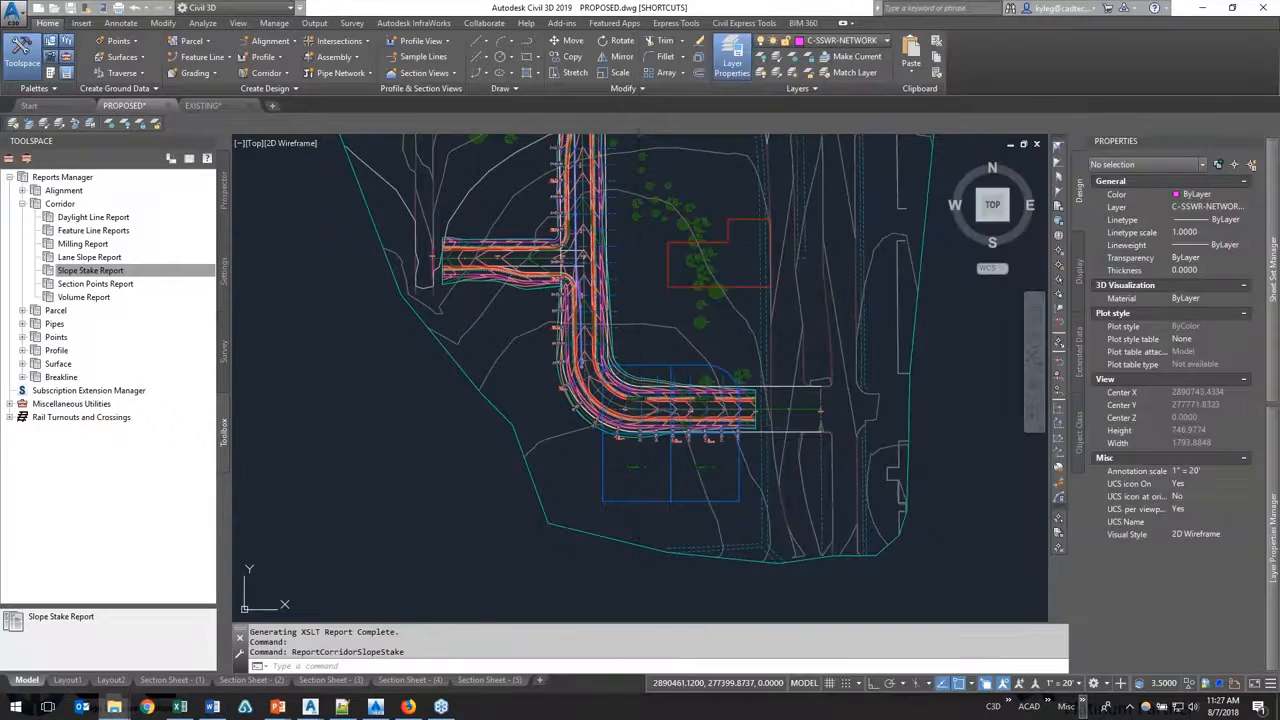
{"action": "left_click", "coordinate": [23, 204]}
{"action": "left_click", "coordinate": [23, 217]}
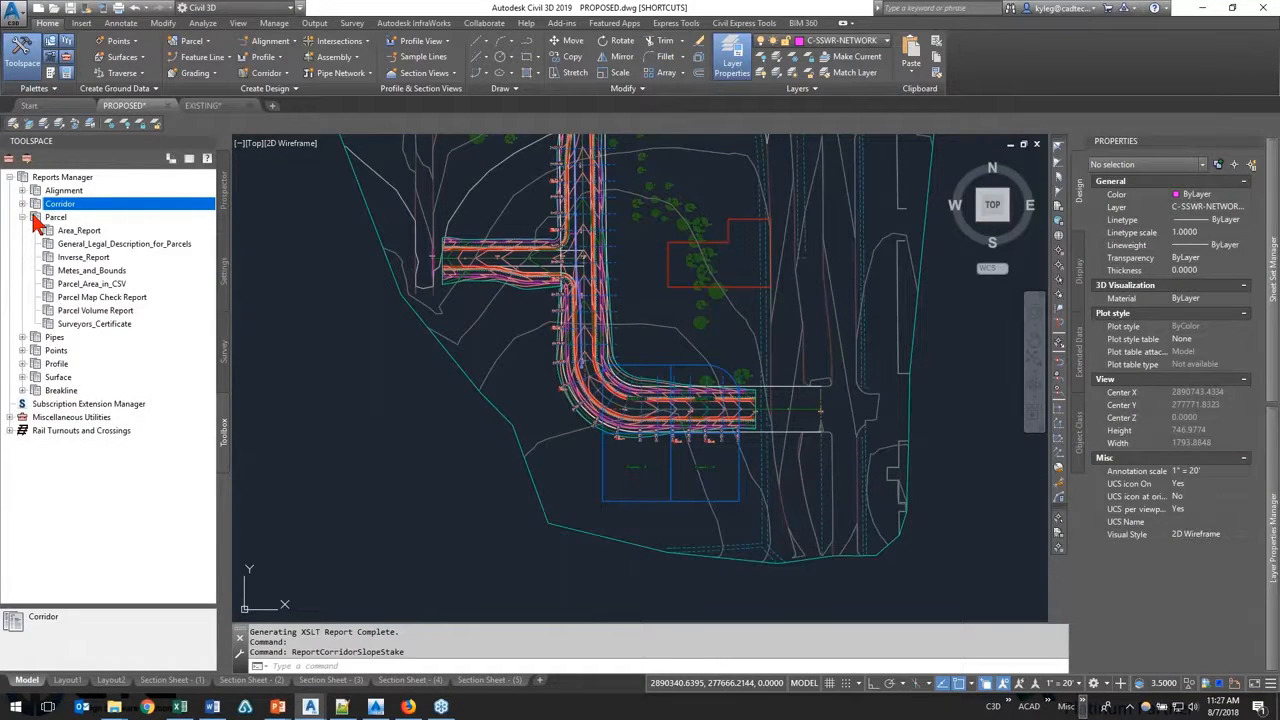
{"action": "left_click", "coordinate": [114, 707]}
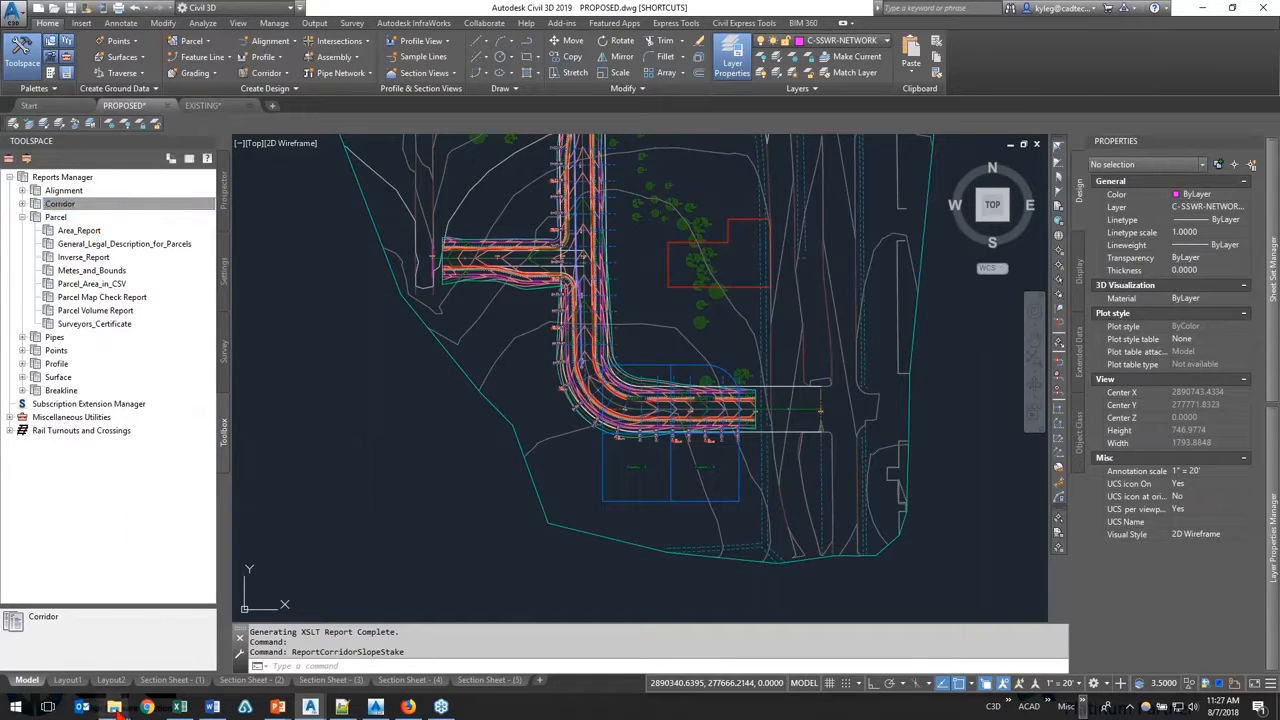
Step: Execute the Parcel Volume Report and reposition its dialog over the drawing
{"action": "left_click", "coordinate": [150, 311]}
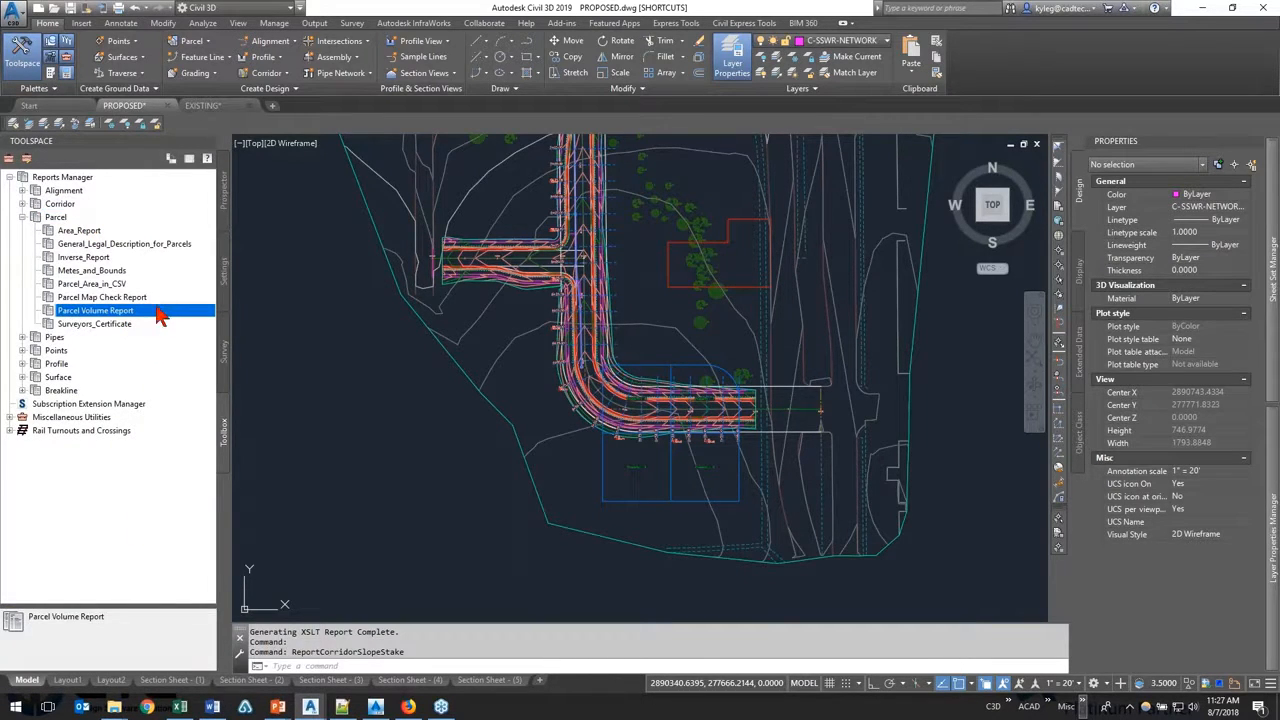
{"action": "right_click", "coordinate": [160, 318]}
{"action": "left_click", "coordinate": [195, 318]}
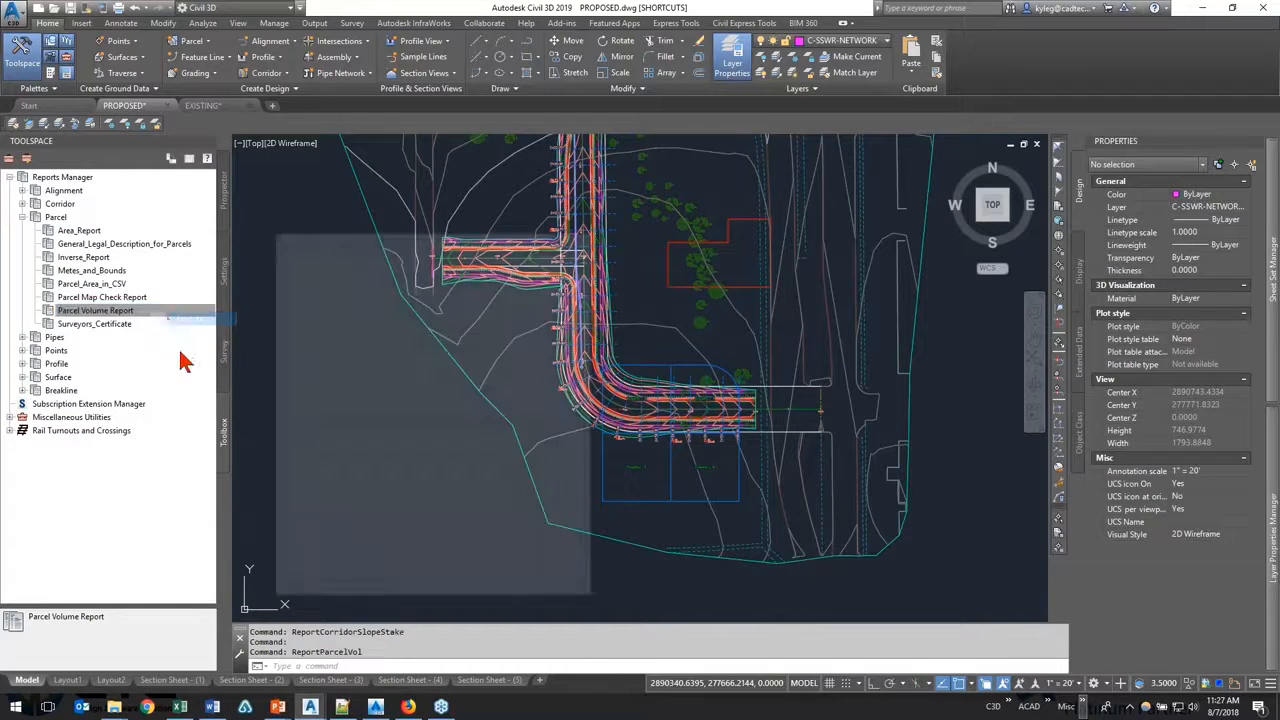
{"action": "left_click_drag", "start_coordinate": [395, 246], "coordinate": [520, 180]}
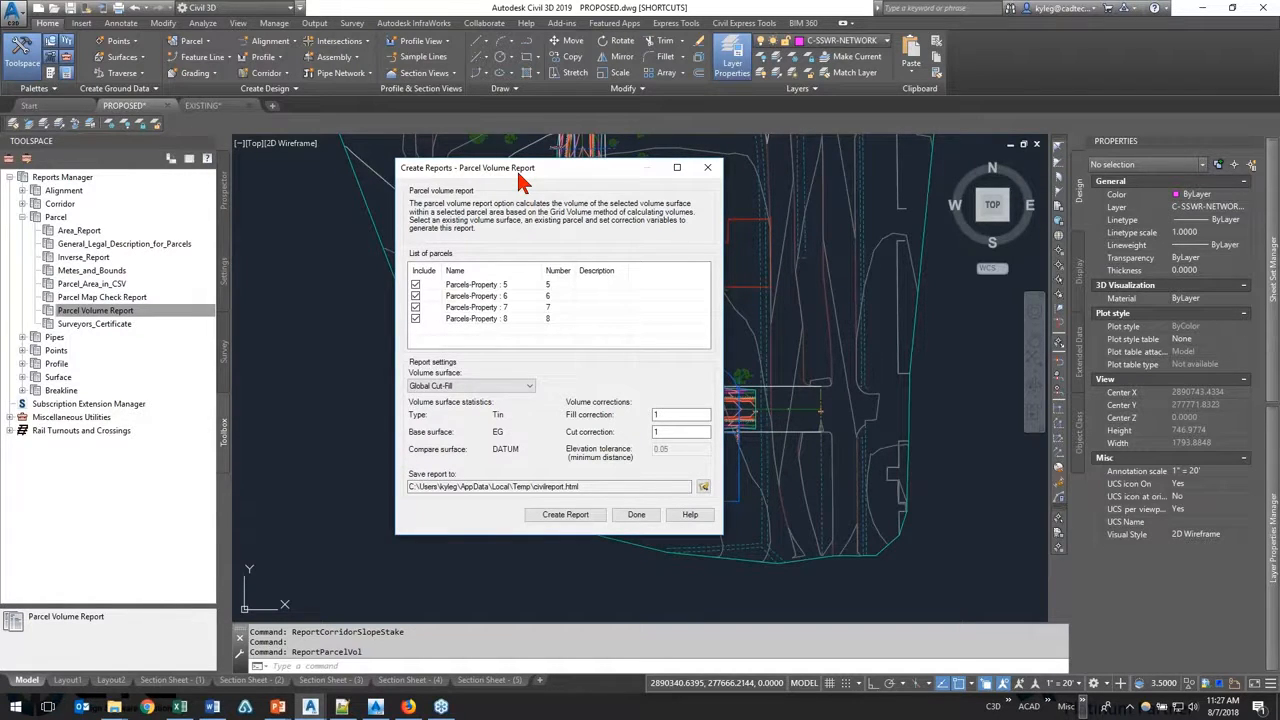
Step: Check the volume surface choices and the fill and cut correction fields, and close the parcel volume dialog without creating a report
{"action": "left_click", "coordinate": [470, 386]}
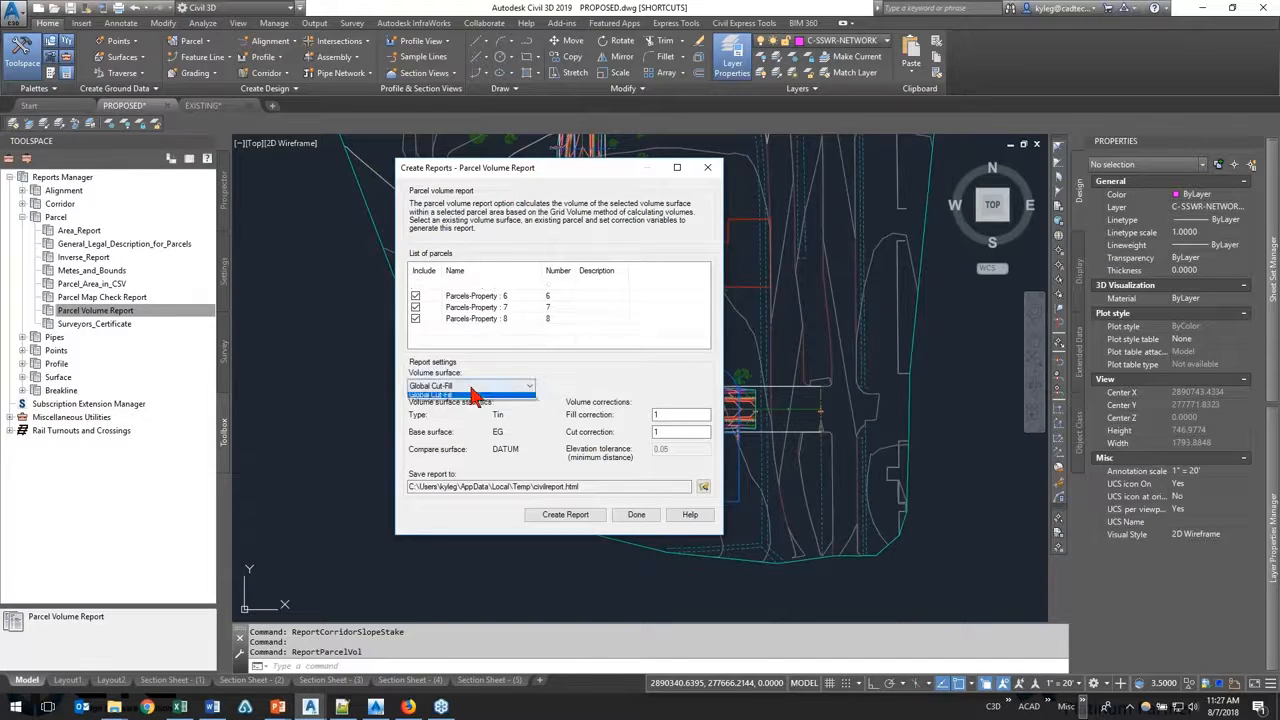
{"action": "left_click", "coordinate": [475, 397]}
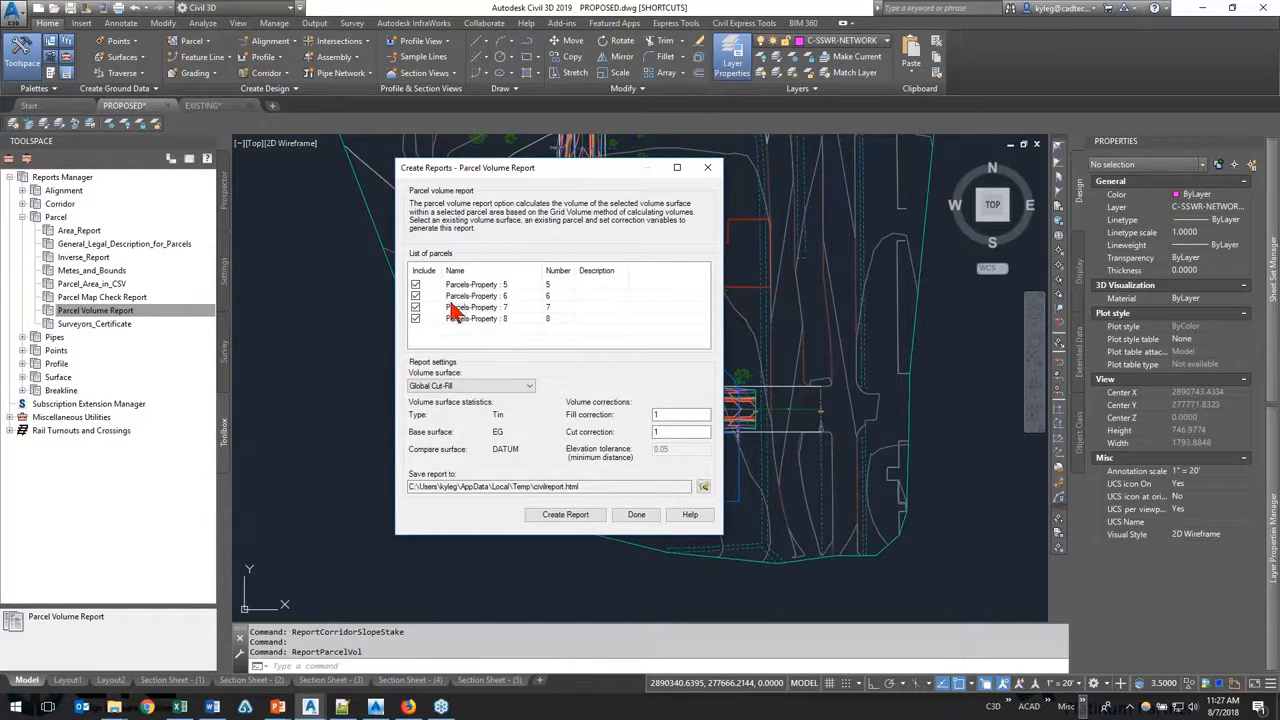
{"action": "double_click", "coordinate": [669, 417]}
{"action": "double_click", "coordinate": [667, 433]}
{"action": "left_click", "coordinate": [710, 168]}
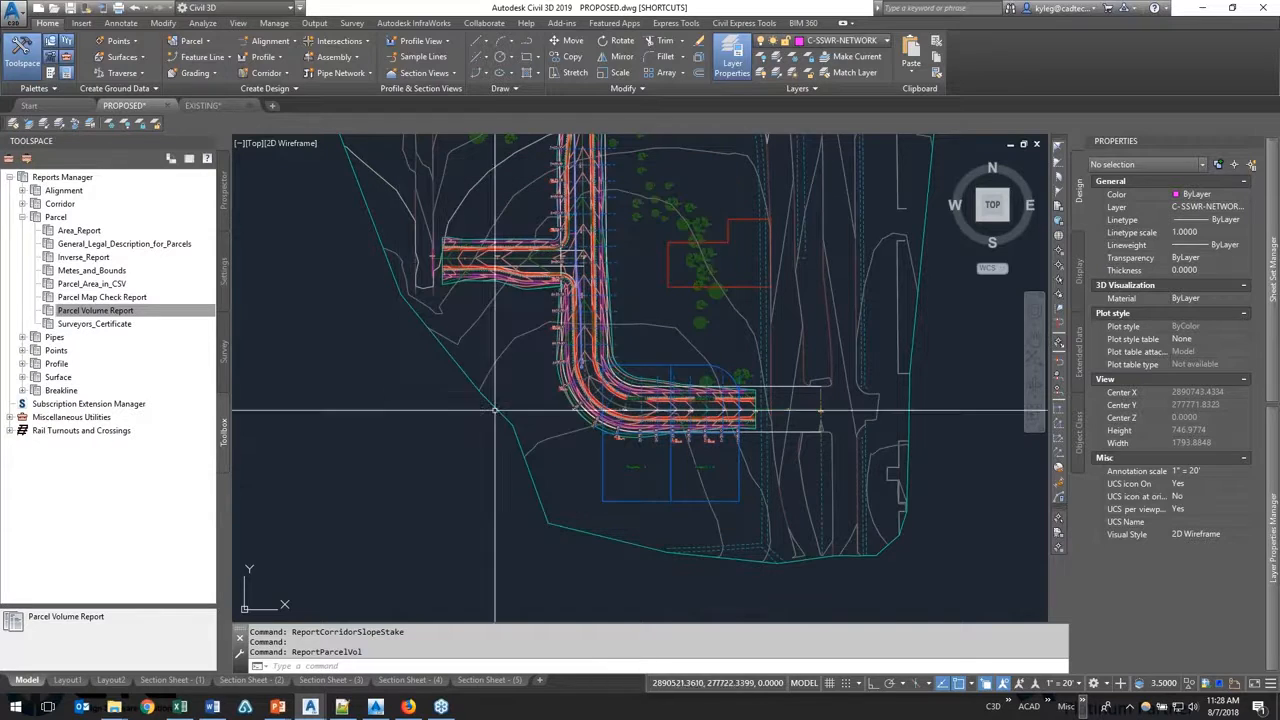
Step: Switch to the Reports folder in File Explorer and open the saved 03_Parcel Volume Report.html
{"action": "mouse_move", "coordinate": [114, 707]}
{"action": "left_click", "coordinate": [51, 666]}
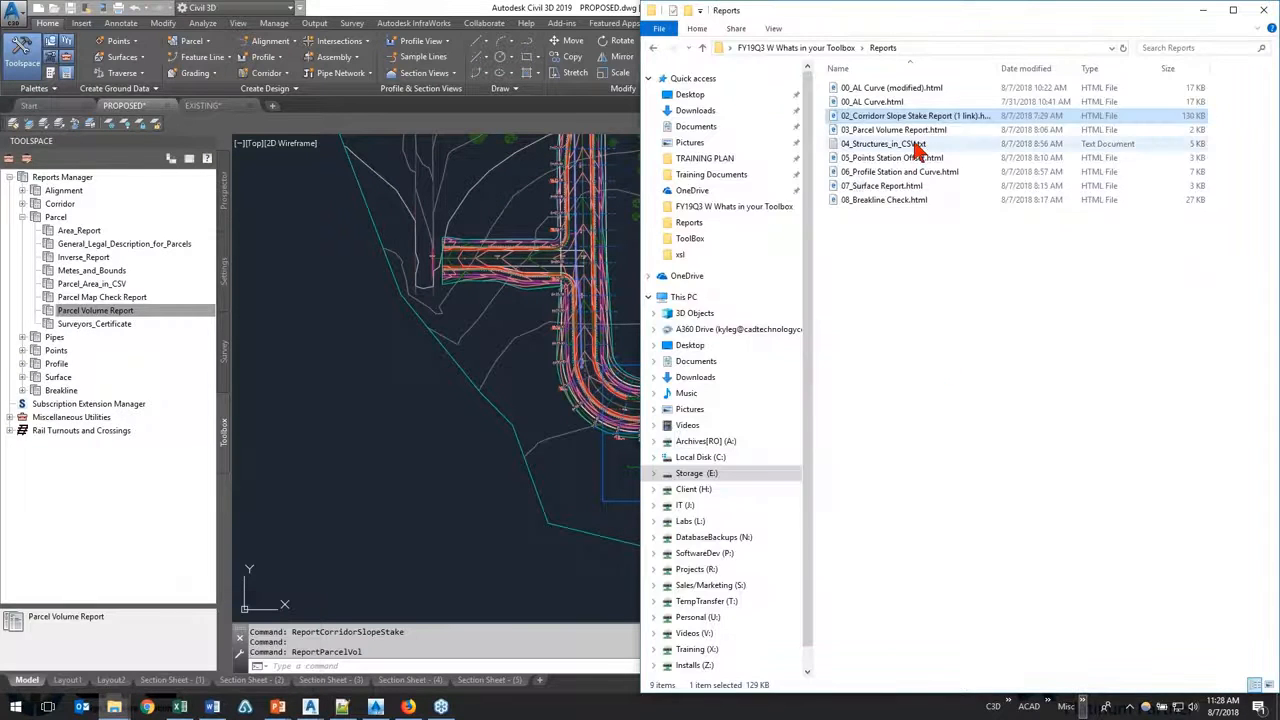
{"action": "double_click", "coordinate": [880, 130]}
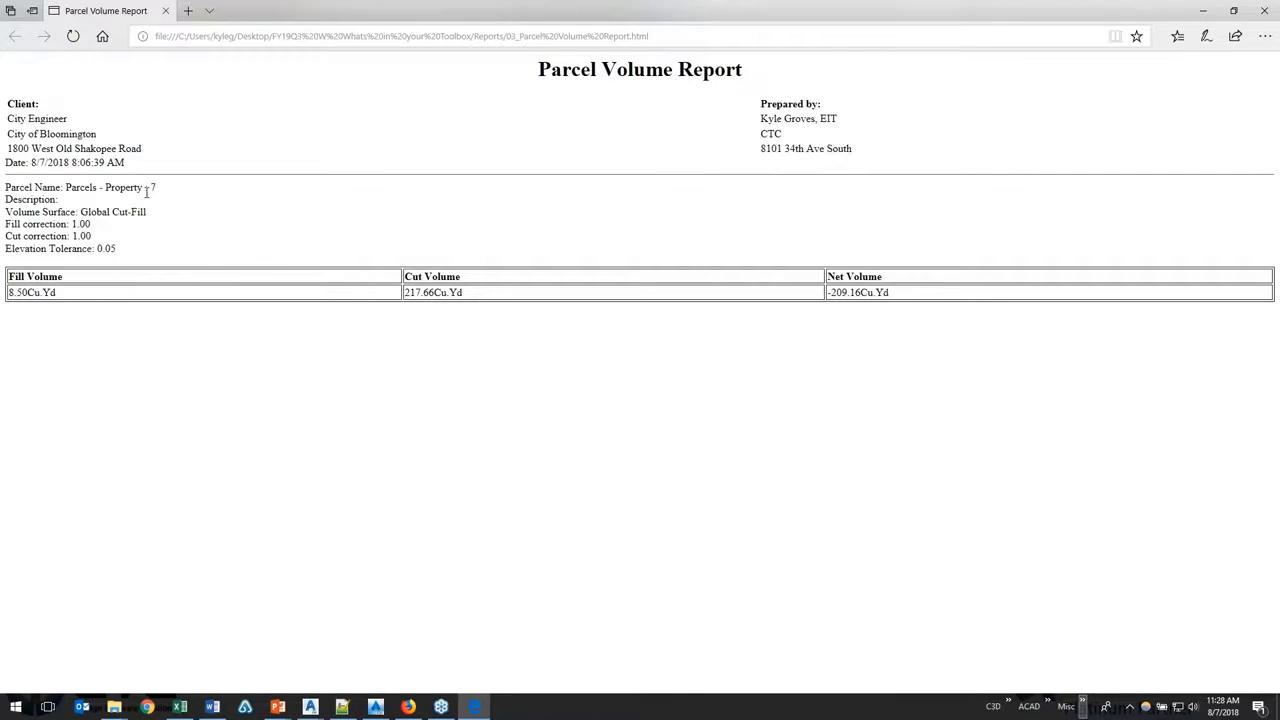
Step: Check the parcel name and the fill, cut and net volumes in the parcel volume report, and close it
{"action": "left_click_drag", "start_coordinate": [142, 188], "coordinate": [162, 188]}
{"action": "left_click_drag", "start_coordinate": [56, 293], "coordinate": [18, 303]}
{"action": "left_click_drag", "start_coordinate": [463, 292], "coordinate": [407, 305]}
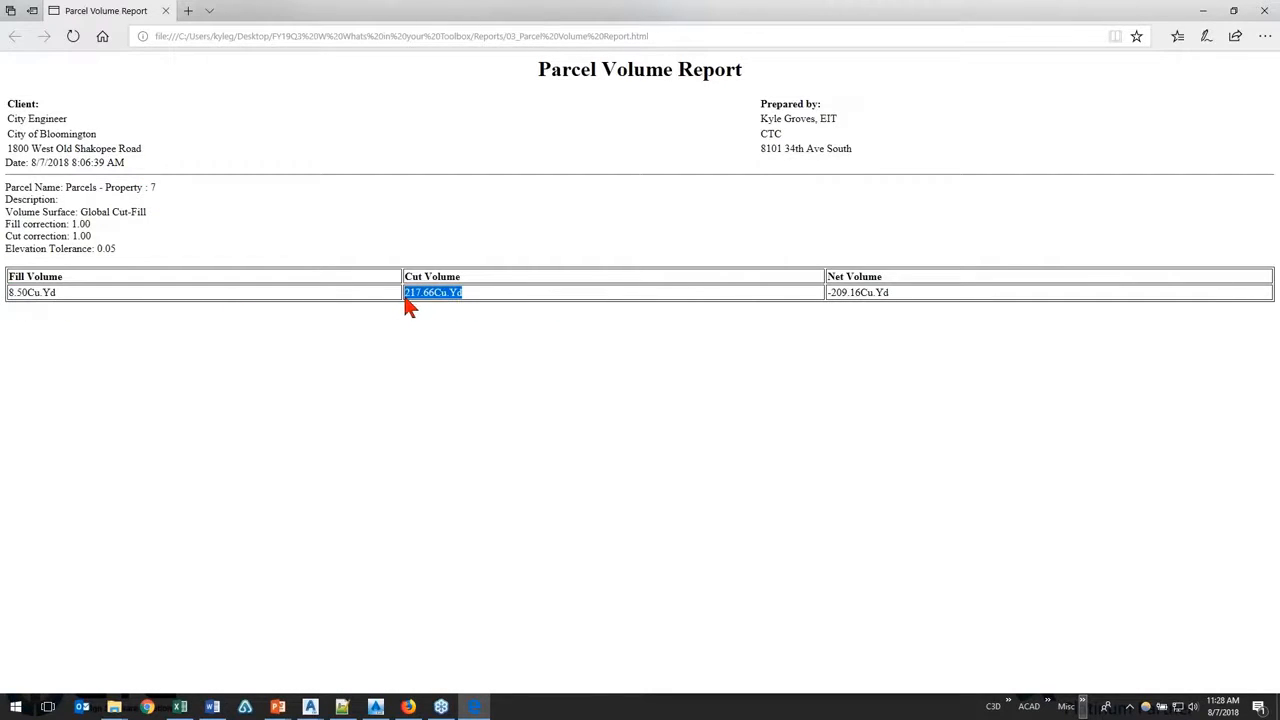
{"action": "left_click_drag", "start_coordinate": [903, 297], "coordinate": [845, 305]}
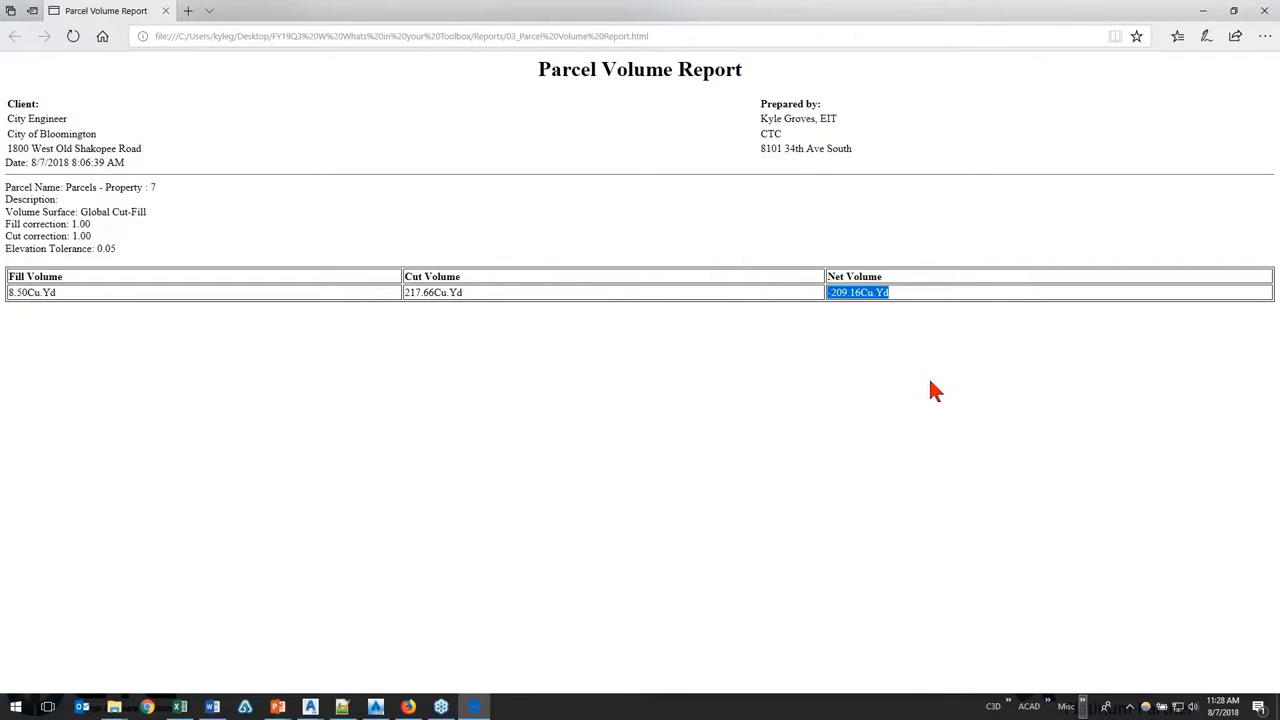
{"action": "left_click", "coordinate": [1264, 10]}
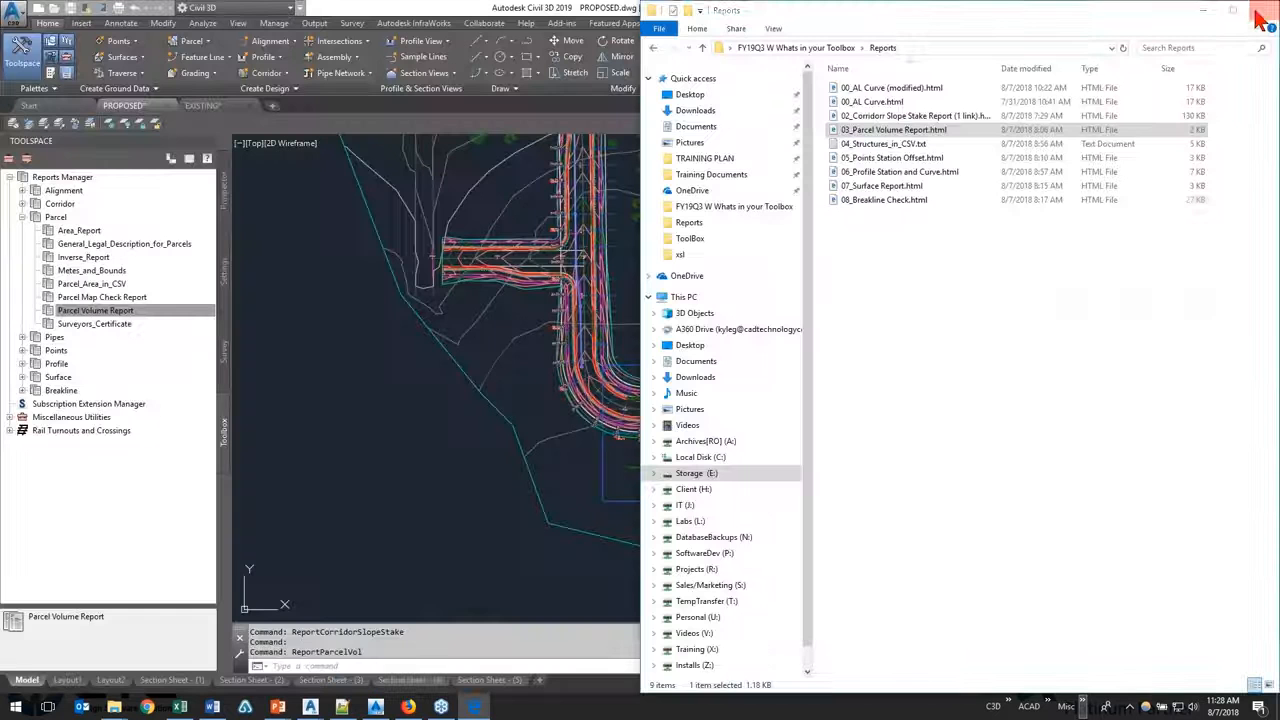
Step: Return to Civil 3D, collapse the Parcel reports, expand the Pipes reports and look over the pipe and structure report types
{"action": "left_click", "coordinate": [320, 418]}
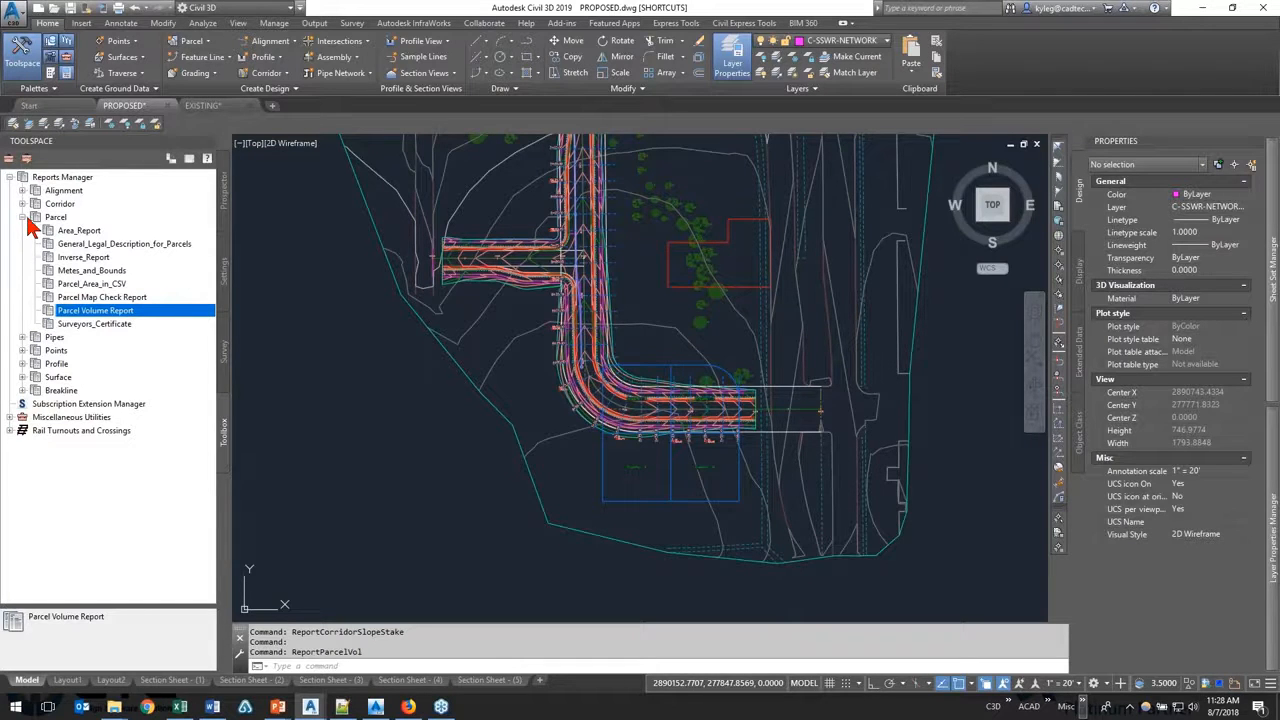
{"action": "left_click", "coordinate": [22, 218]}
{"action": "left_click", "coordinate": [22, 231]}
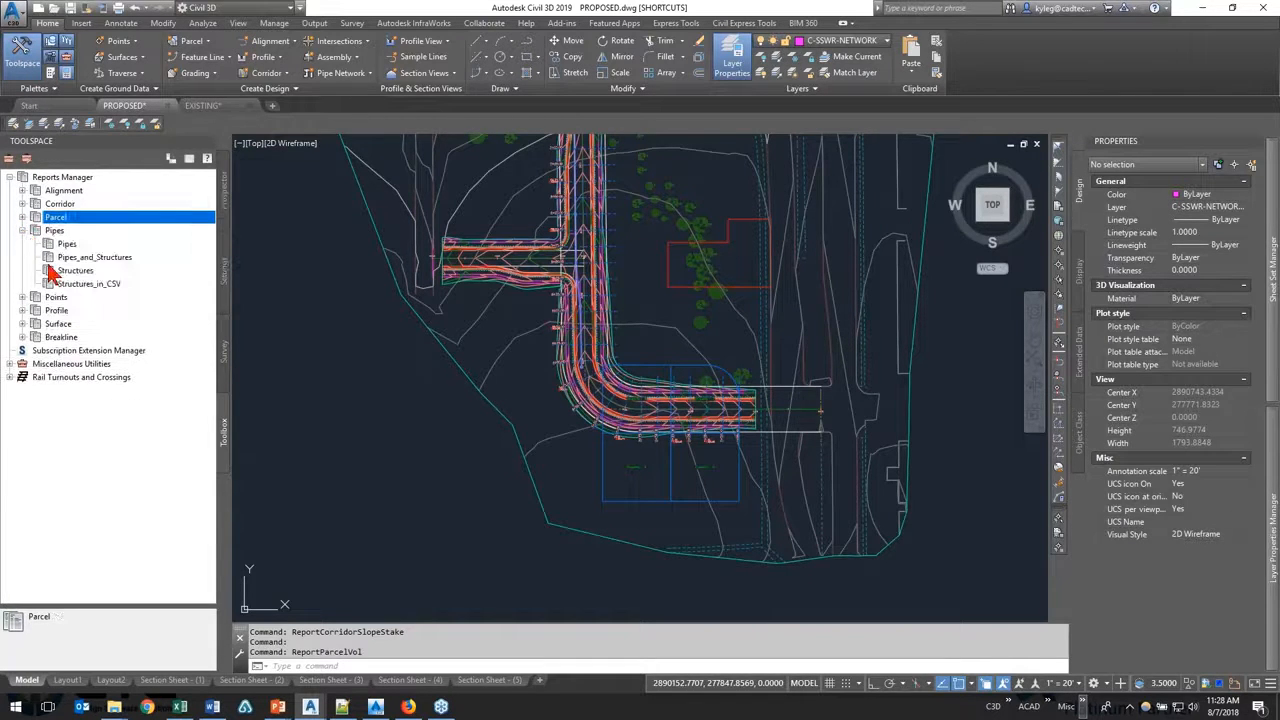
{"action": "left_click", "coordinate": [74, 249]}
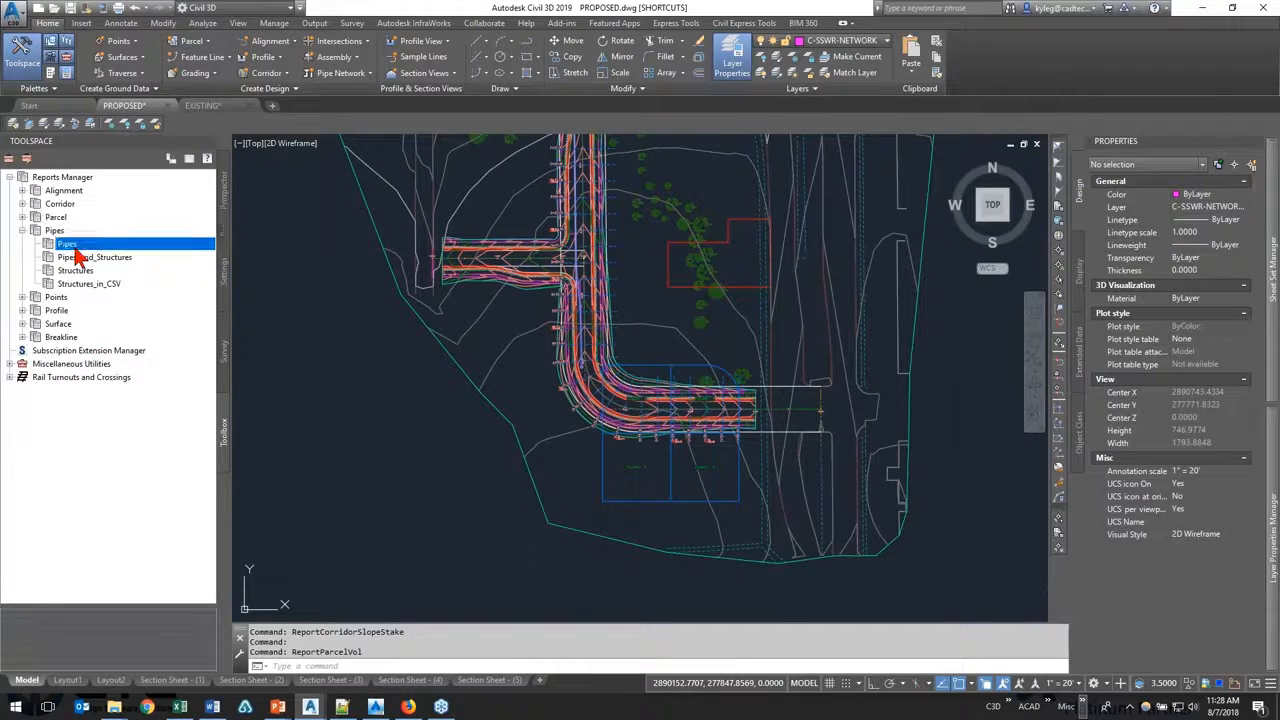
{"action": "left_click", "coordinate": [102, 272]}
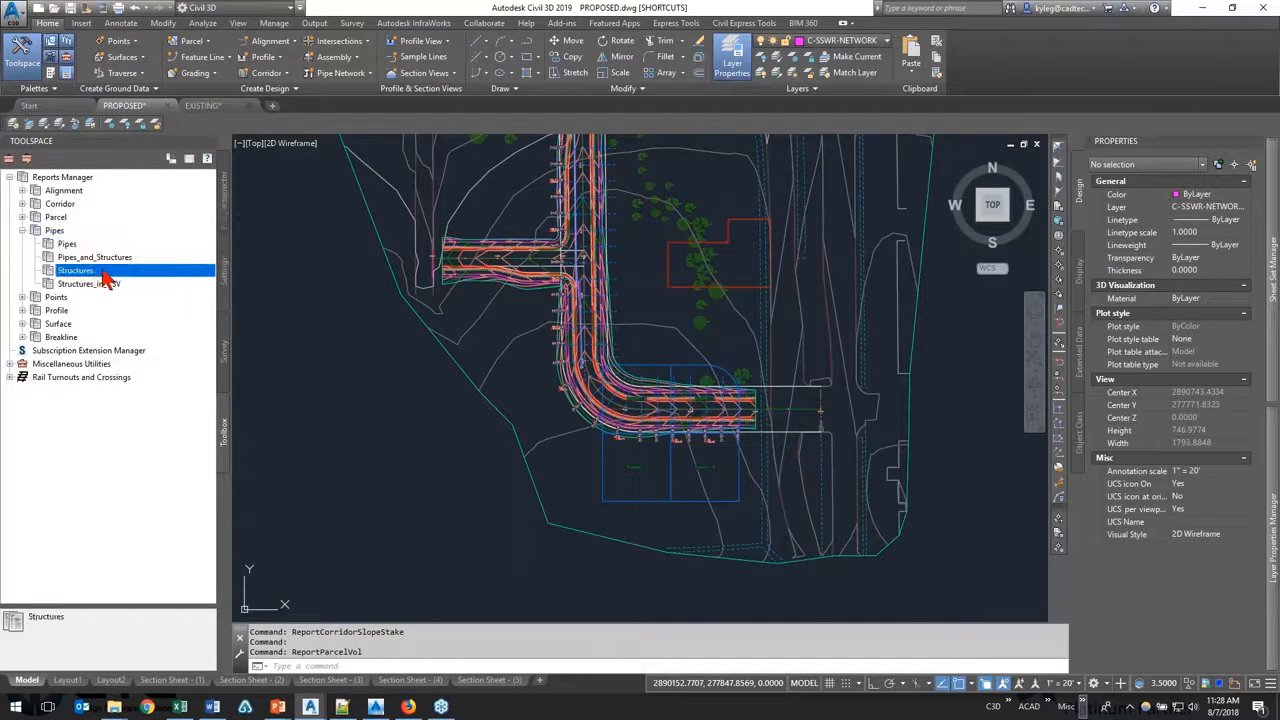
{"action": "left_click", "coordinate": [115, 258]}
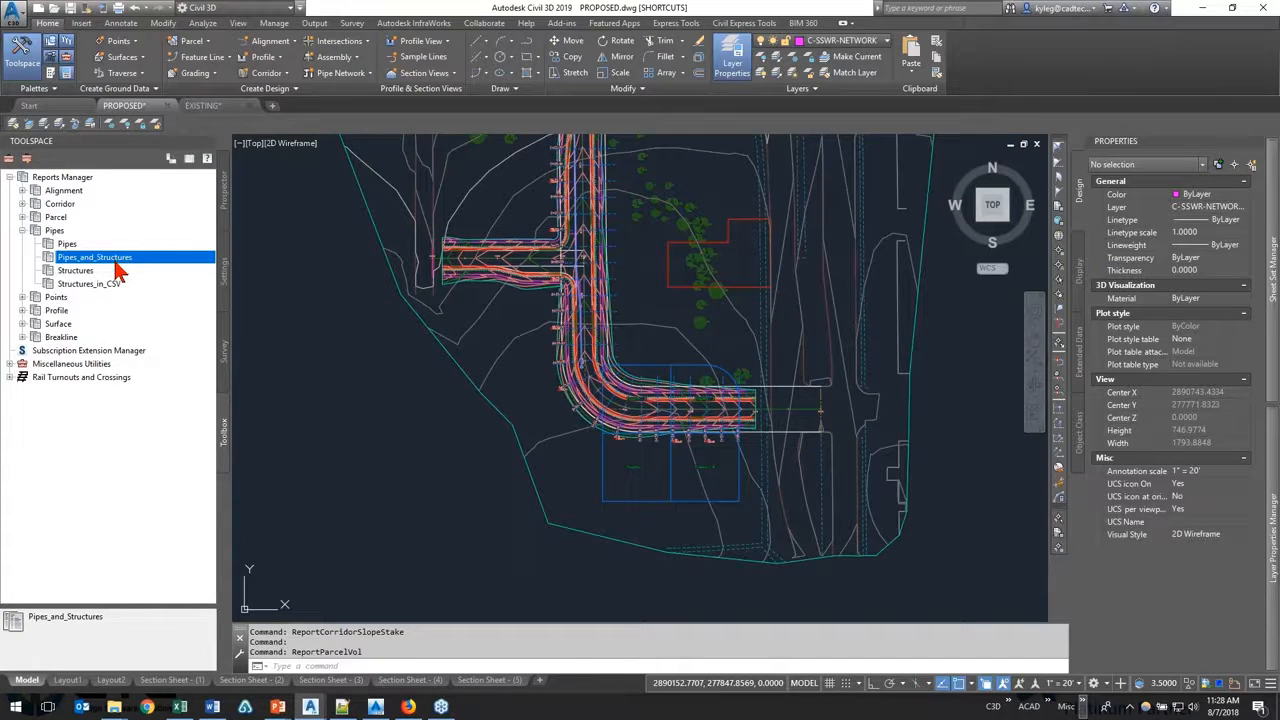
Step: Execute the Structures_in_CSV report and export it with all listed objects included
{"action": "left_click", "coordinate": [120, 284]}
{"action": "right_click", "coordinate": [126, 286]}
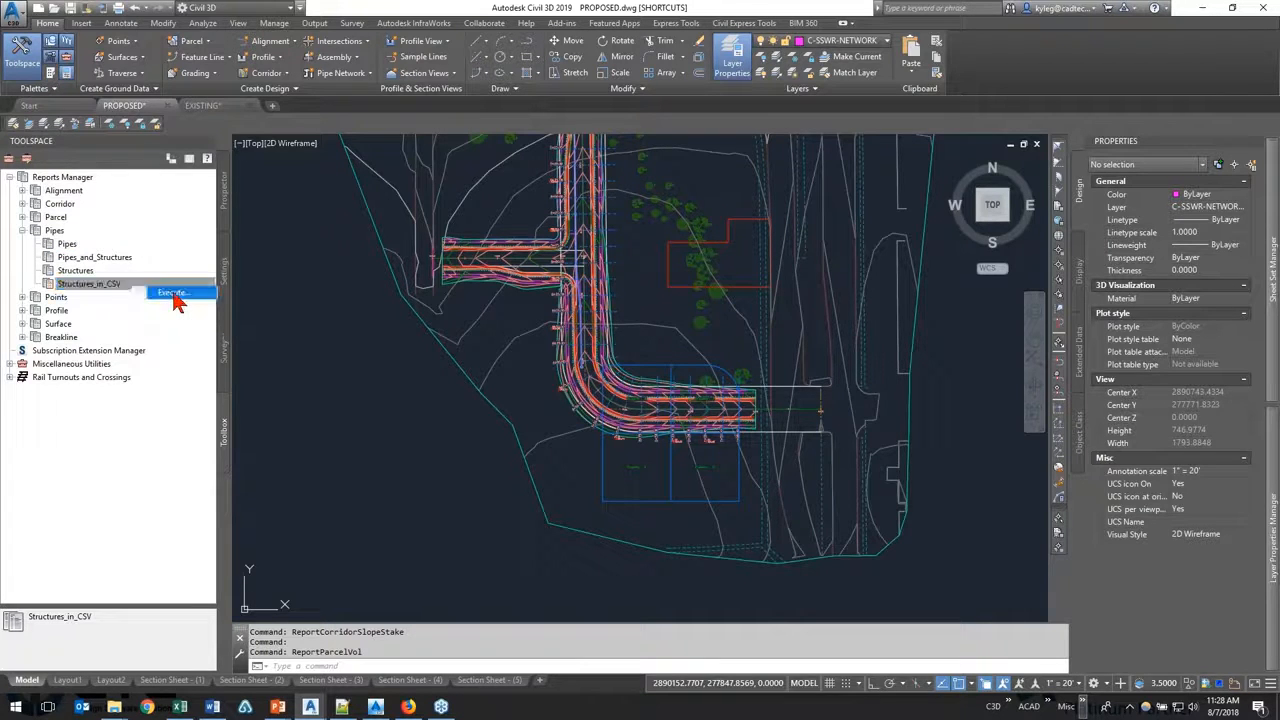
{"action": "left_click", "coordinate": [174, 294]}
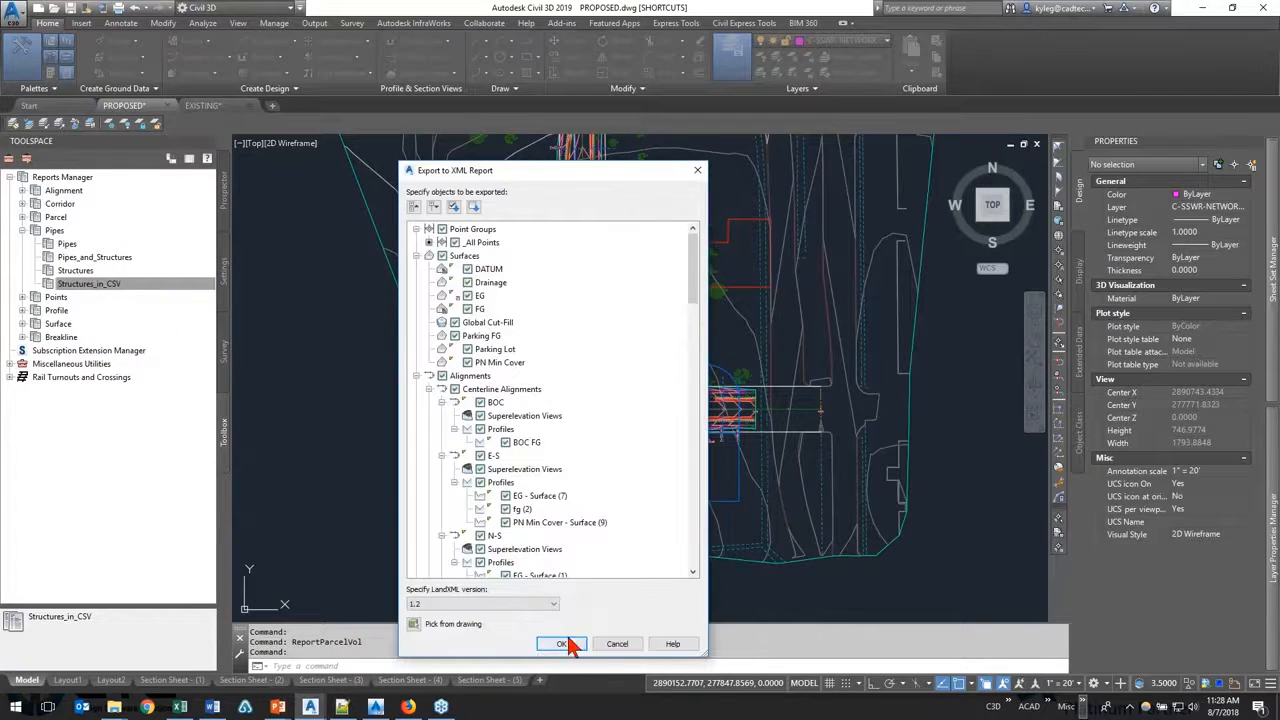
{"action": "left_click", "coordinate": [562, 640]}
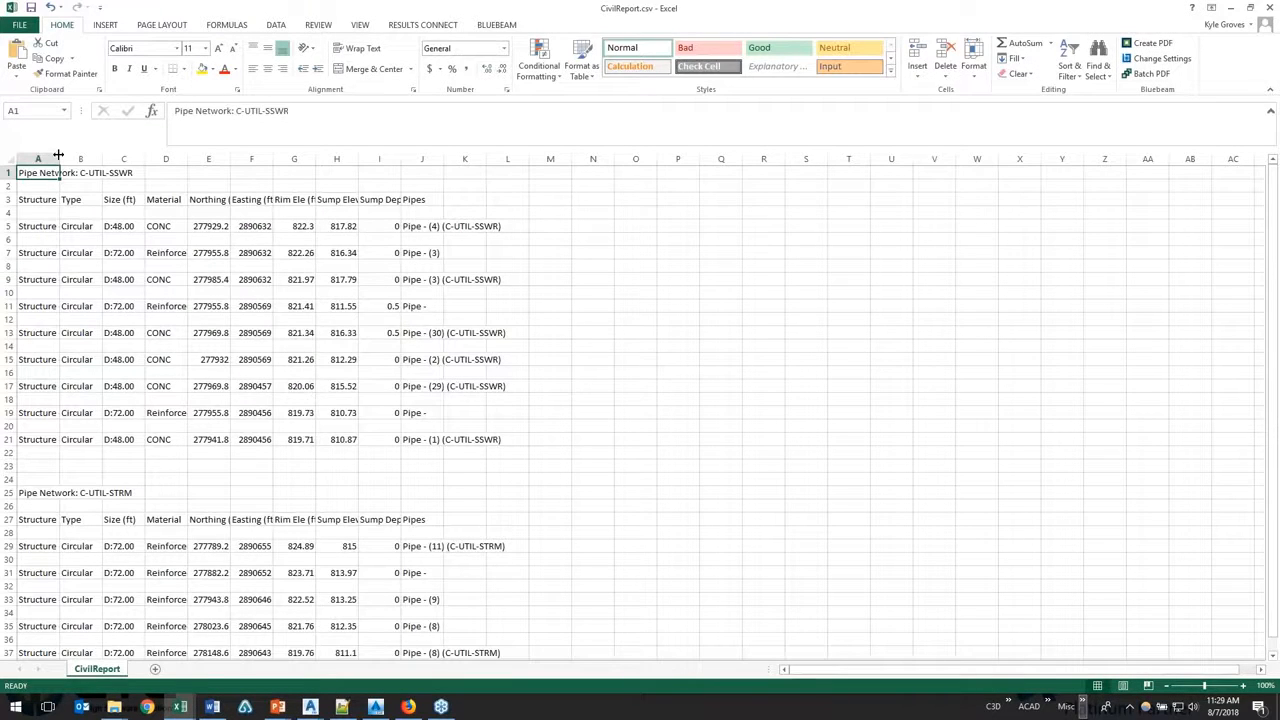
Step: Check the first C-UTIL-SSWR structure's full name and type, and the size and material columns in CivilReport.csv
{"action": "left_click", "coordinate": [30, 226]}
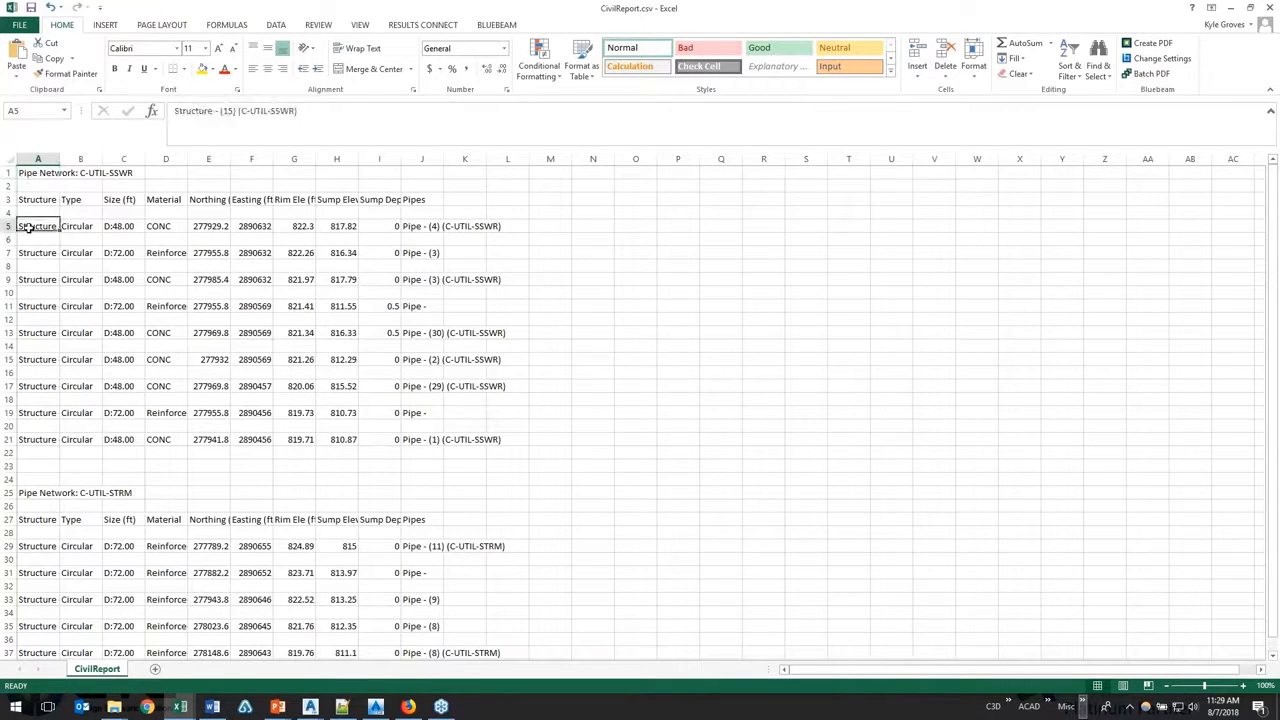
{"action": "left_click_drag", "start_coordinate": [186, 112], "coordinate": [345, 122]}
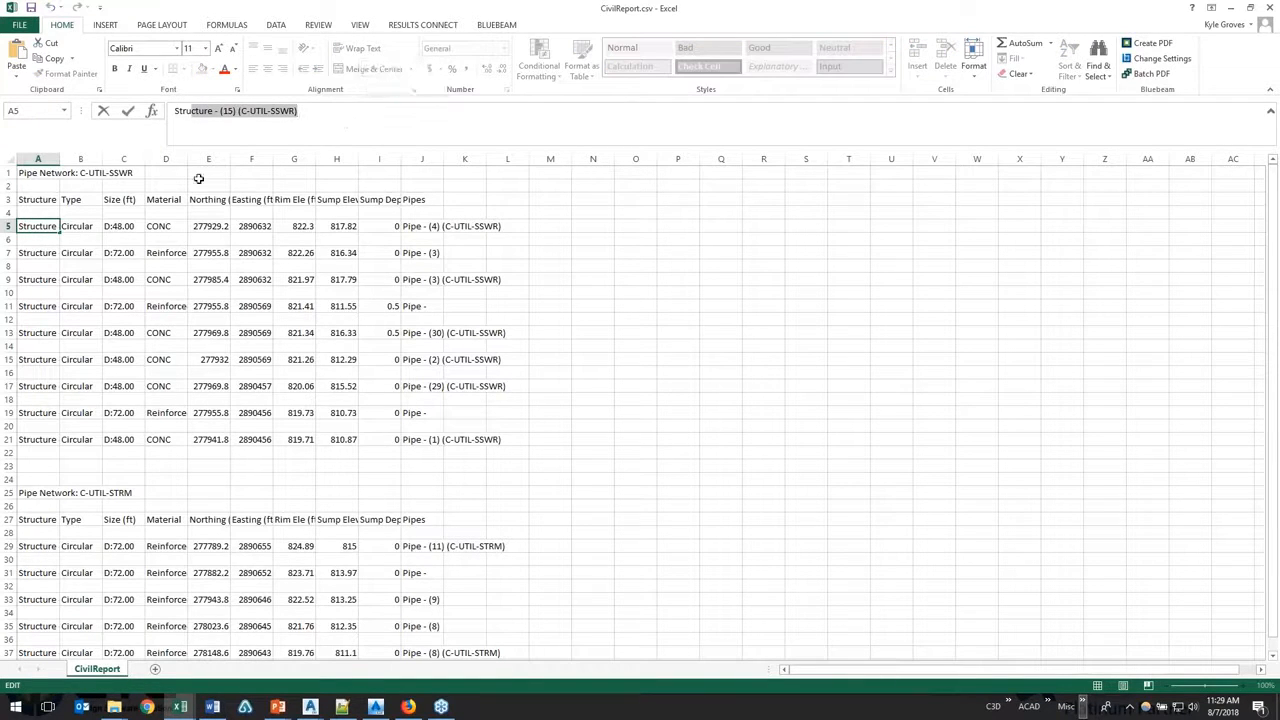
{"action": "left_click", "coordinate": [72, 226]}
{"action": "left_click", "coordinate": [127, 199]}
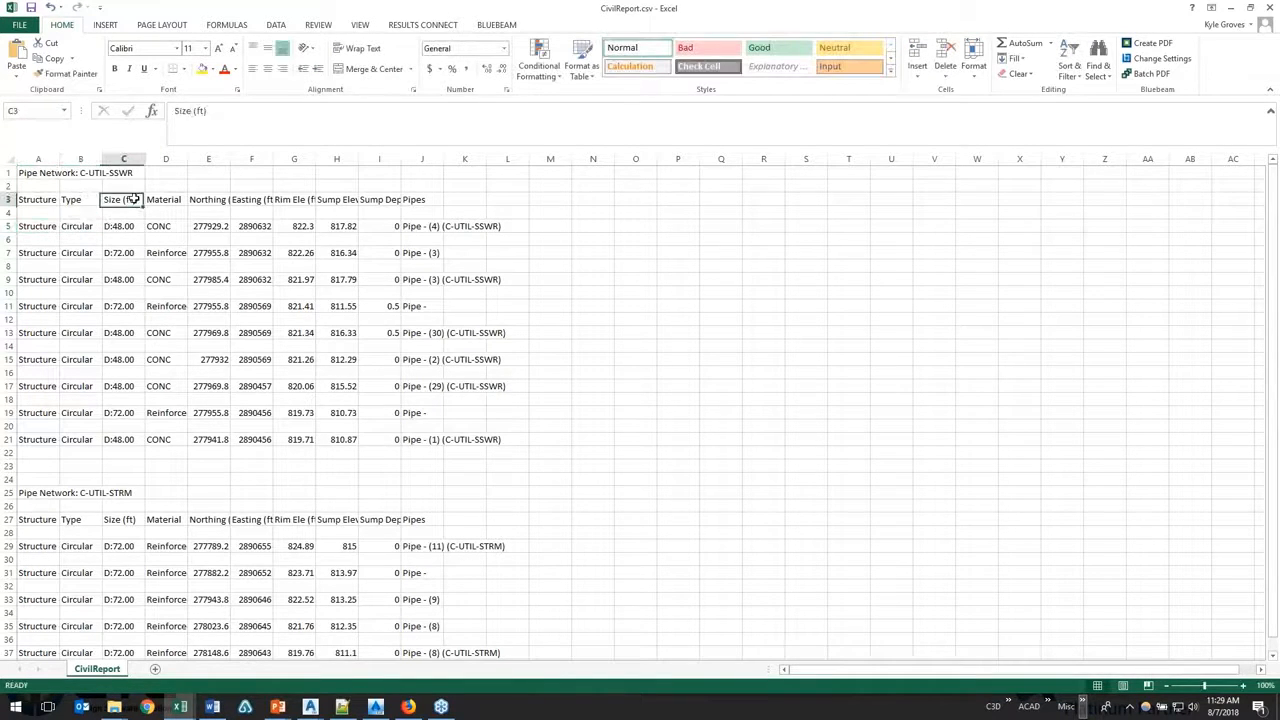
{"action": "left_click", "coordinate": [160, 199]}
Step: Check the northing, easting, rim elevation, sump elevation and sump depth columns, and close CivilReport.csv without saving
{"action": "left_click", "coordinate": [200, 198]}
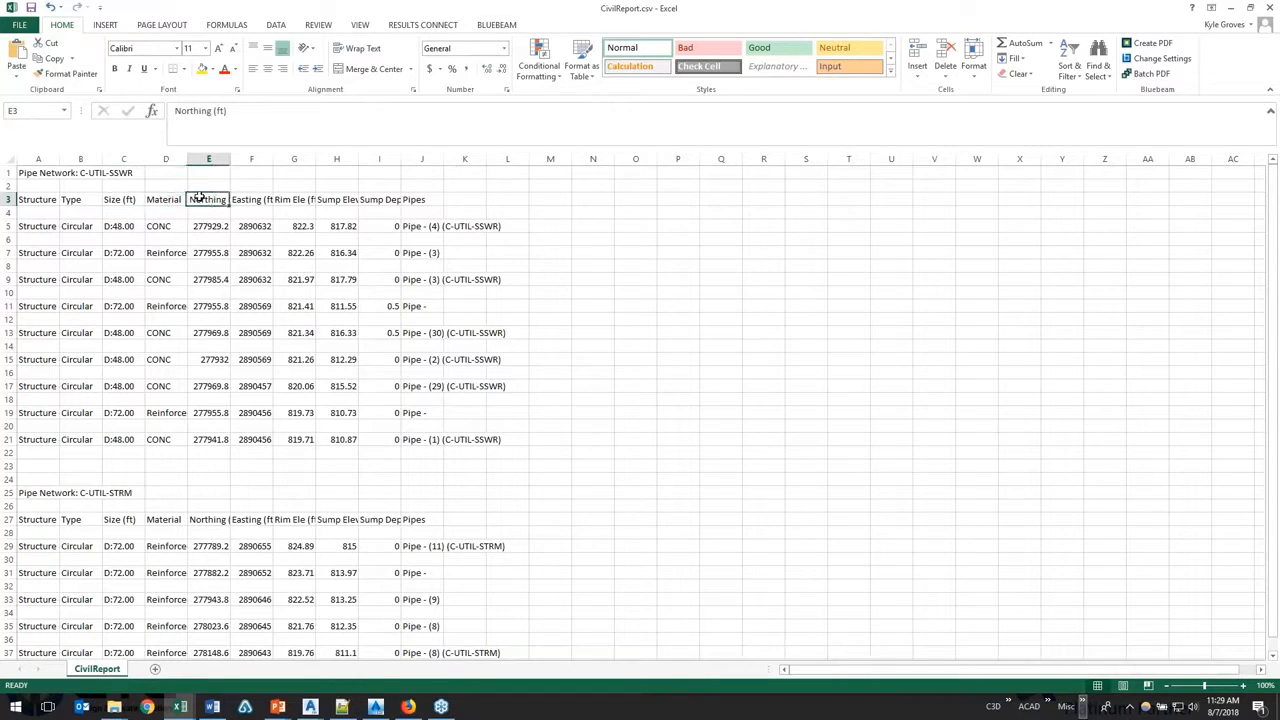
{"action": "left_click", "coordinate": [243, 200]}
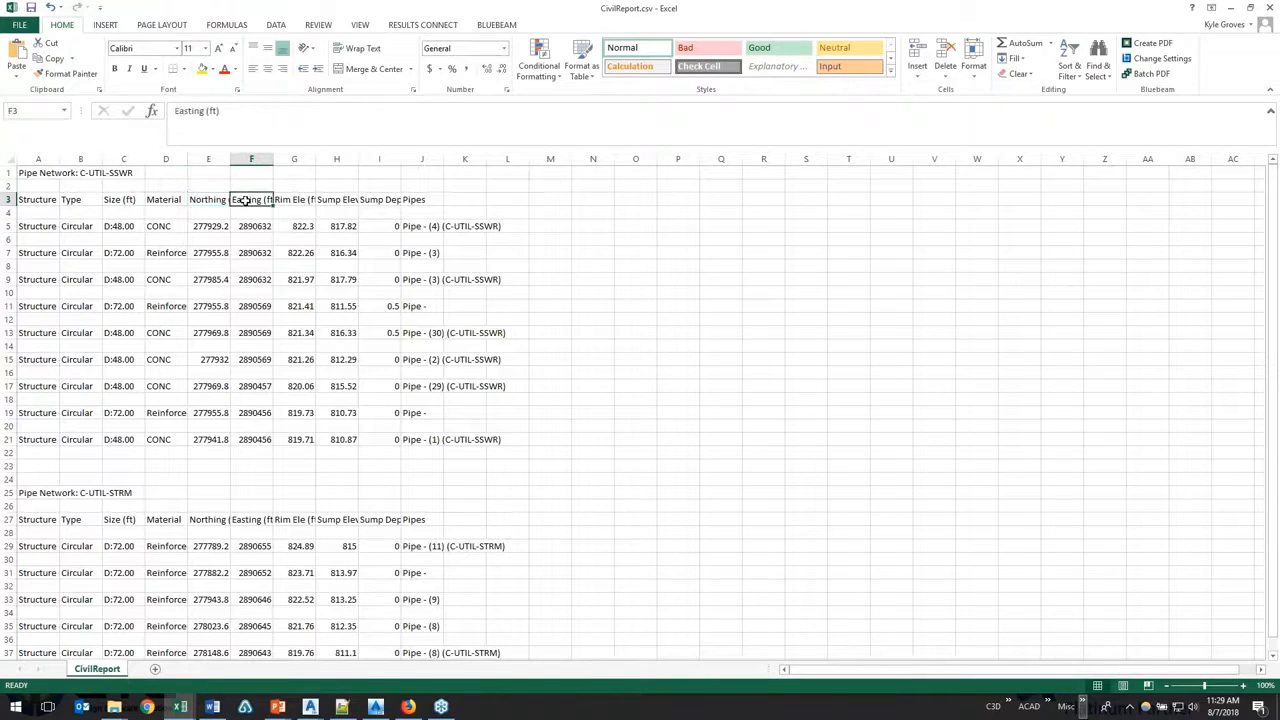
{"action": "left_click", "coordinate": [284, 200]}
{"action": "left_click", "coordinate": [330, 200]}
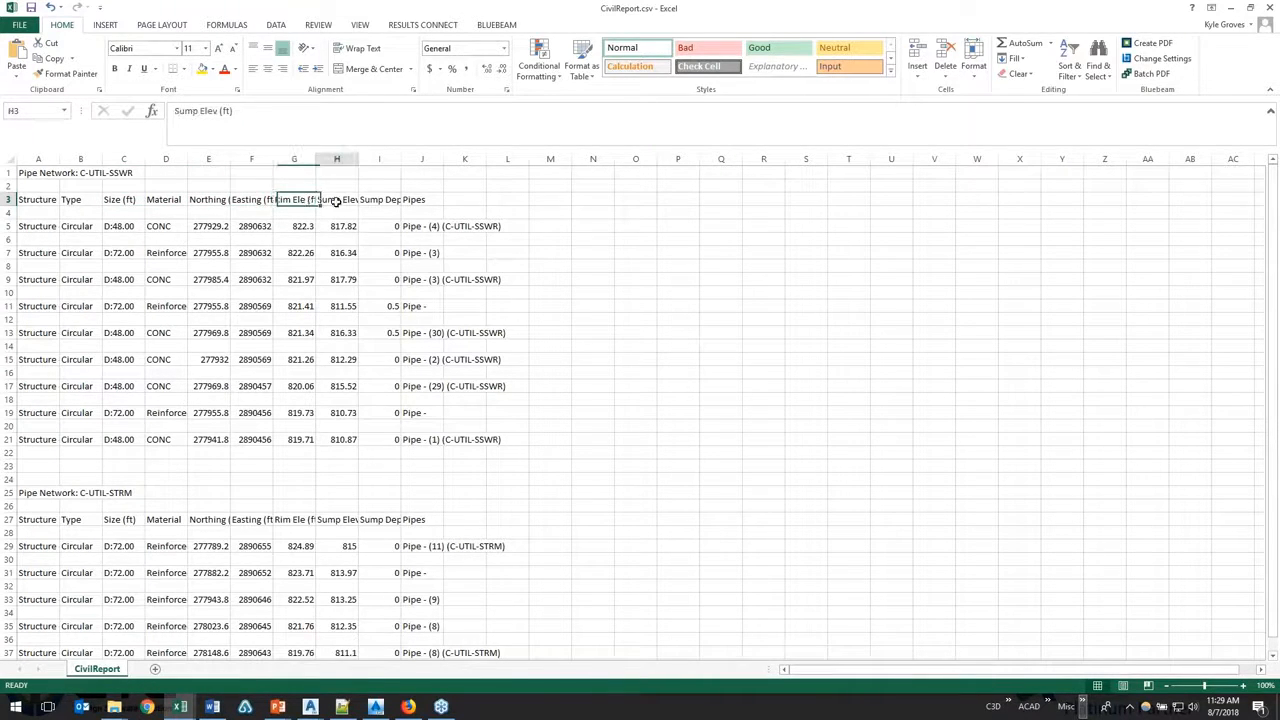
{"action": "left_click", "coordinate": [378, 200]}
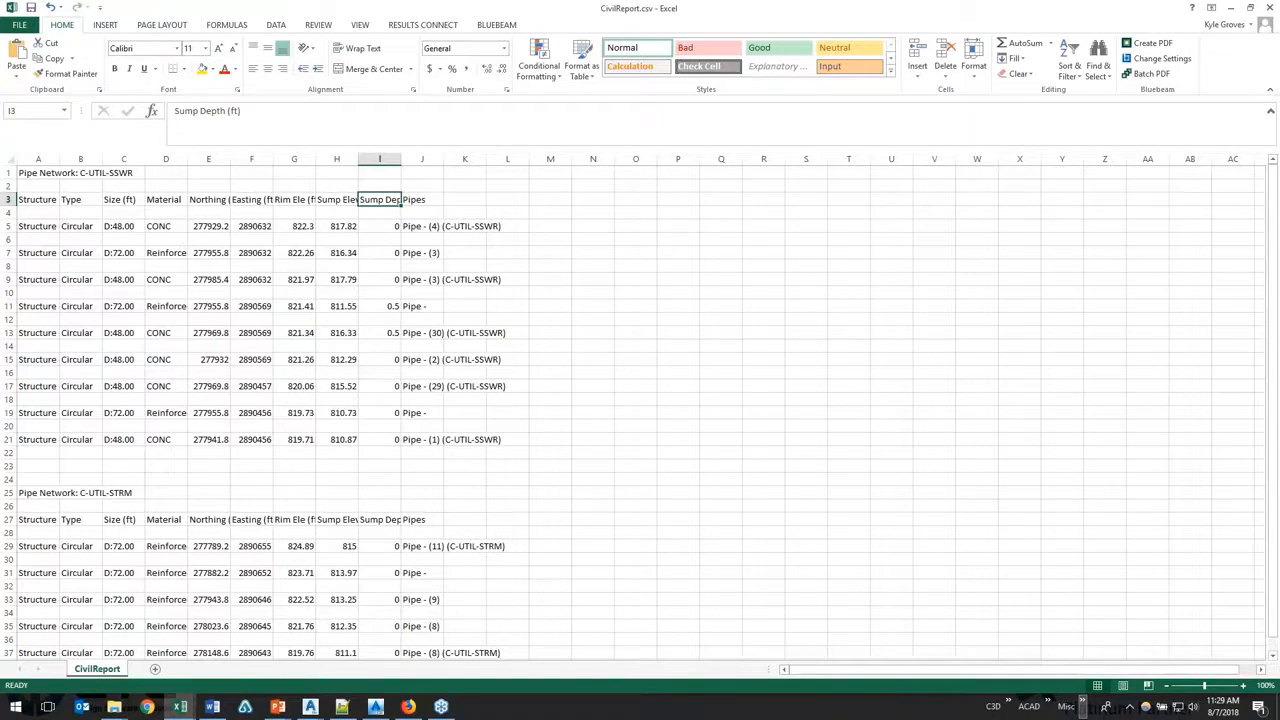
{"action": "left_click", "coordinate": [1267, 7]}
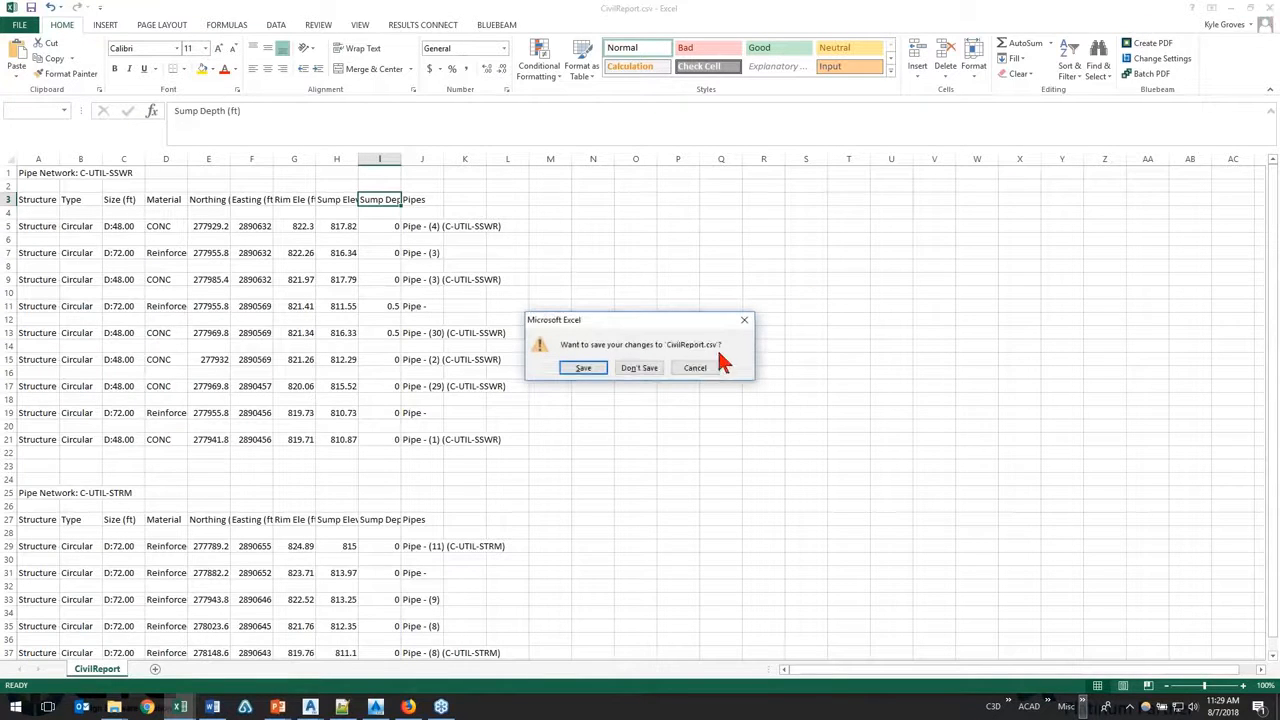
{"action": "left_click", "coordinate": [633, 368]}
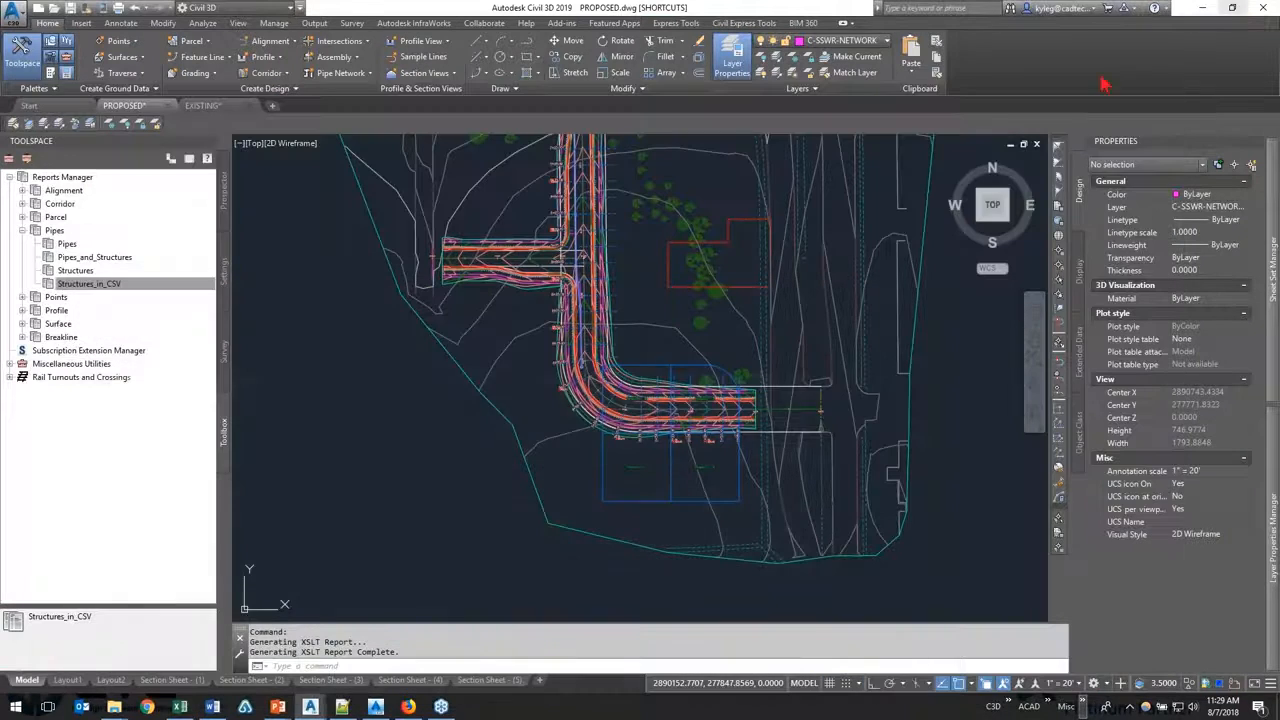
Step: Collapse the Pipes reports, expand the Points reports and look through them from Points_in_CSV to Station Offset to Points
{"action": "left_click", "coordinate": [22, 230]}
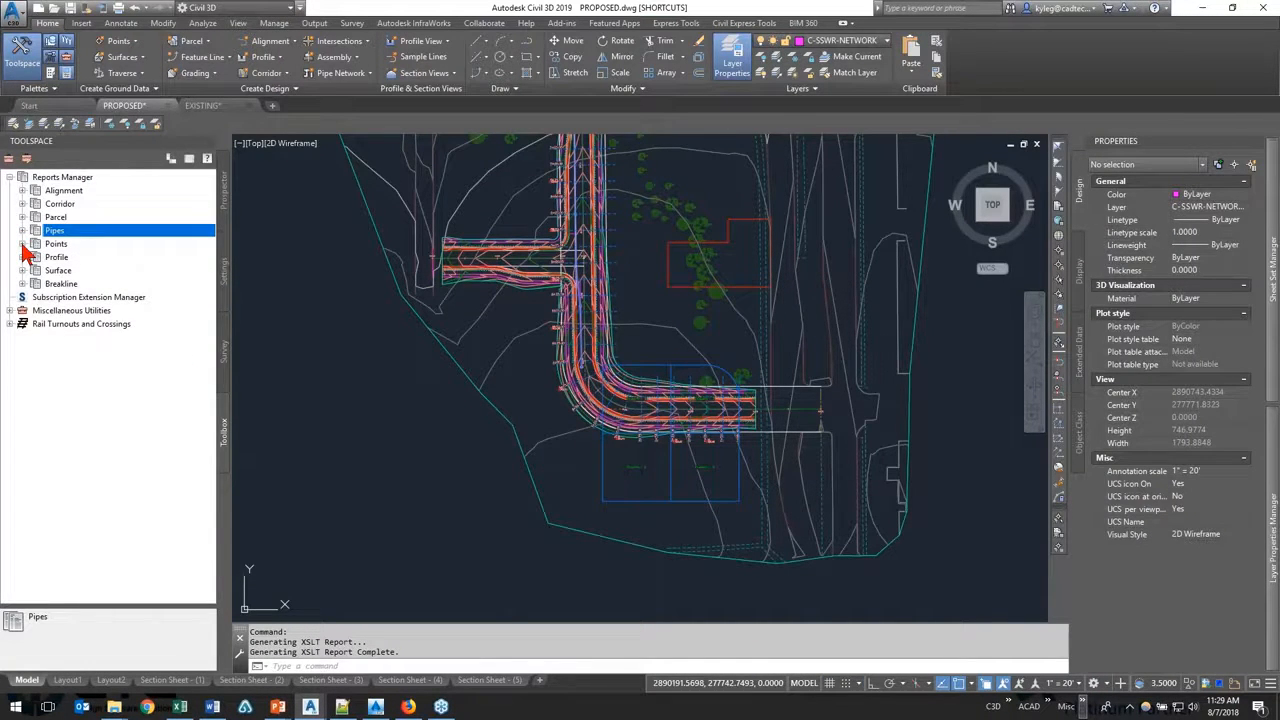
{"action": "left_click", "coordinate": [22, 244]}
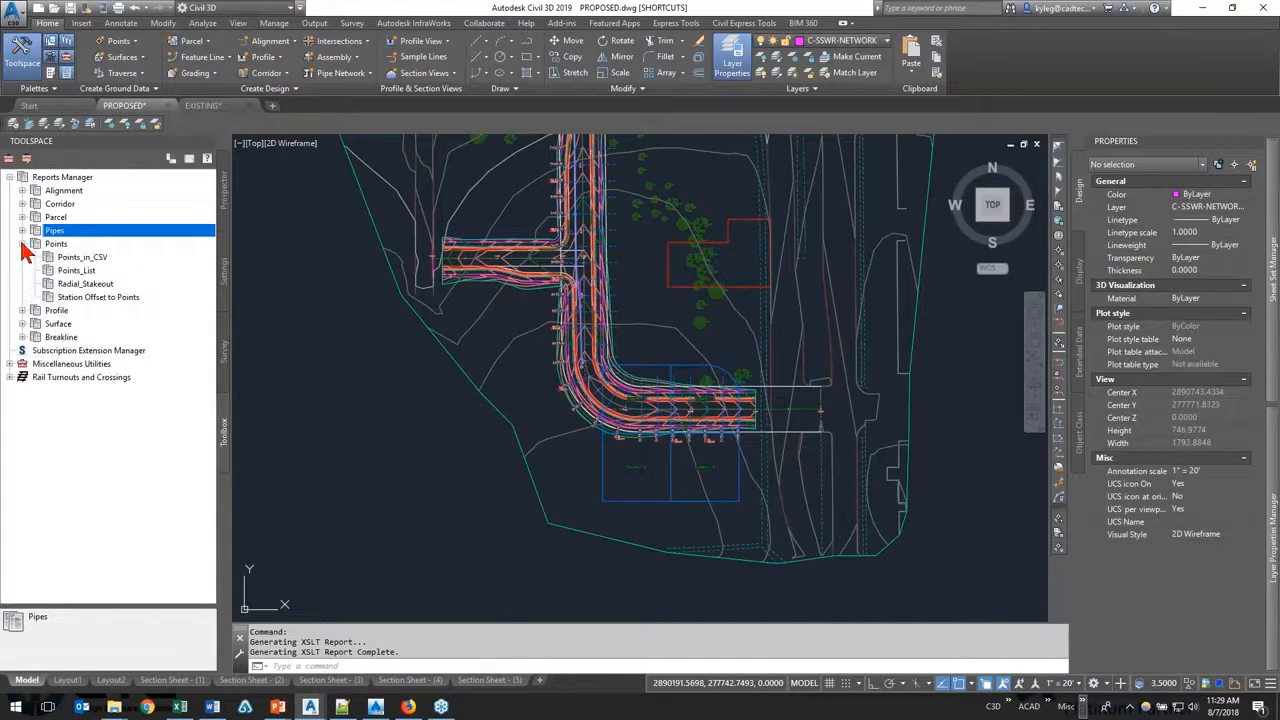
{"action": "left_click", "coordinate": [114, 259]}
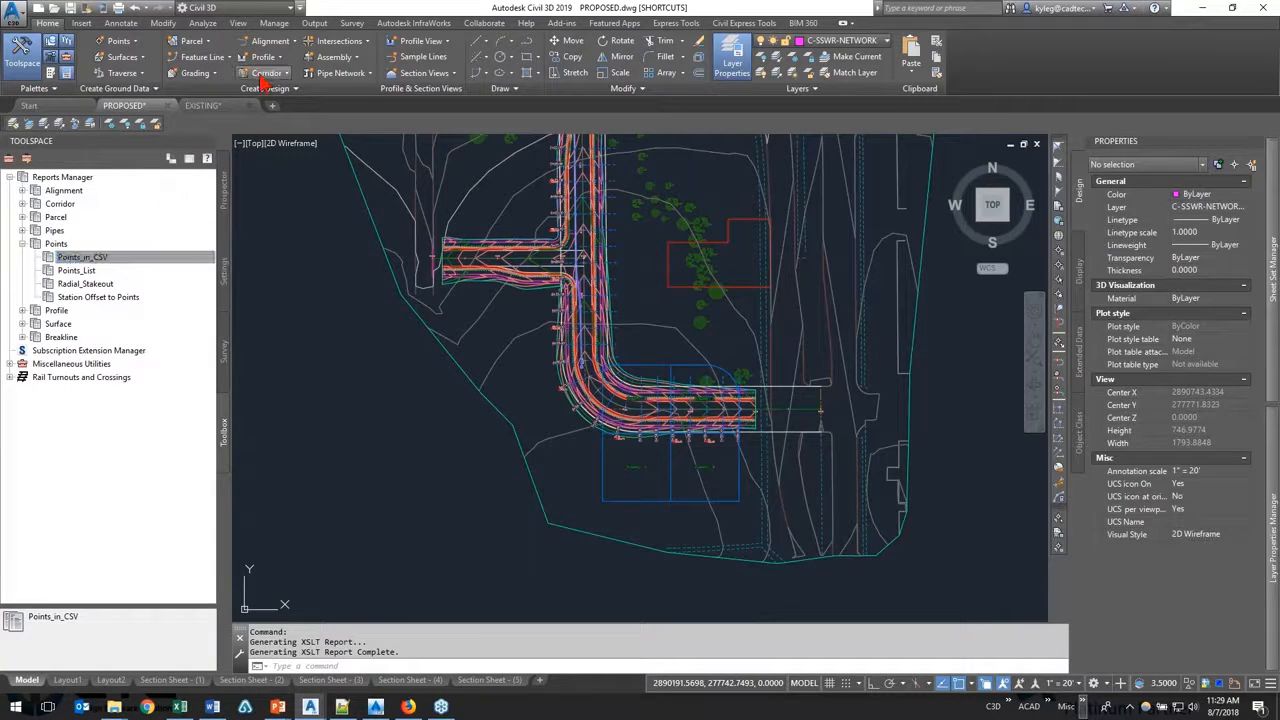
{"action": "left_click", "coordinate": [140, 271]}
{"action": "left_click", "coordinate": [145, 284]}
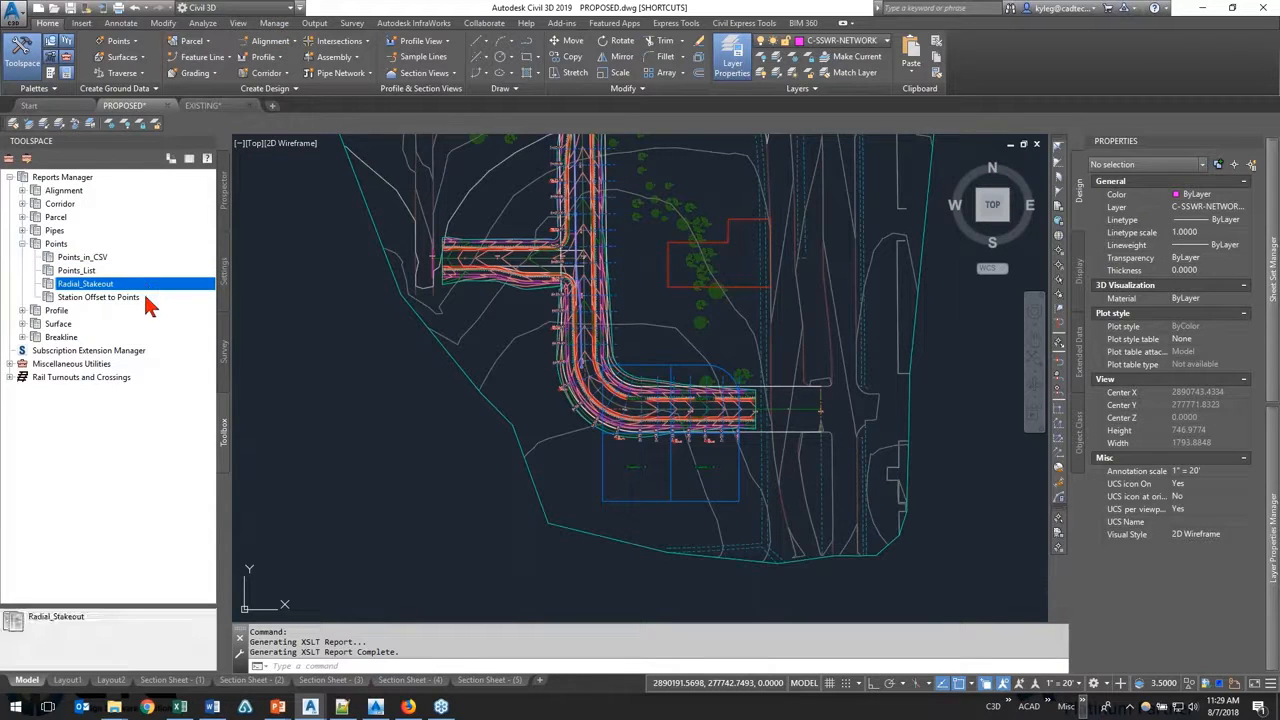
{"action": "left_click", "coordinate": [145, 298]}
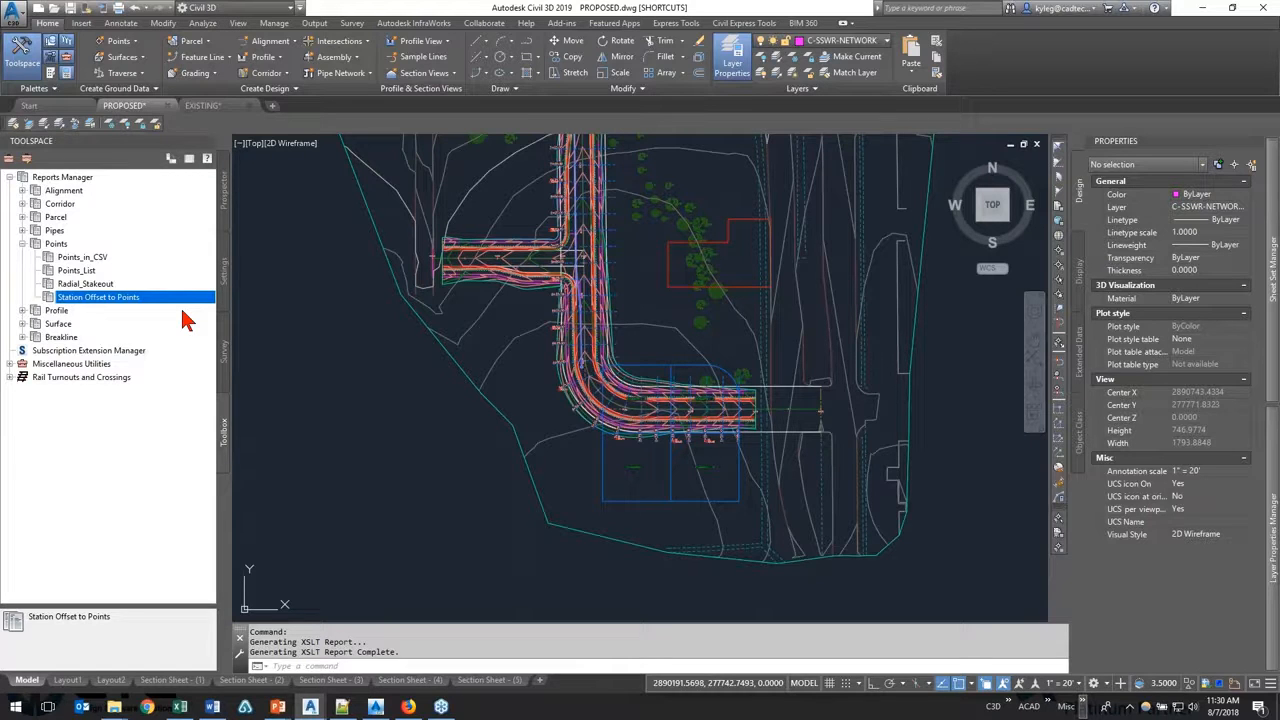
Step: View the alignment-based point creation options, including Station/Offset, and dismiss them without creating any points
{"action": "left_click", "coordinate": [118, 40]}
{"action": "mouse_move", "coordinate": [190, 106]}
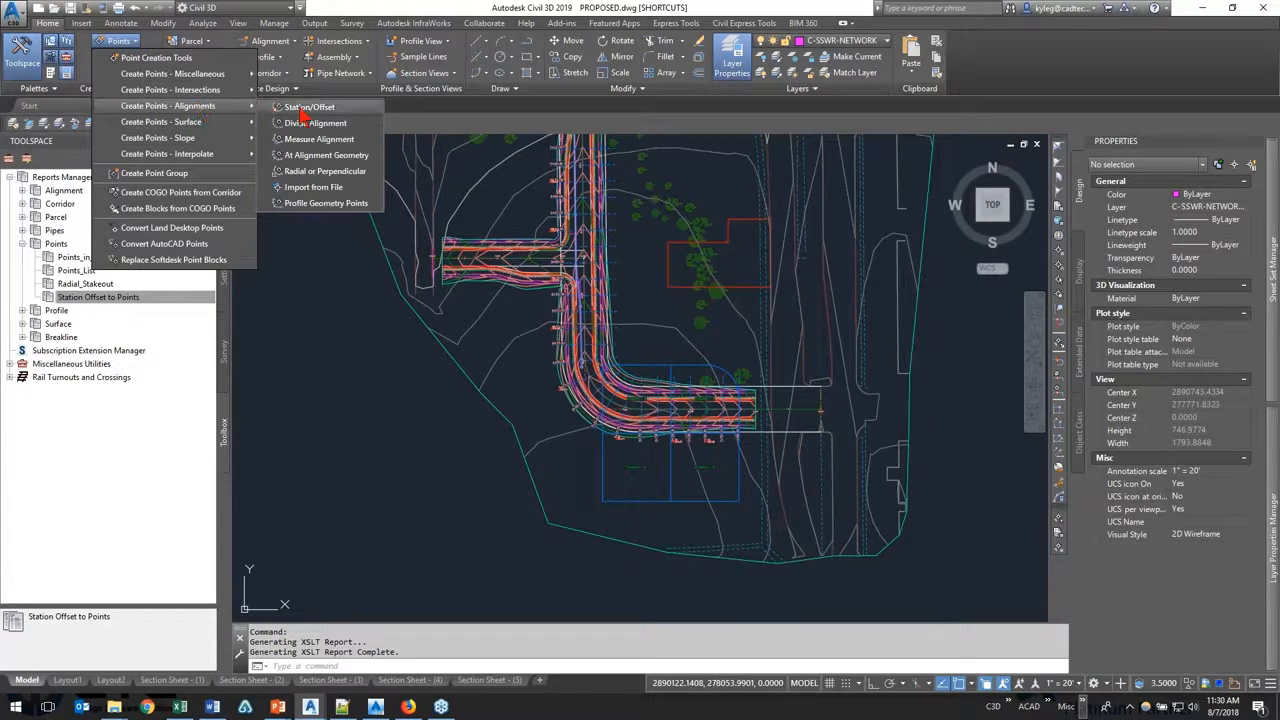
{"action": "left_click", "coordinate": [325, 349]}
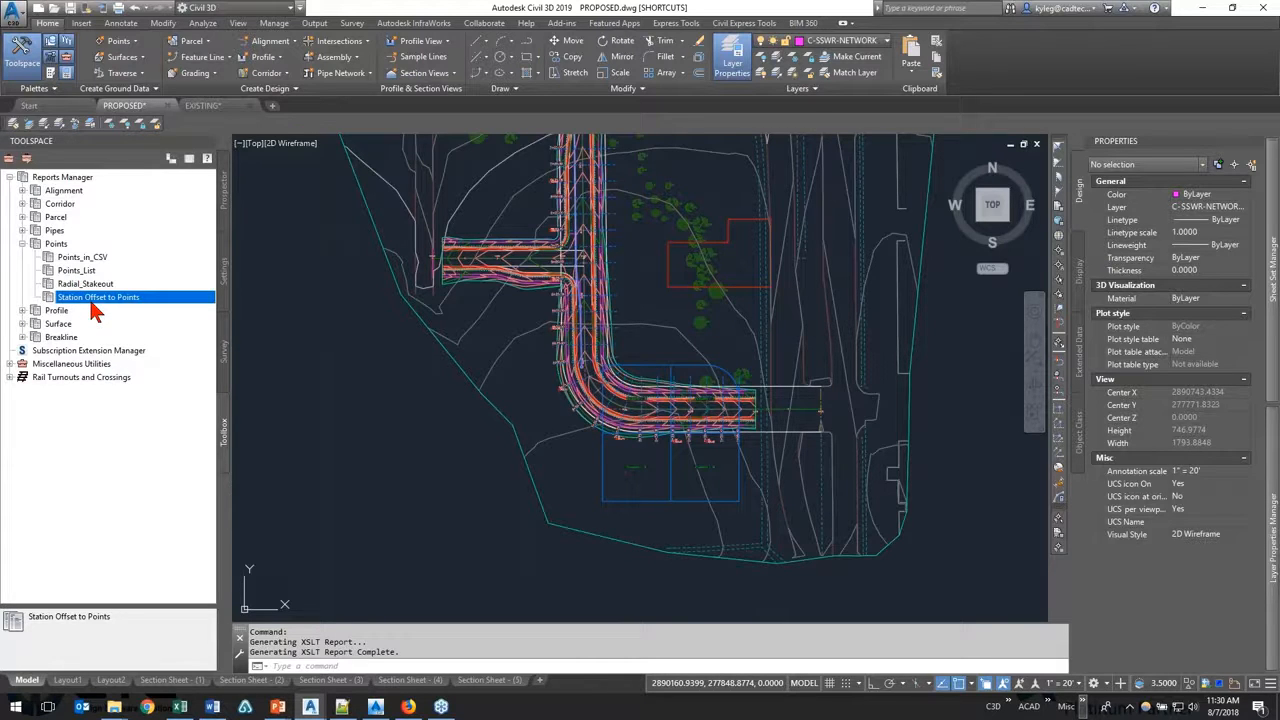
Step: Execute the Station Offset to Points report, review its point list and report settings, and close the dialog without creating a report
{"action": "right_click", "coordinate": [148, 300]}
{"action": "left_click", "coordinate": [179, 307]}
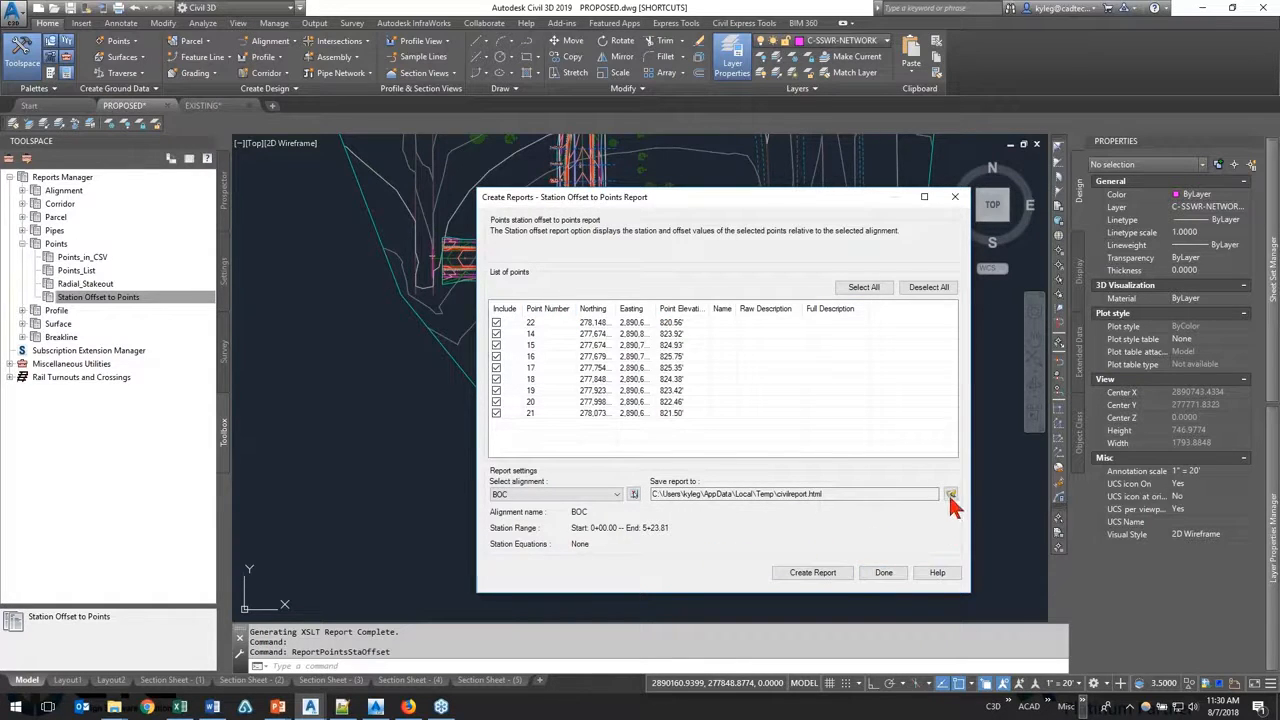
{"action": "left_click", "coordinate": [955, 197]}
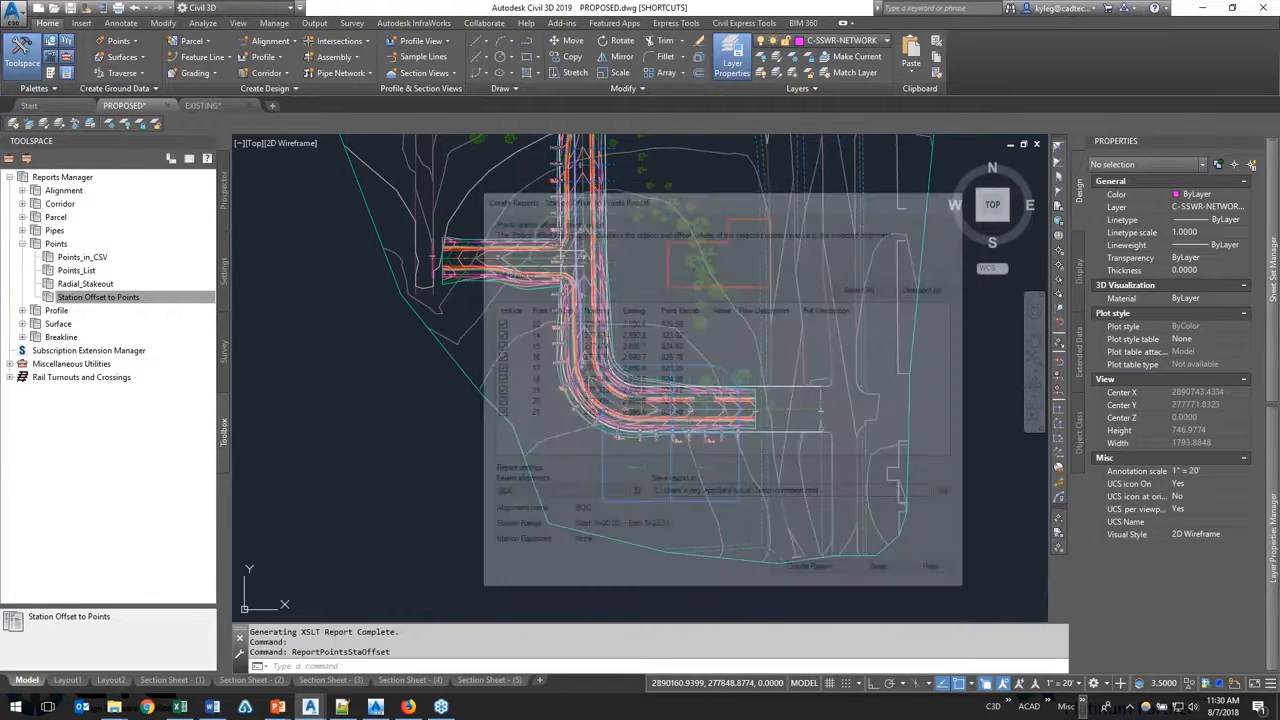
Step: Open the saved 05_Points Station Offset.html from the Reports folder, review its station, offset and elevation table, and close it
{"action": "mouse_move", "coordinate": [114, 707]}
{"action": "left_click", "coordinate": [94, 662]}
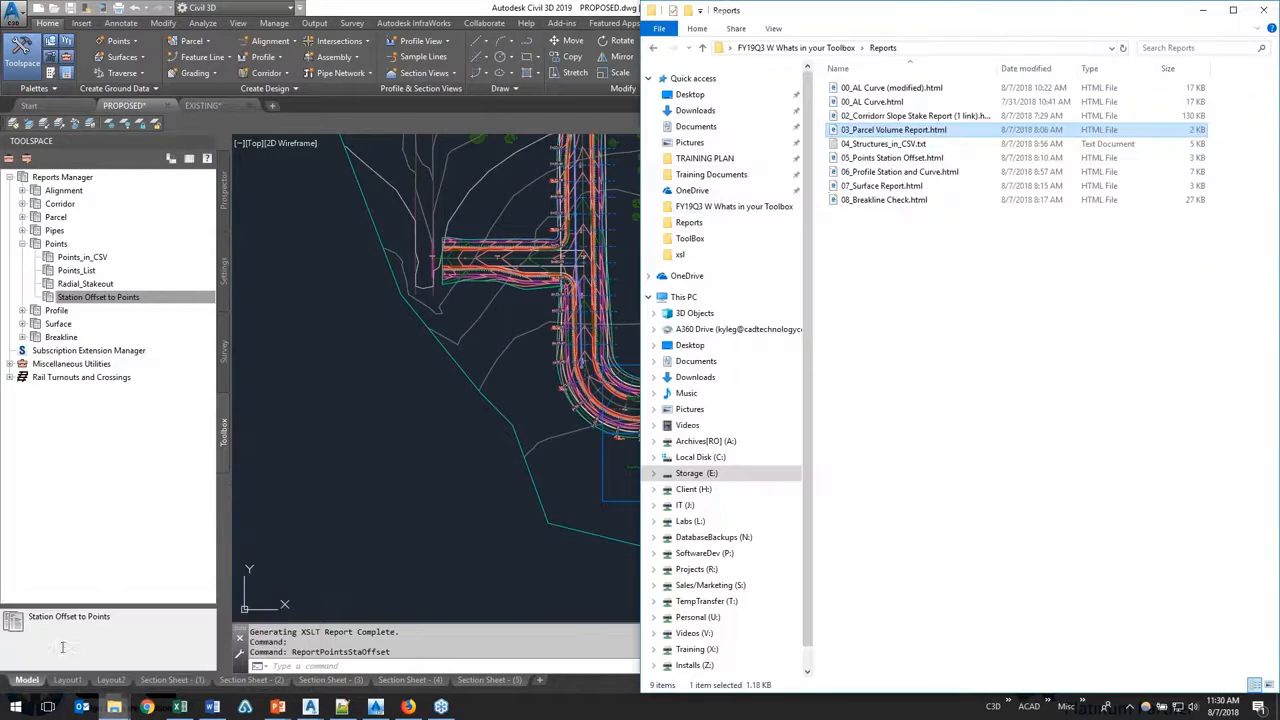
{"action": "left_click", "coordinate": [915, 158]}
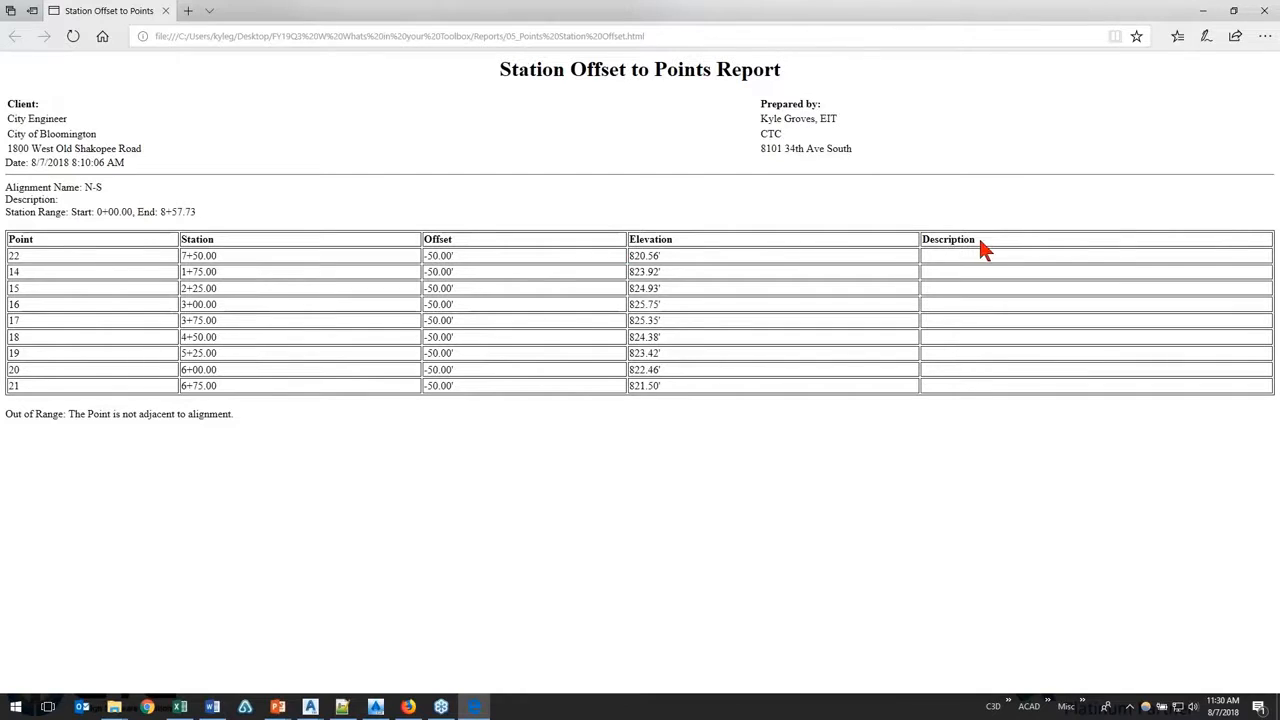
{"action": "left_click", "coordinate": [1268, 16]}
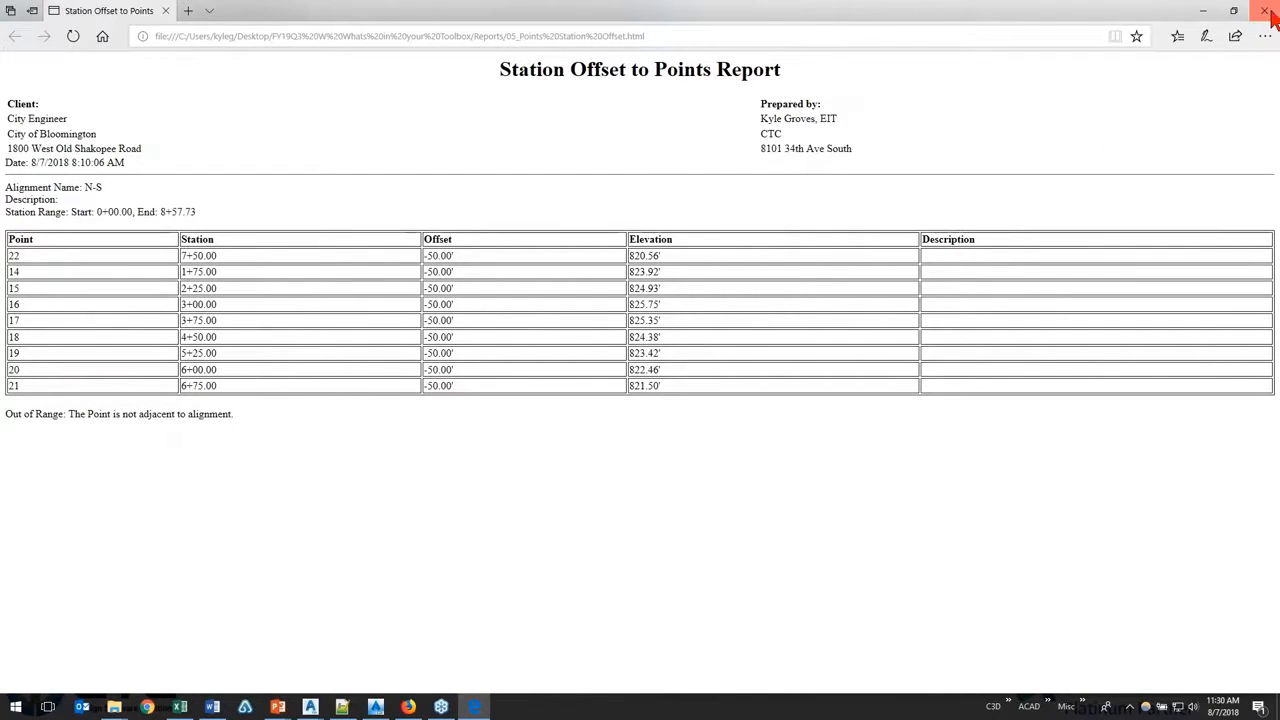
Step: Return to Civil 3D, collapse the Points reports and expand the Profile reports
{"action": "left_click", "coordinate": [118, 445]}
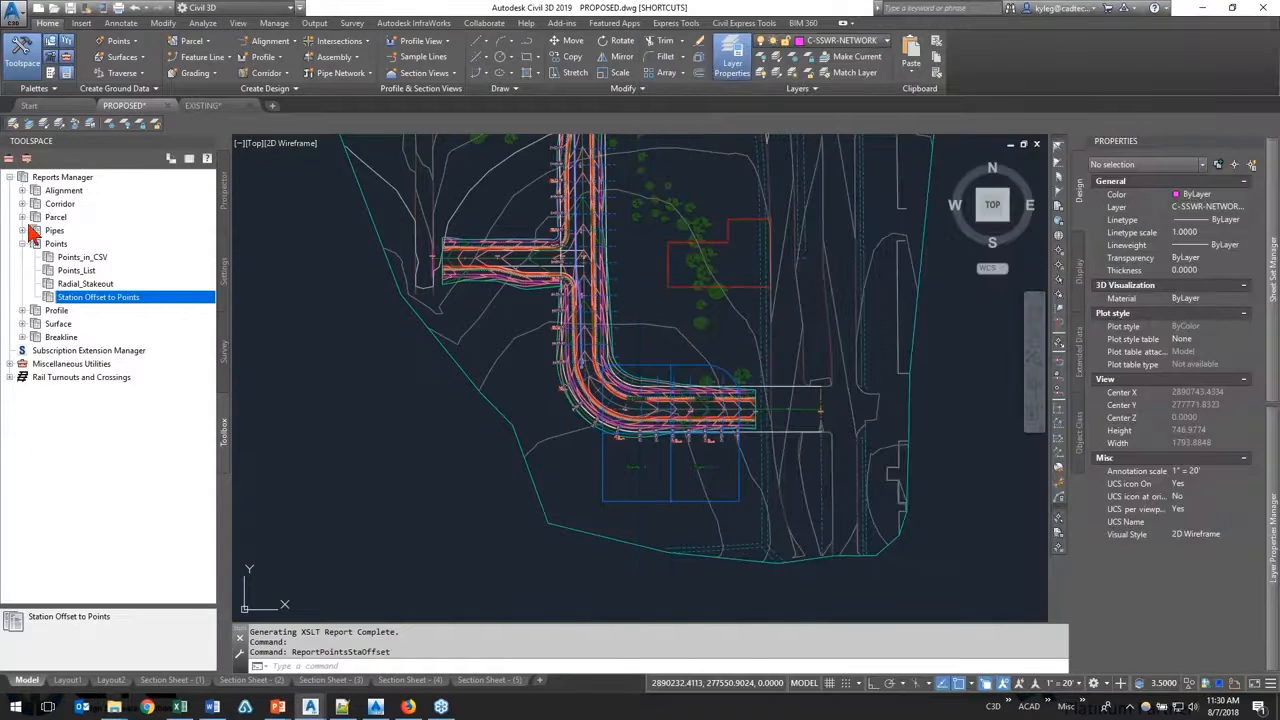
{"action": "left_click", "coordinate": [22, 243]}
{"action": "left_click", "coordinate": [22, 257]}
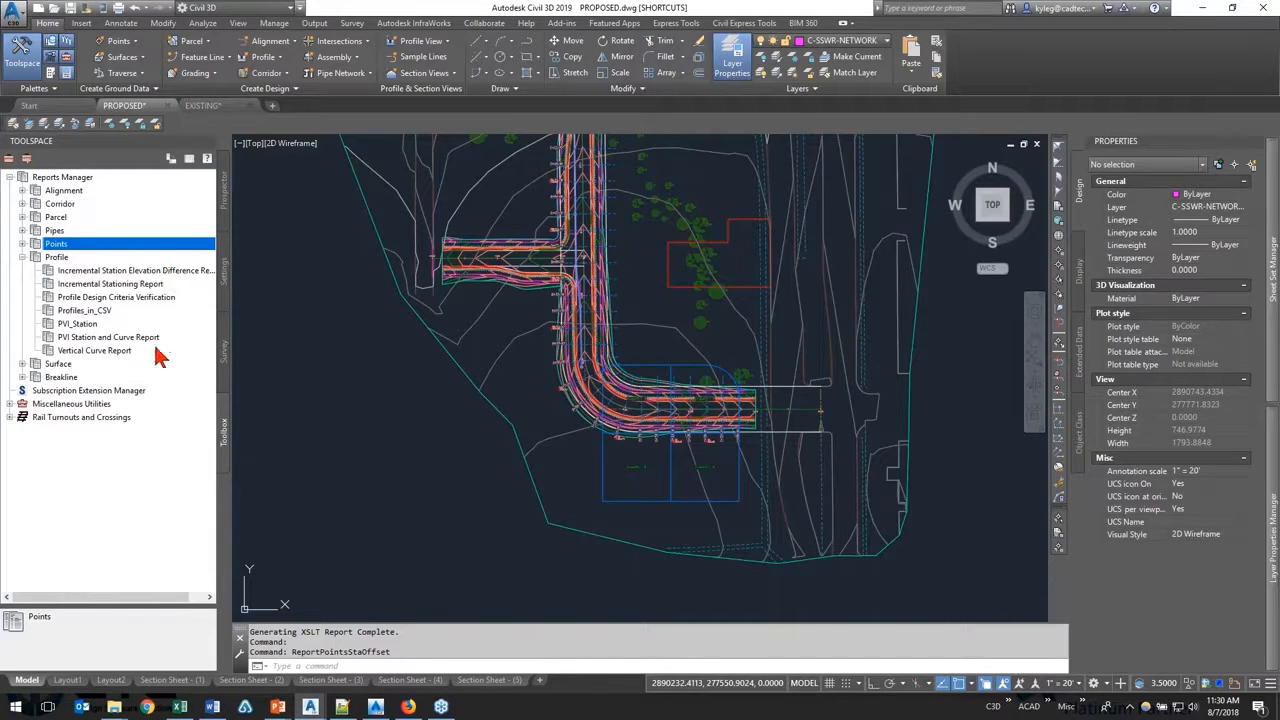
Step: Locate 06_Profile Station and Curve.html in the Reports folder and execute the PVI Station and Curve Report in Civil 3D
{"action": "left_click", "coordinate": [114, 706]}
{"action": "left_click", "coordinate": [114, 645]}
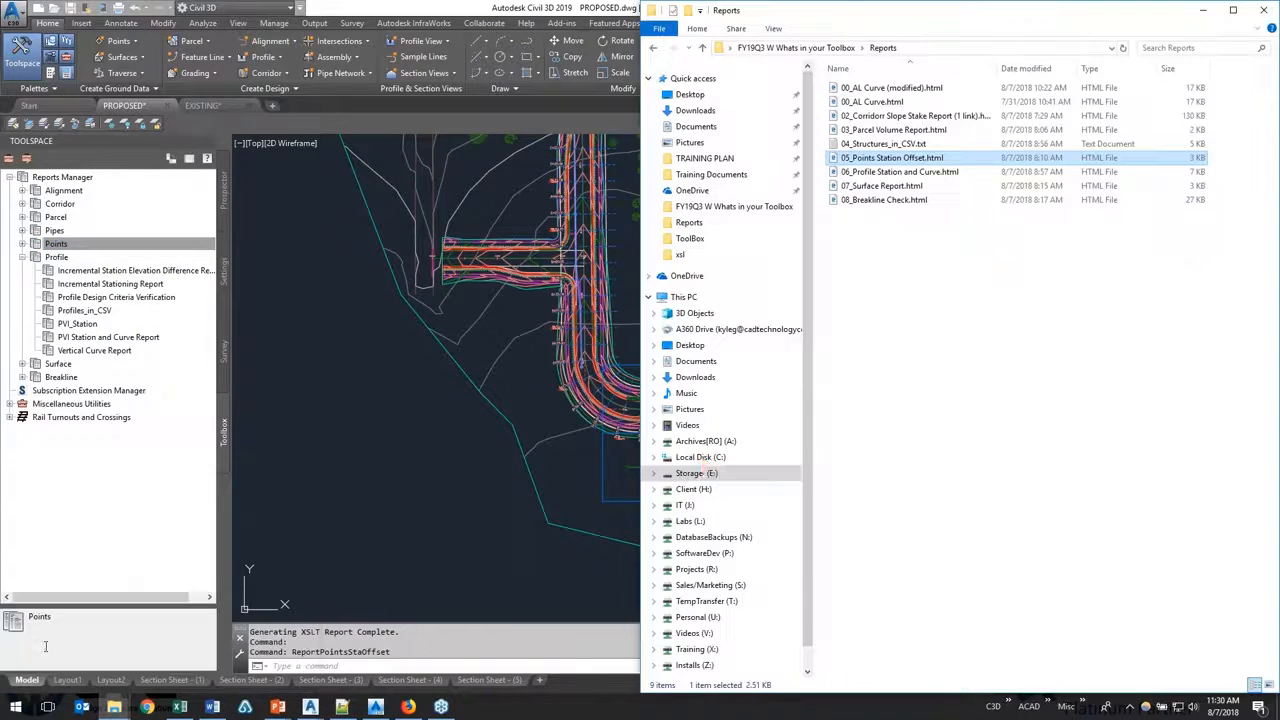
{"action": "left_click", "coordinate": [952, 172]}
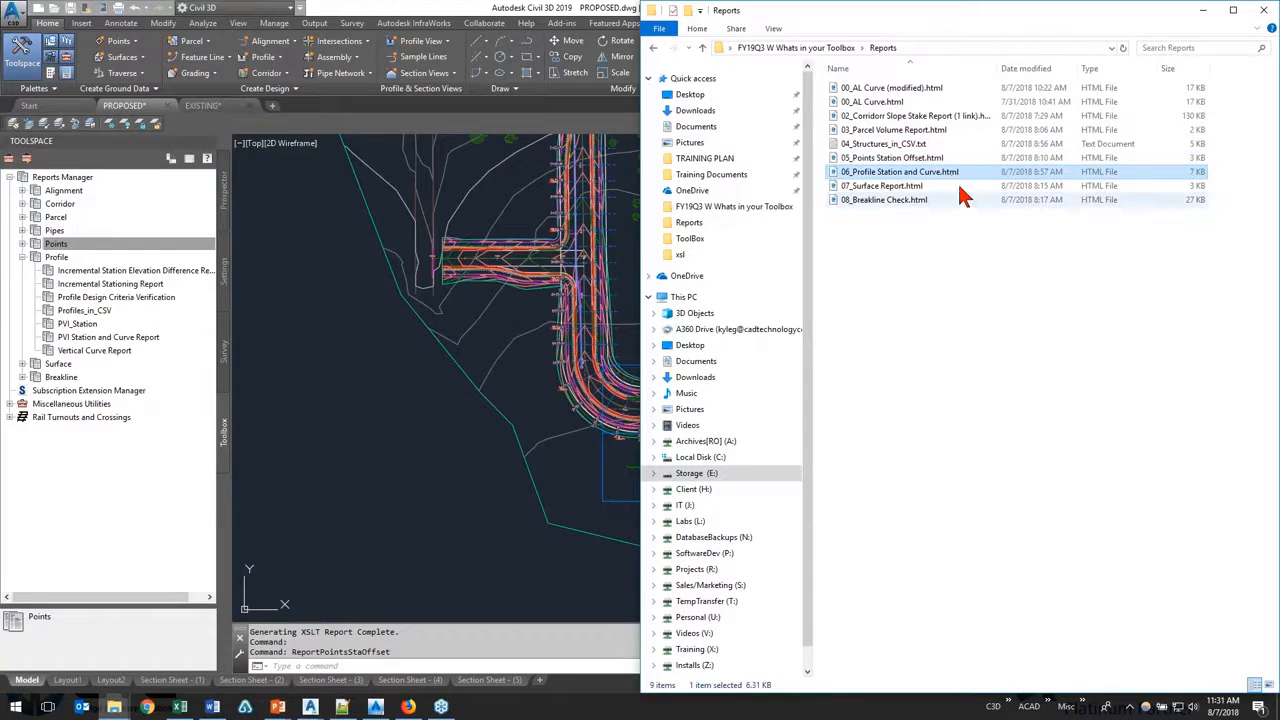
{"action": "right_click", "coordinate": [119, 338]}
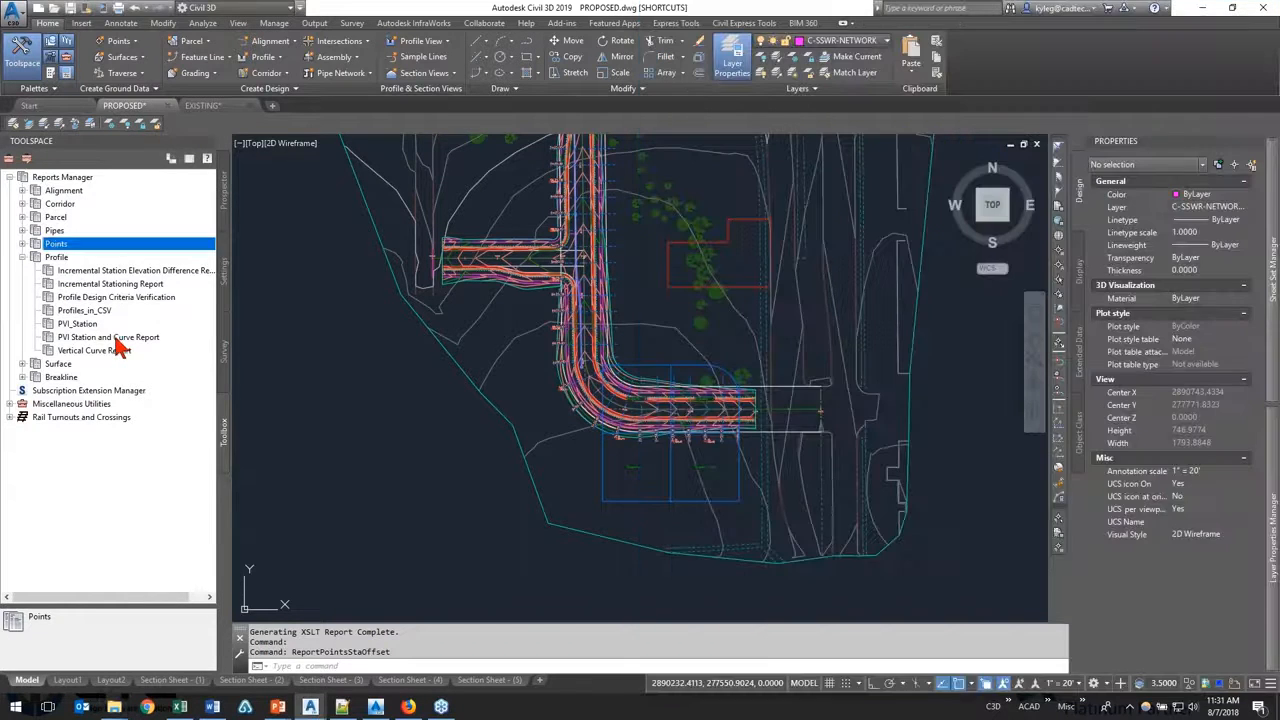
{"action": "left_click", "coordinate": [141, 347]}
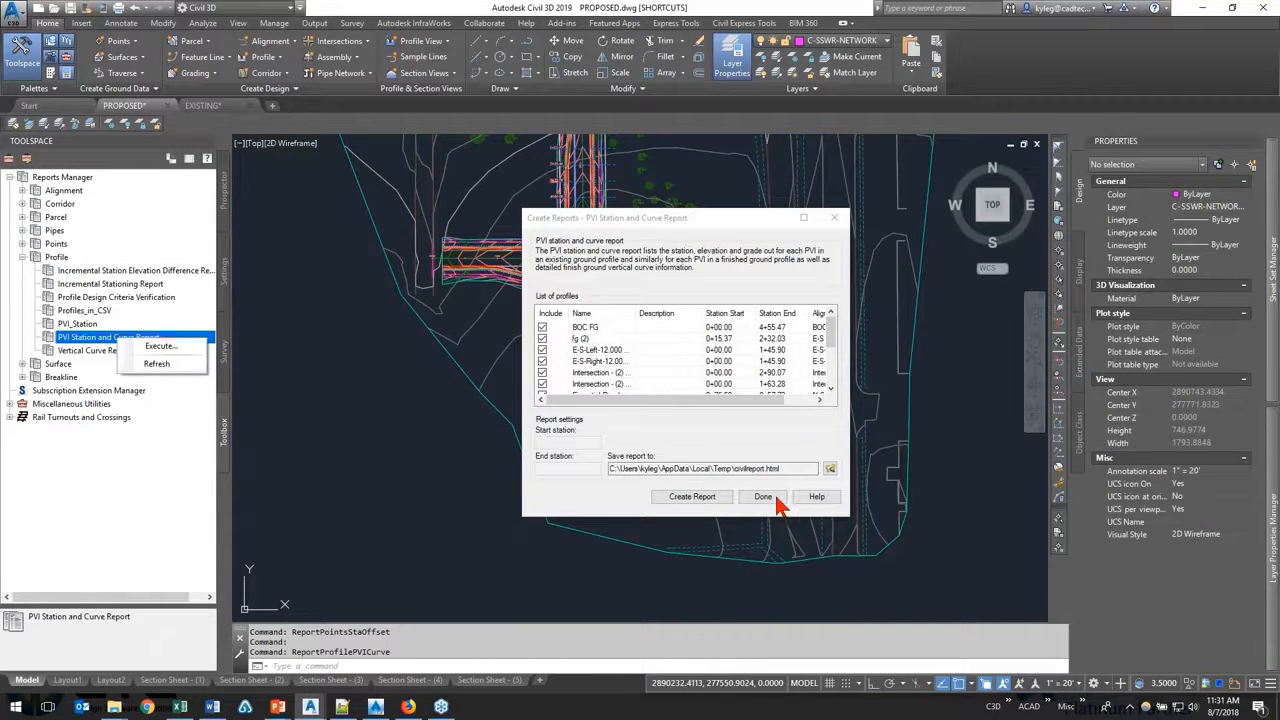
Step: Exclude all profiles from the PVI Station and Curve Report, enlarging the dialog to reach the last entries
{"action": "left_click", "coordinate": [542, 327]}
{"action": "left_click", "coordinate": [542, 338]}
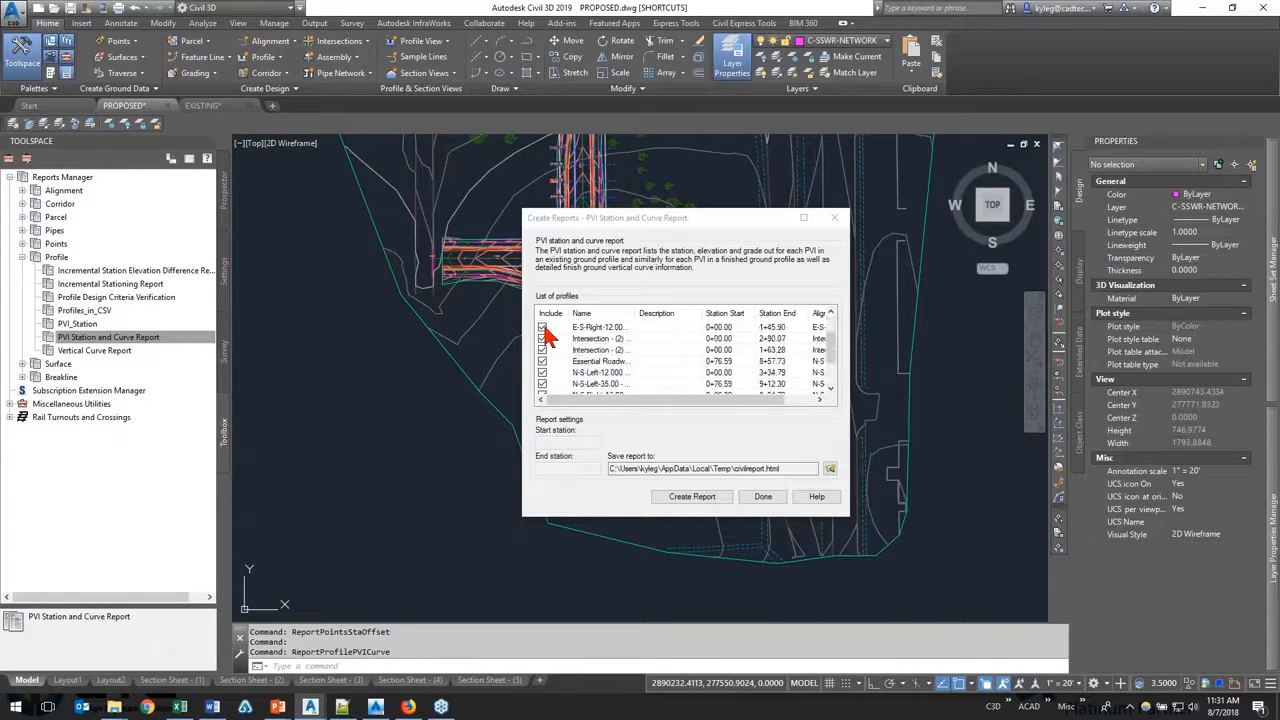
{"action": "left_click", "coordinate": [542, 350]}
{"action": "left_click", "coordinate": [542, 361]}
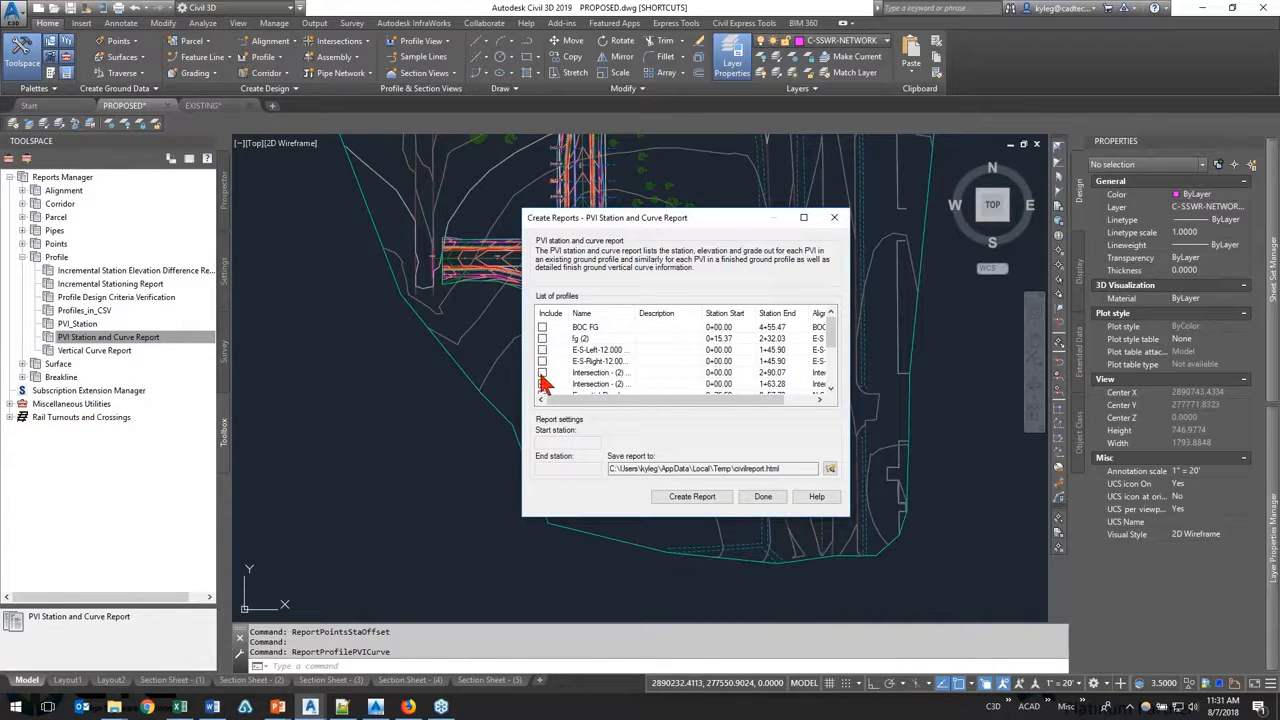
{"action": "scroll", "coordinate": [542, 381], "scroll_direction": "down", "scroll_amount": 1}
{"action": "left_click", "coordinate": [542, 372]}
{"action": "left_click", "coordinate": [542, 384]}
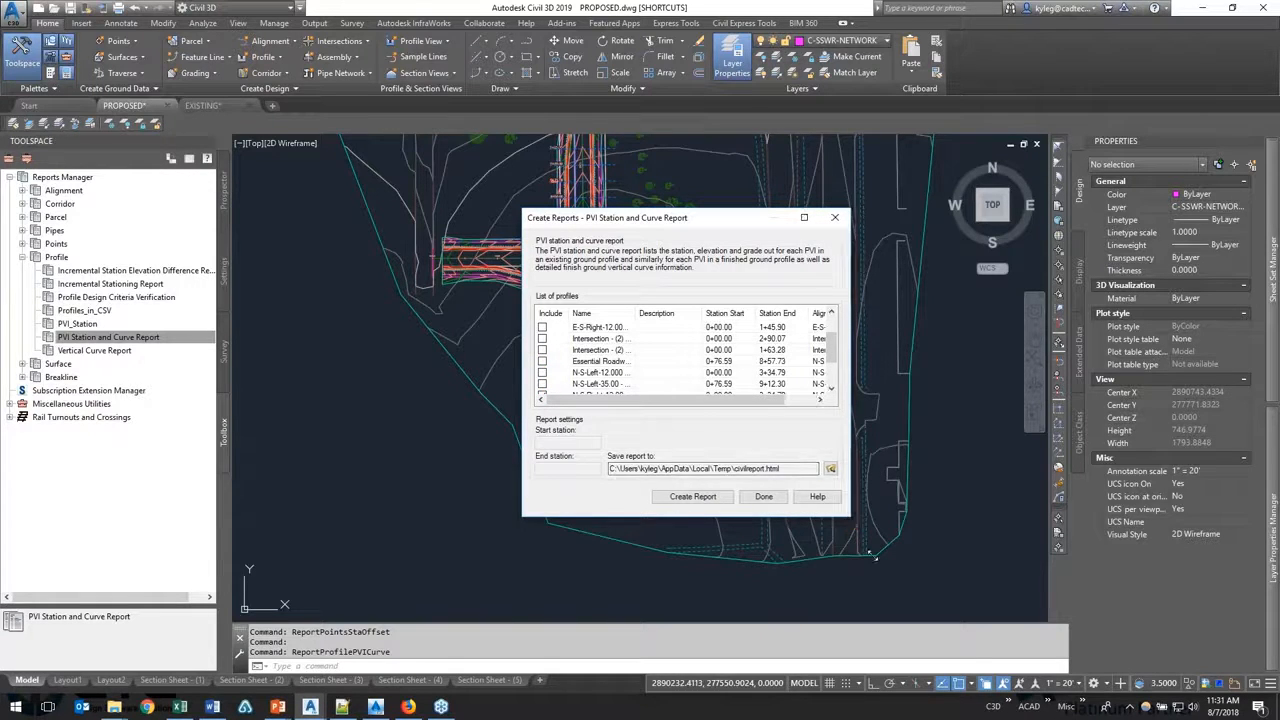
{"action": "left_click_drag", "start_coordinate": [845, 518], "coordinate": [970, 667]}
{"action": "left_click", "coordinate": [542, 440]}
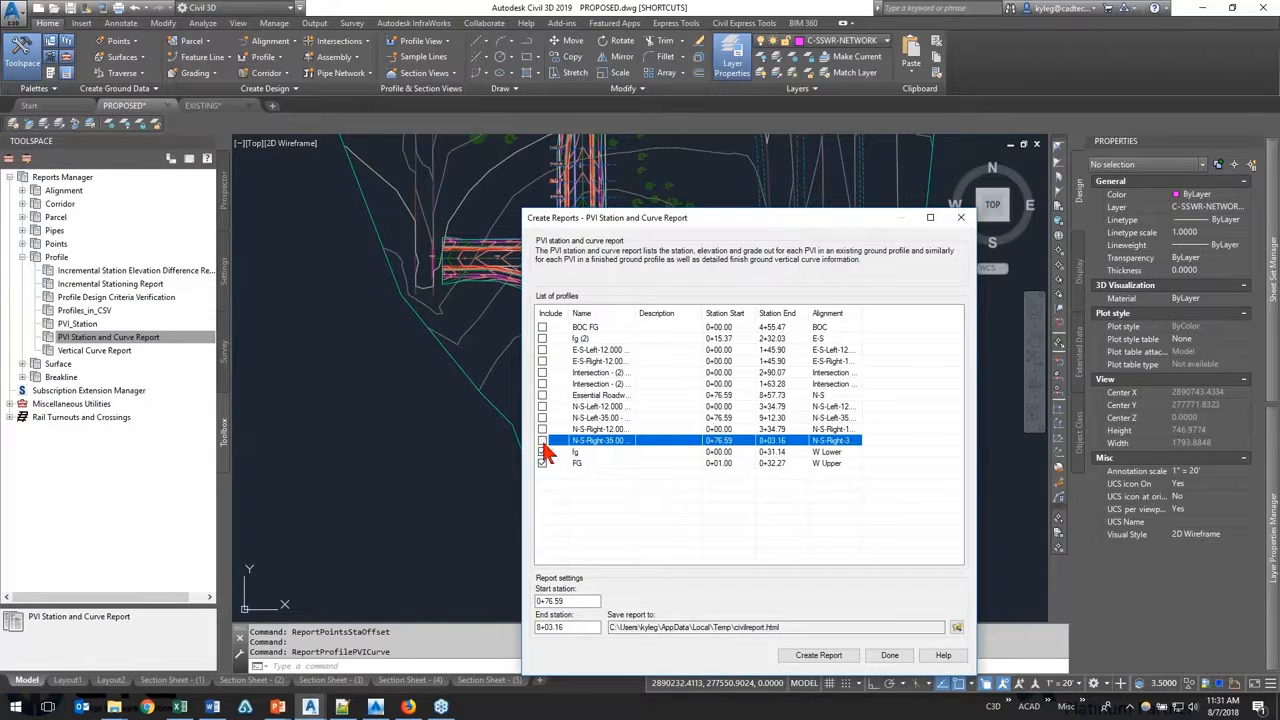
{"action": "left_click", "coordinate": [542, 452]}
{"action": "left_click", "coordinate": [542, 463]}
Step: Include only the Essential Roadway profile on the N-S alignment in the report and check its station range
{"action": "left_click", "coordinate": [607, 395]}
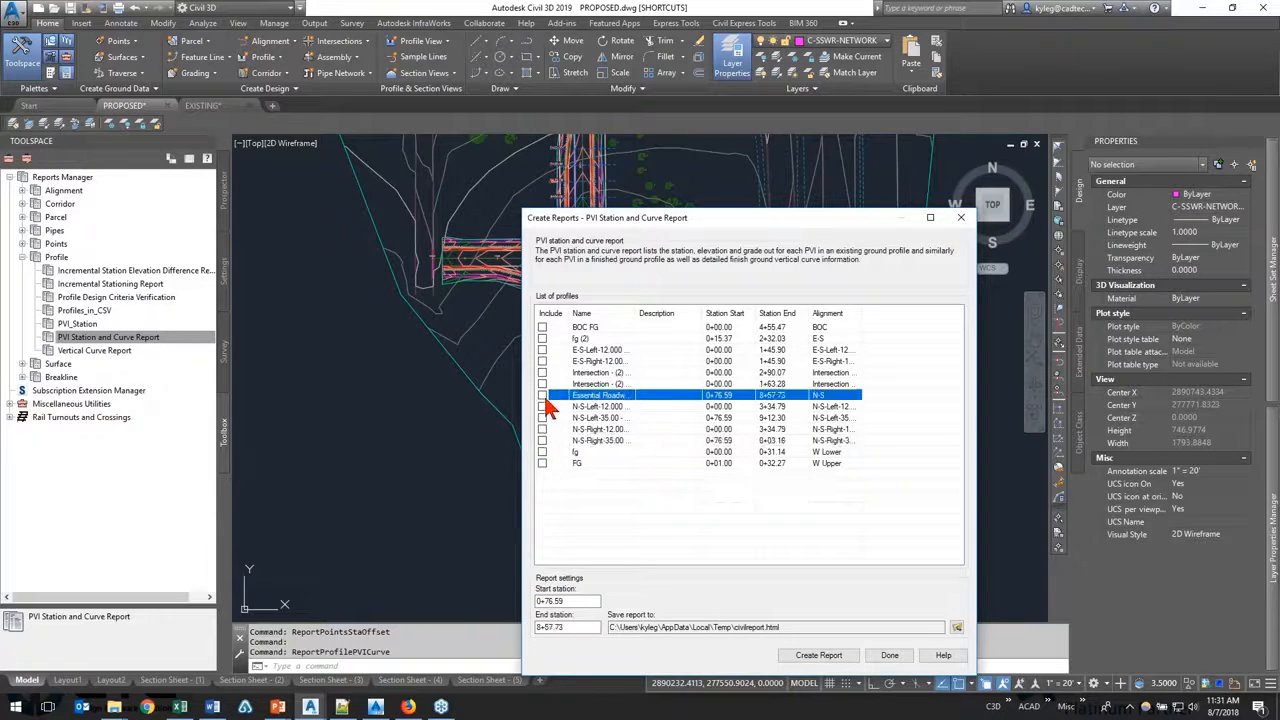
{"action": "left_click", "coordinate": [592, 405]}
{"action": "left_click", "coordinate": [597, 385]}
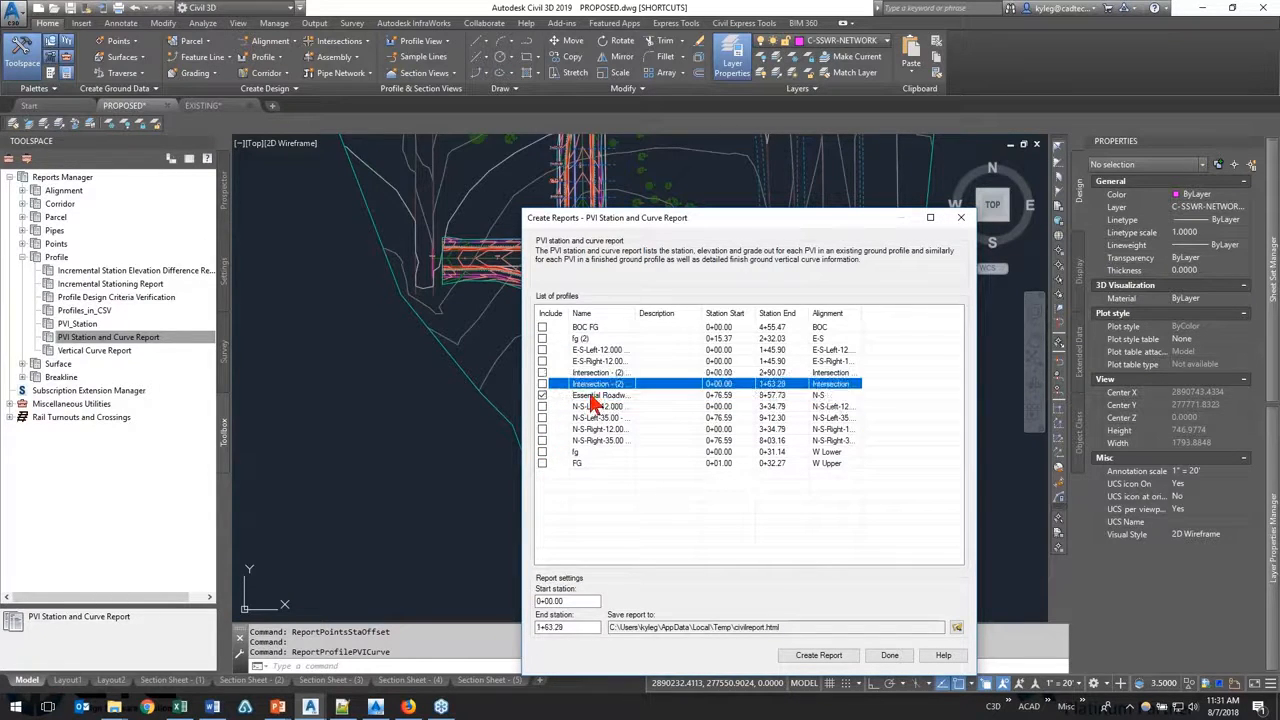
{"action": "left_click", "coordinate": [591, 396]}
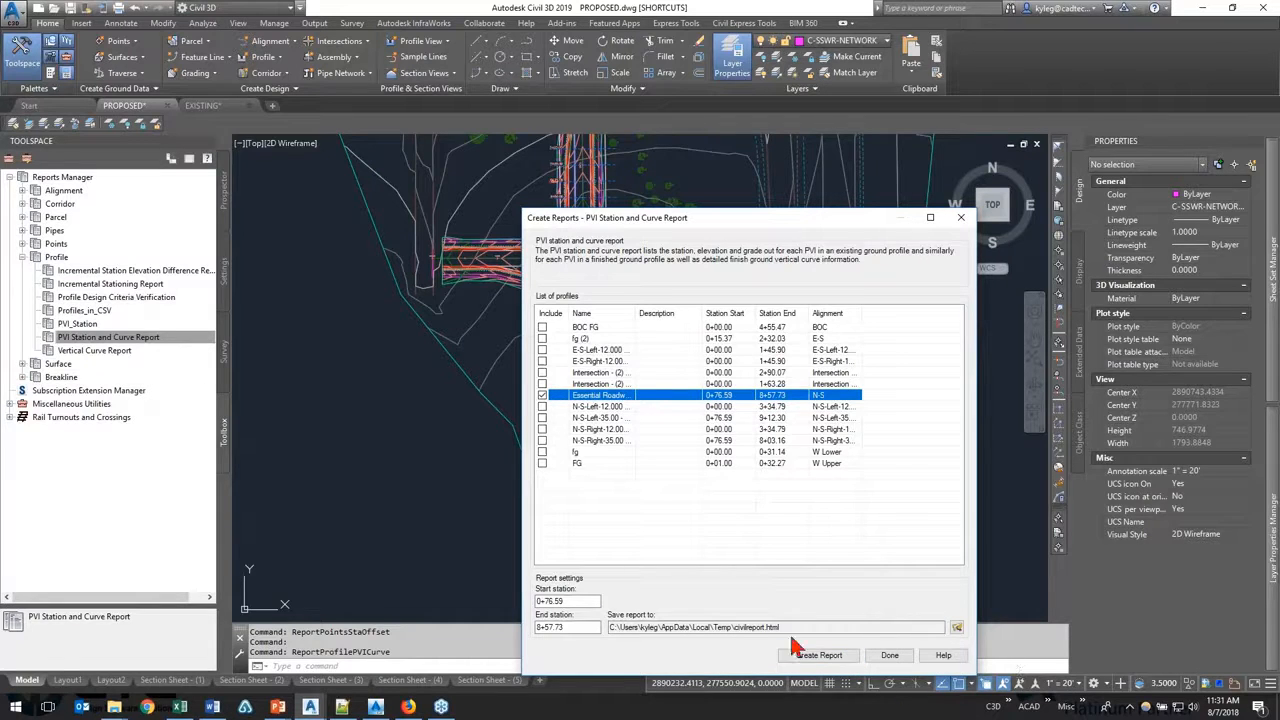
Step: Open the saved 06_Profile Station and Curve.html, review its PVC, PVI and PVT stations, close it and return to Civil 3D
{"action": "left_click", "coordinate": [116, 708]}
{"action": "left_click", "coordinate": [117, 650]}
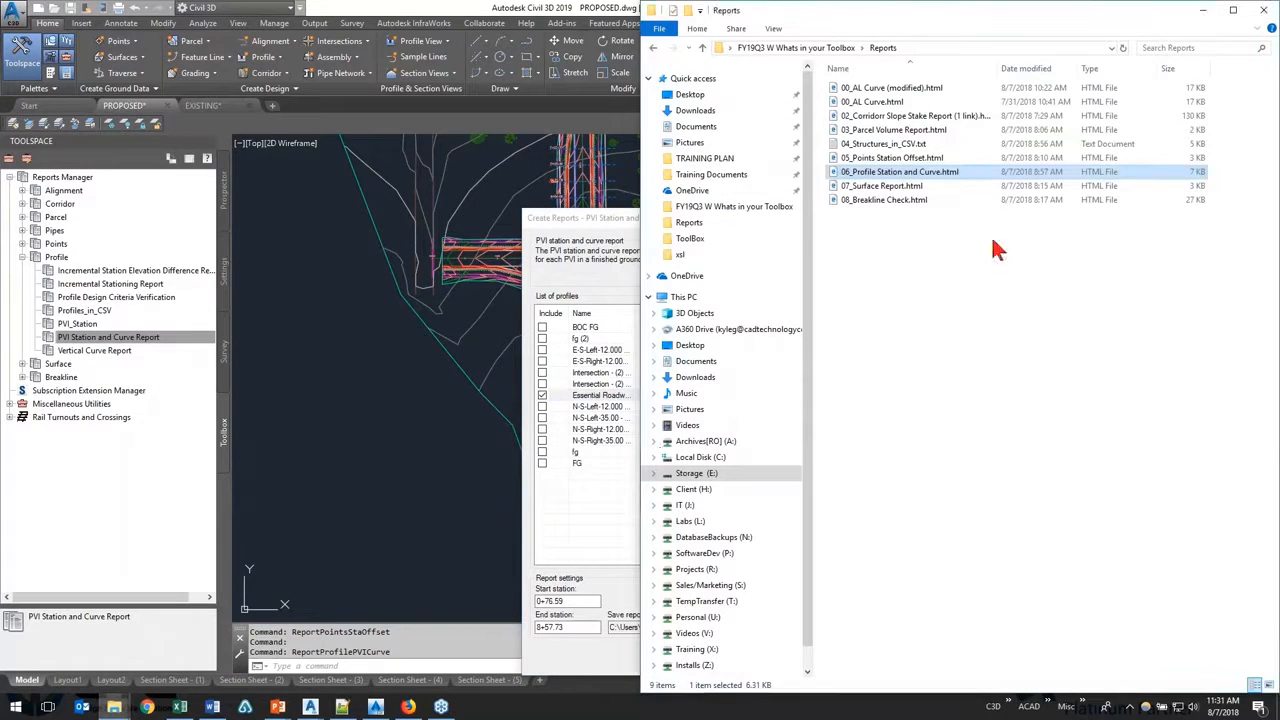
{"action": "double_click", "coordinate": [925, 173]}
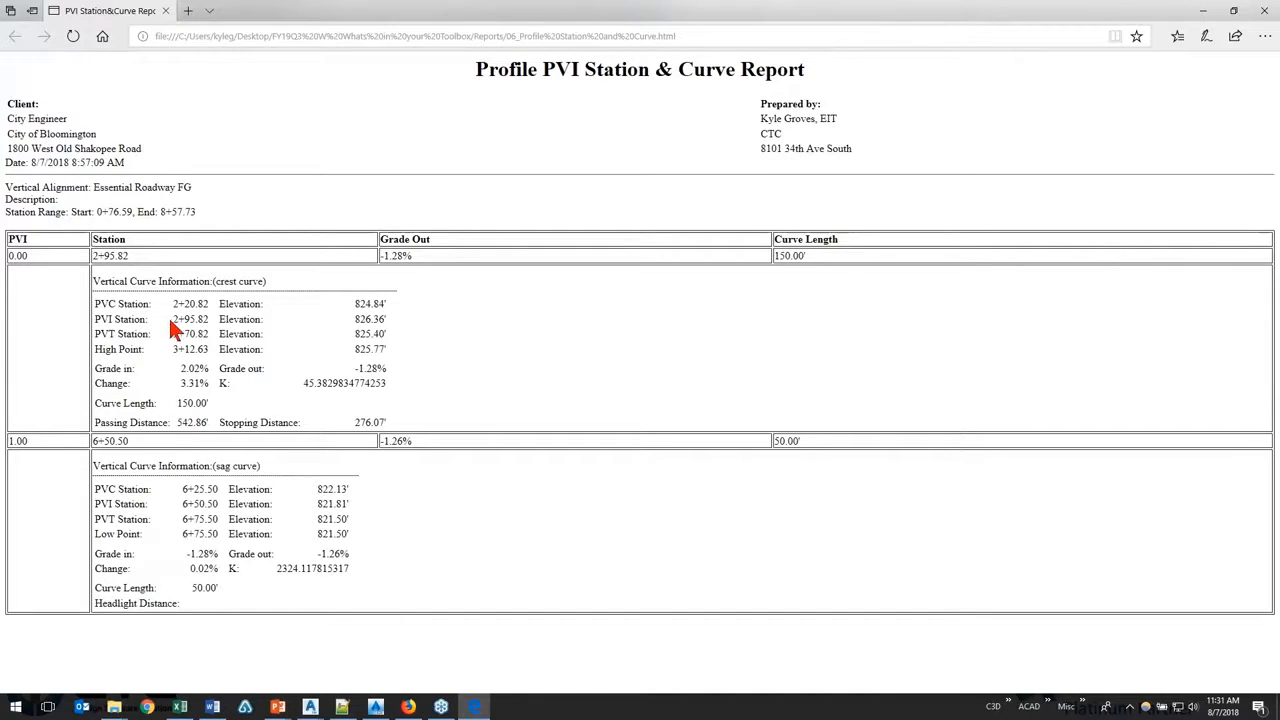
{"action": "left_click_drag", "start_coordinate": [172, 319], "coordinate": [192, 319]}
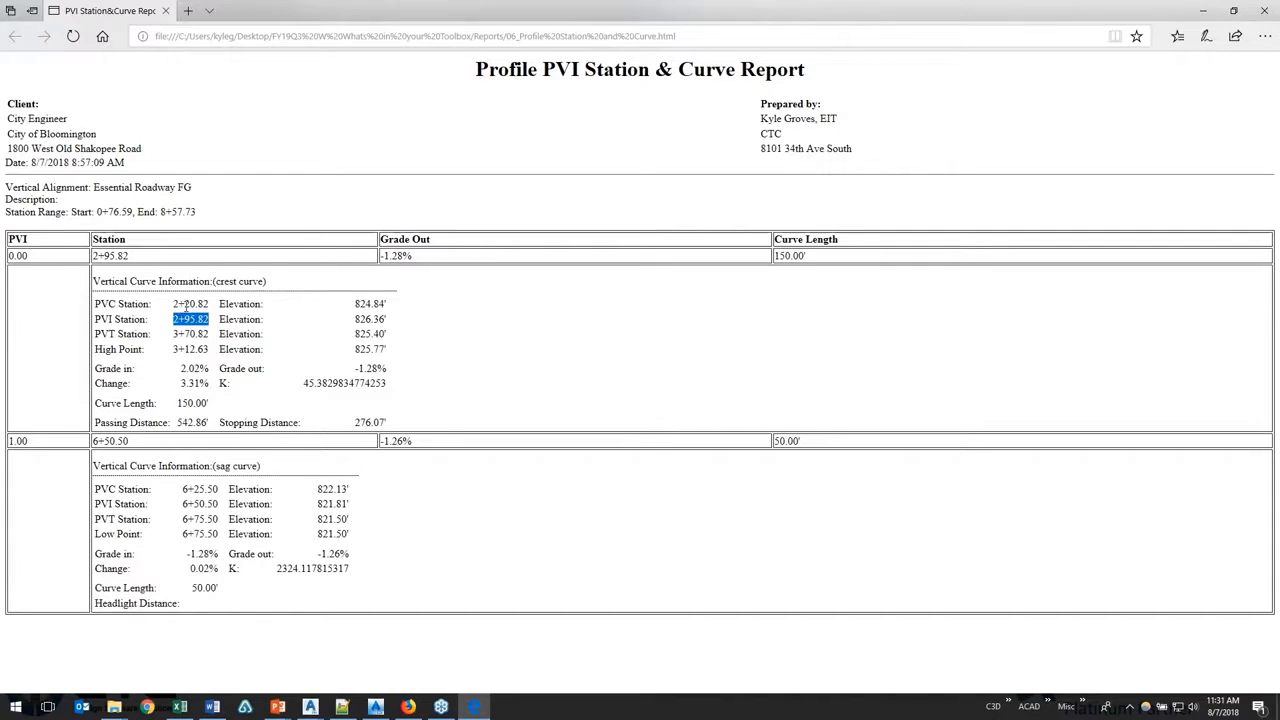
{"action": "left_click_drag", "start_coordinate": [178, 304], "coordinate": [210, 334]}
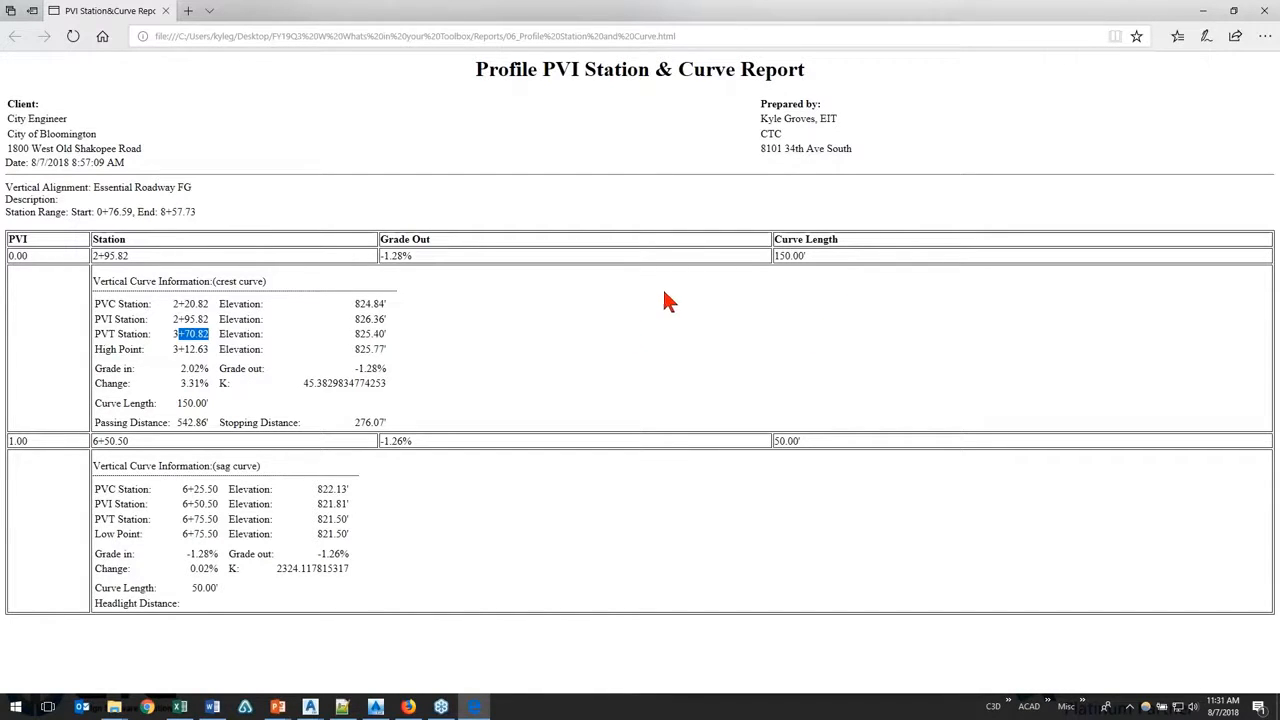
{"action": "left_click", "coordinate": [1264, 14]}
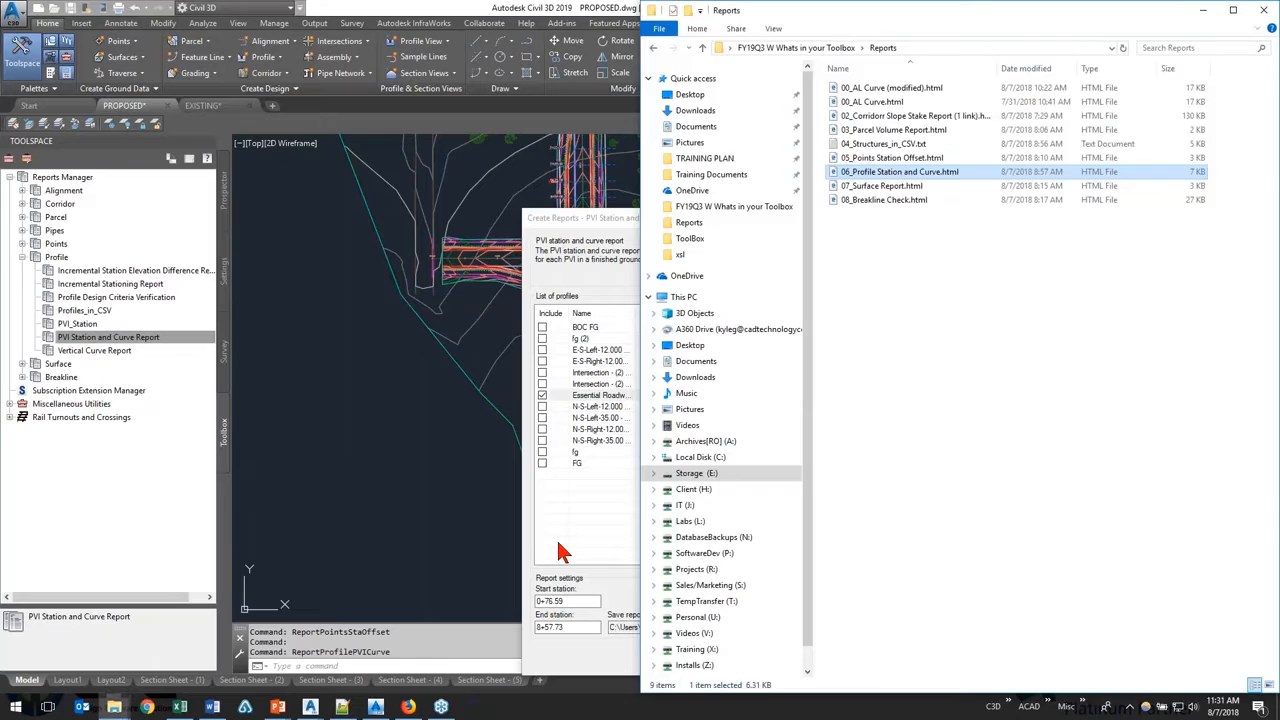
{"action": "left_click", "coordinate": [615, 530]}
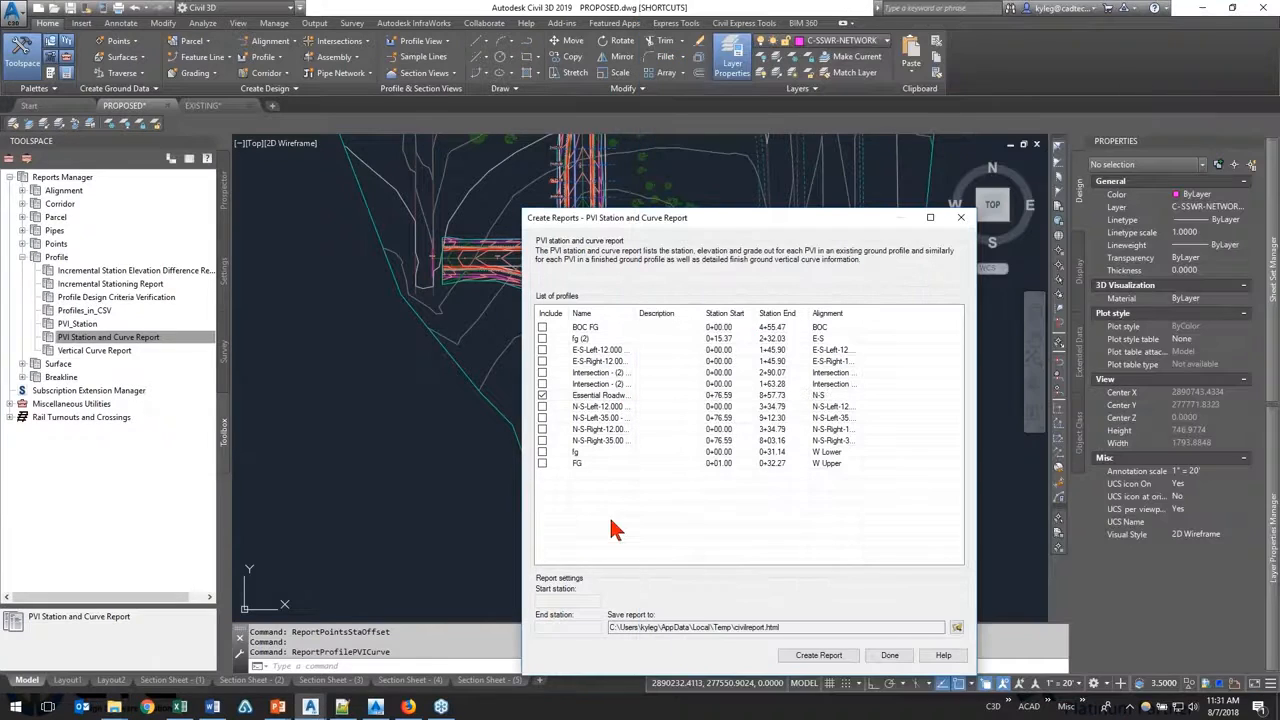
Step: Close the PVI report dialog without creating a report, and switch the expanded report category from Profile to Surface
{"action": "left_click", "coordinate": [960, 219]}
{"action": "left_click", "coordinate": [22, 257]}
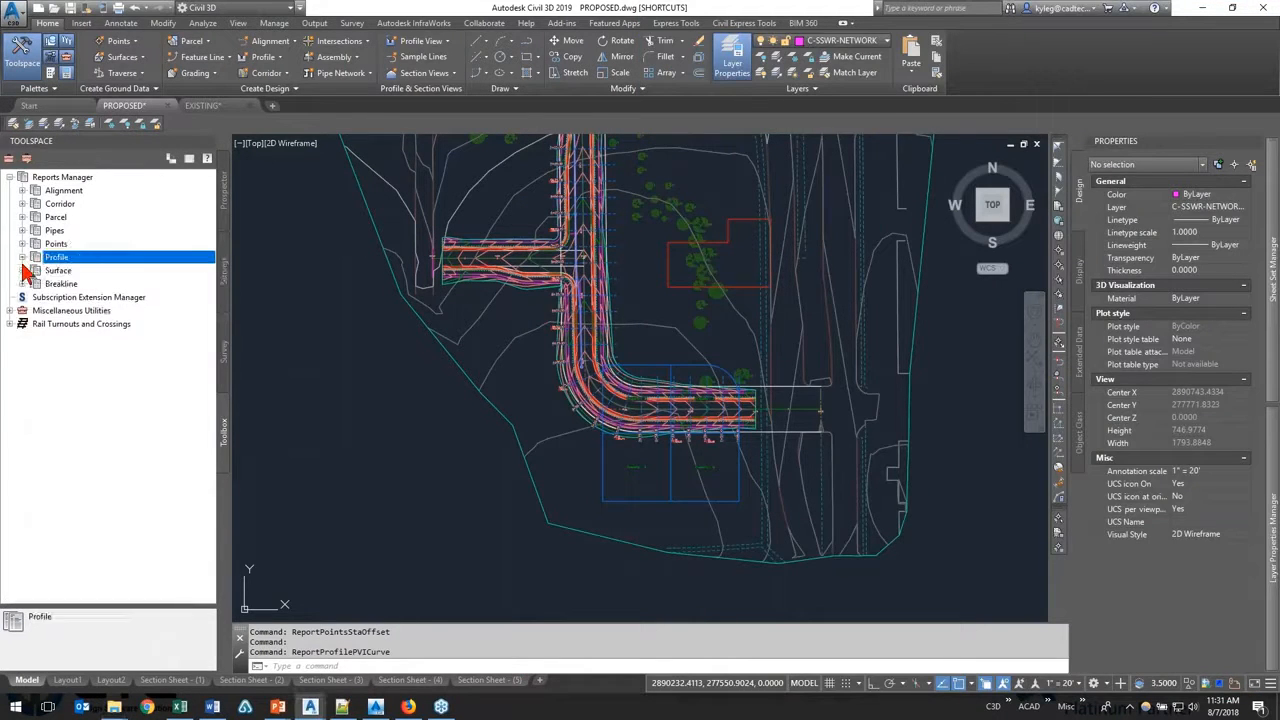
{"action": "left_click", "coordinate": [22, 270]}
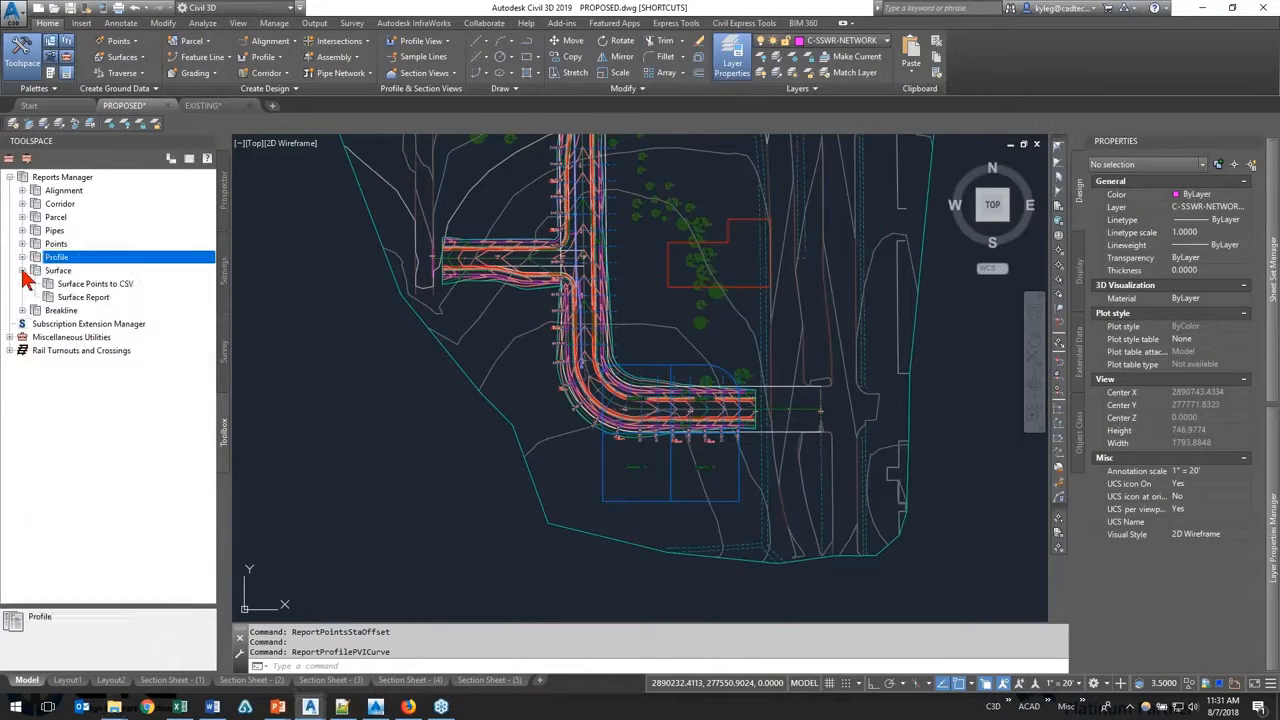
Step: Review the Surface Points to CSV and Surface Report entries without creating a report
{"action": "left_click", "coordinate": [110, 286]}
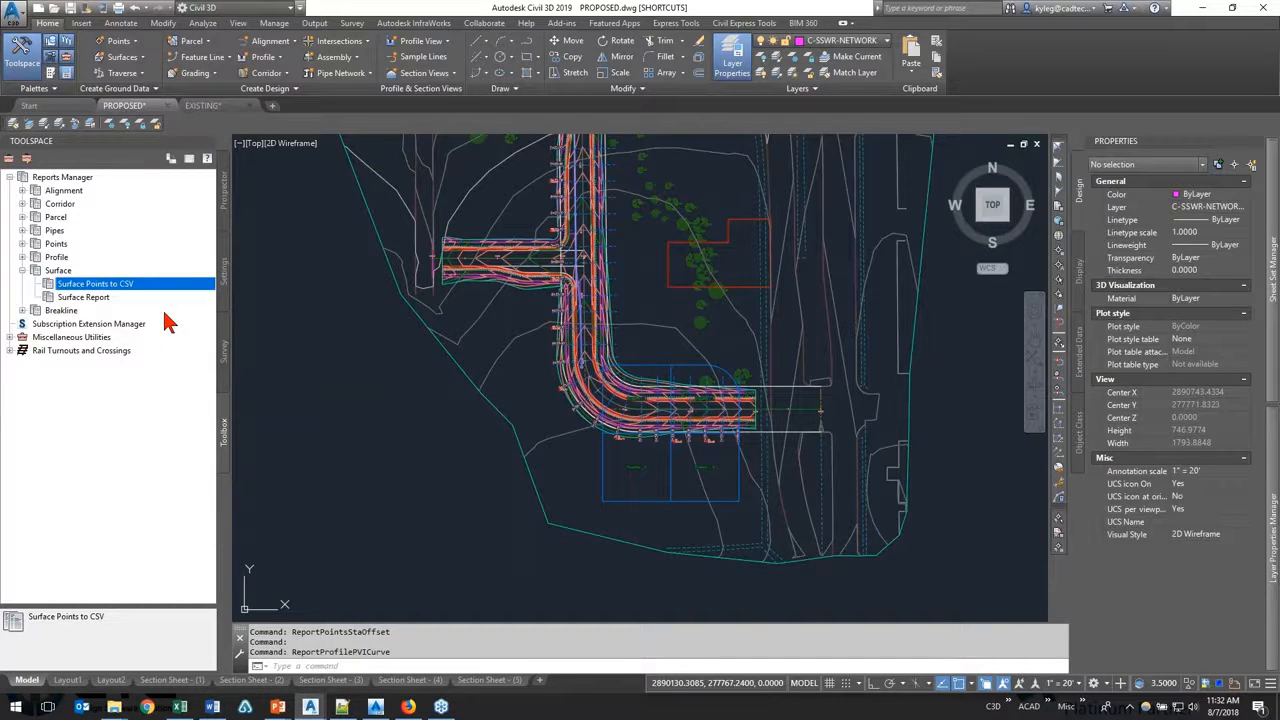
{"action": "left_click", "coordinate": [98, 298]}
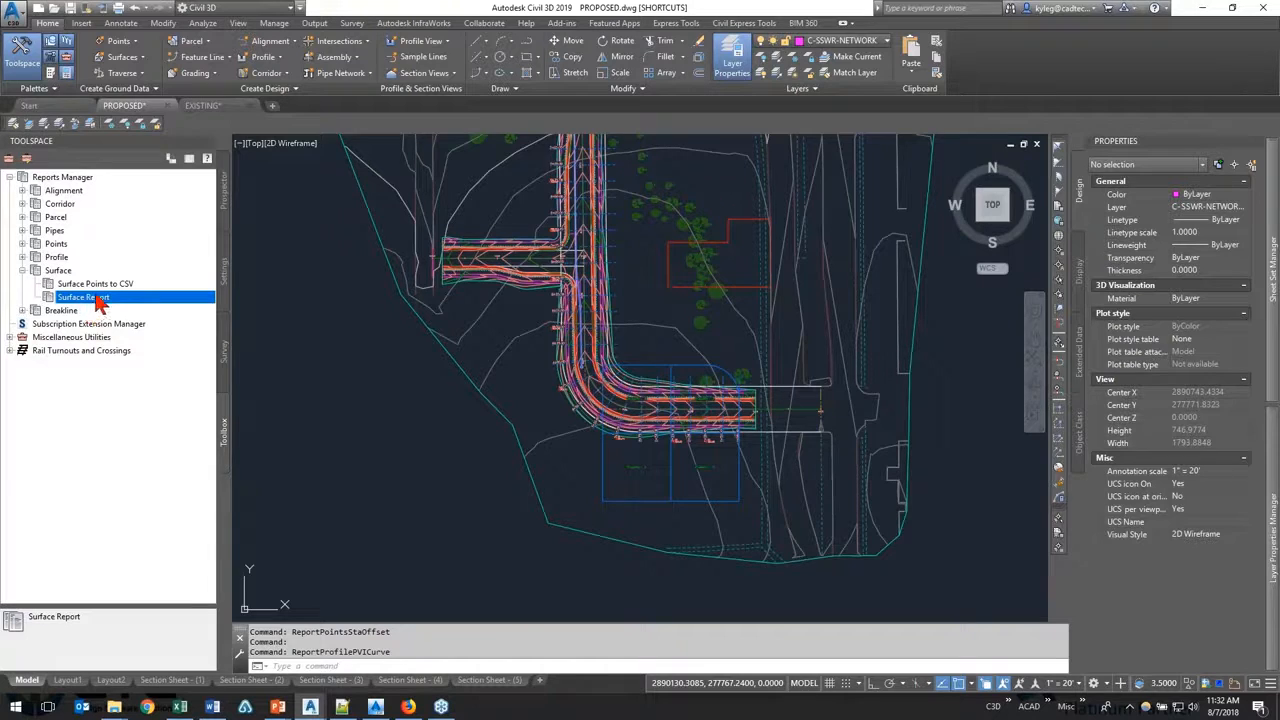
{"action": "right_click", "coordinate": [104, 297]}
{"action": "left_click", "coordinate": [120, 301]}
{"action": "key", "text": "Escape"}
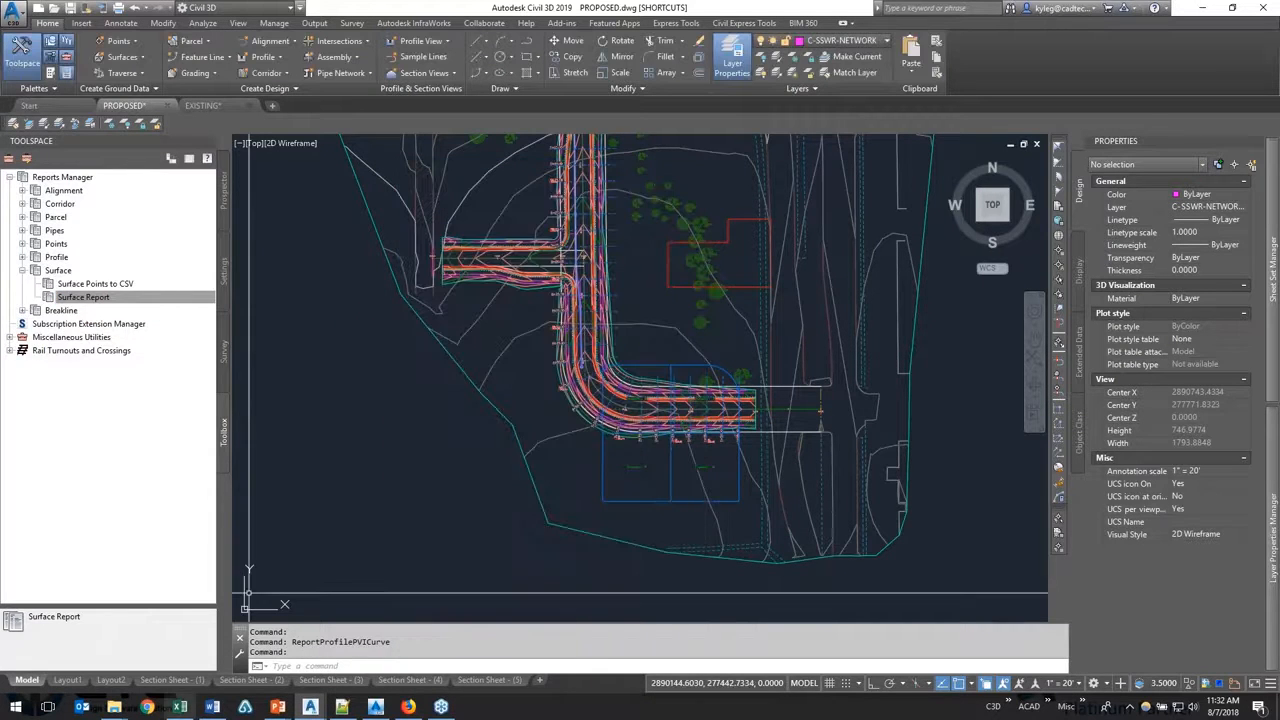
Step: Open the saved 07_Surface Report.html, examine its surface statistics and Global Cut-Fill volumes, close it and return to Civil 3D
{"action": "left_click", "coordinate": [114, 706]}
{"action": "left_click", "coordinate": [95, 662]}
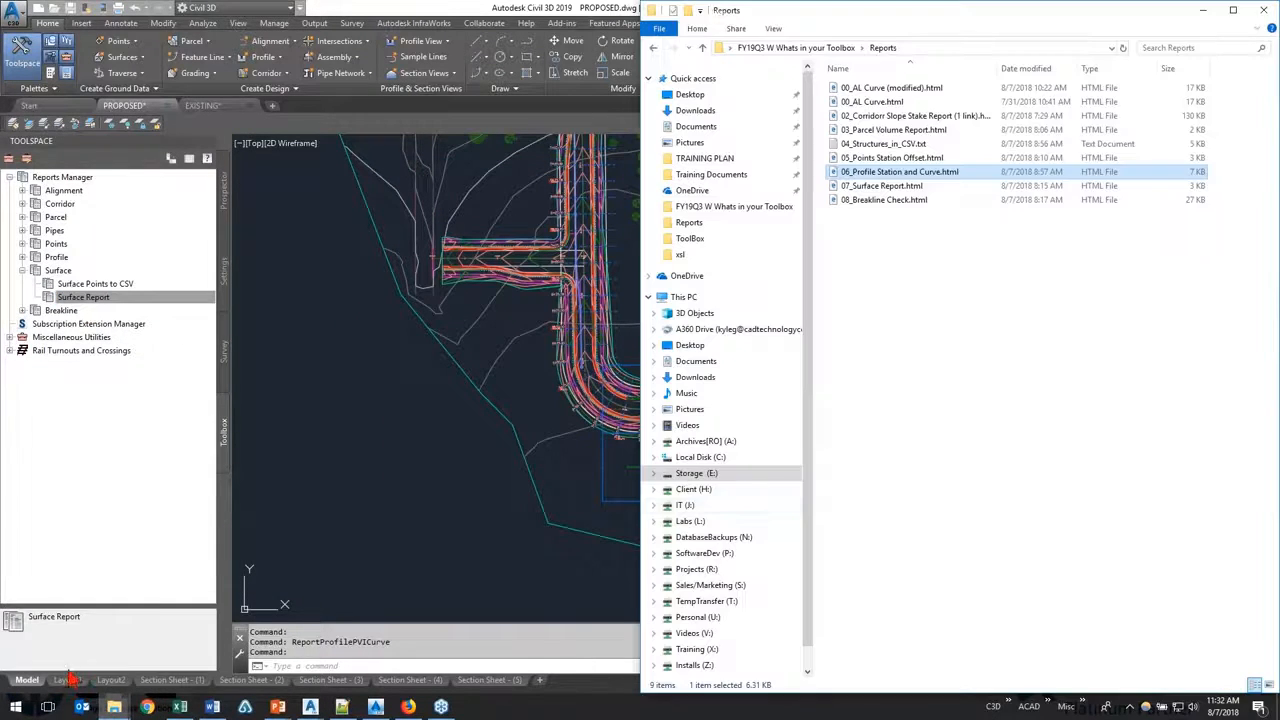
{"action": "double_click", "coordinate": [943, 185]}
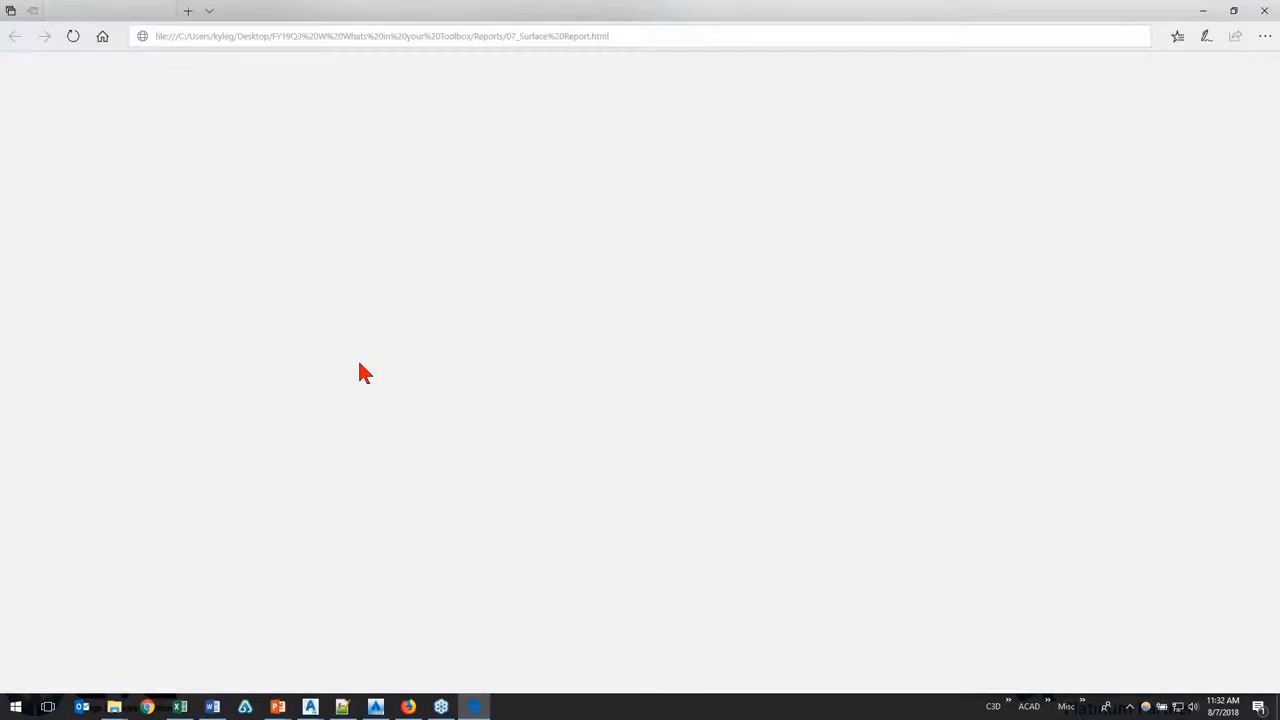
{"action": "scroll", "coordinate": [486, 388], "scroll_direction": "down", "scroll_amount": 1}
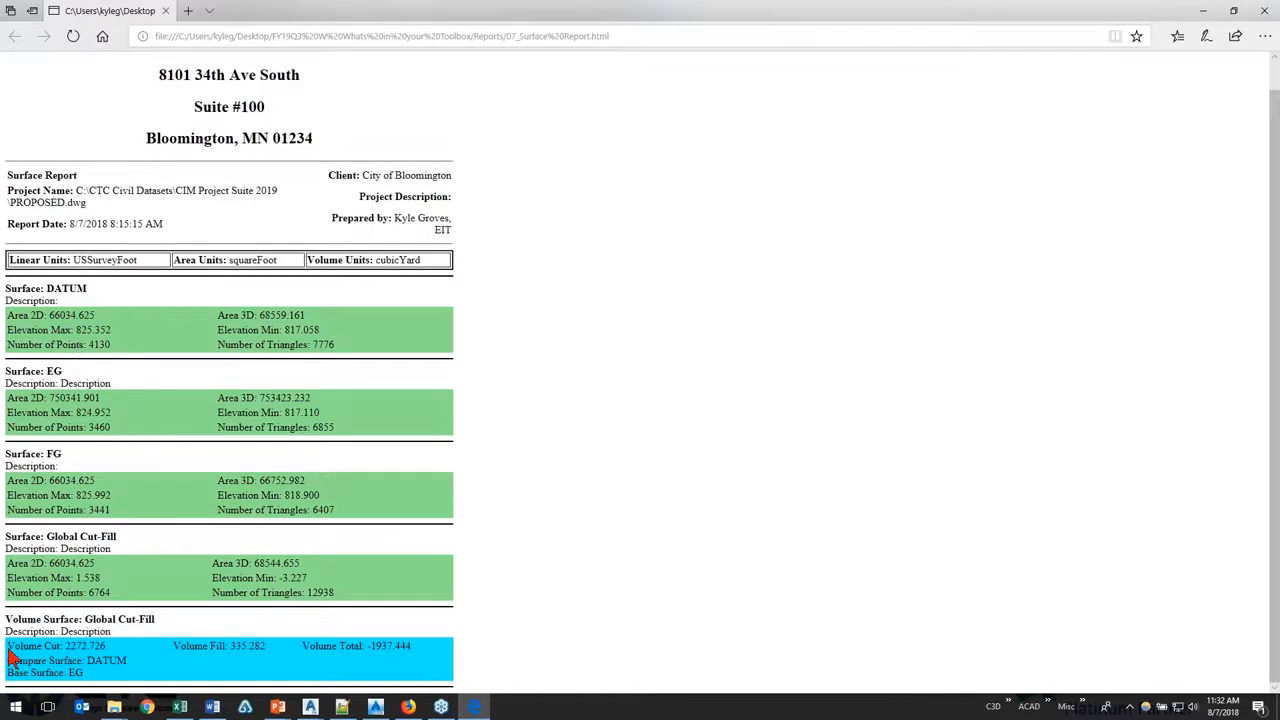
{"action": "left_click_drag", "start_coordinate": [18, 622], "coordinate": [120, 621]}
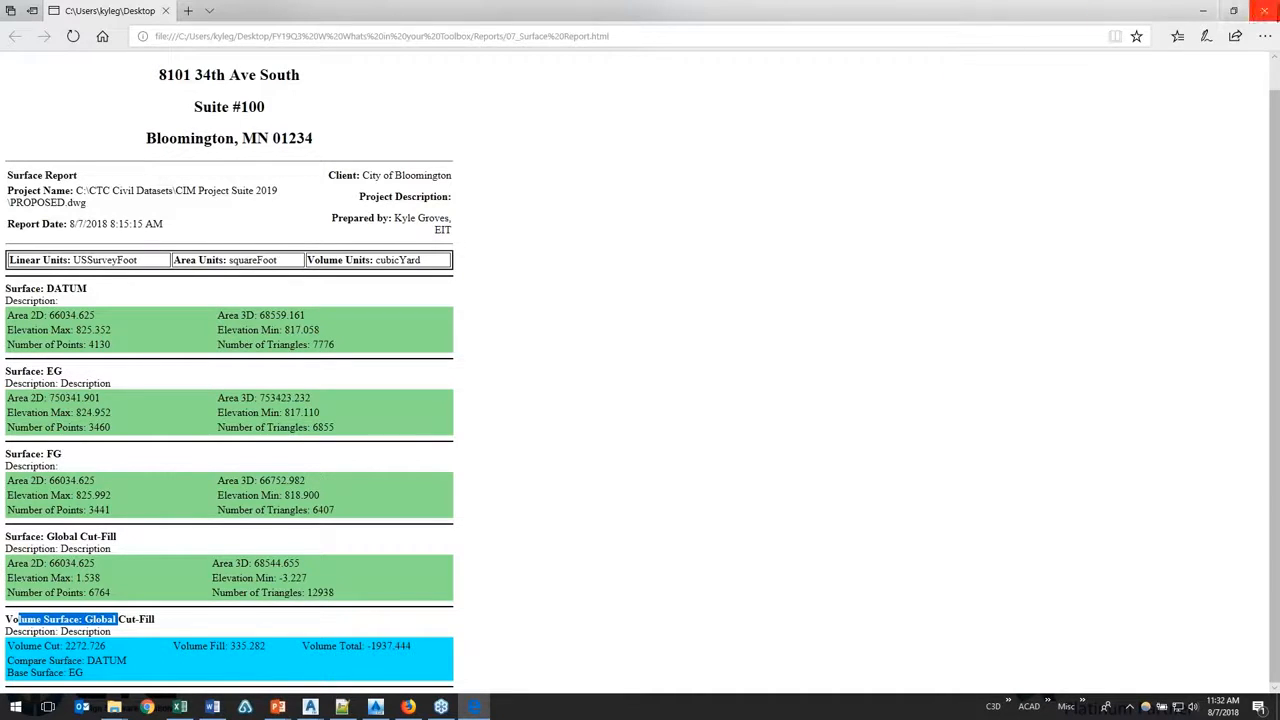
{"action": "left_click", "coordinate": [1268, 10]}
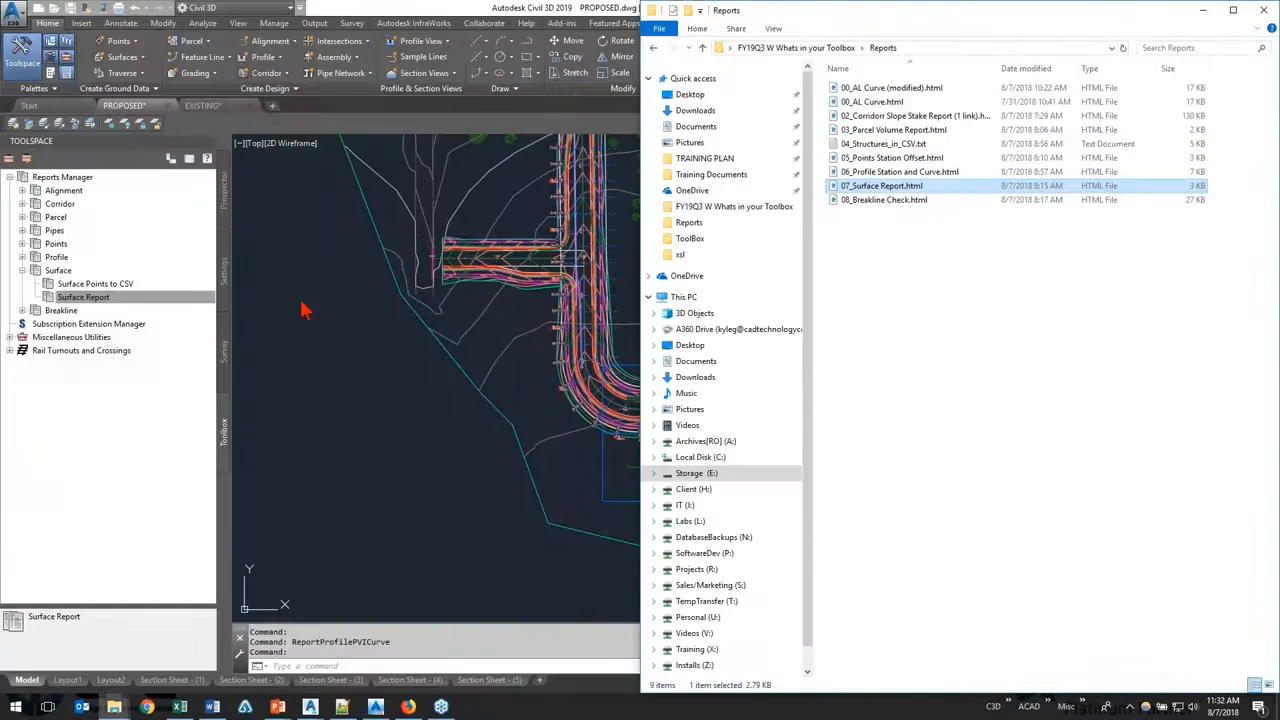
{"action": "left_click", "coordinate": [297, 419]}
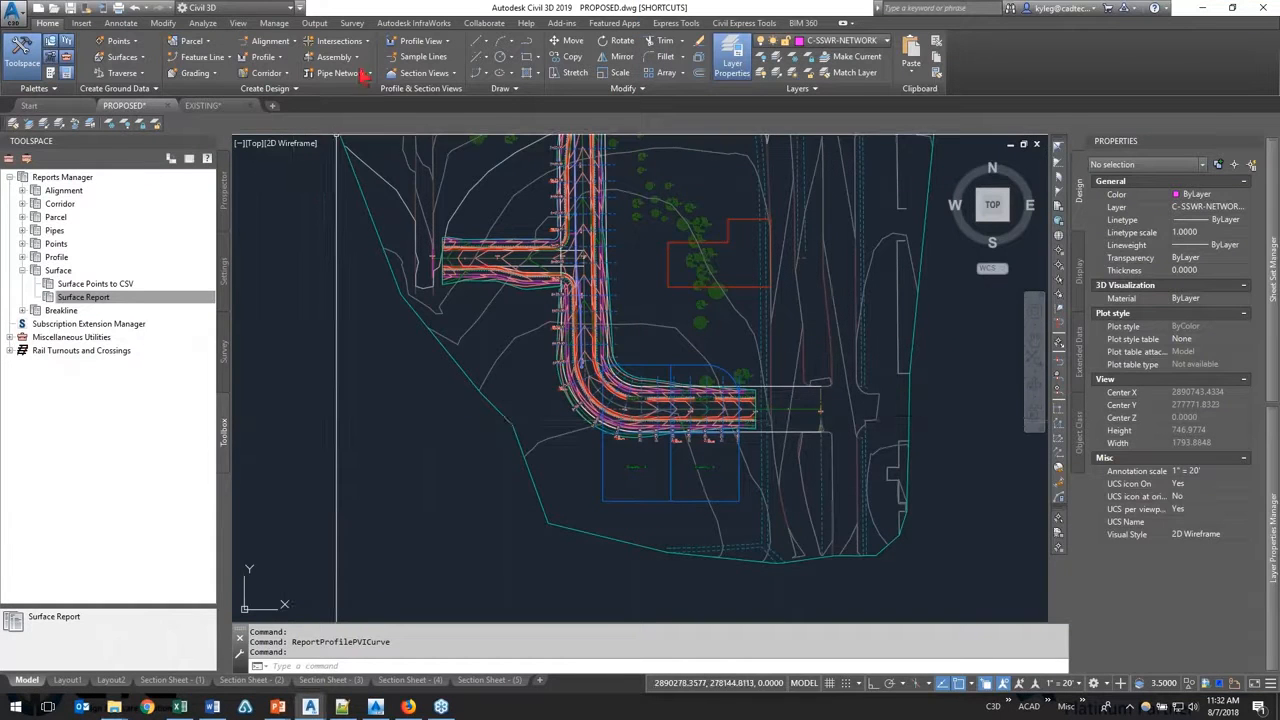
Step: Generate a Cut/Fill Report from the Volumes Dashboard, review its header details, and close the report and the dashboard
{"action": "left_click", "coordinate": [203, 22]}
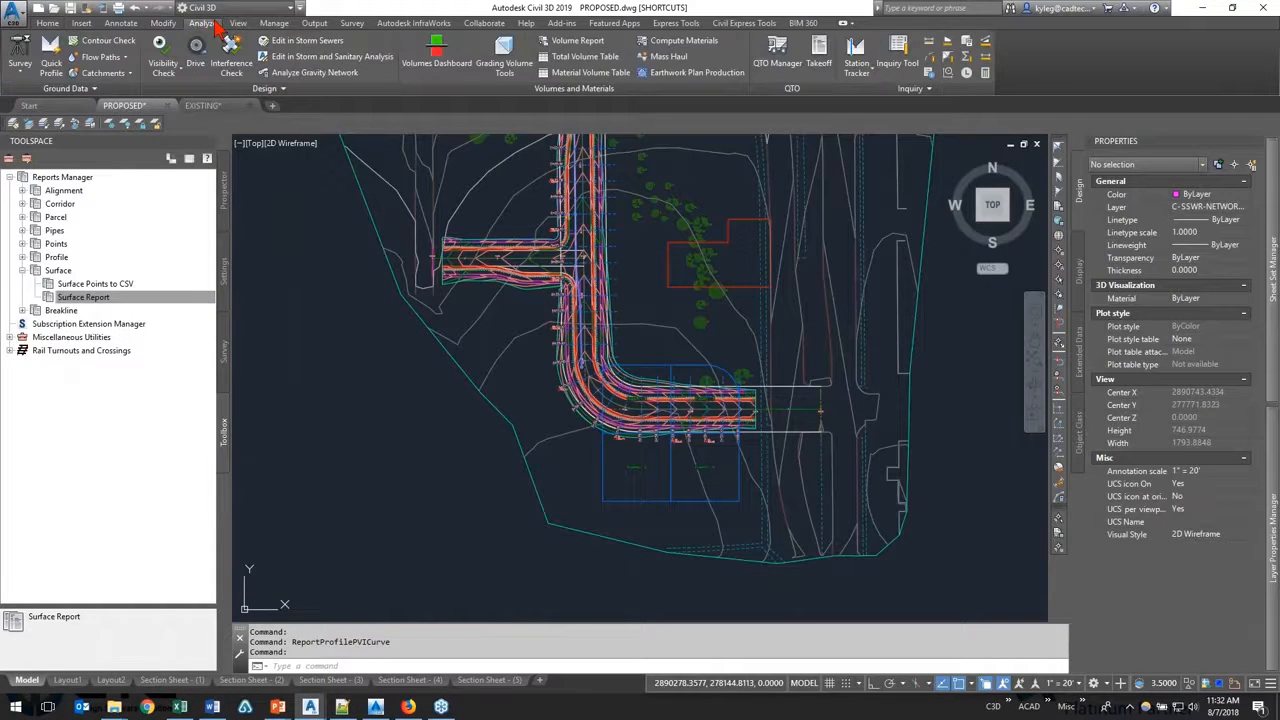
{"action": "left_click", "coordinate": [460, 68]}
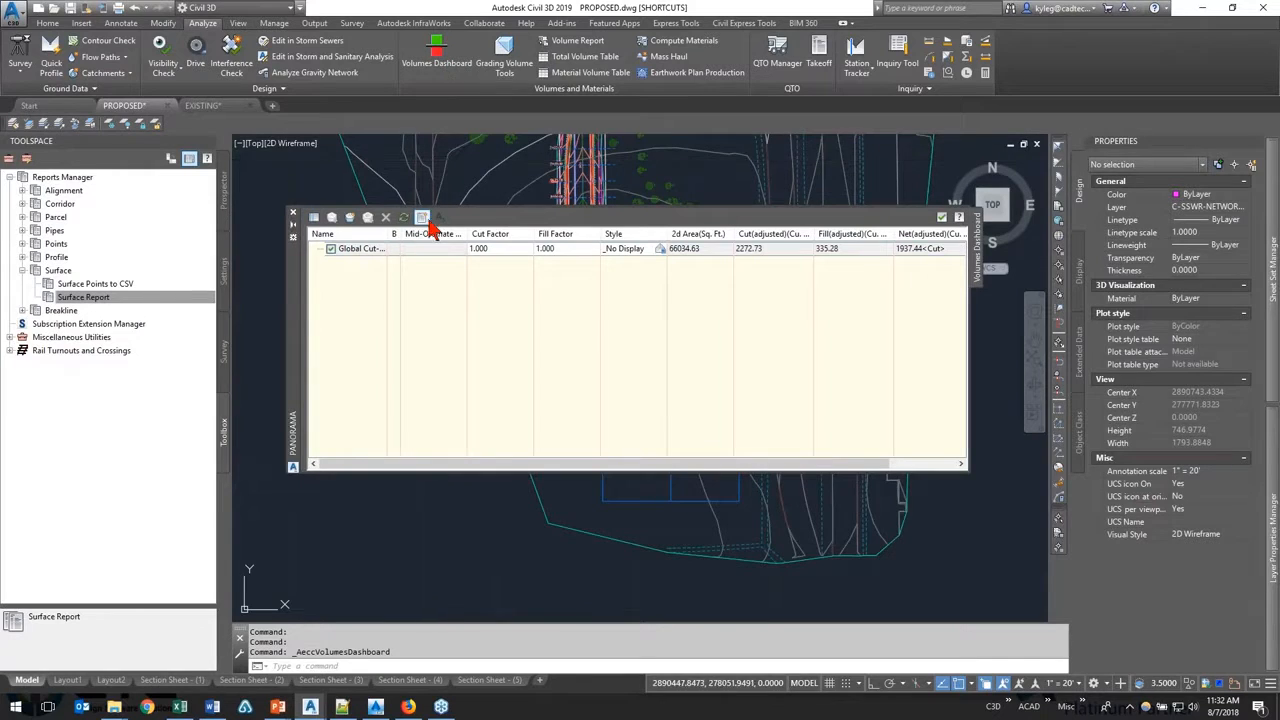
{"action": "left_click", "coordinate": [422, 219]}
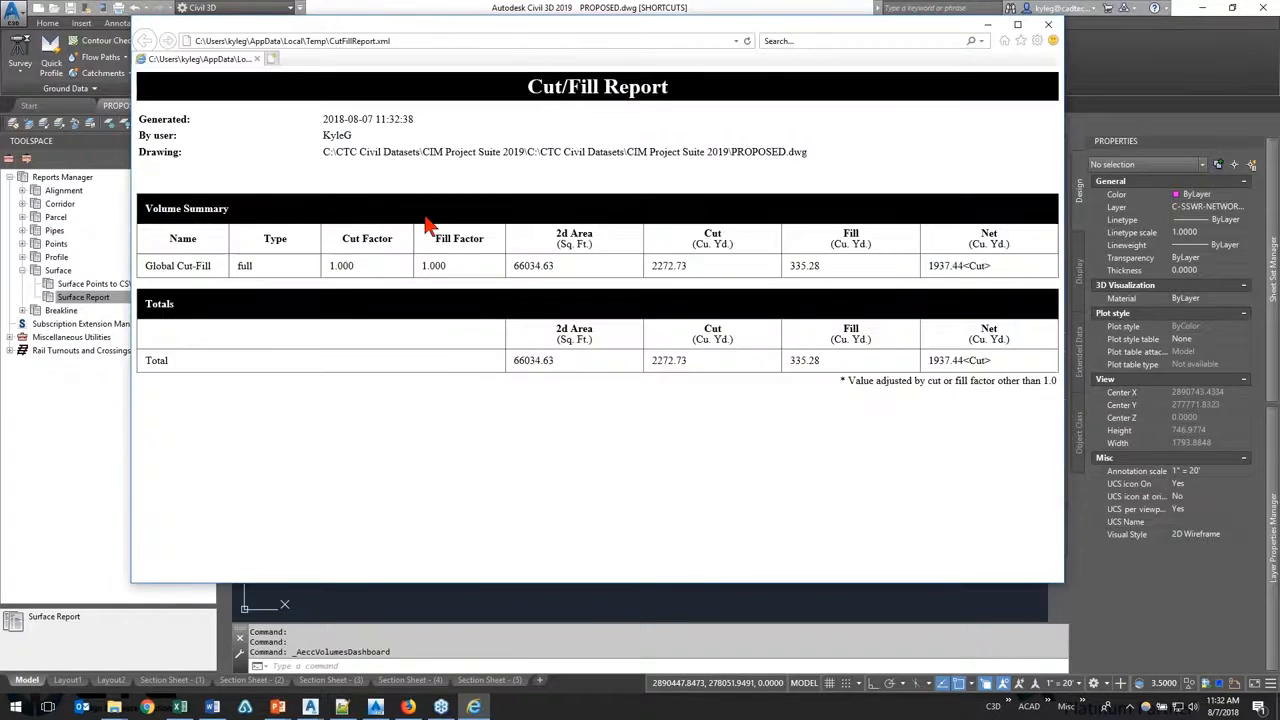
{"action": "left_click_drag", "start_coordinate": [141, 119], "coordinate": [813, 153]}
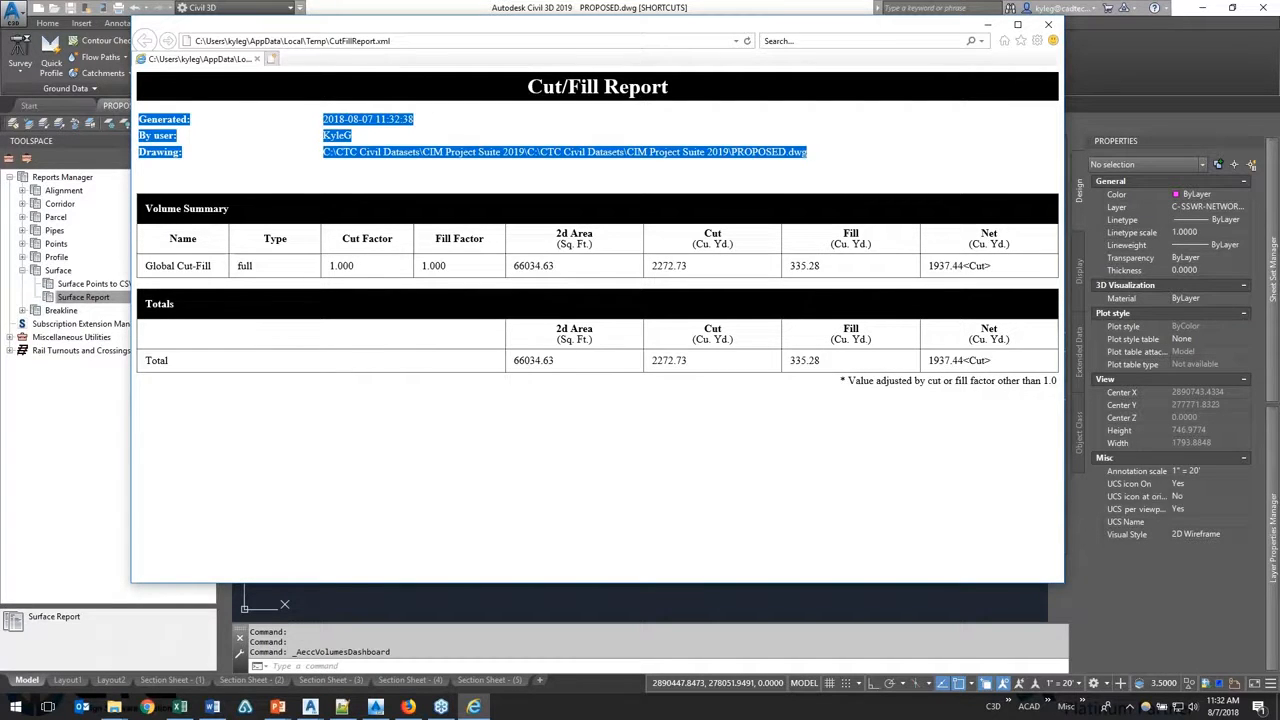
{"action": "left_click", "coordinate": [1056, 34]}
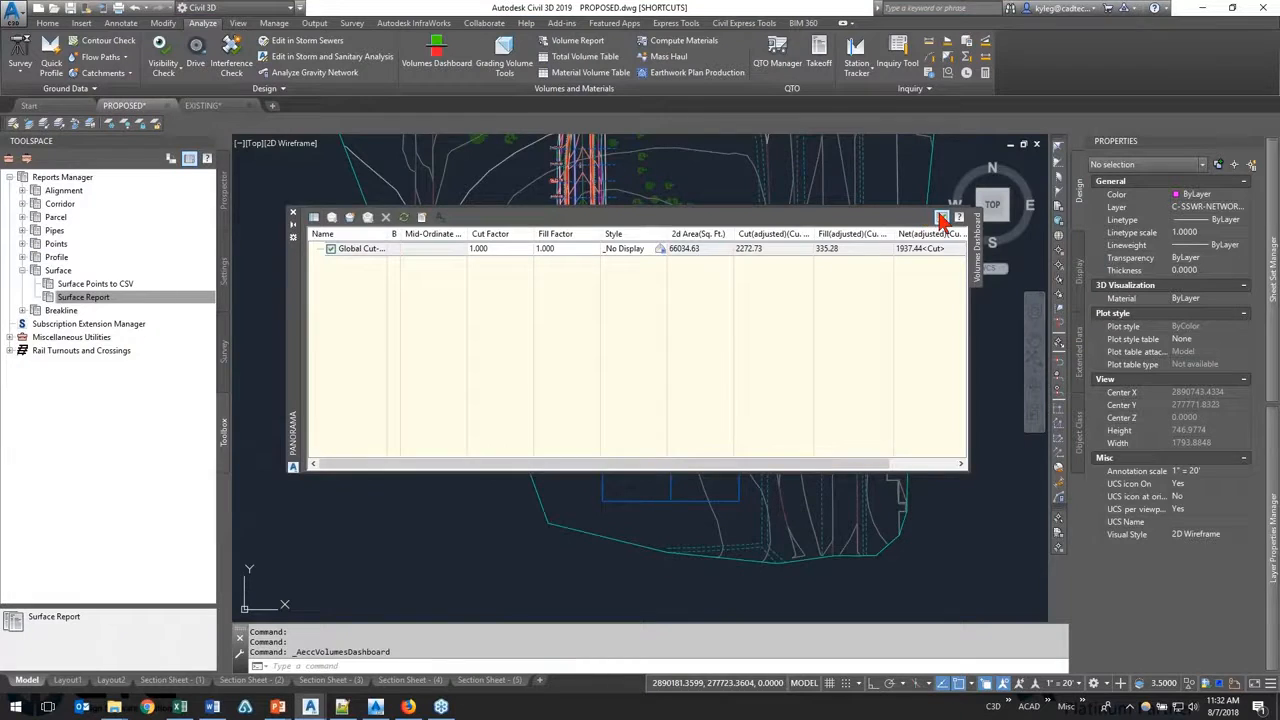
{"action": "left_click", "coordinate": [940, 216]}
Step: Switch to the EXISTING drawing, close the Toolbox Editor, collapse the Surface reports and expand the Breakline reports
{"action": "left_click", "coordinate": [228, 108]}
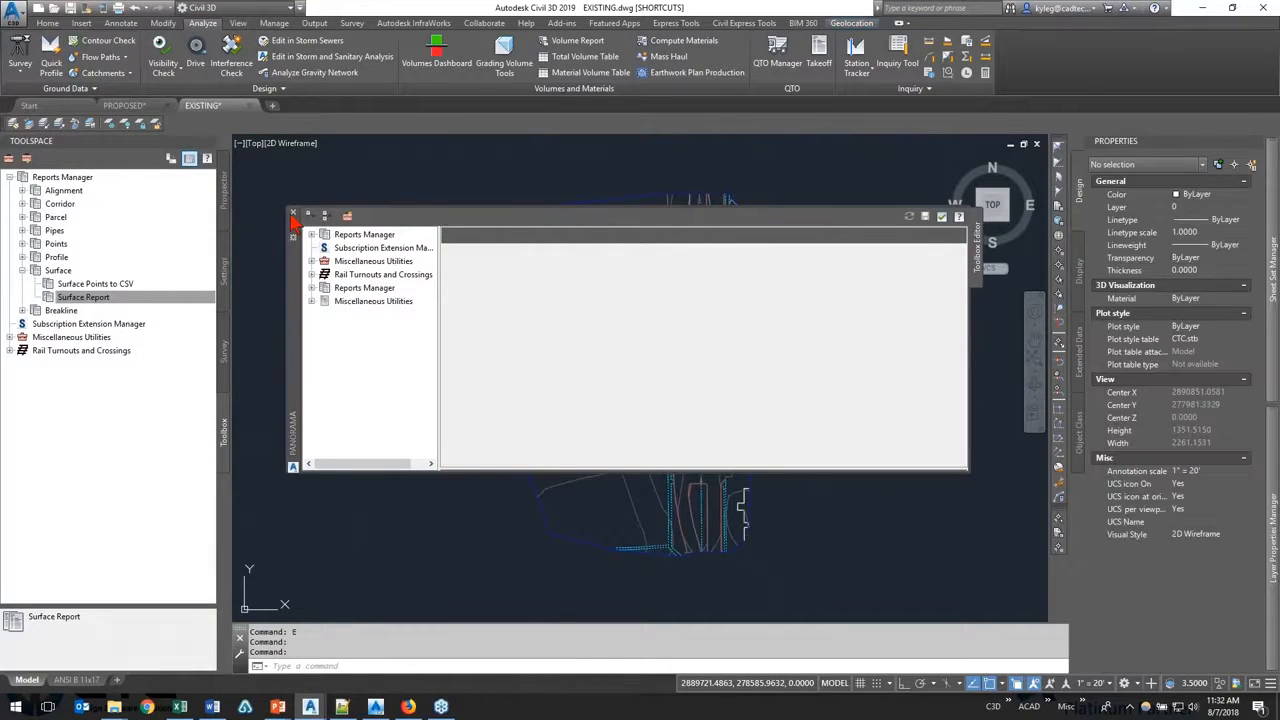
{"action": "left_click", "coordinate": [293, 215]}
{"action": "left_click", "coordinate": [22, 270]}
{"action": "left_click", "coordinate": [22, 284]}
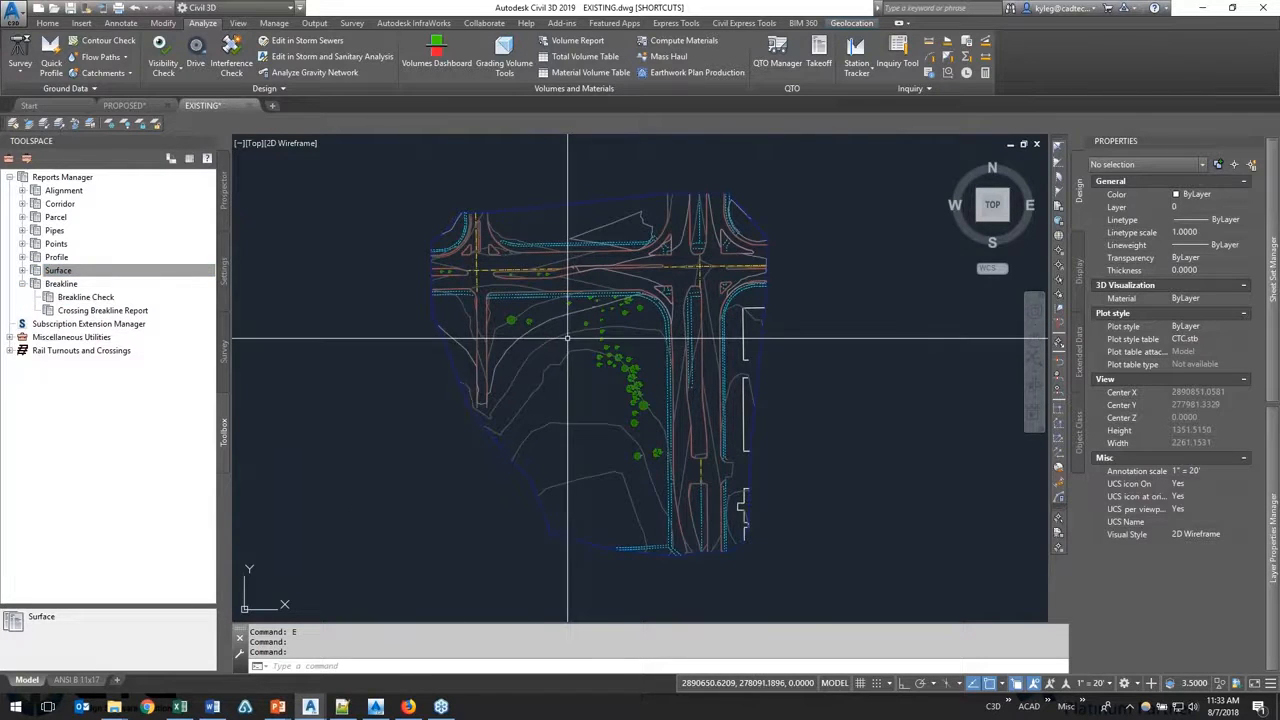
Step: Open the Breakline Check report settings, enlarge the dialog, review the Surfaces option and choose survey figures as the objects to check
{"action": "right_click", "coordinate": [82, 298]}
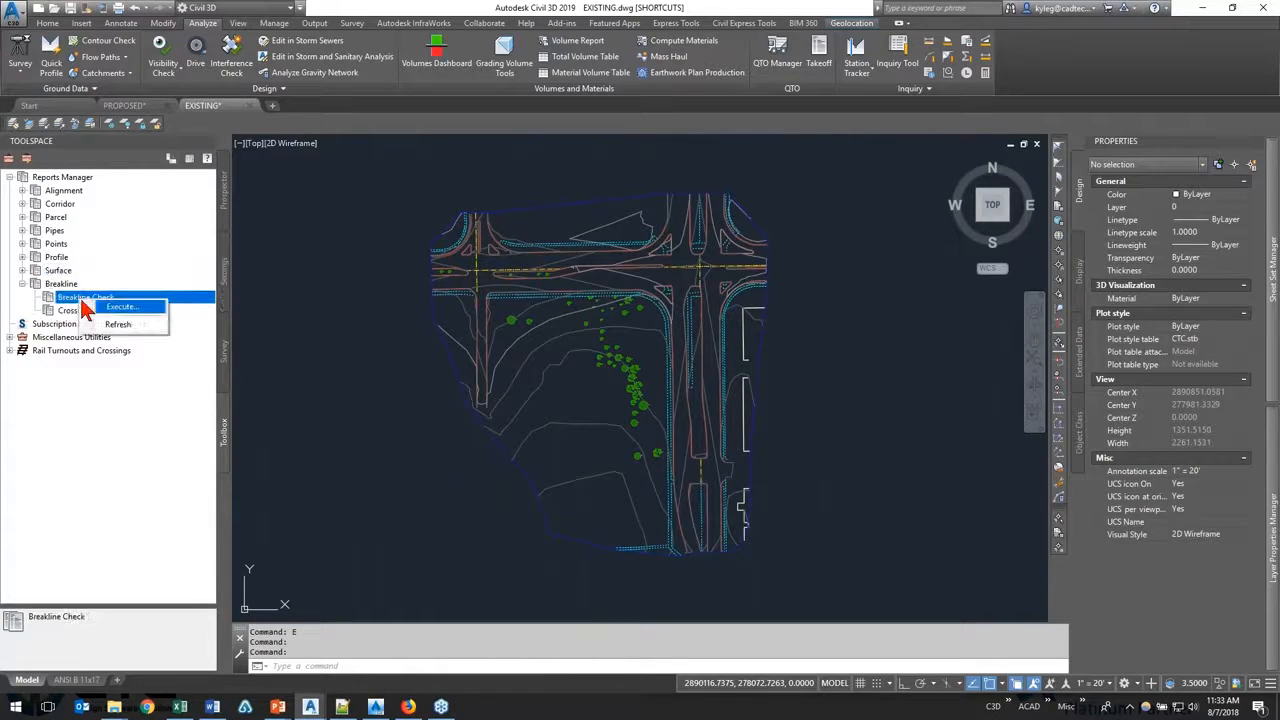
{"action": "left_click", "coordinate": [118, 306]}
{"action": "left_click_drag", "start_coordinate": [357, 143], "coordinate": [778, 153]}
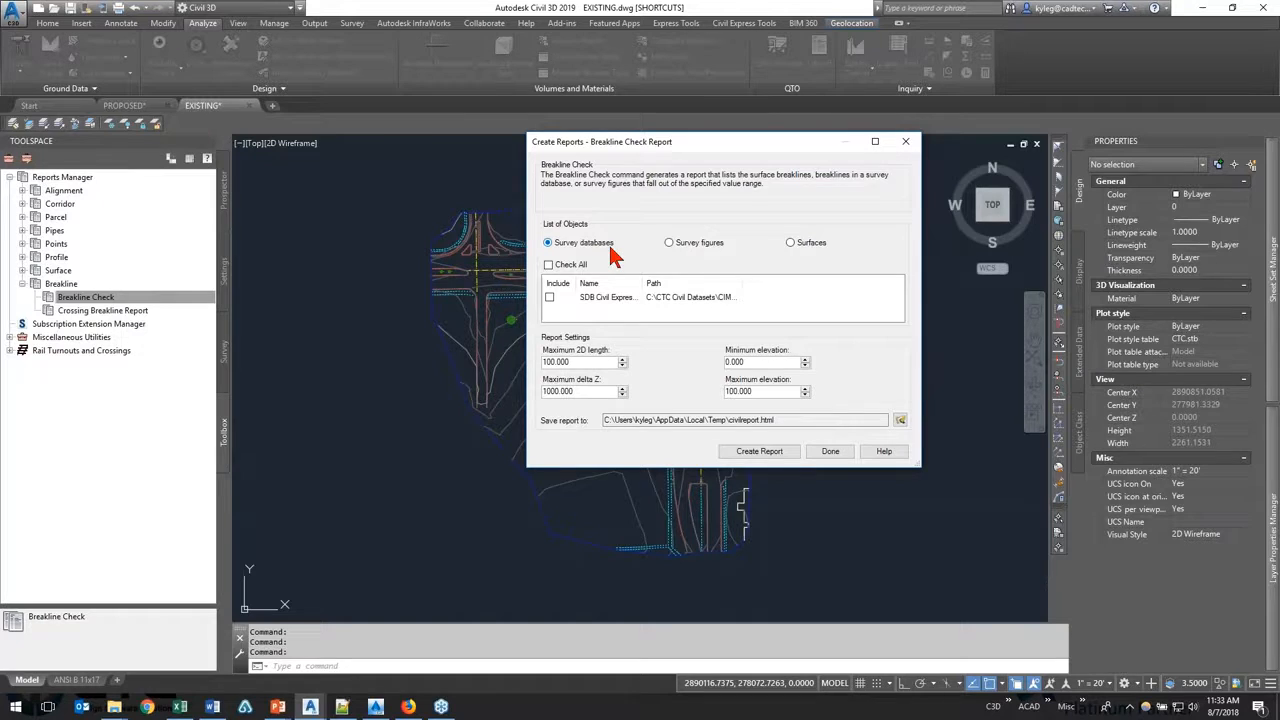
{"action": "left_click", "coordinate": [698, 244]}
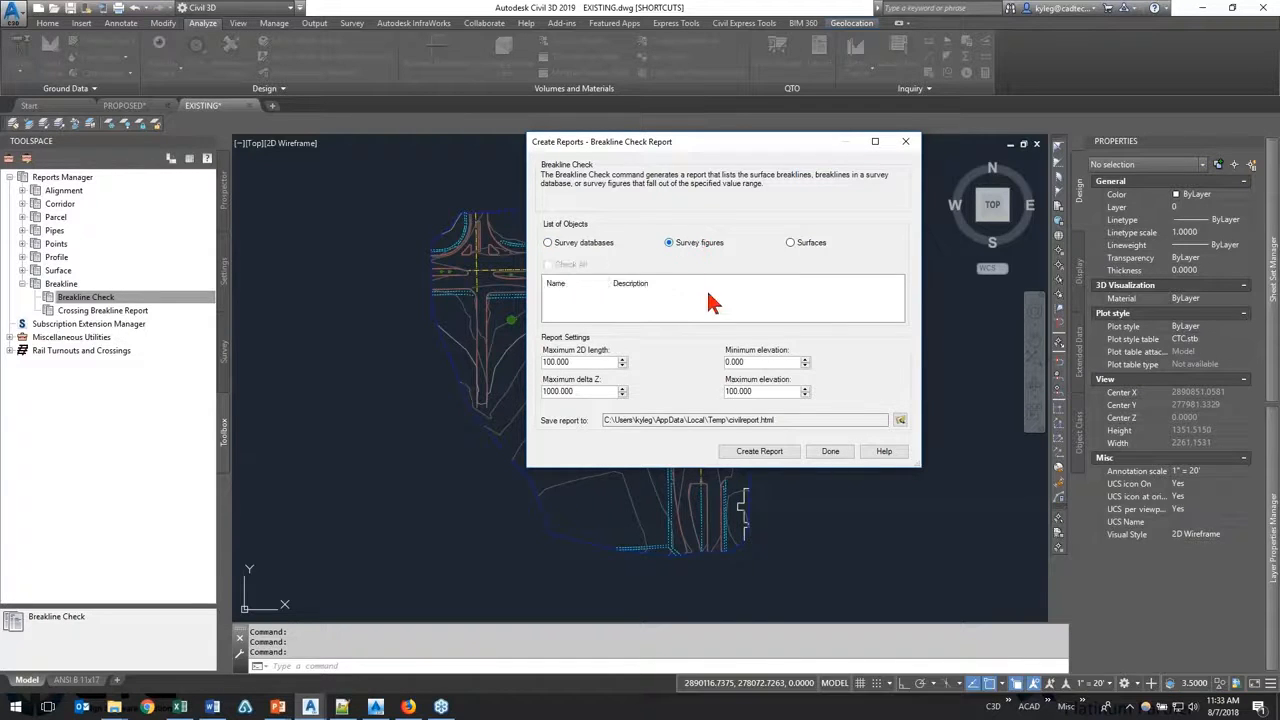
{"action": "left_click_drag", "start_coordinate": [922, 475], "coordinate": [937, 586]}
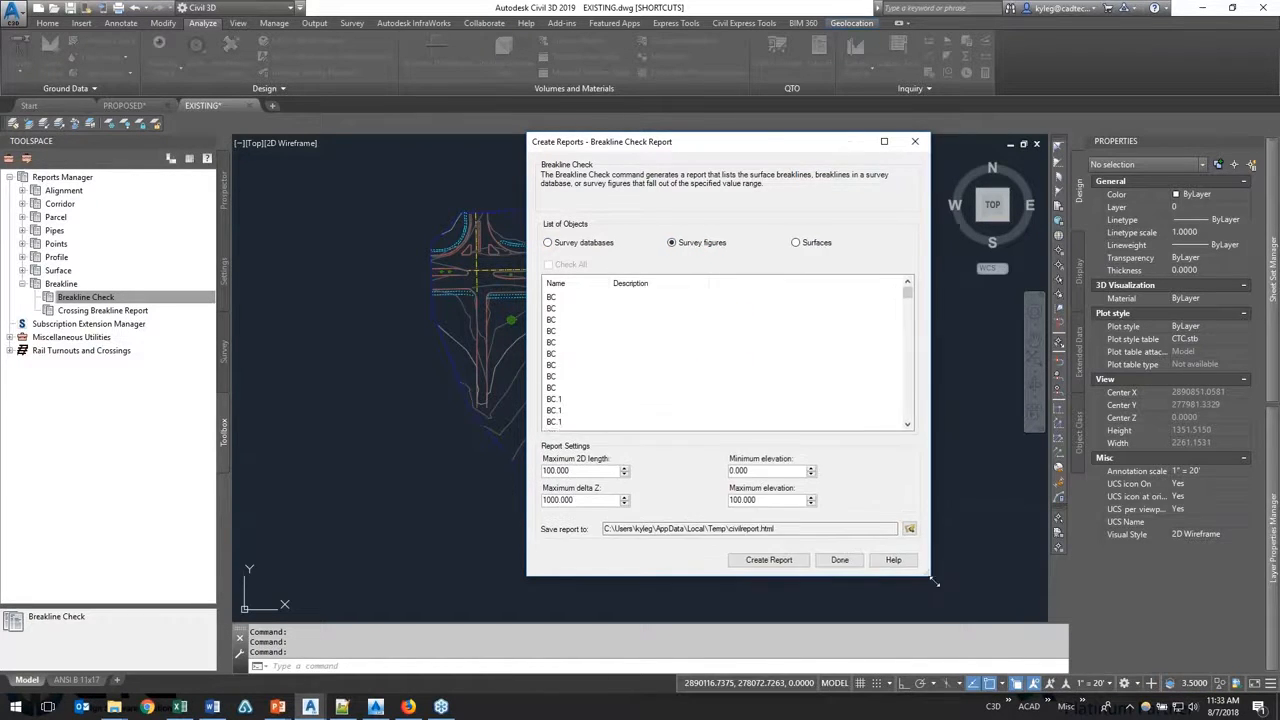
{"action": "left_click", "coordinate": [818, 248]}
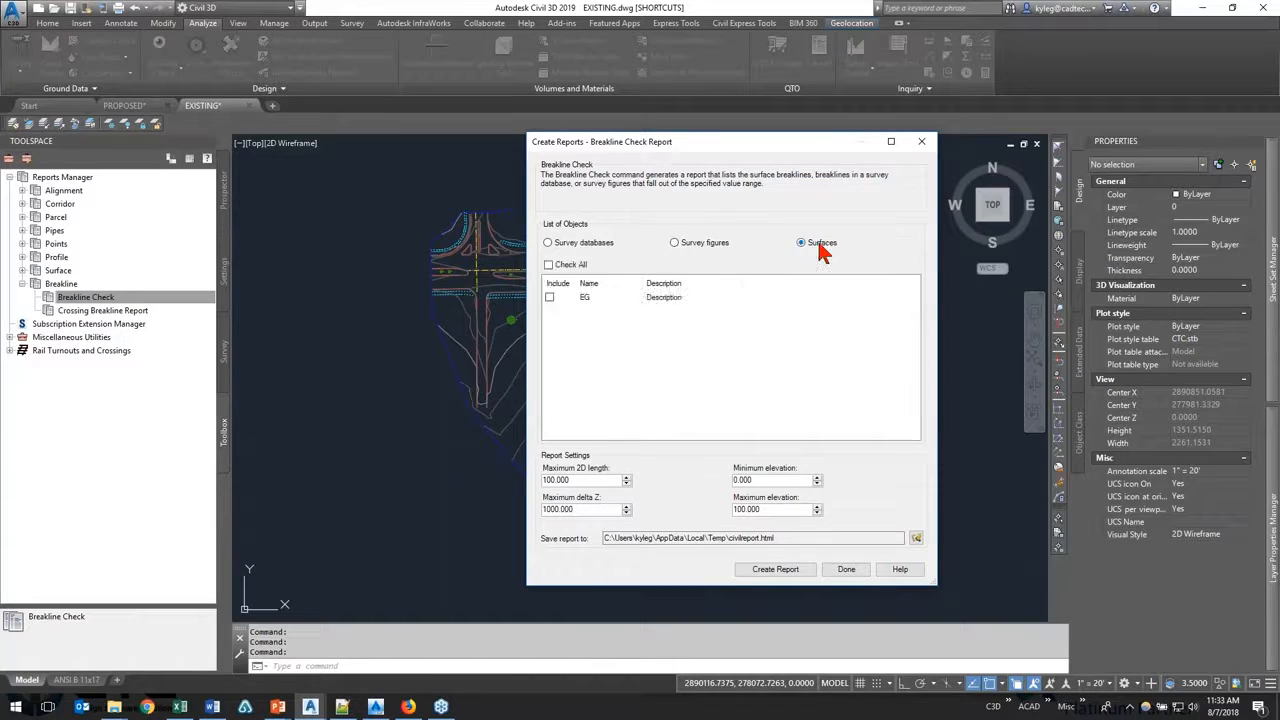
{"action": "left_click", "coordinate": [706, 249]}
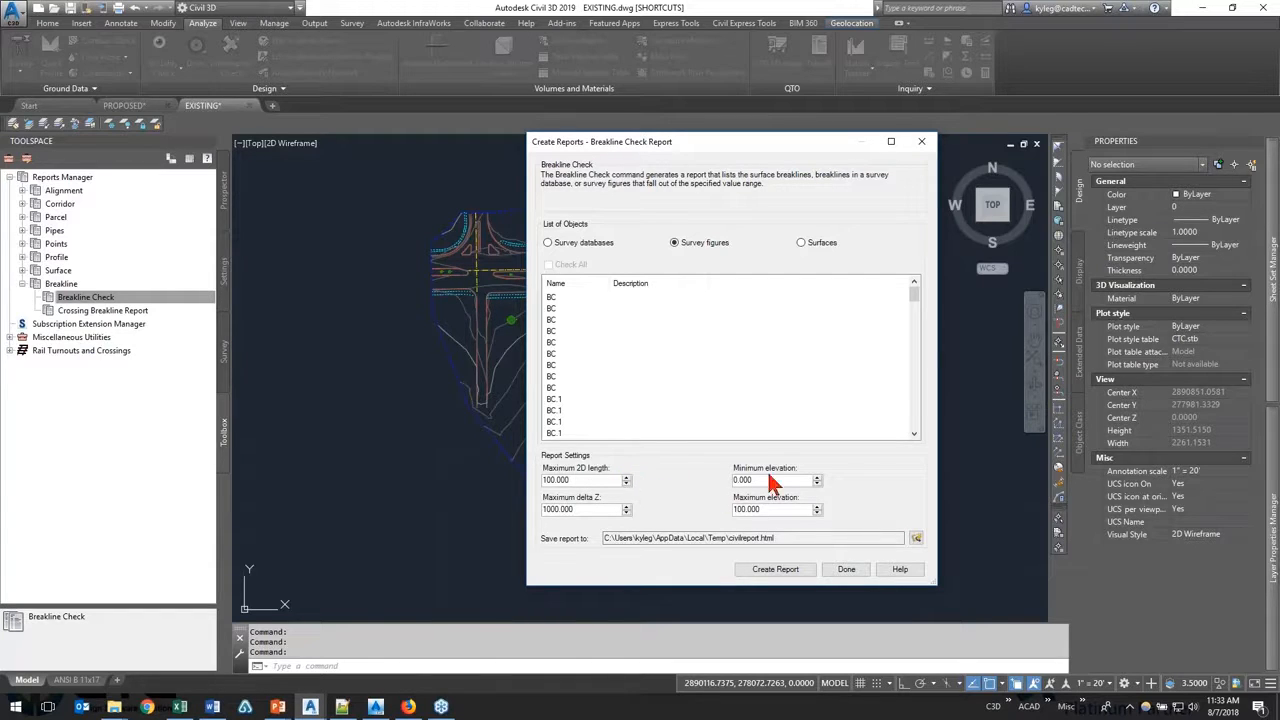
Step: Try to set the Breakline Check report's minimum elevation to 815
{"action": "left_click_drag", "start_coordinate": [577, 480], "coordinate": [487, 478]}
{"action": "double_click", "coordinate": [596, 510]}
{"action": "double_click", "coordinate": [780, 480]}
{"action": "type", "text": "815"}
{"action": "key", "text": "Return"}
{"action": "key", "text": "Tab"}
Step: Set the Breakline Check report's maximum elevation to 820 and its minimum elevation to 815
{"action": "key", "text": "Tab"}
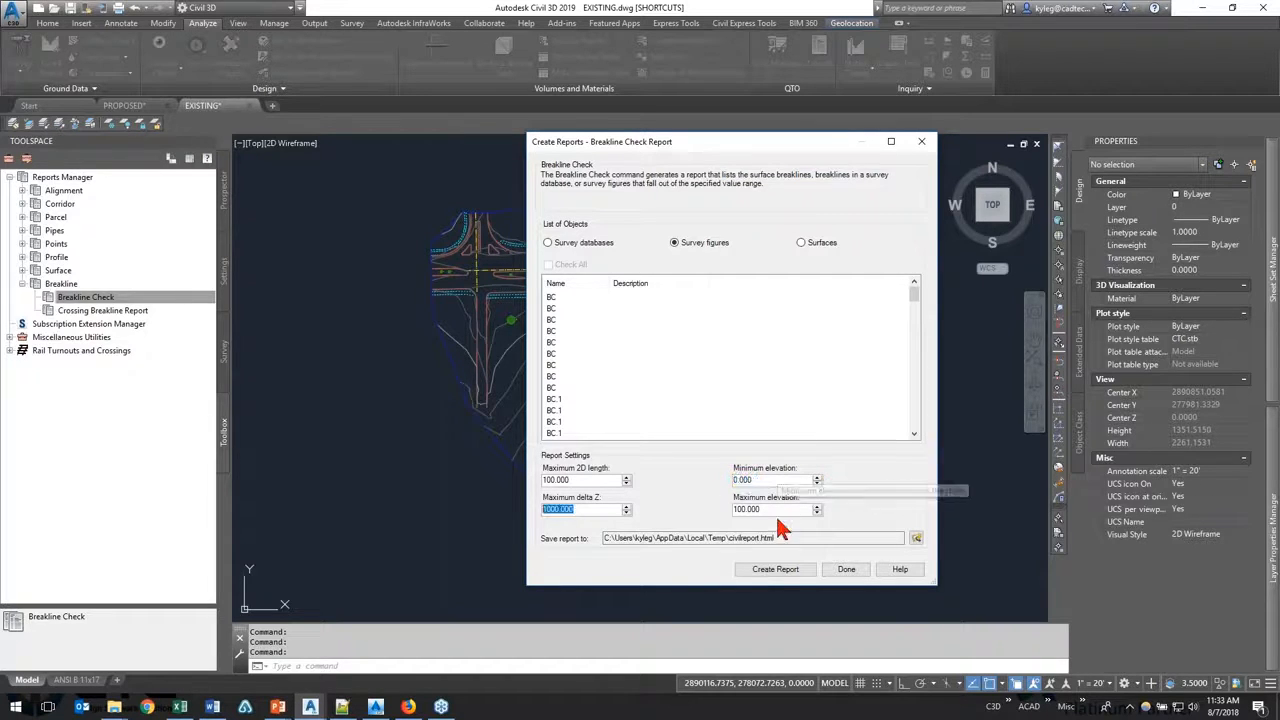
{"action": "left_click_drag", "start_coordinate": [780, 509], "coordinate": [636, 502]}
{"action": "type", "text": "820"}
{"action": "key", "text": "Tab"}
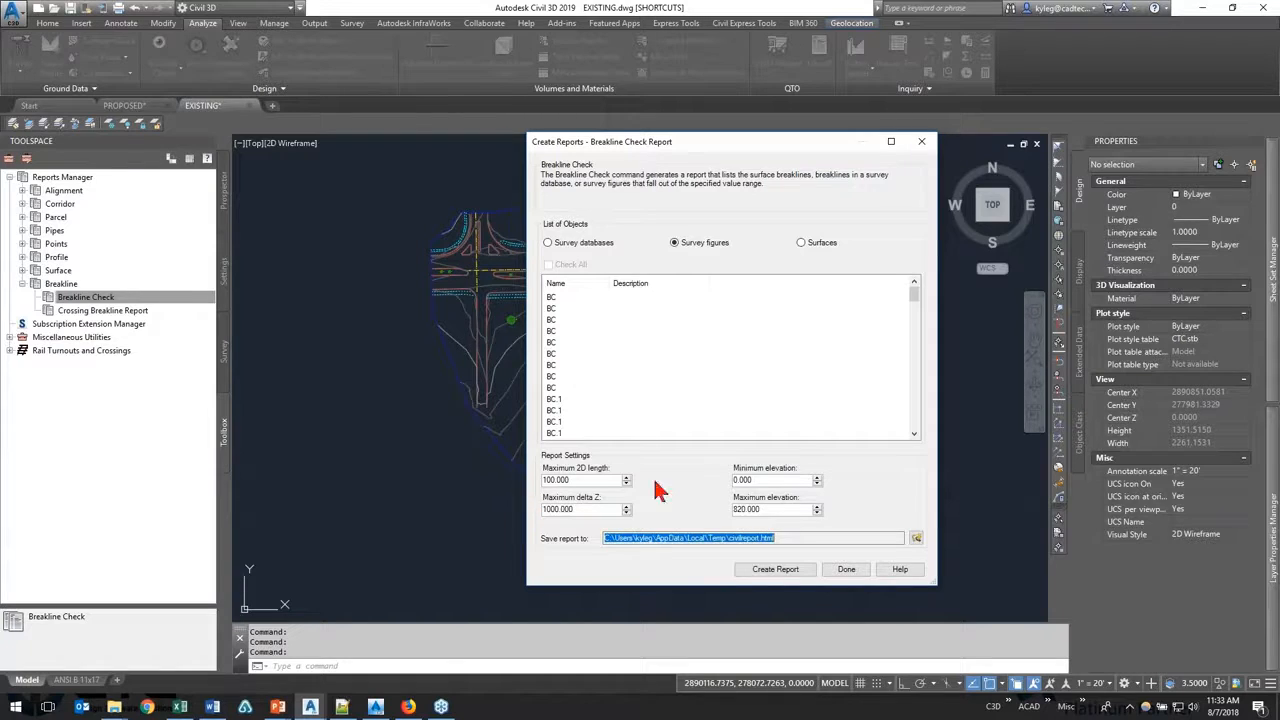
{"action": "left_click", "coordinate": [778, 484]}
{"action": "type", "text": "8"}
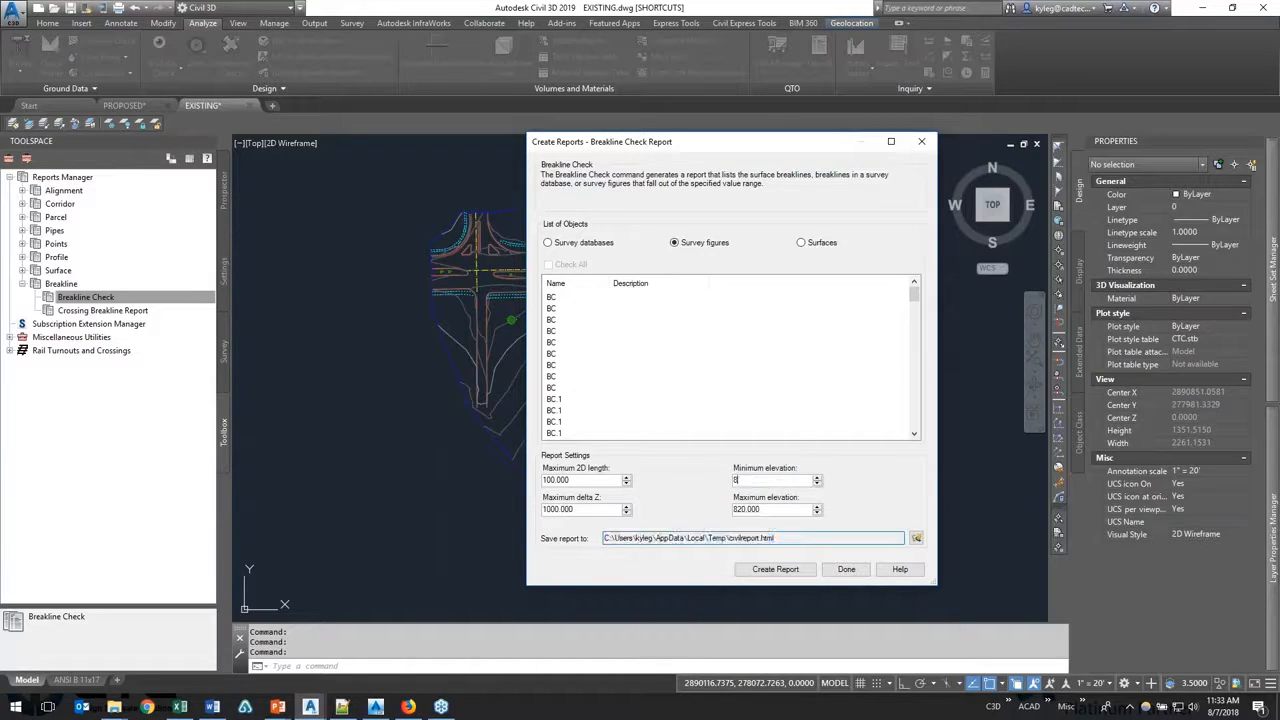
{"action": "type", "text": "15"}
{"action": "key", "text": "Tab"}
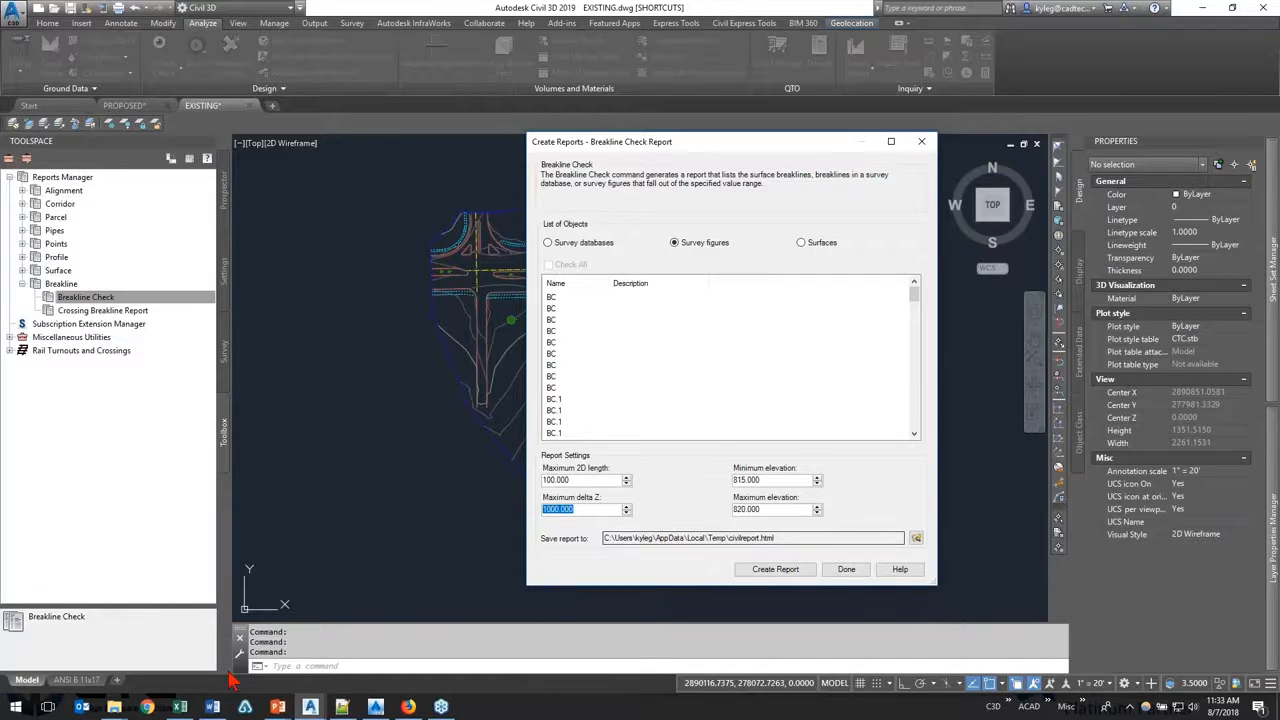
Step: Open the saved 08_Breakline Check.html from the Reports folder, examine the Problem entries of the listed breaklines, and close it
{"action": "left_click", "coordinate": [104, 706]}
{"action": "left_click", "coordinate": [114, 706]}
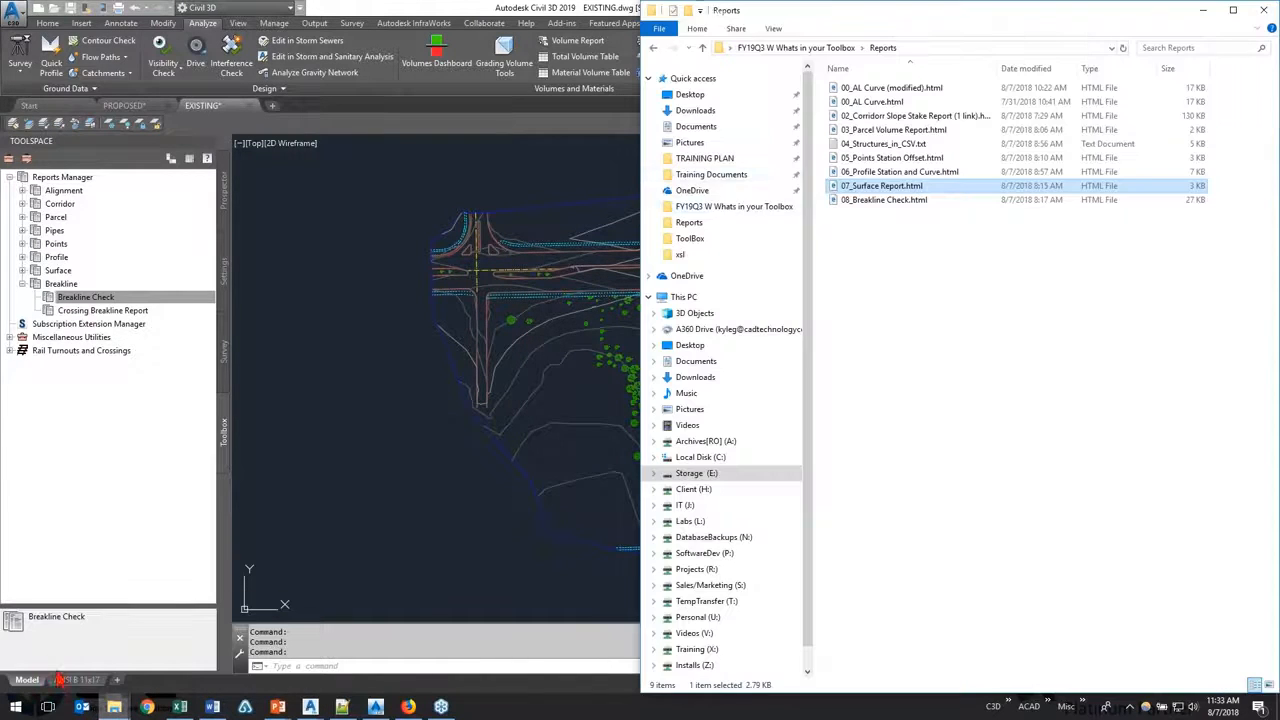
{"action": "double_click", "coordinate": [935, 200]}
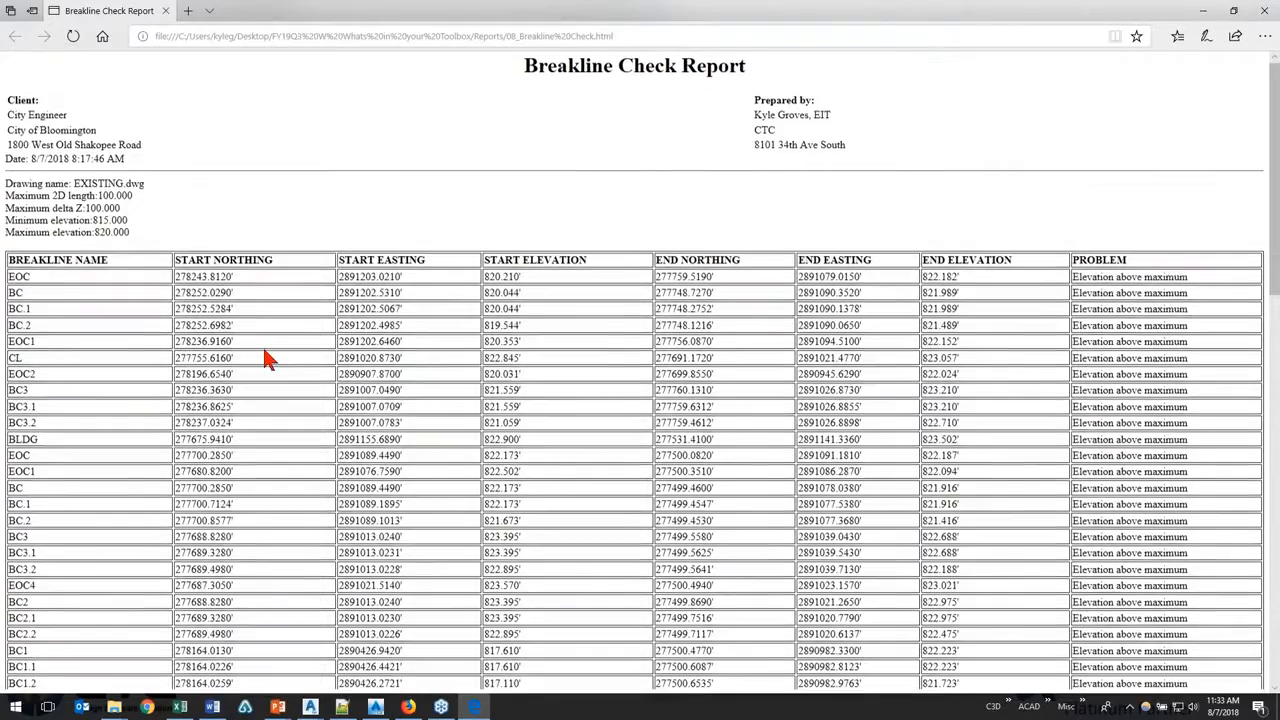
{"action": "scroll", "coordinate": [266, 357], "scroll_direction": "down", "scroll_amount": 10}
{"action": "scroll", "coordinate": [182, 256], "scroll_direction": "up", "scroll_amount": 3}
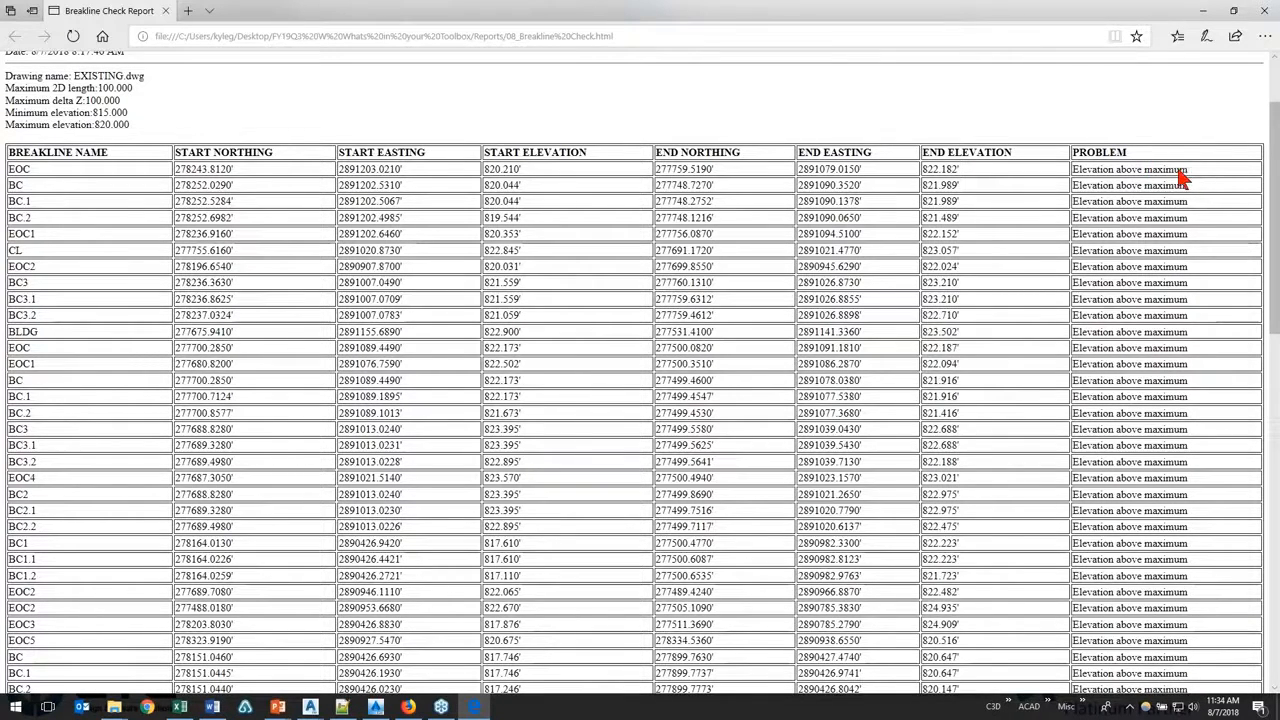
{"action": "left_click_drag", "start_coordinate": [1188, 172], "coordinate": [1080, 178]}
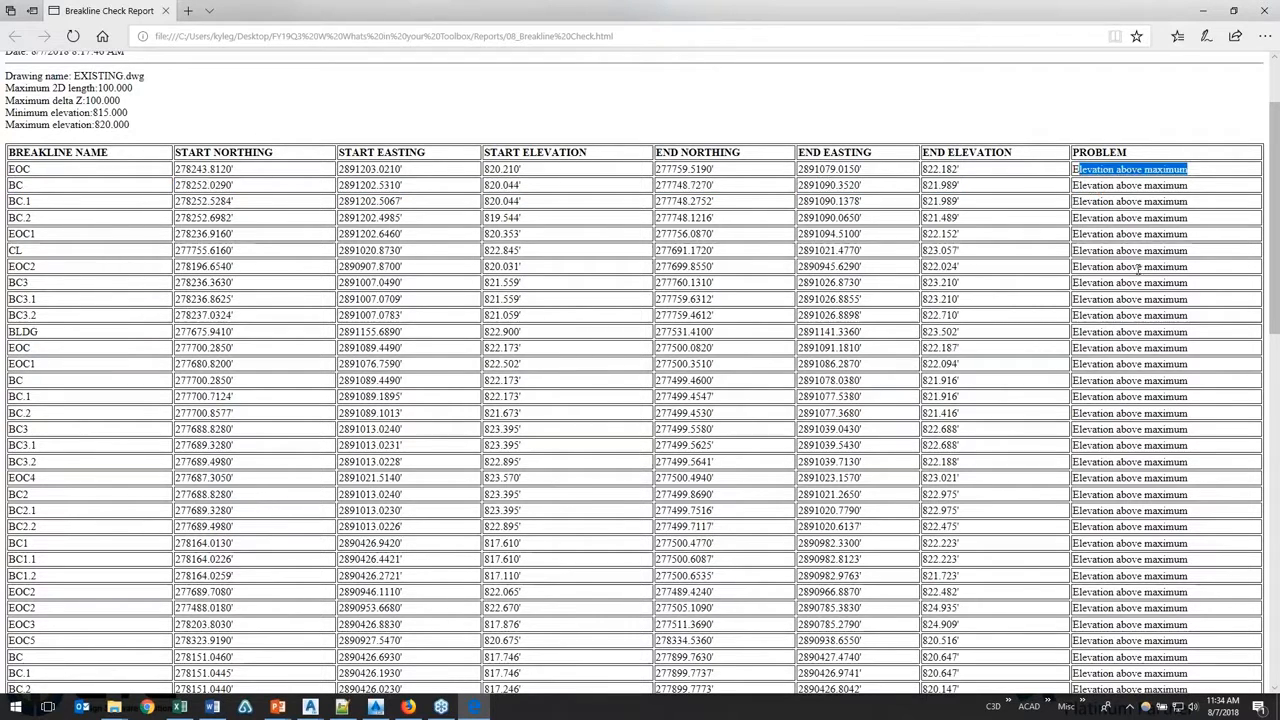
{"action": "left_click_drag", "start_coordinate": [1181, 268], "coordinate": [1090, 278]}
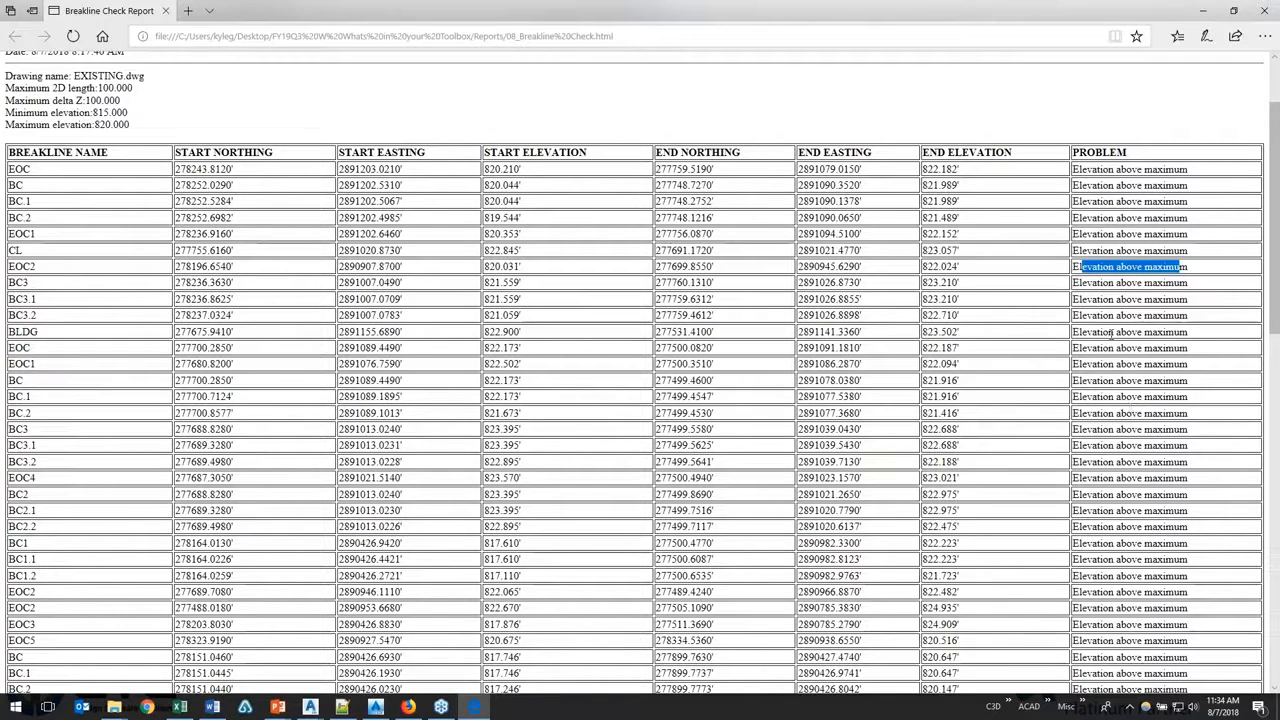
{"action": "left_click", "coordinate": [1258, 10]}
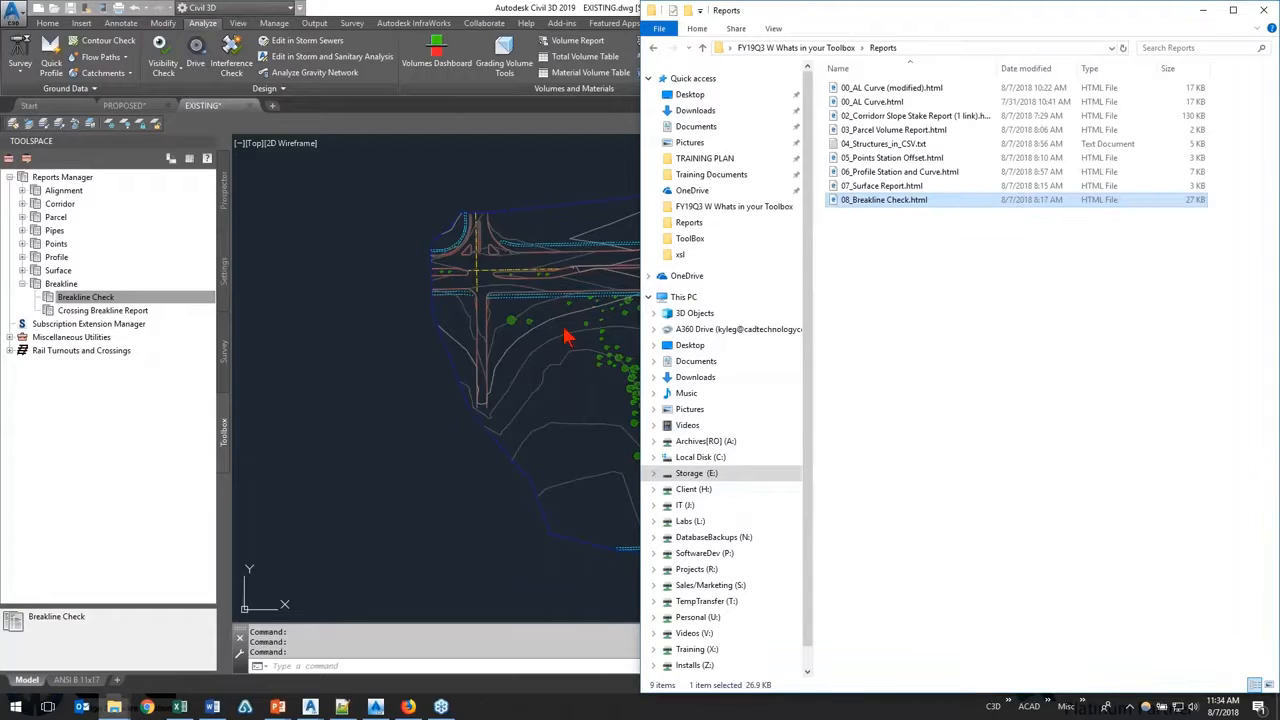
Step: Return to Civil 3D, briefly review the Alignment reports, collapse the Reports Manager and expand Miscellaneous Utilities
{"action": "left_click", "coordinate": [304, 360]}
{"action": "left_click", "coordinate": [22, 283]}
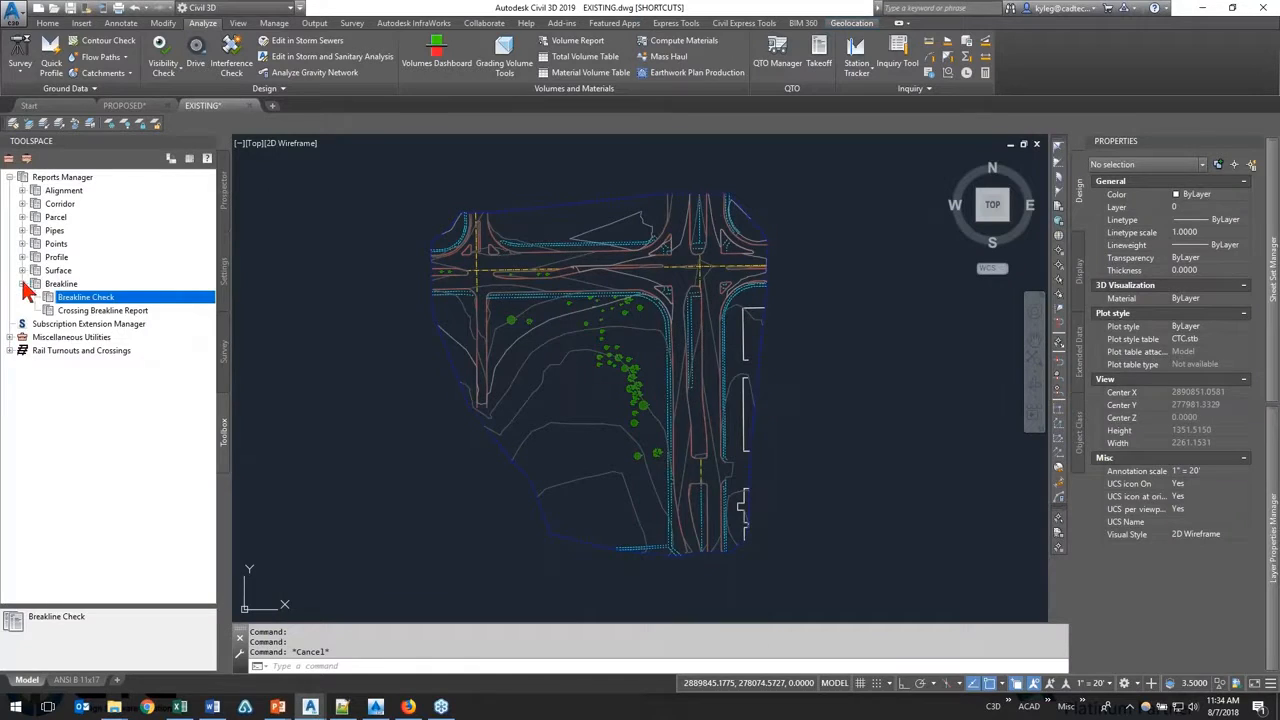
{"action": "left_click", "coordinate": [10, 180]}
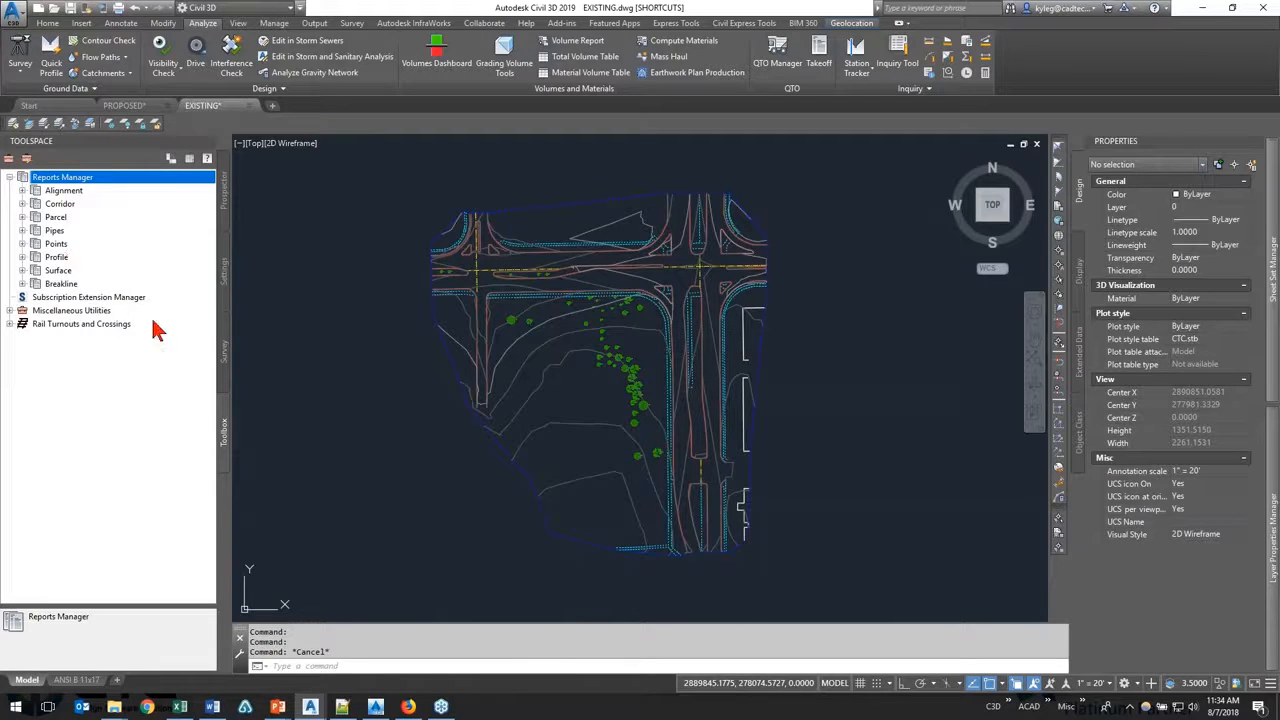
{"action": "left_click", "coordinate": [23, 191]}
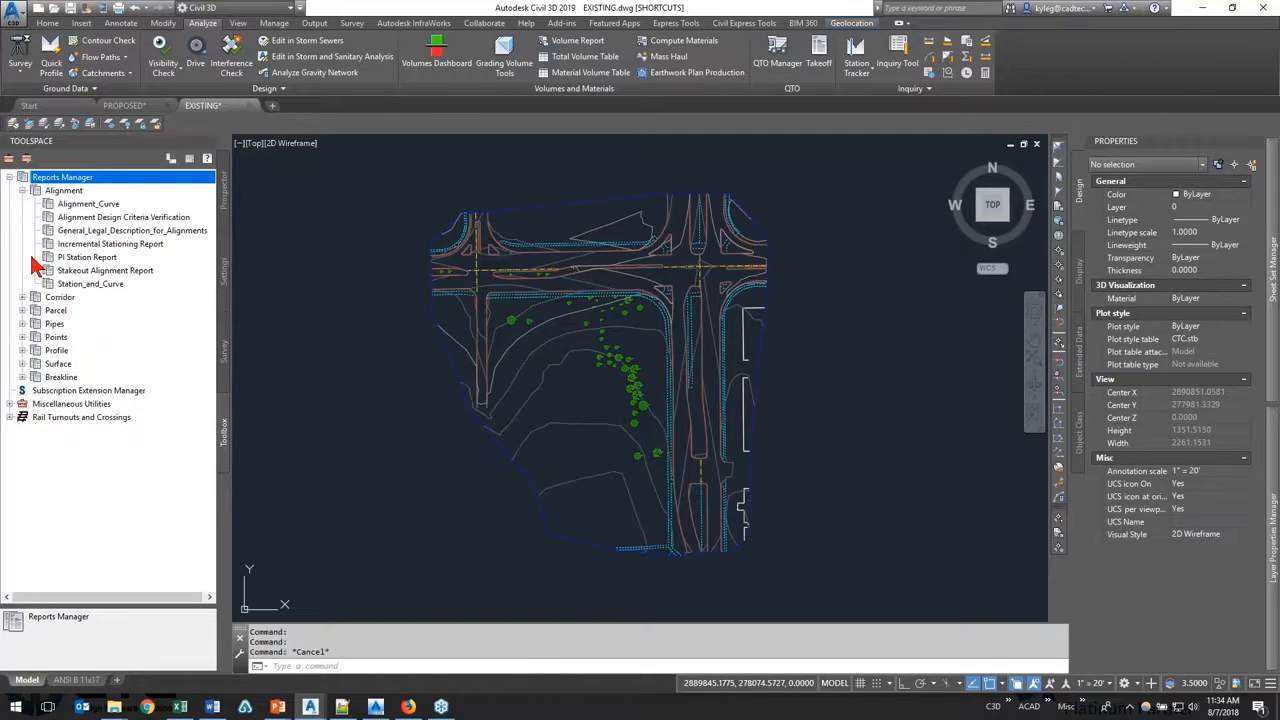
{"action": "left_click", "coordinate": [10, 177]}
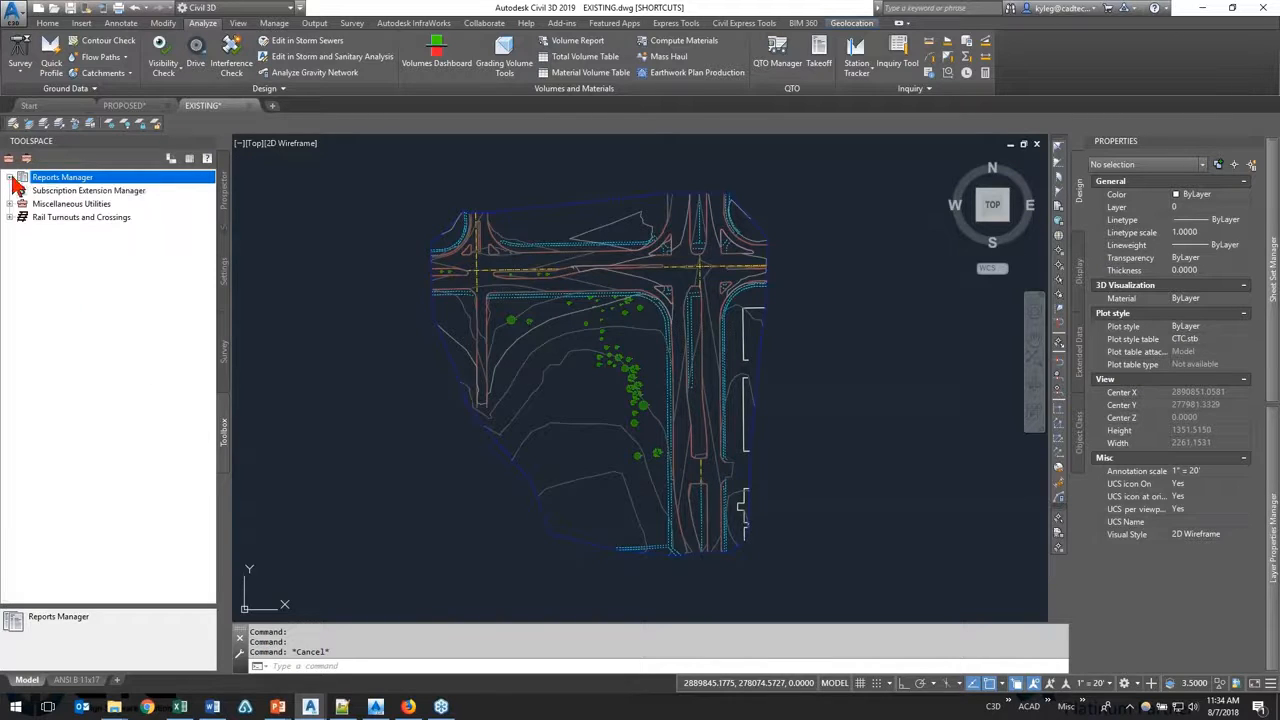
{"action": "left_click", "coordinate": [9, 204]}
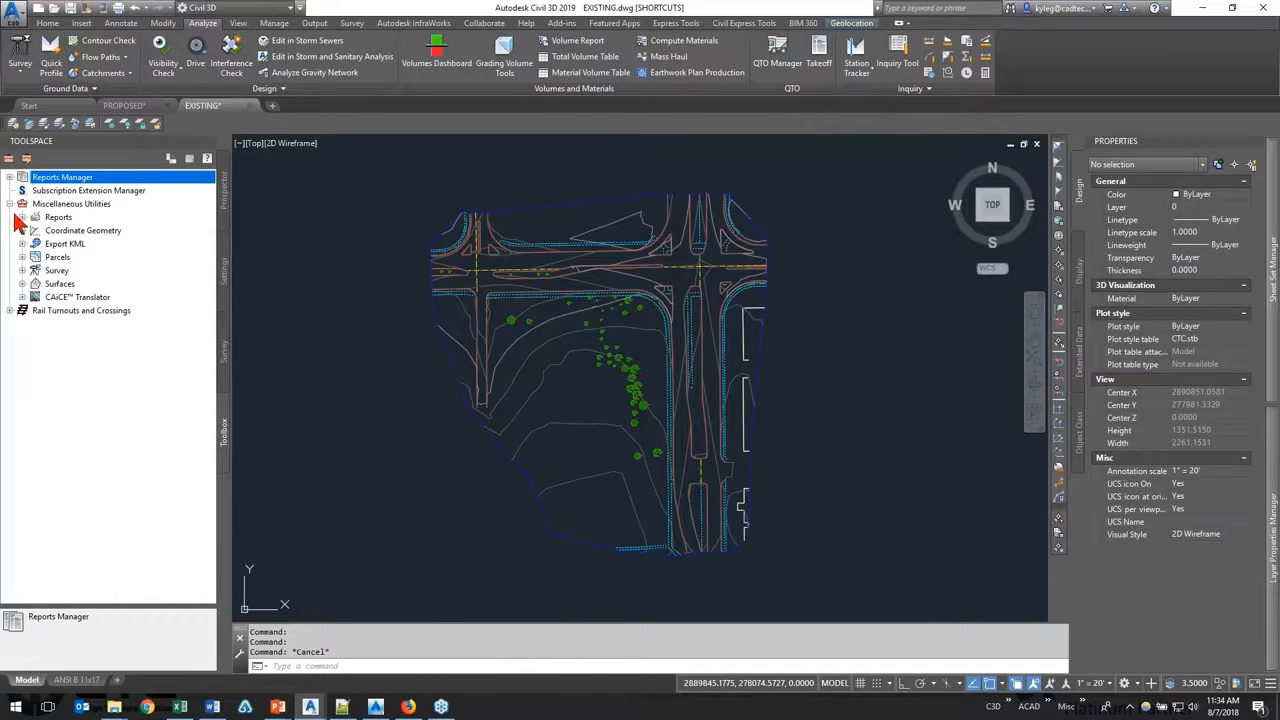
Step: Switch to the PowerPoint slide show and reveal the Miscellaneous Utilities and Additional Civil 3D Content points on Other Toolbox Highlights
{"action": "mouse_move", "coordinate": [212, 707]}
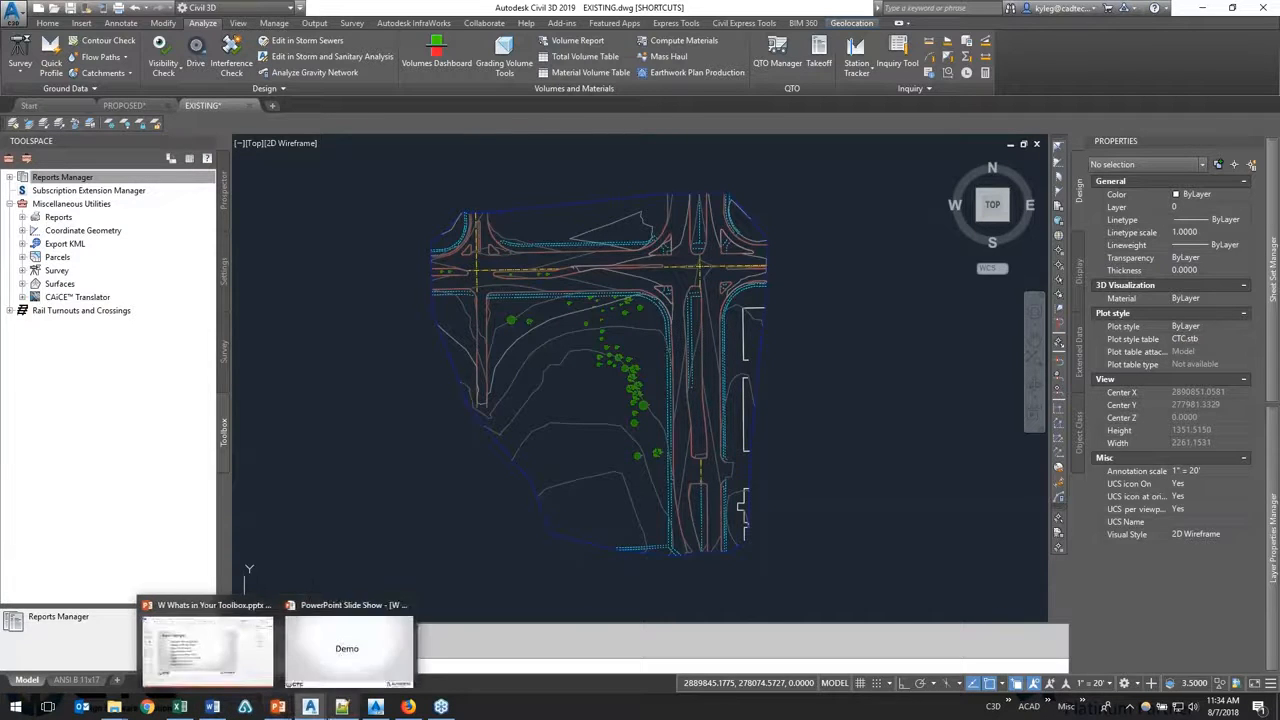
{"action": "key", "text": "super+Tab"}
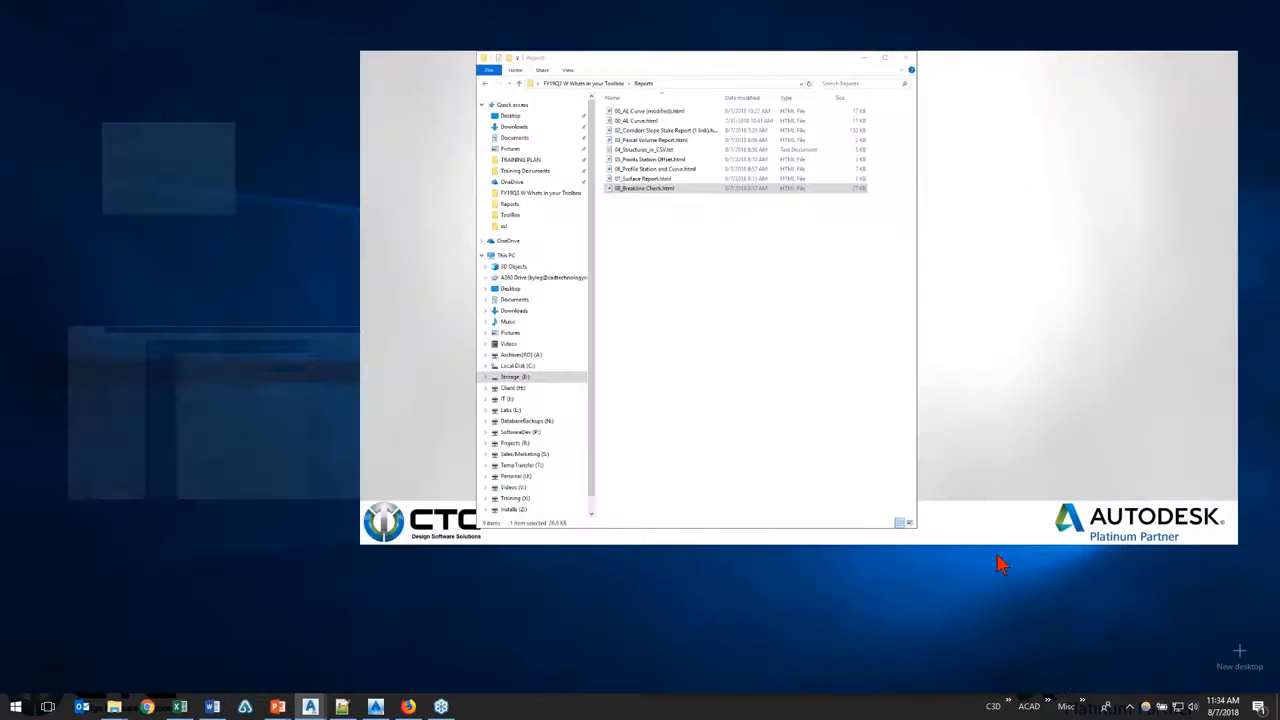
{"action": "left_click", "coordinate": [1000, 222]}
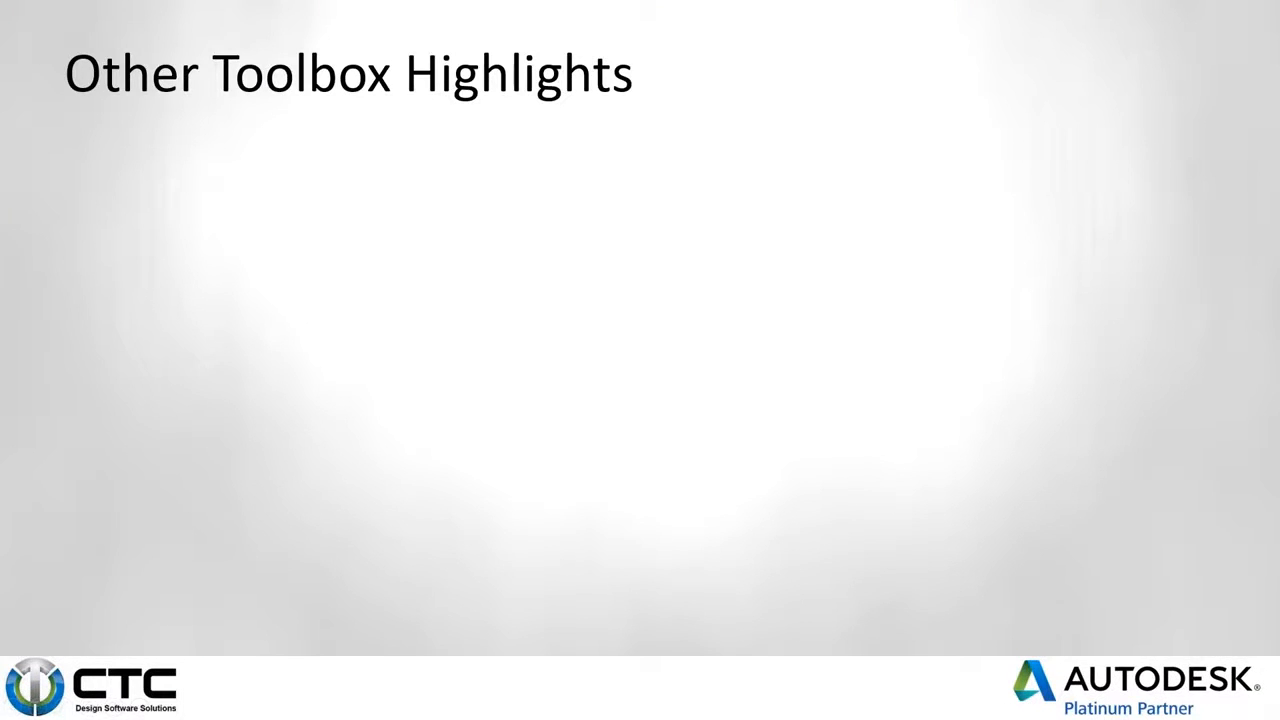
{"action": "key", "text": "Right"}
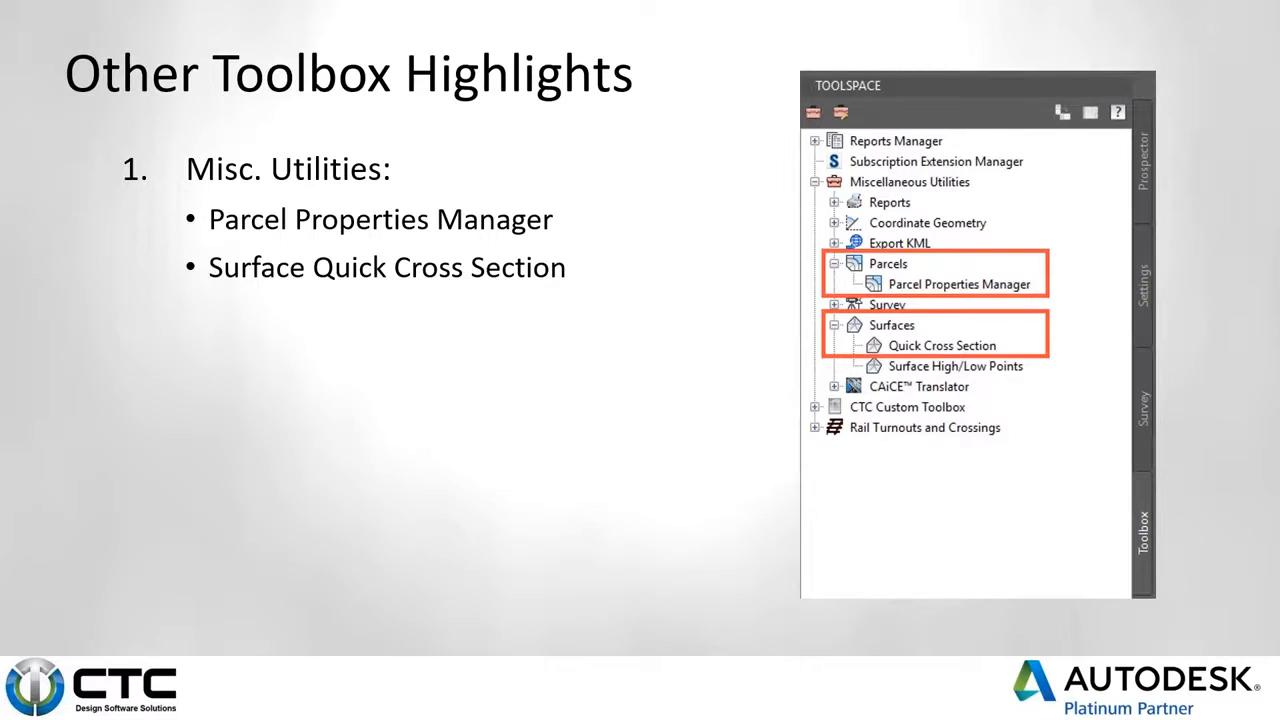
{"action": "key", "text": "Right"}
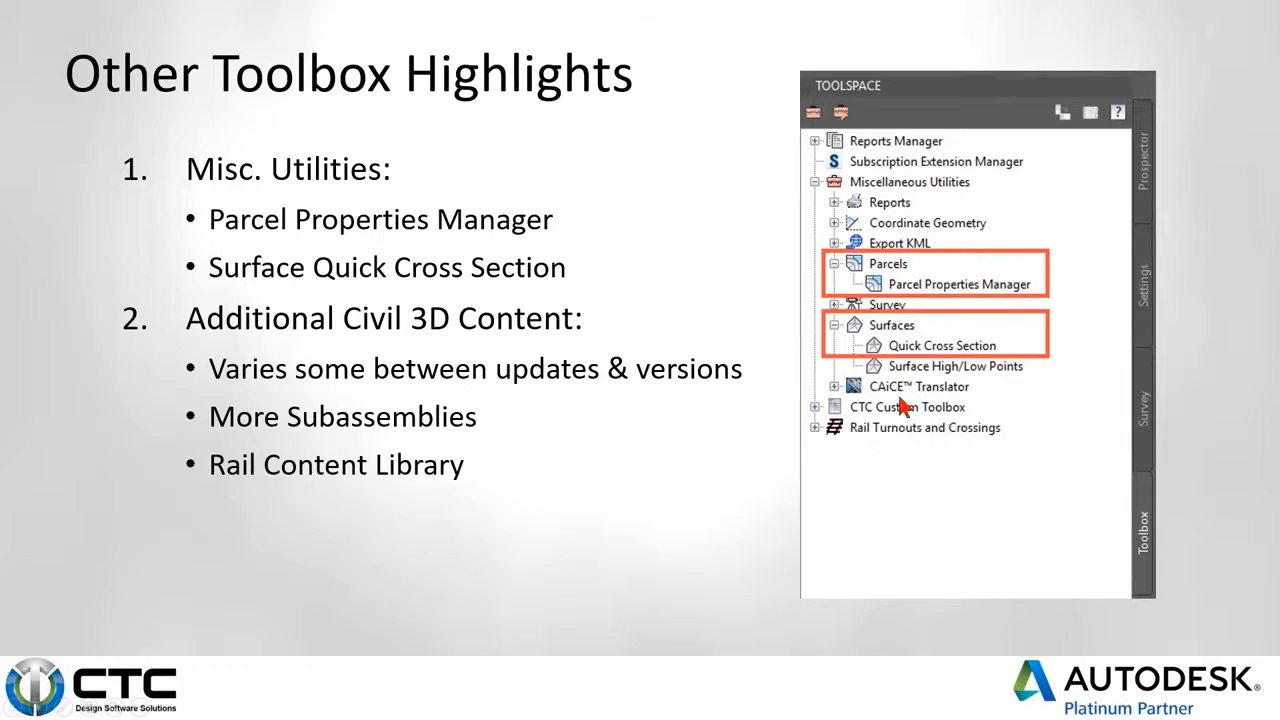
Step: Switch to AutoCAD Civil 3D 2016 and review its Productivity Pack 1 and 2 entries, including the Extract Corridor Feature Lines description
{"action": "key", "text": "alt+Tab"}
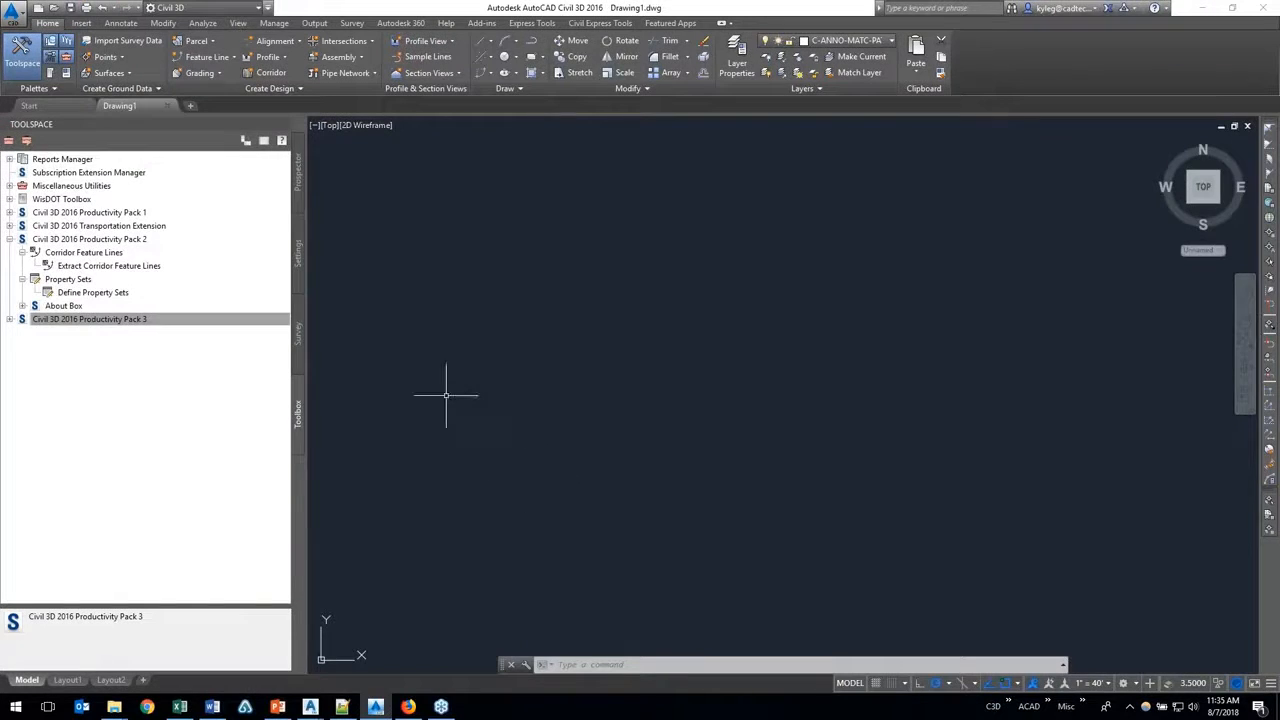
{"action": "left_click", "coordinate": [133, 214]}
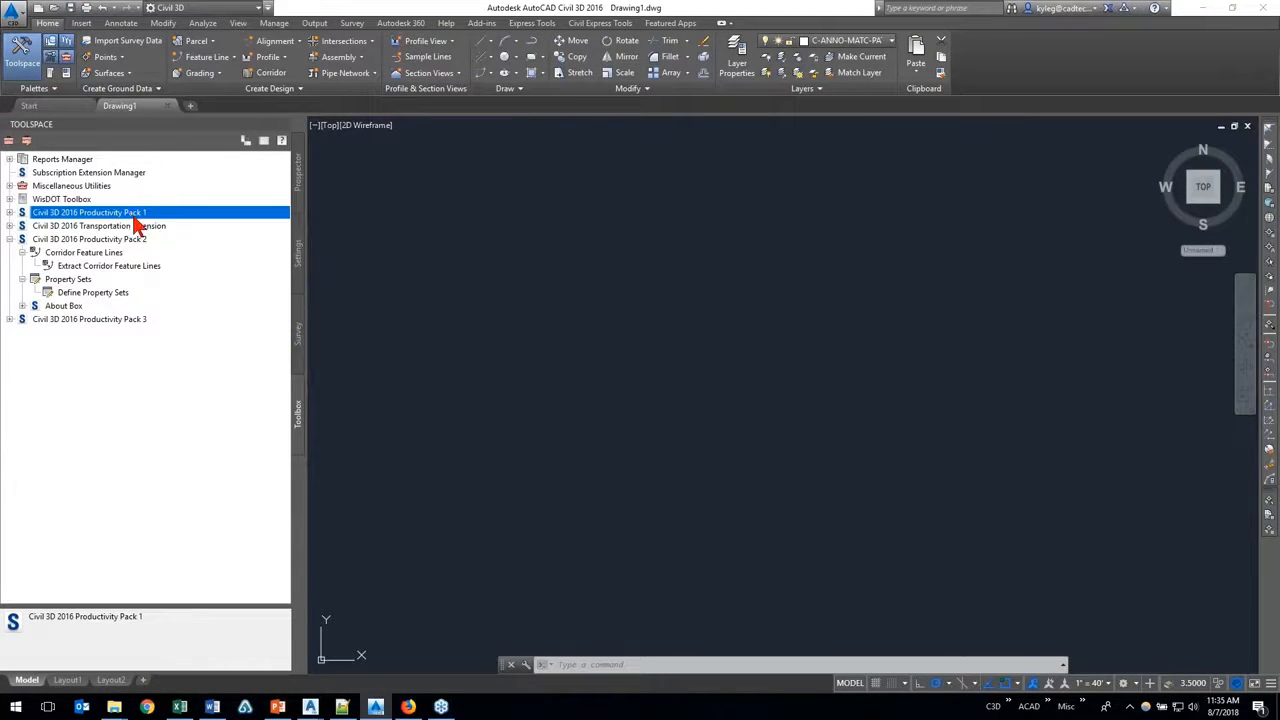
{"action": "left_click", "coordinate": [156, 240]}
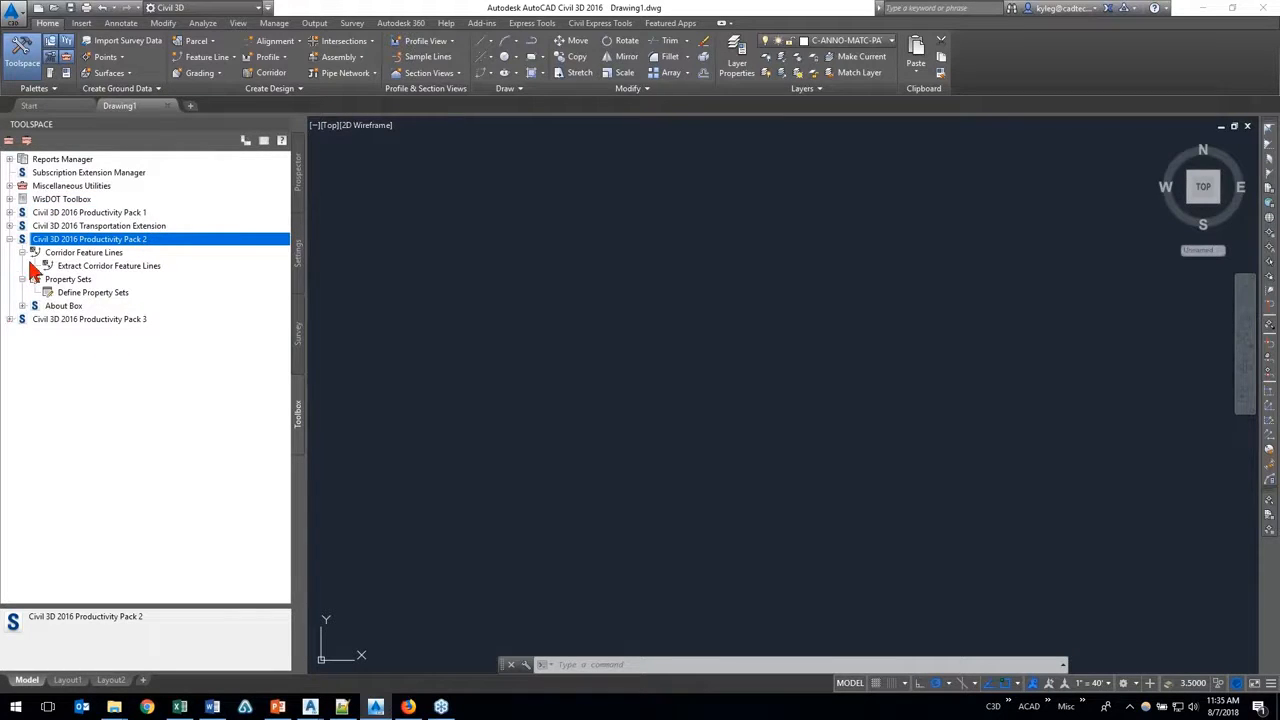
{"action": "left_click", "coordinate": [106, 254]}
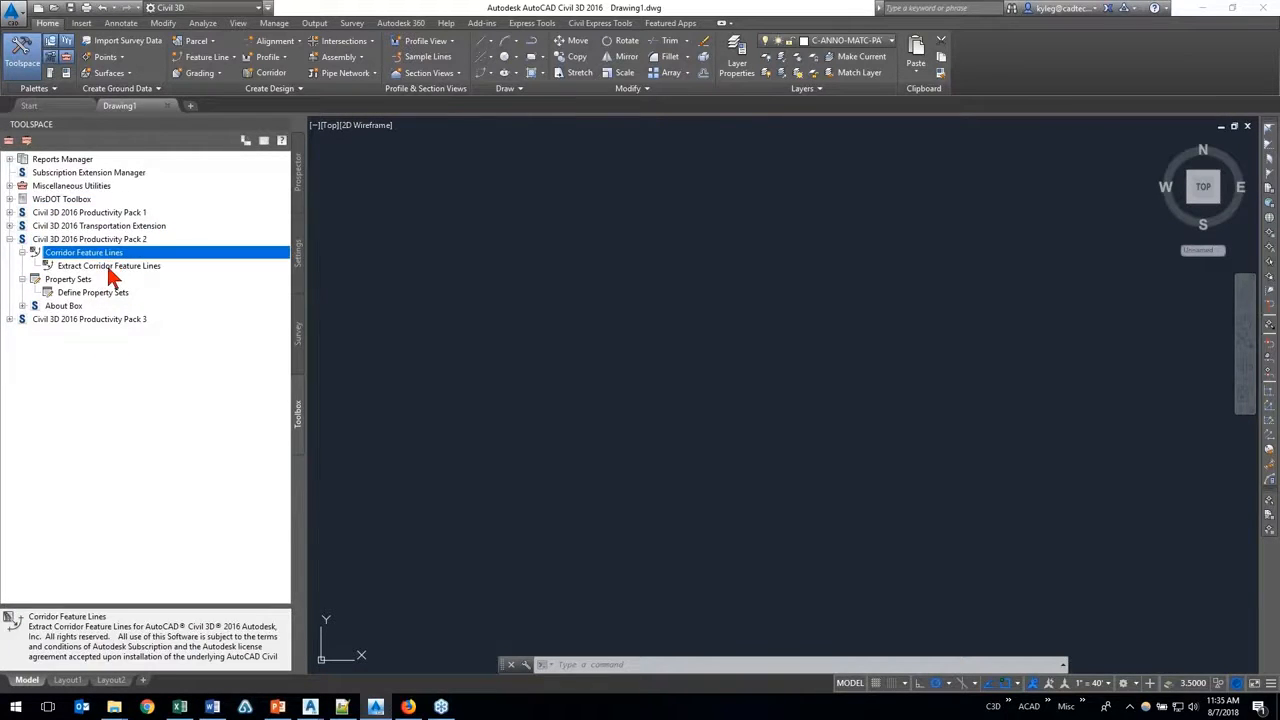
{"action": "left_click", "coordinate": [112, 267]}
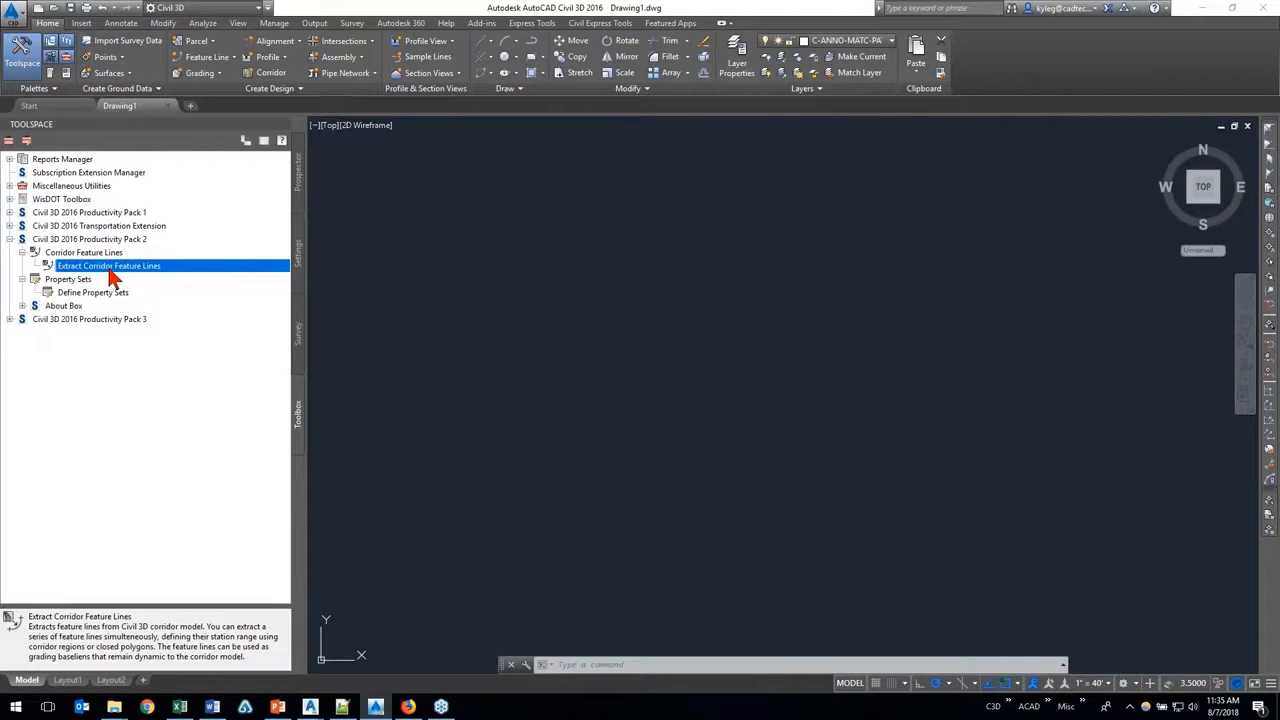
Step: Switch to the PROPOSED.dwg drawing in Civil 3D 2019 and bring up the roadway around station 2+00
{"action": "mouse_move", "coordinate": [313, 707]}
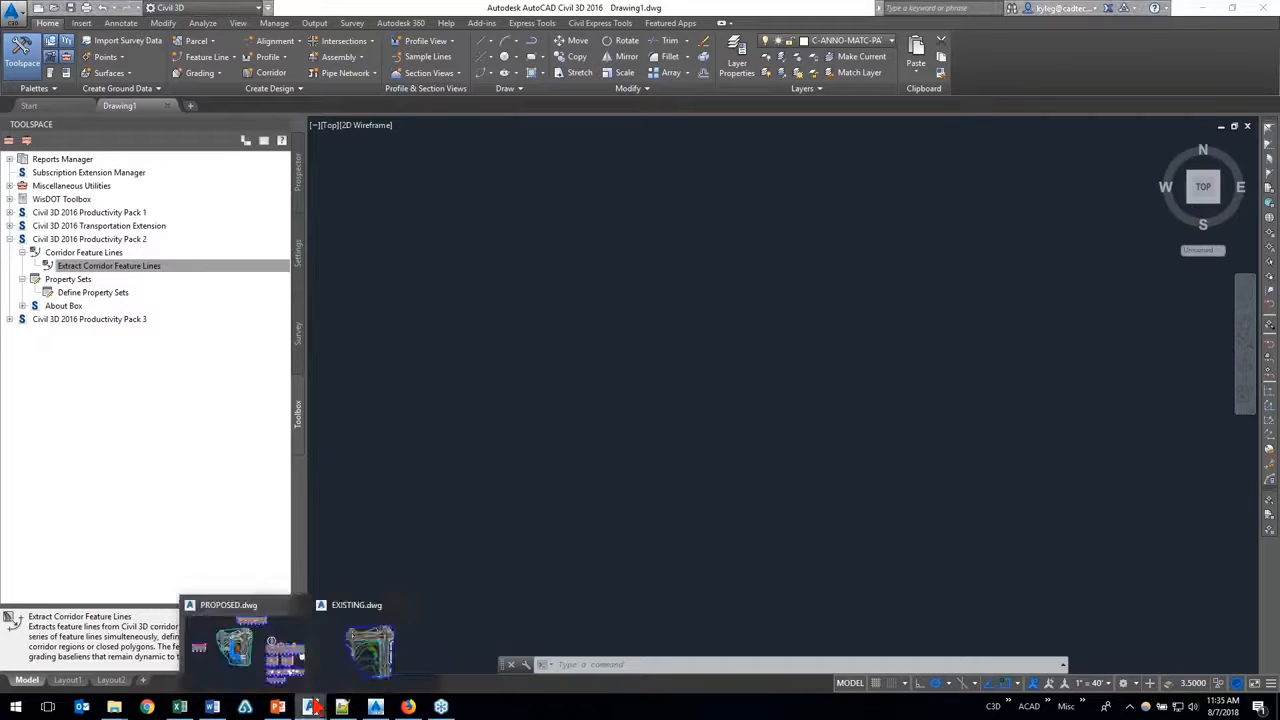
{"action": "left_click", "coordinate": [282, 665]}
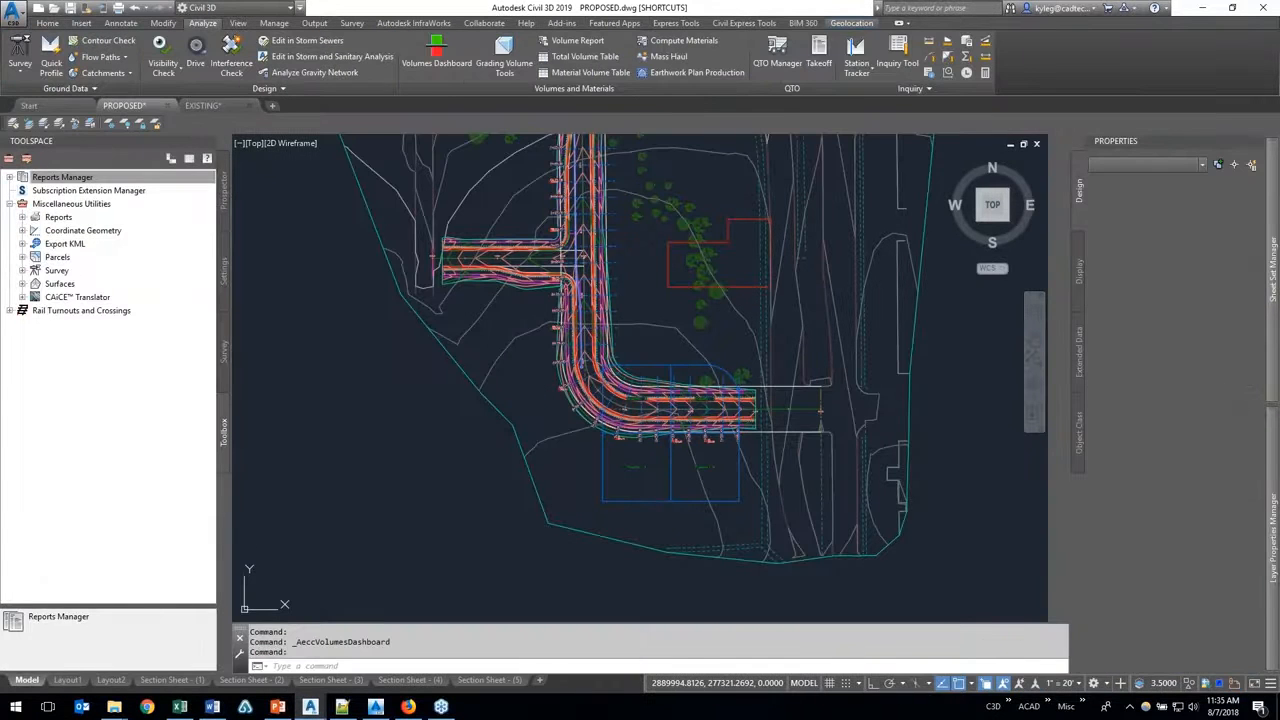
{"action": "scroll", "coordinate": [667, 422], "scroll_direction": "up", "scroll_amount": 3}
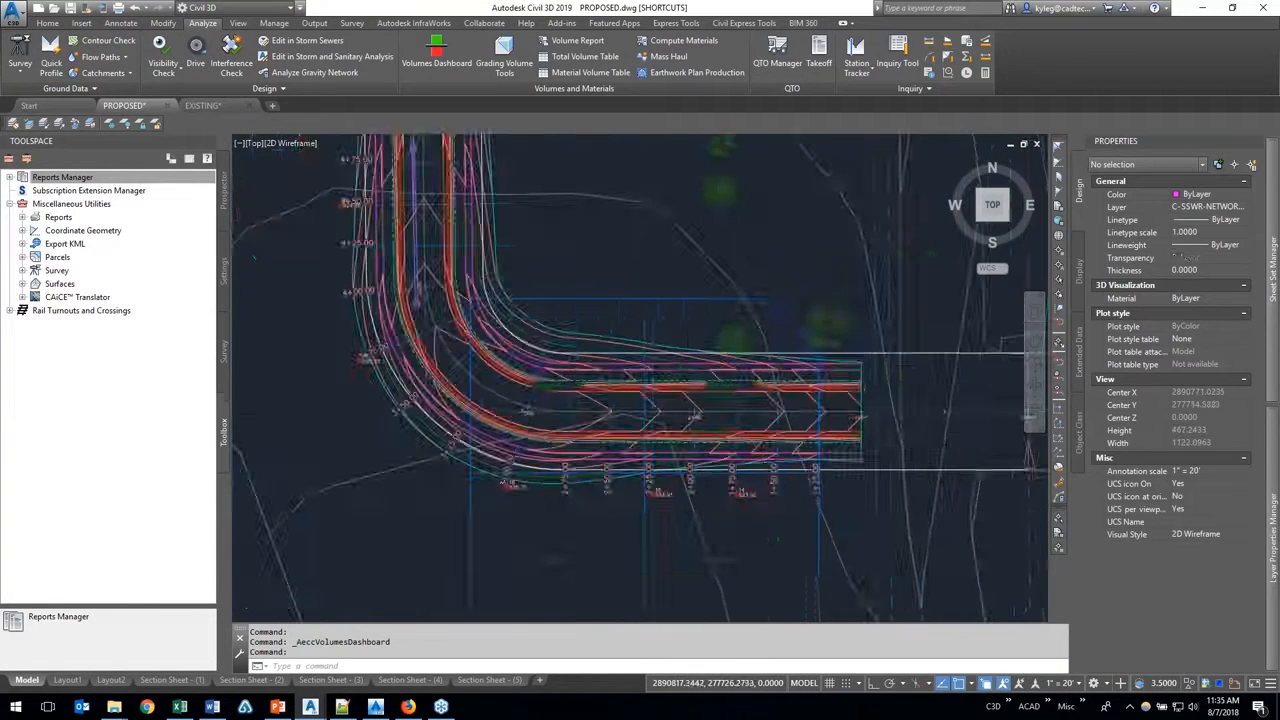
{"action": "scroll", "coordinate": [690, 418], "scroll_direction": "up", "scroll_amount": 8}
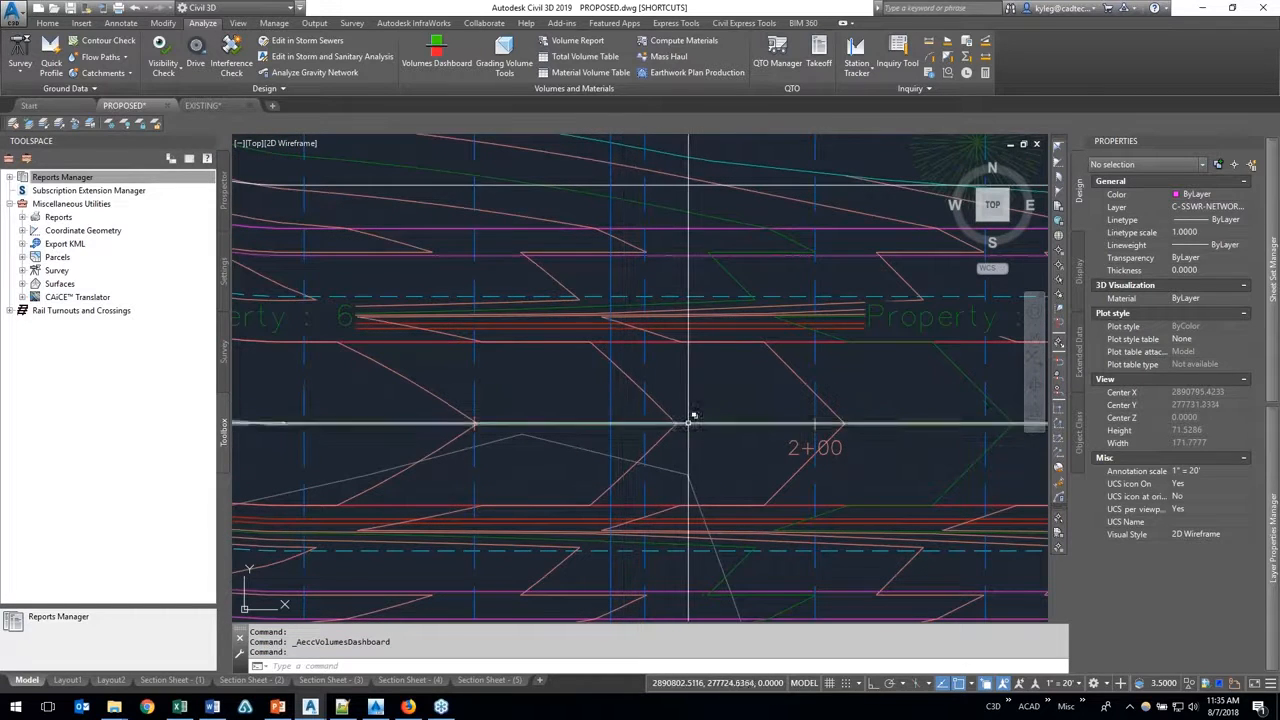
Step: Try to select the road corridor directly in the drawing near station 2+00
{"action": "left_click", "coordinate": [690, 423]}
{"action": "key", "text": "Escape"}
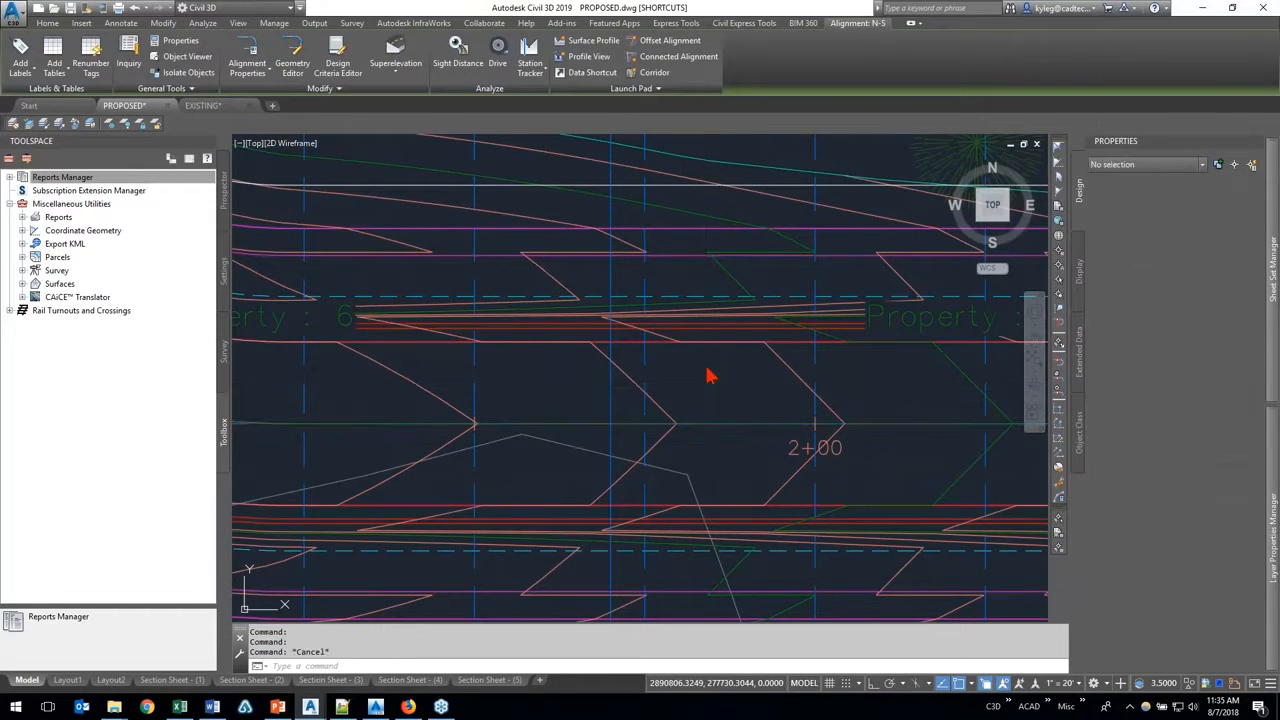
{"action": "left_click", "coordinate": [720, 267]}
{"action": "key", "text": "Escape"}
{"action": "left_click", "coordinate": [688, 257]}
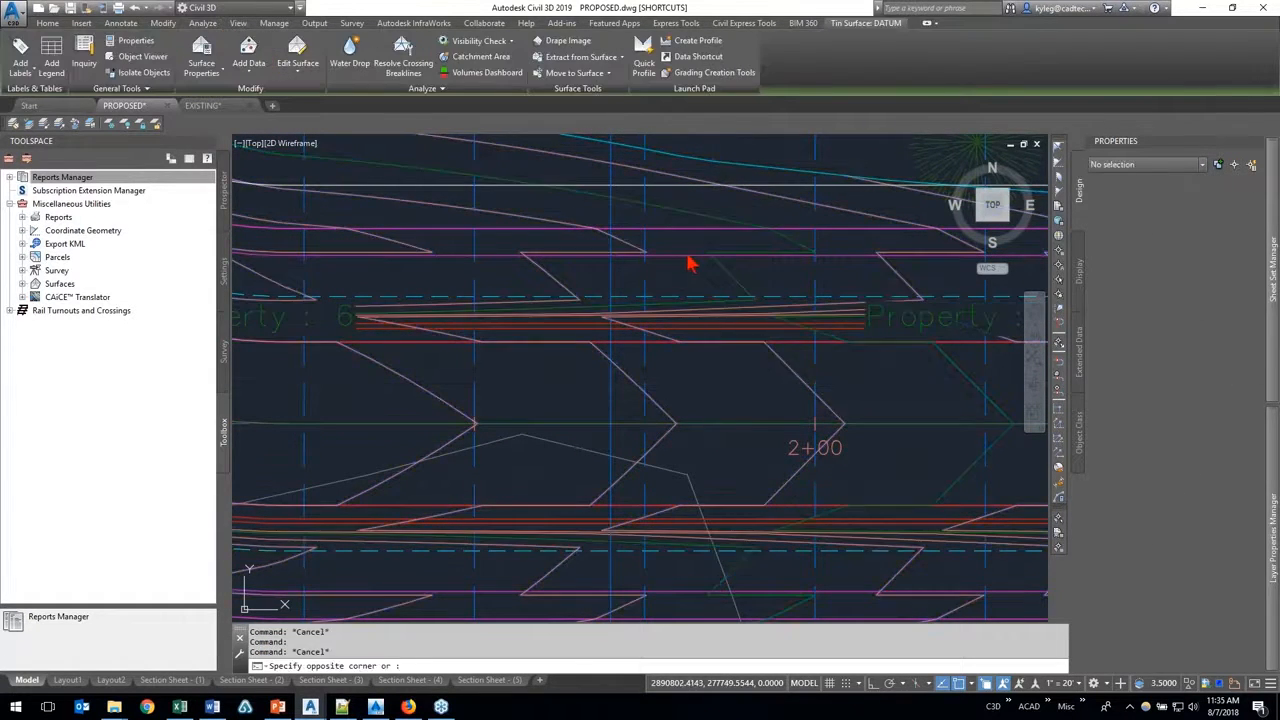
{"action": "left_click_drag", "start_coordinate": [687, 256], "coordinate": [682, 257]}
{"action": "key", "text": "Escape"}
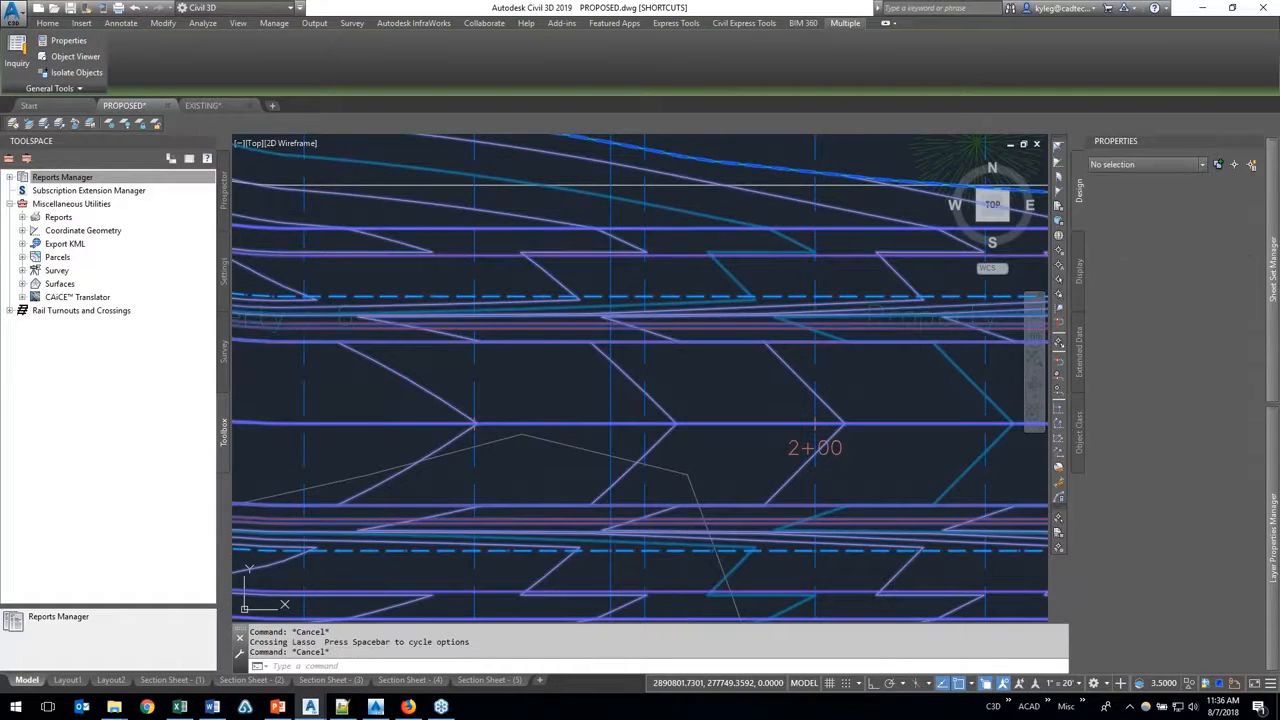
{"action": "left_click", "coordinate": [684, 257]}
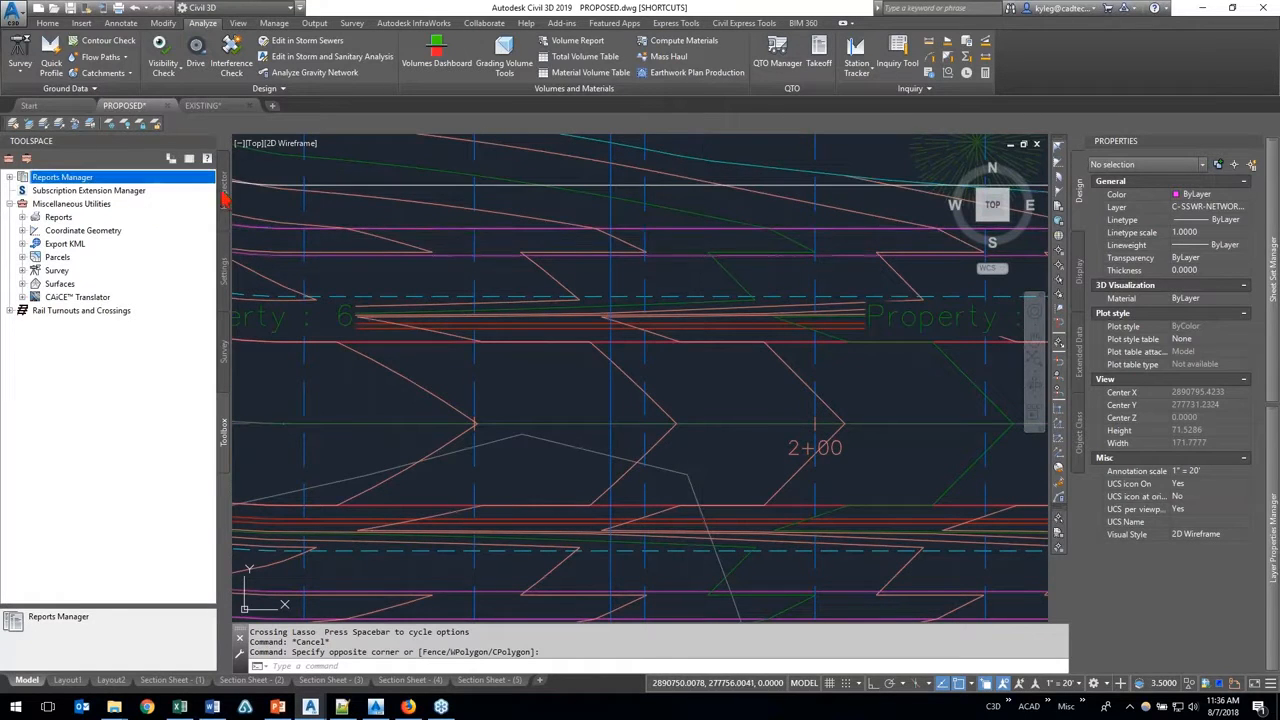
Step: Select the Essential Roadway corridor in the drawing through its Prospector entry and locate its Feature Lines from Corridor command
{"action": "left_click", "coordinate": [223, 195]}
{"action": "left_click", "coordinate": [22, 325]}
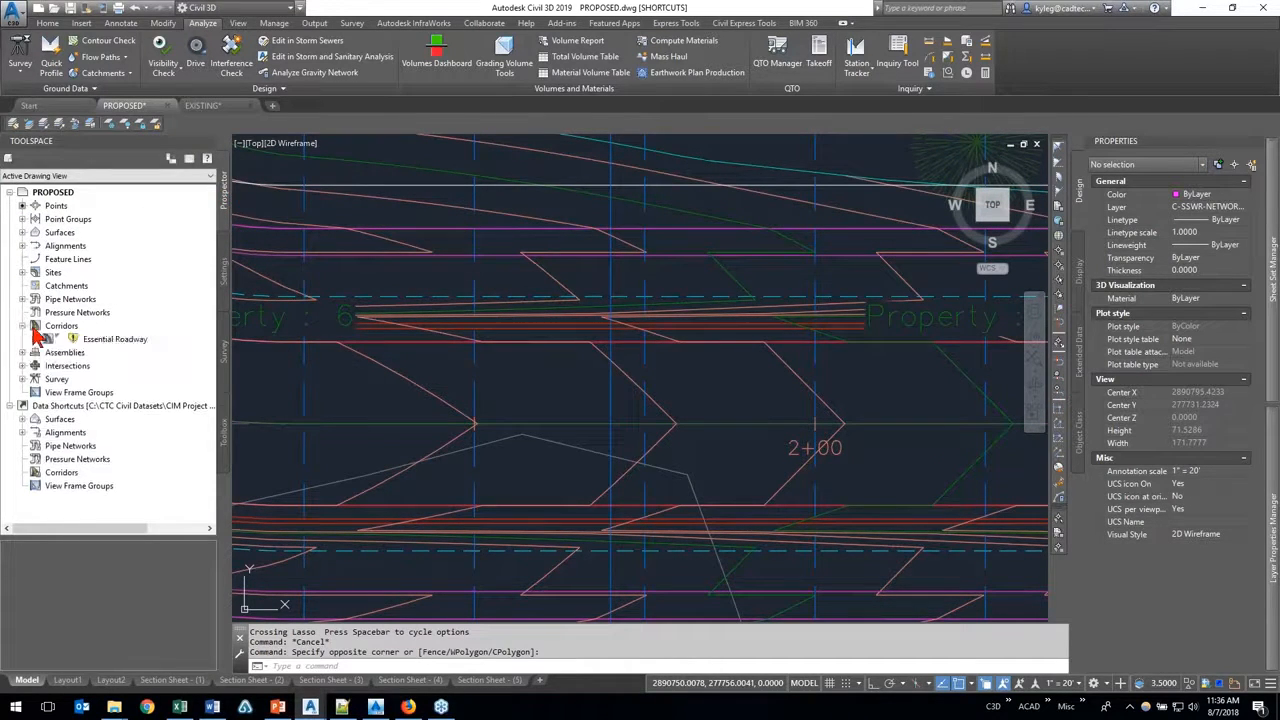
{"action": "right_click", "coordinate": [113, 343]}
{"action": "left_click", "coordinate": [192, 432]}
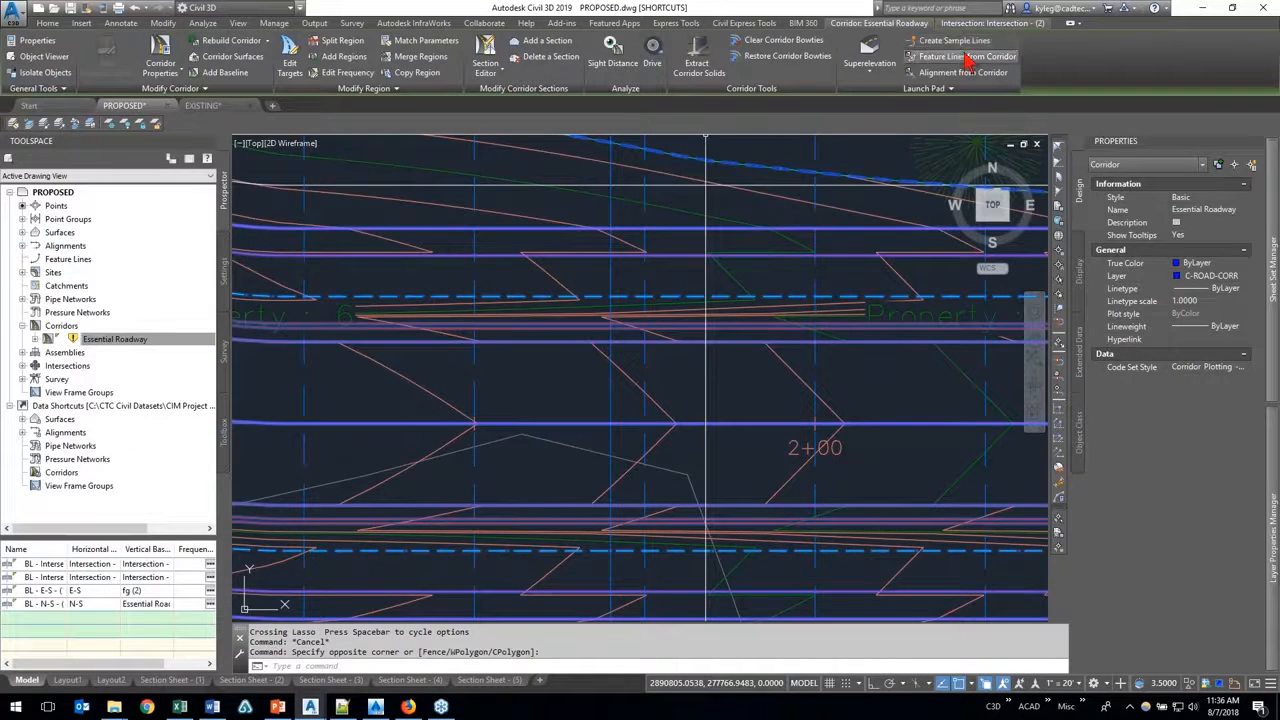
{"action": "left_click", "coordinate": [966, 57]}
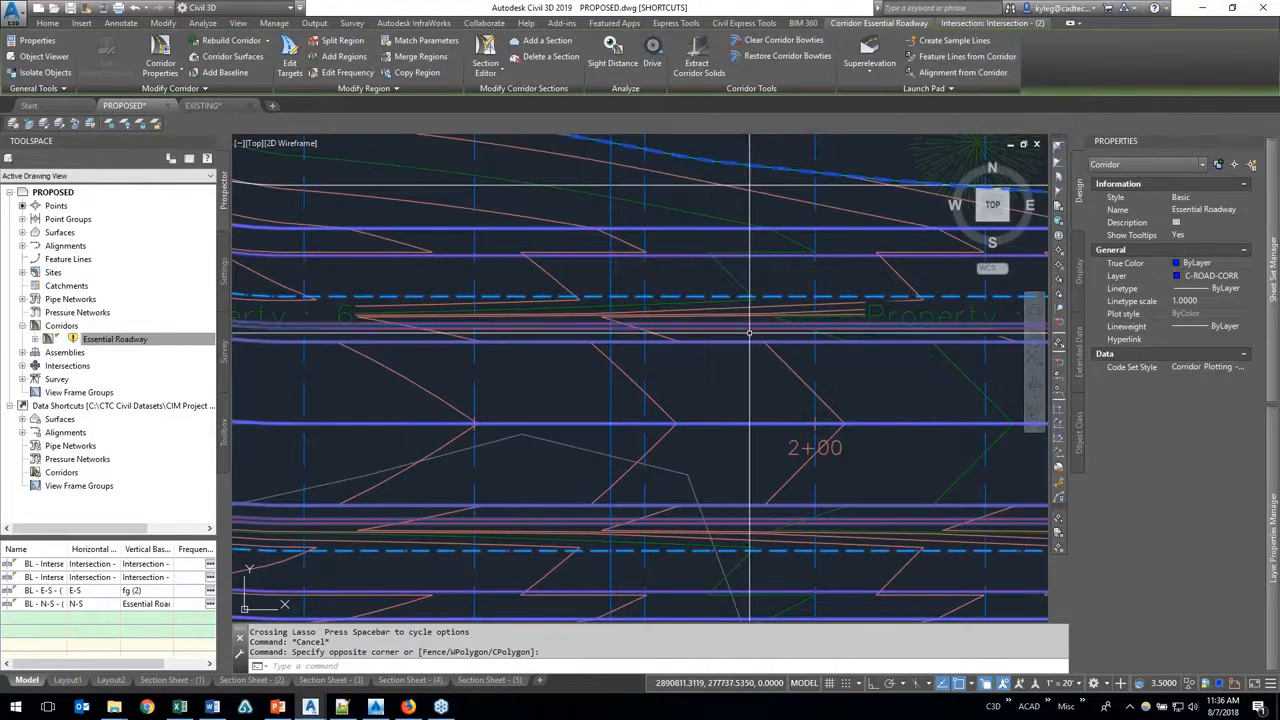
Step: Check the Toolbox's Rail Turnouts and Crossings entry against the Productivity Pack content in Civil 3D 2016, and return to PROPOSED.dwg
{"action": "left_click", "coordinate": [224, 445]}
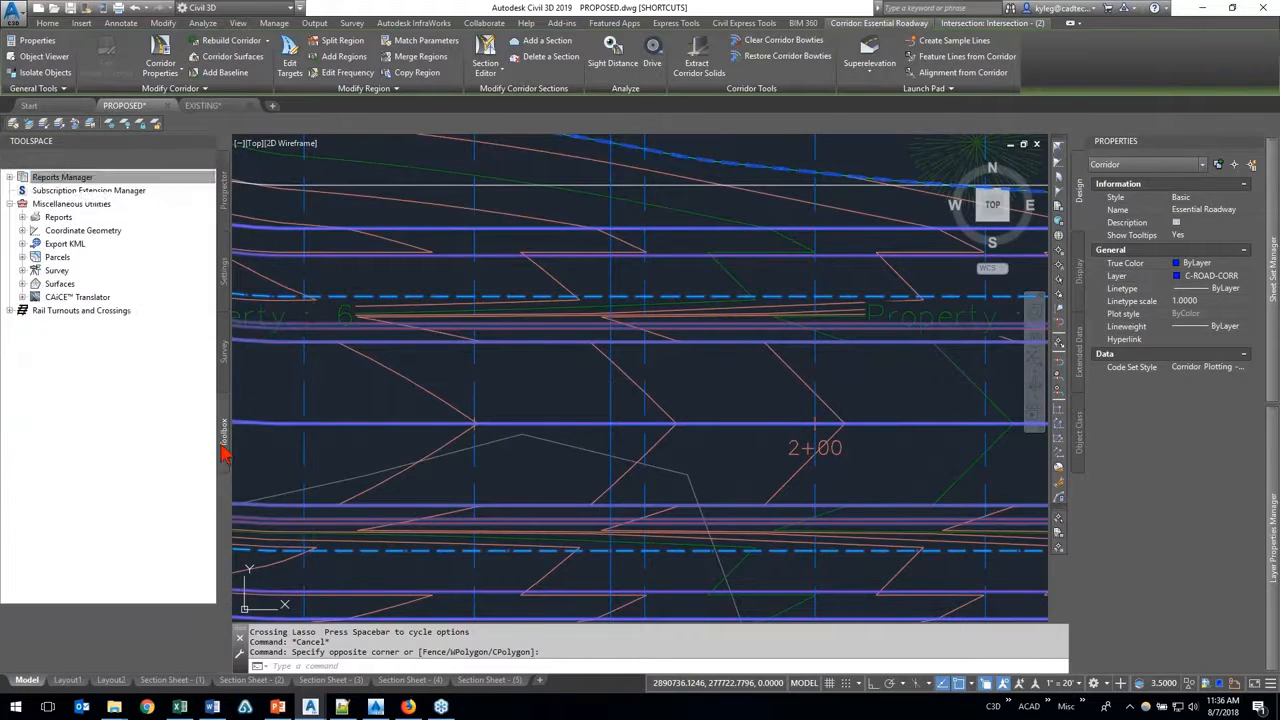
{"action": "left_click", "coordinate": [60, 314]}
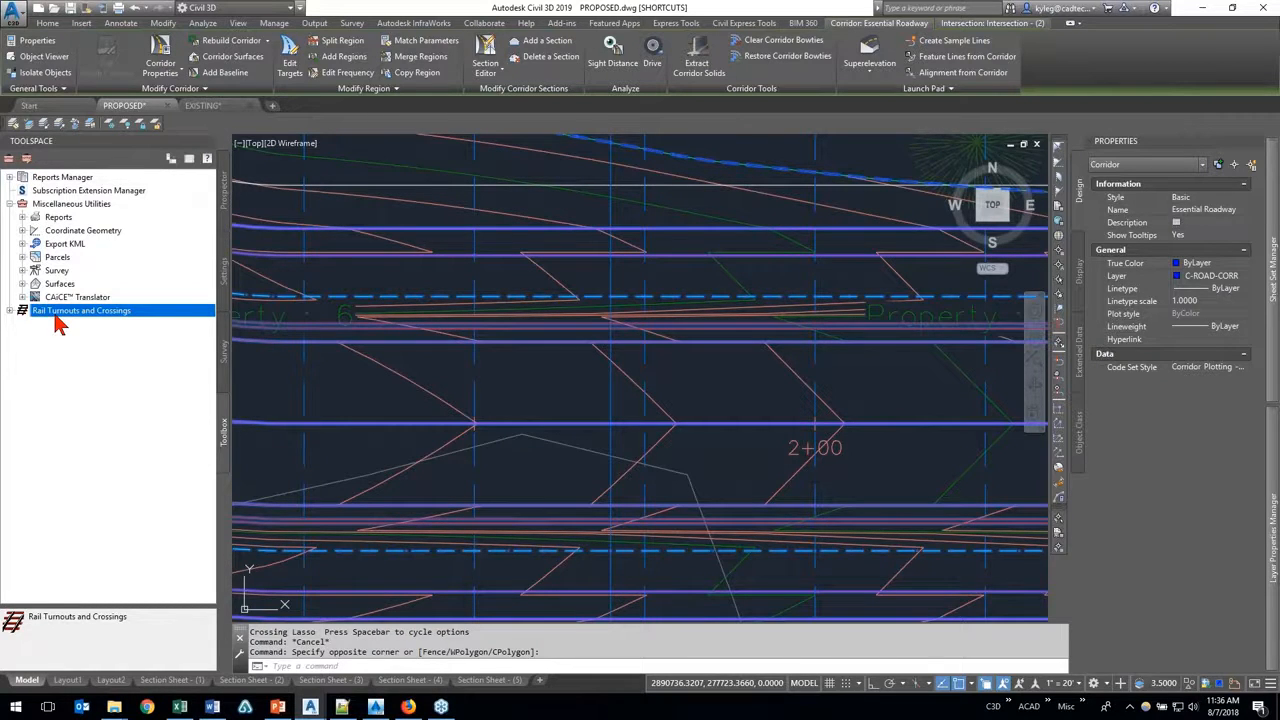
{"action": "left_click", "coordinate": [376, 707]}
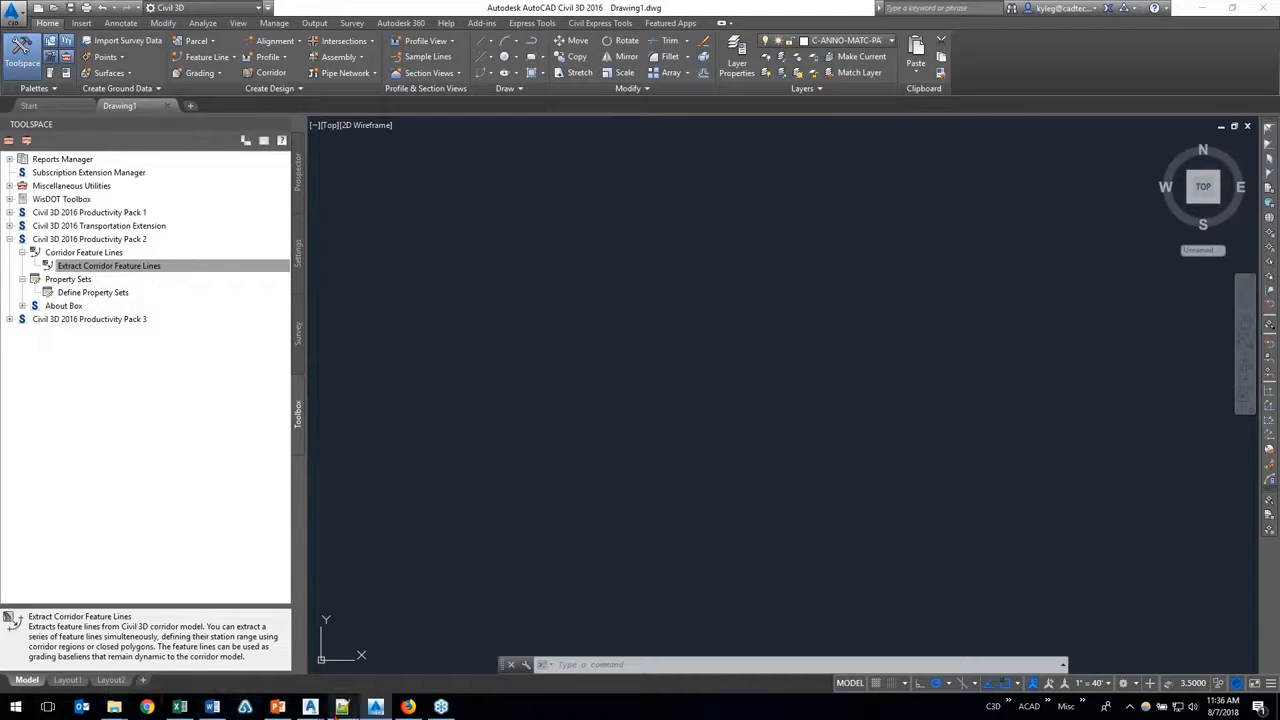
{"action": "mouse_move", "coordinate": [306, 712]}
{"action": "left_click", "coordinate": [244, 650]}
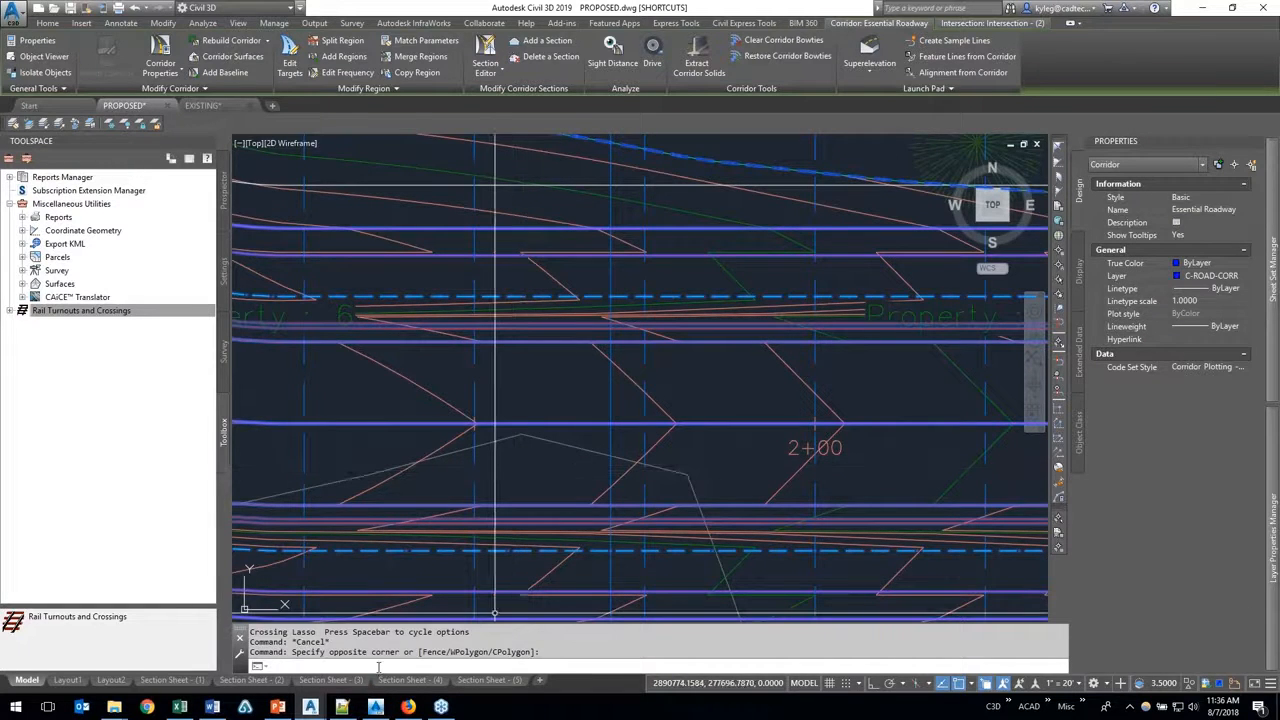
Step: Clear the Essential Roadway corridor selection and show the overall roadway layout
{"action": "key", "text": "Escape"}
{"action": "left_click", "coordinate": [537, 519]}
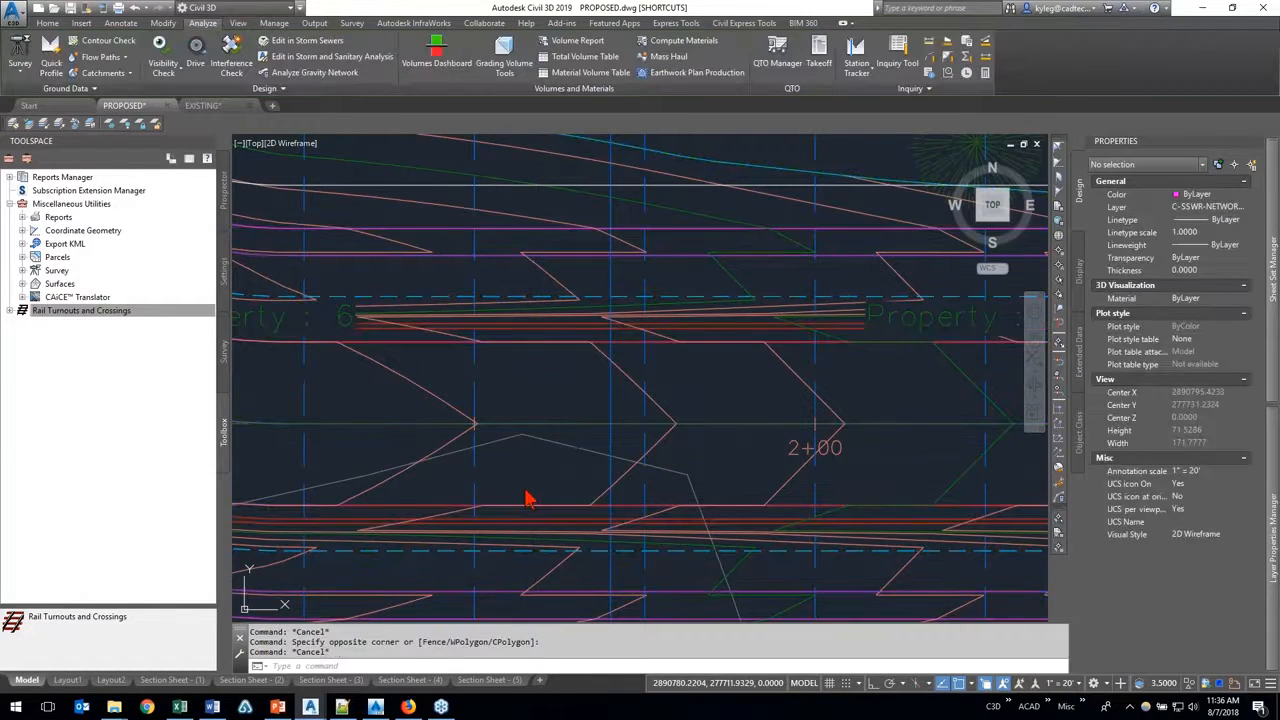
{"action": "scroll", "coordinate": [509, 477], "scroll_direction": "down", "scroll_amount": 5}
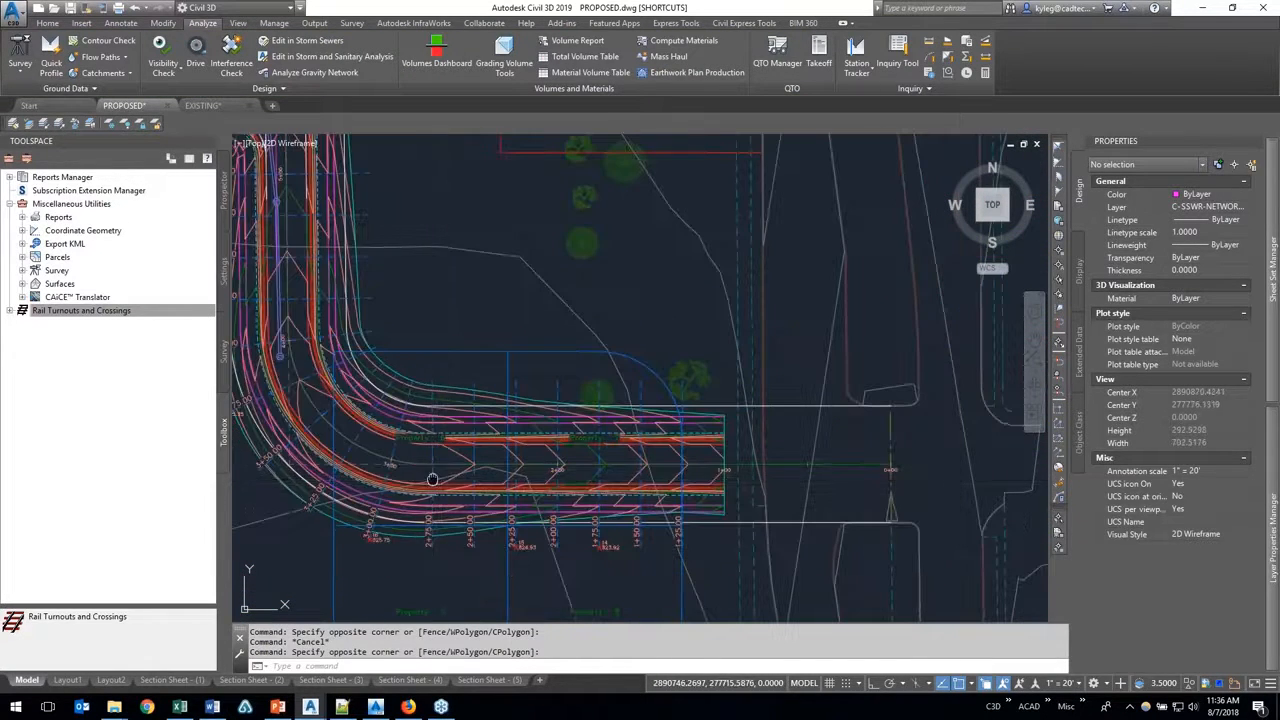
{"action": "scroll", "coordinate": [472, 453], "scroll_direction": "down", "scroll_amount": 2}
{"action": "scroll", "coordinate": [472, 453], "scroll_direction": "down", "scroll_amount": 2}
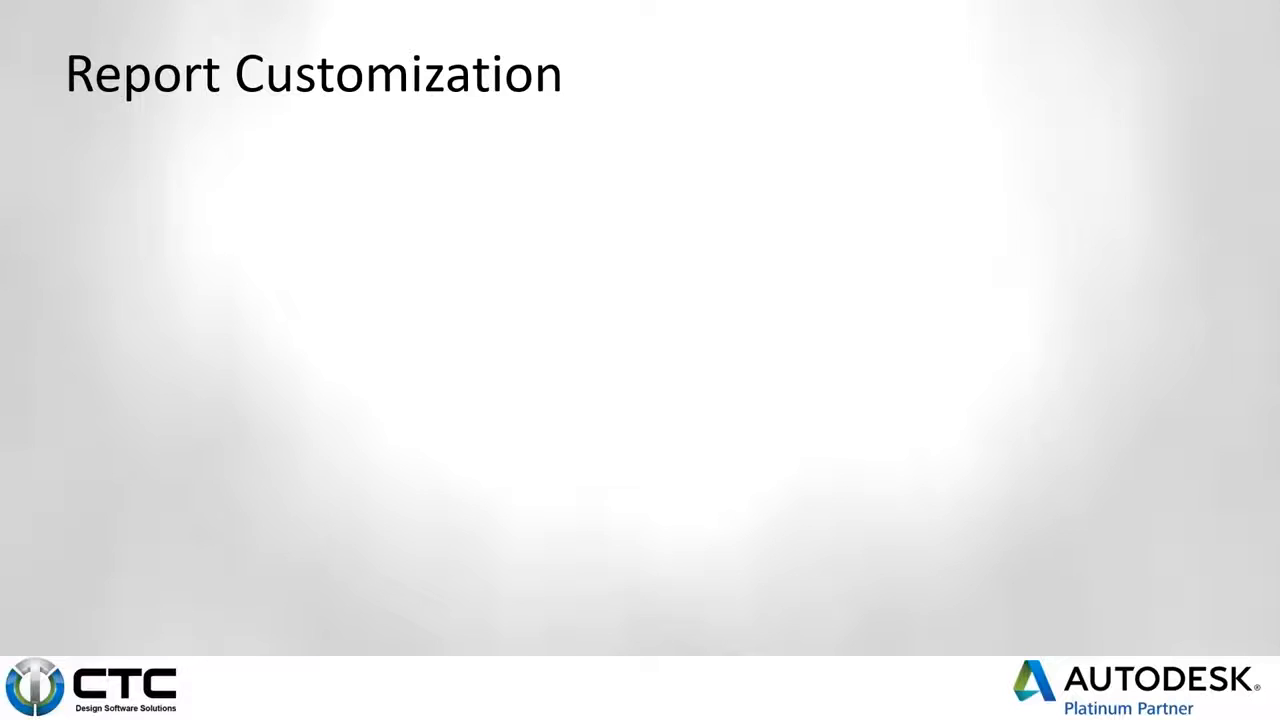
Step: Reveal the Edit Report Settings, Edit Toolbox Content and distribute-to-users points on the Report Customization slide
{"action": "left_click", "coordinate": [578, 396]}
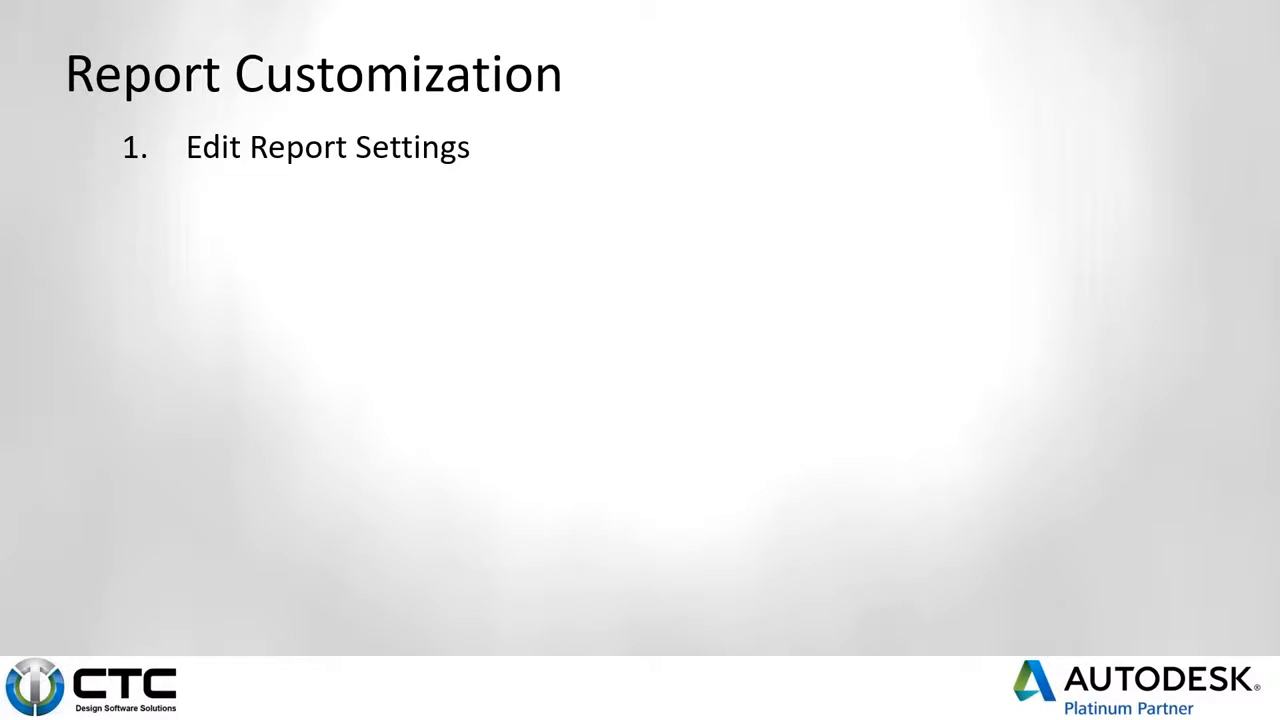
{"action": "key", "text": "Right"}
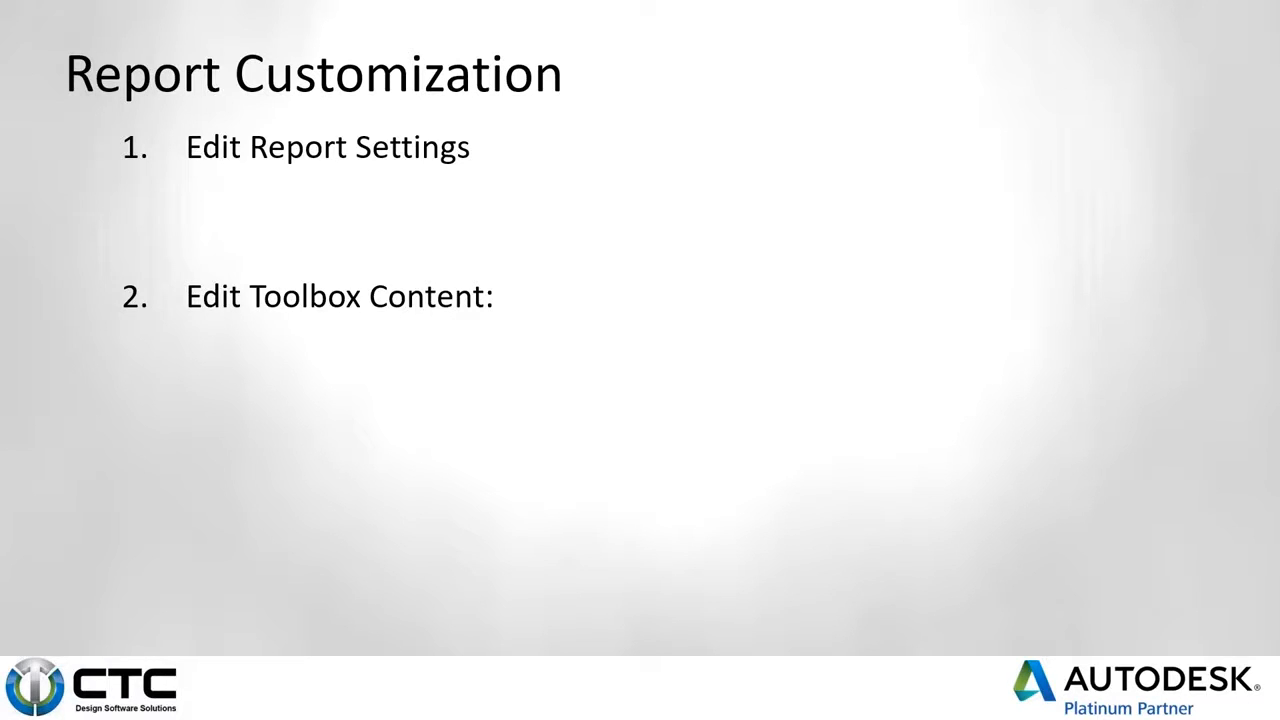
{"action": "key", "text": "Right"}
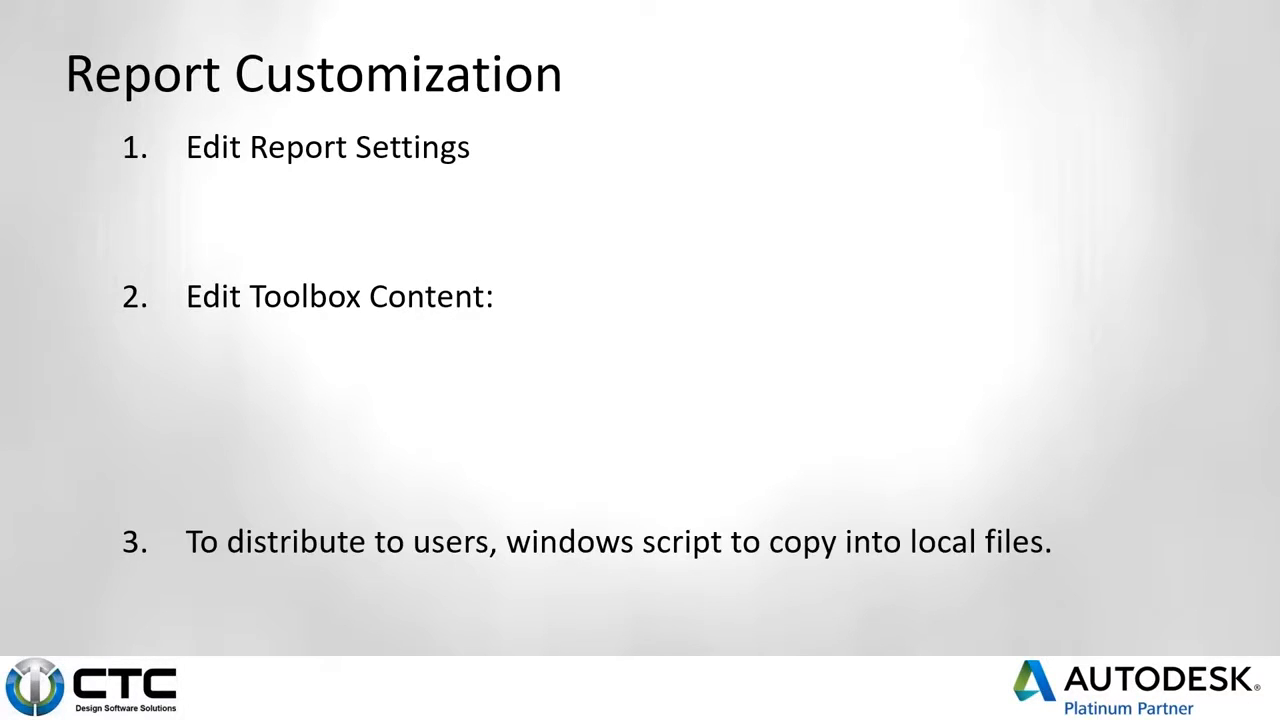
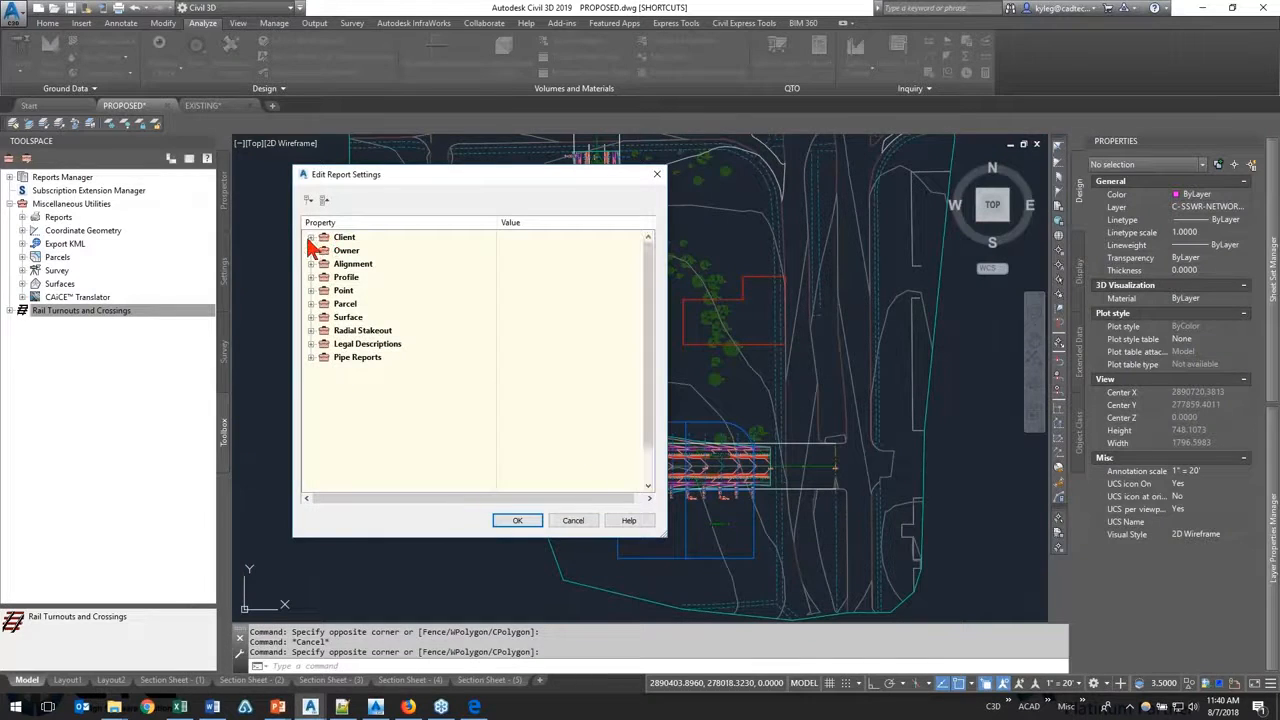
Step: Examine the contact and company name entries in the Client category of the report settings
{"action": "left_click", "coordinate": [311, 237]}
{"action": "left_click", "coordinate": [323, 250]}
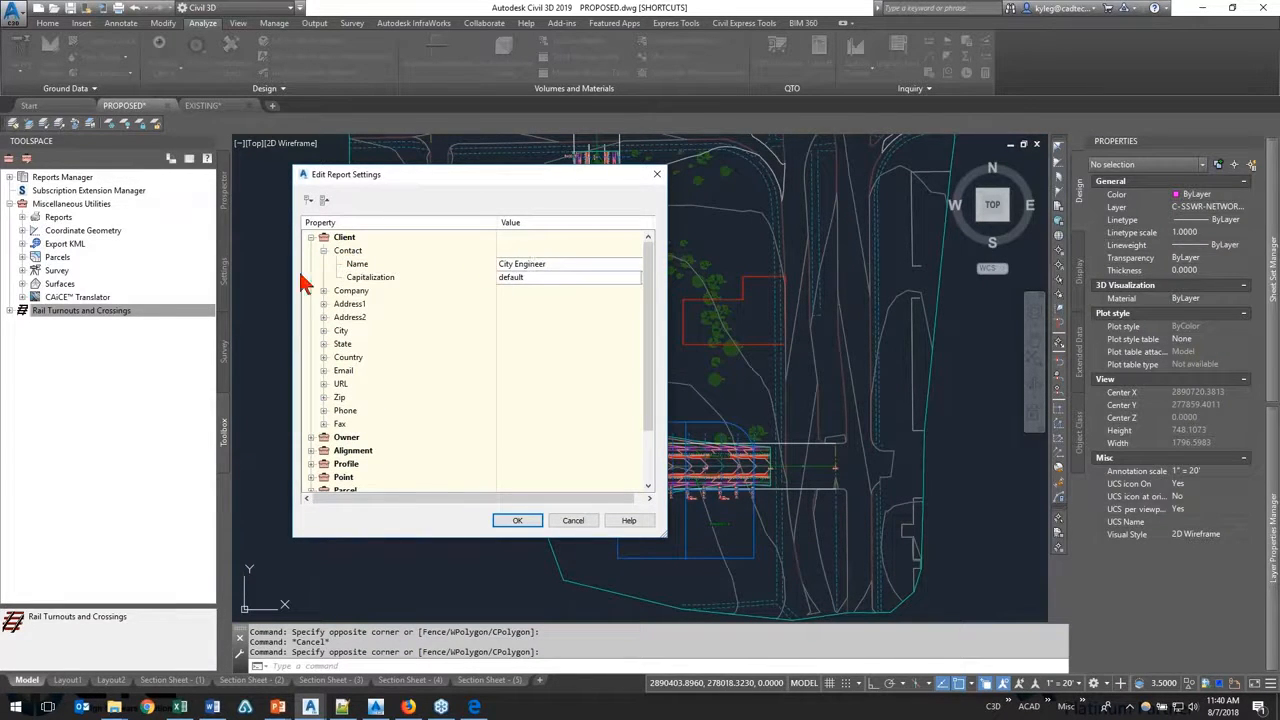
{"action": "left_click", "coordinate": [323, 290]}
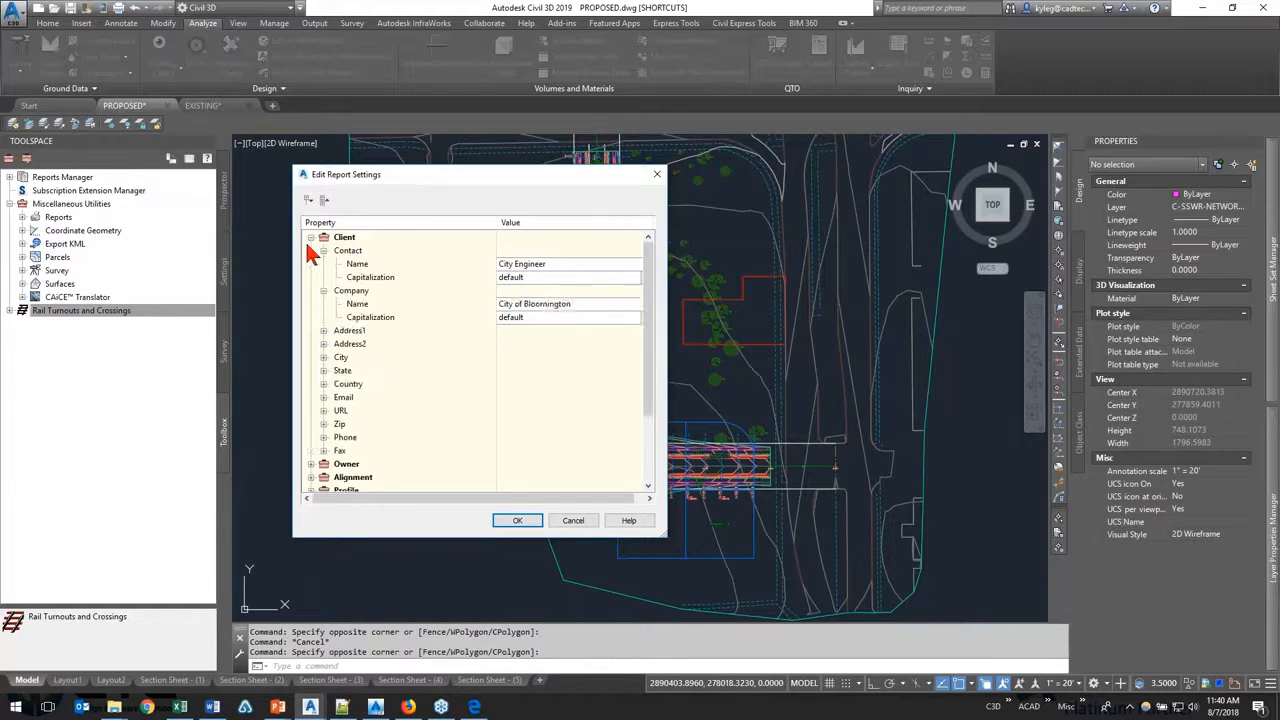
{"action": "left_click", "coordinate": [311, 237]}
Step: Examine the preparer and company name entries in the Owner category of the report settings
{"action": "left_click", "coordinate": [311, 250]}
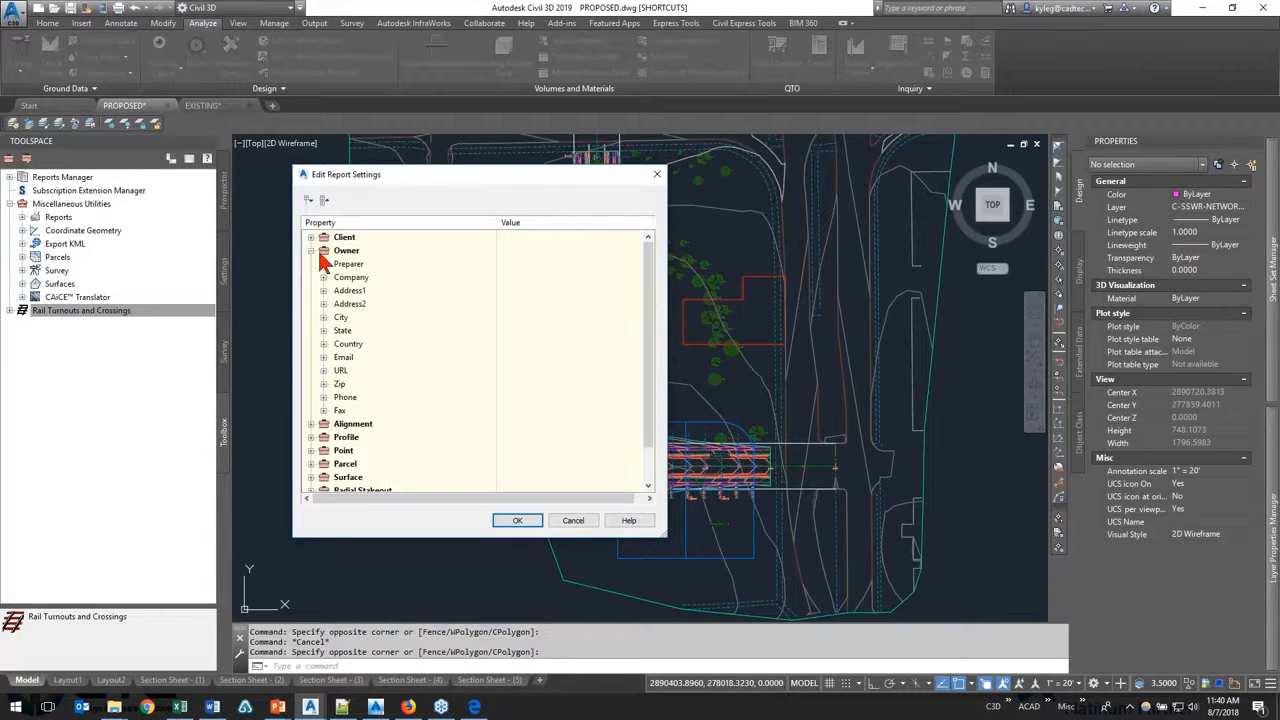
{"action": "left_click", "coordinate": [323, 263]}
{"action": "left_click", "coordinate": [580, 279]}
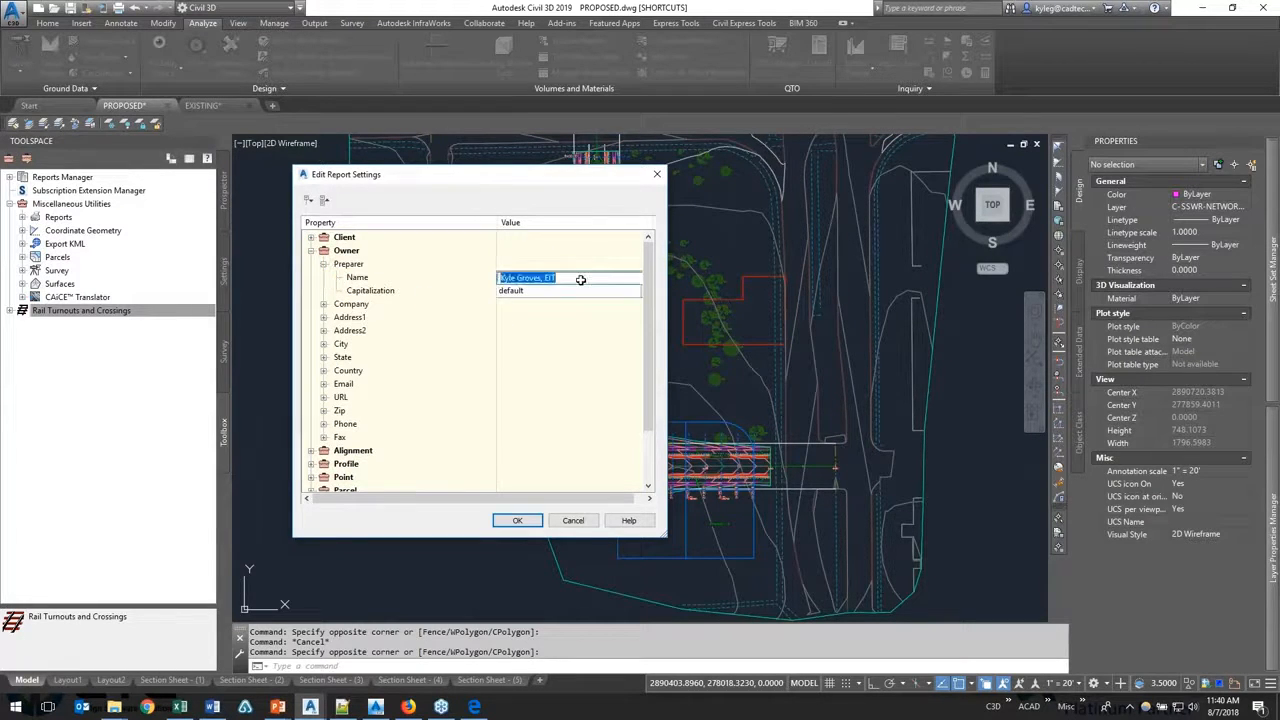
{"action": "left_click", "coordinate": [323, 304]}
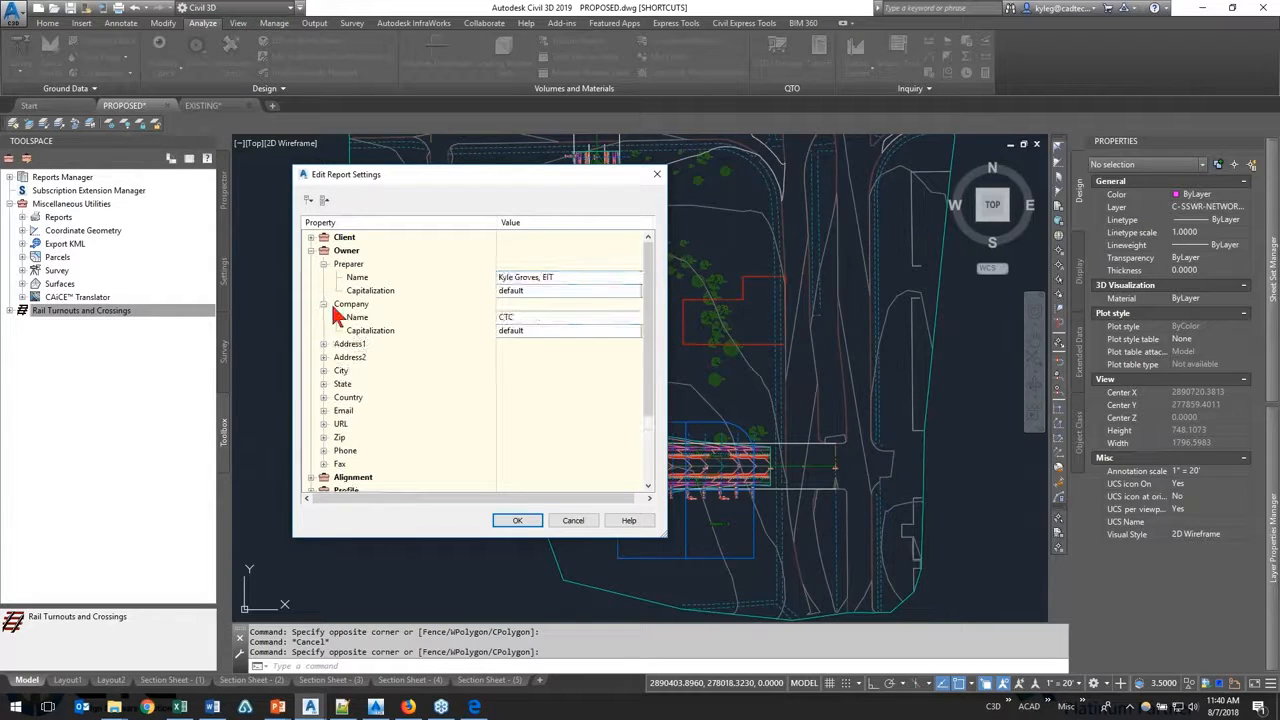
{"action": "left_click", "coordinate": [506, 317]}
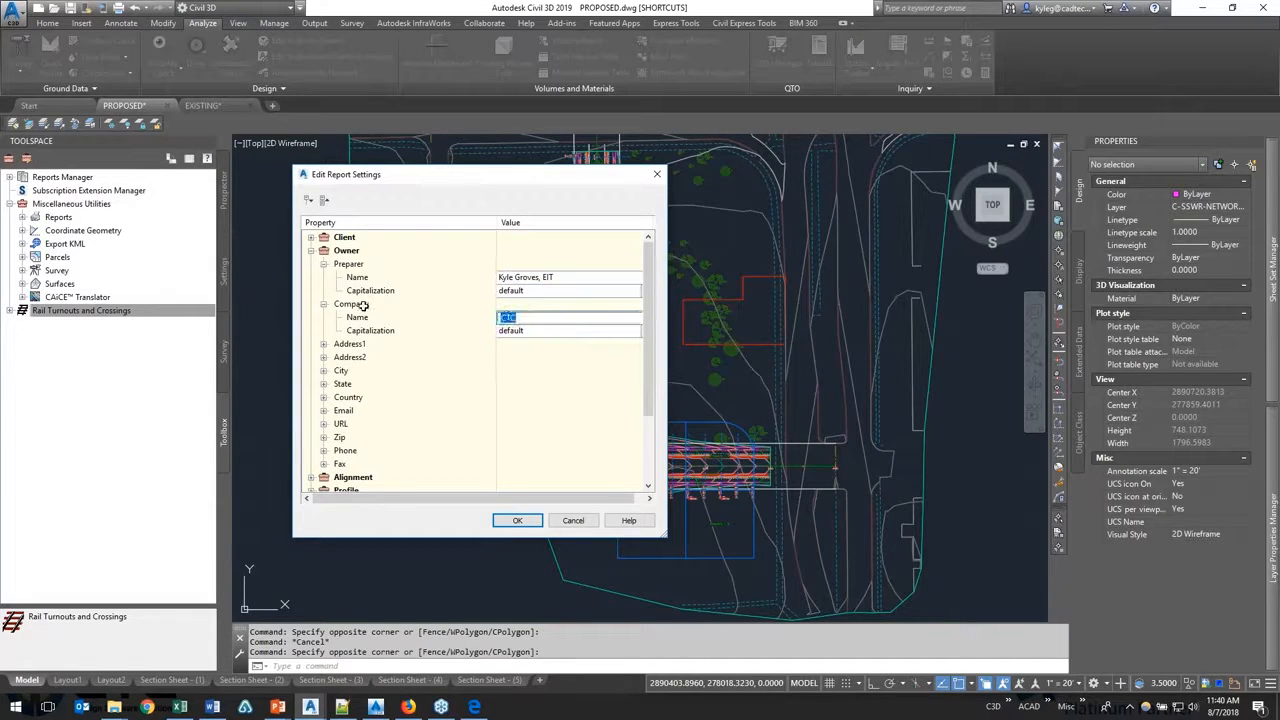
{"action": "scroll", "coordinate": [391, 342], "scroll_direction": "down", "scroll_amount": 1}
{"action": "scroll", "coordinate": [386, 344], "scroll_direction": "up", "scroll_amount": 1}
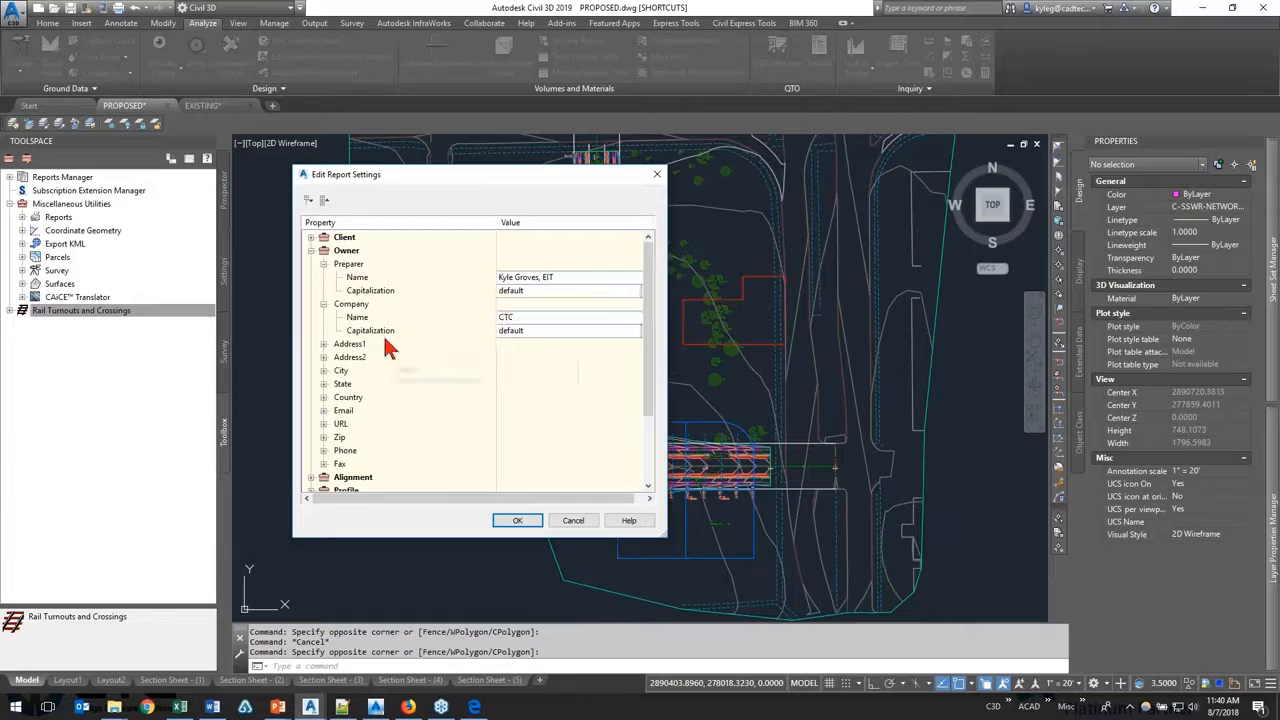
{"action": "left_click", "coordinate": [318, 251]}
Step: Review the Alignment coordinate options in the report settings, keeping the unit at default and the rounding at normal
{"action": "left_click", "coordinate": [318, 264]}
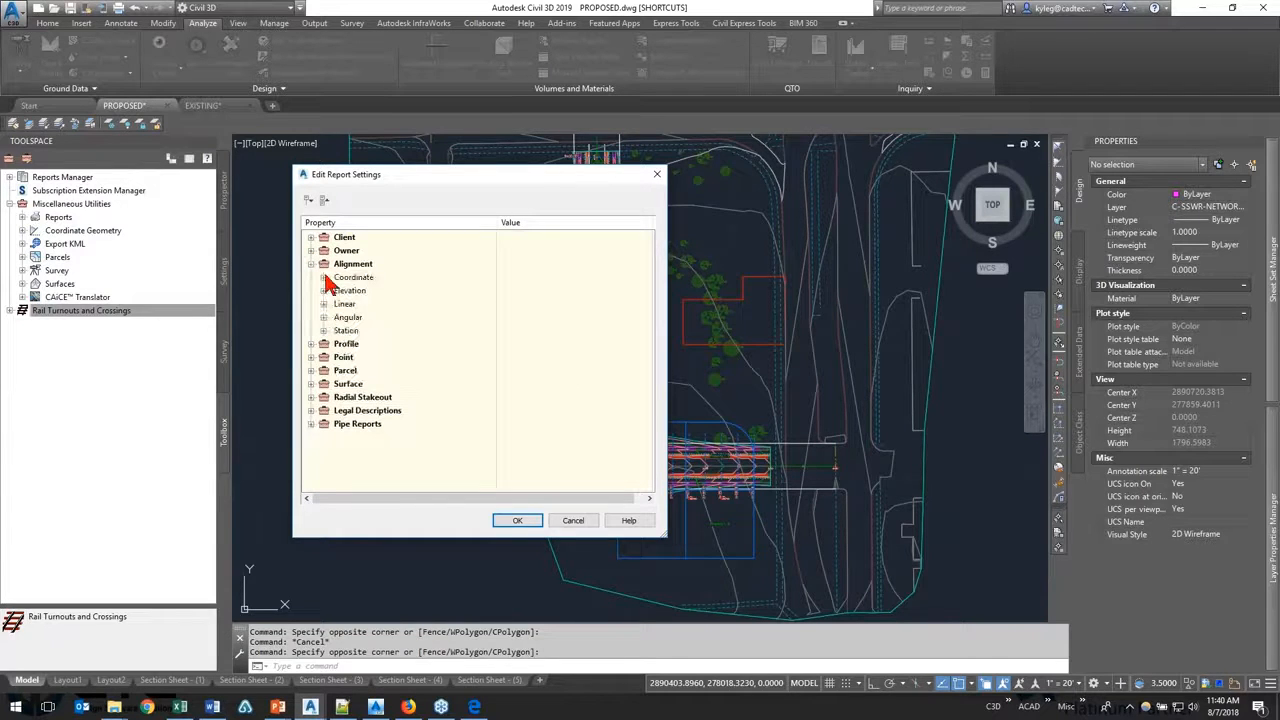
{"action": "left_click", "coordinate": [324, 277]}
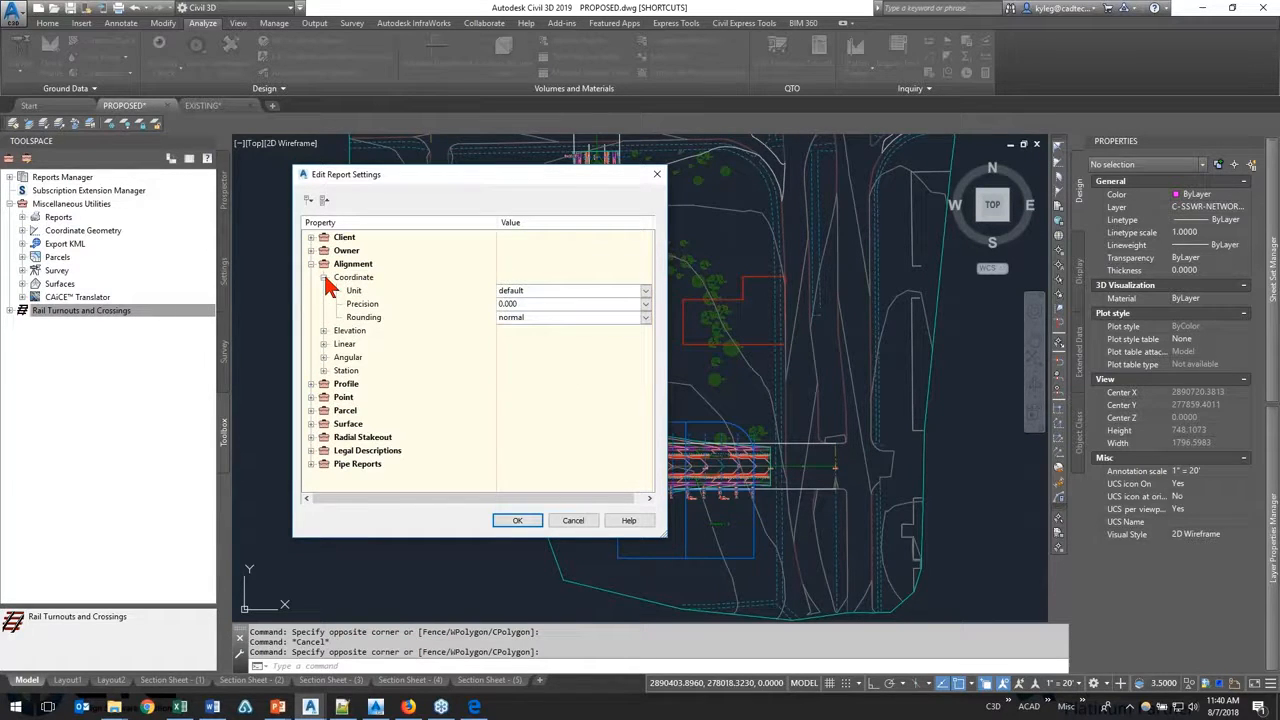
{"action": "left_click", "coordinate": [590, 291]}
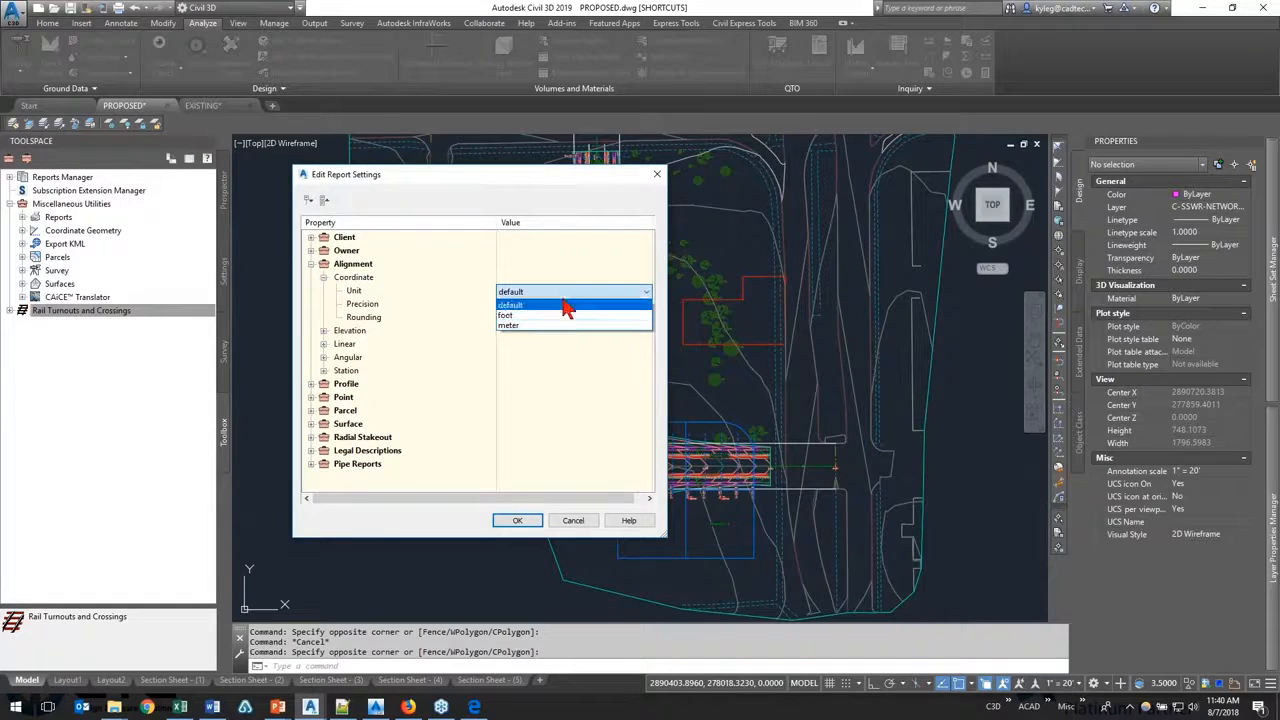
{"action": "left_click", "coordinate": [570, 303]}
{"action": "left_click", "coordinate": [565, 317]}
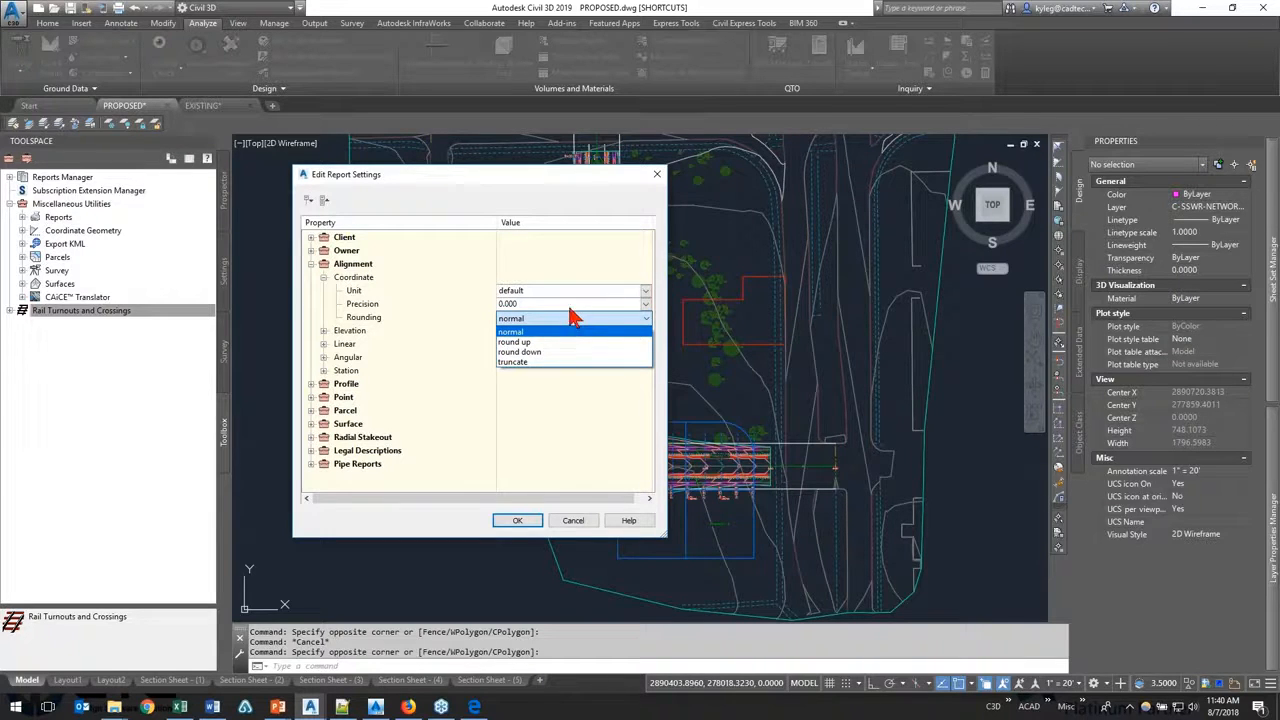
{"action": "left_click", "coordinate": [565, 331]}
{"action": "left_click", "coordinate": [311, 263]}
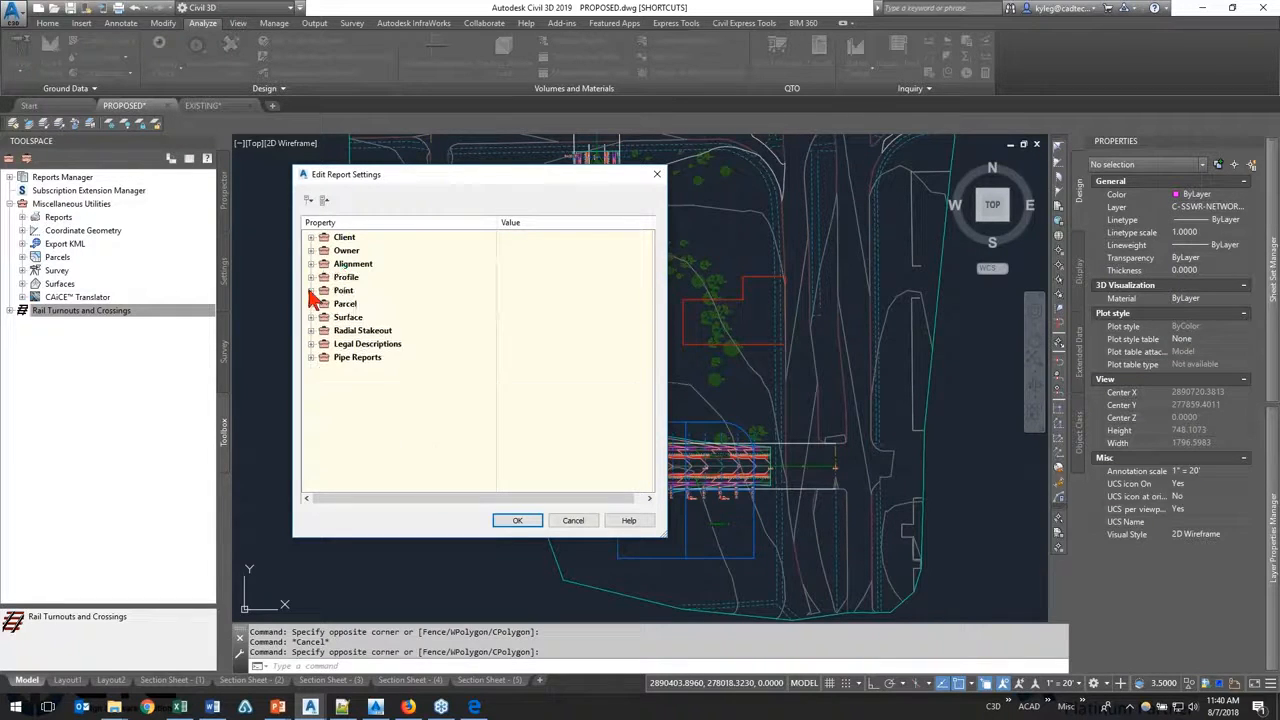
Step: Confirm the report settings, reopen Edit Report Settings and confirm it again
{"action": "left_click", "coordinate": [512, 522]}
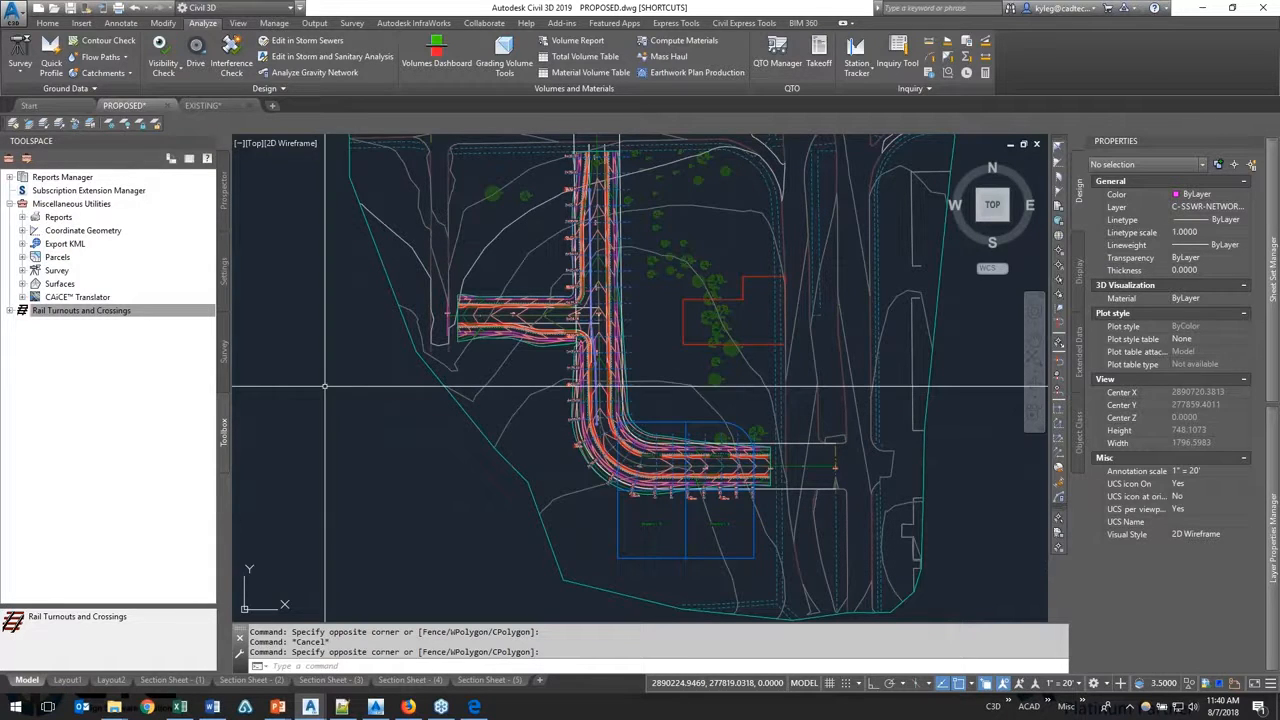
{"action": "left_click", "coordinate": [25, 159]}
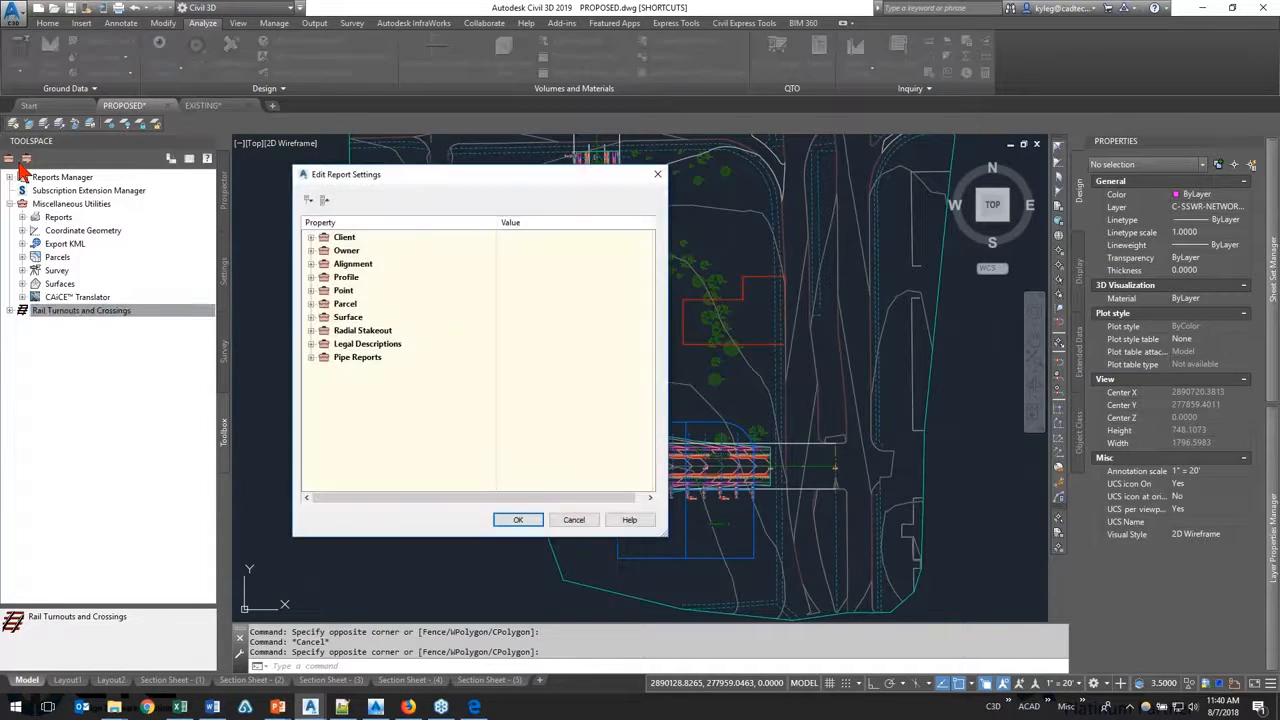
{"action": "left_click", "coordinate": [524, 521]}
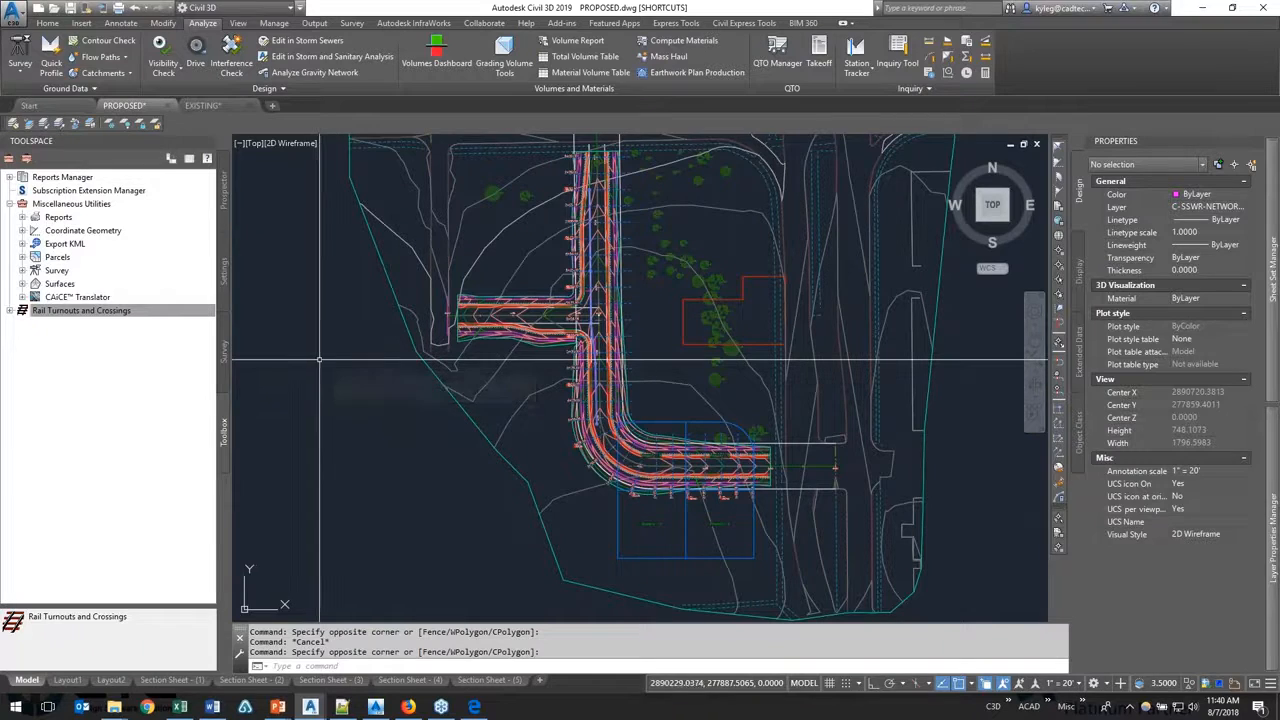
Step: Switch to the LandXML Reporting folder in File Explorer, dock it beside the drawing and check its full path
{"action": "mouse_move", "coordinate": [319, 359]}
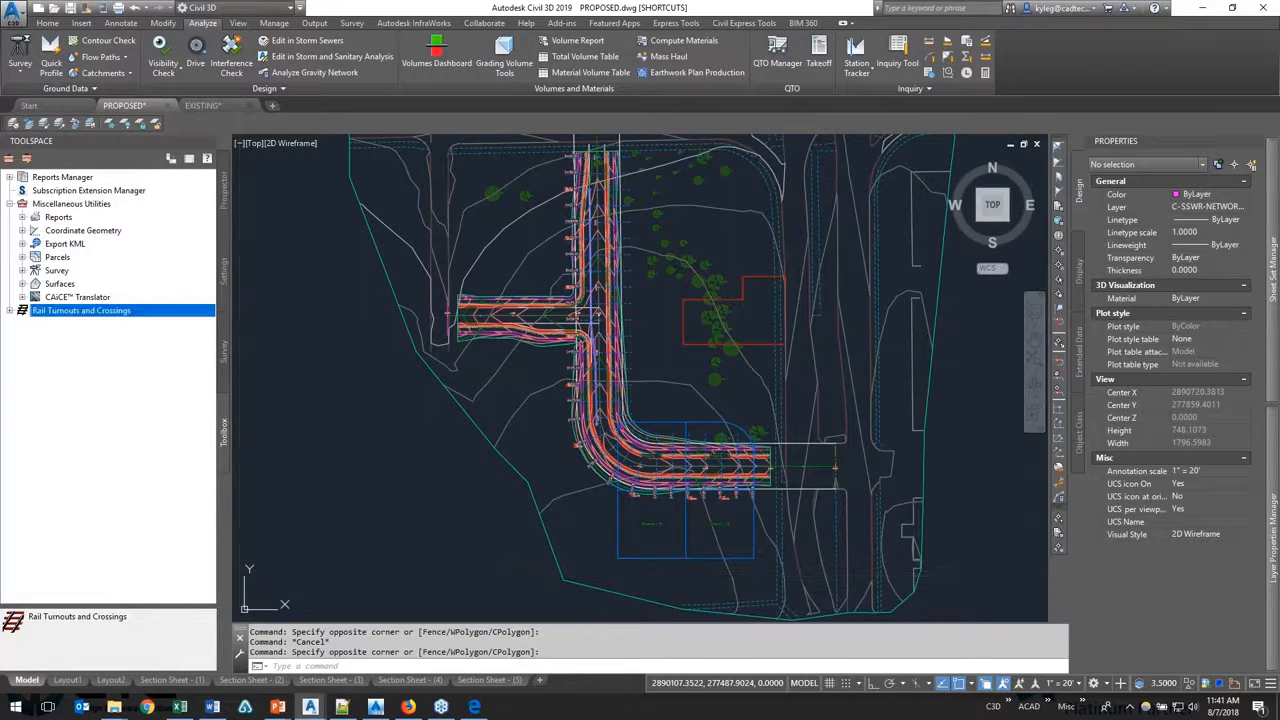
{"action": "mouse_move", "coordinate": [114, 708]}
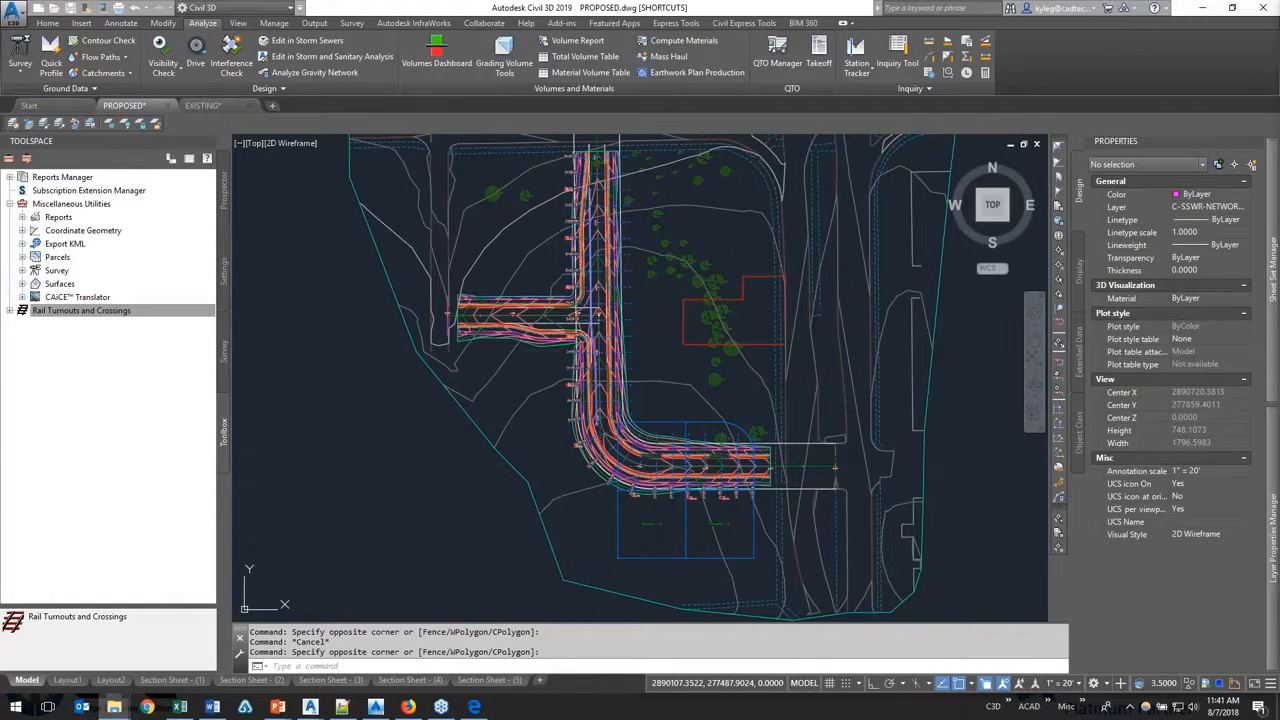
{"action": "key", "text": "super+Left"}
{"action": "key", "text": "super+Left"}
{"action": "key", "text": "super+Left"}
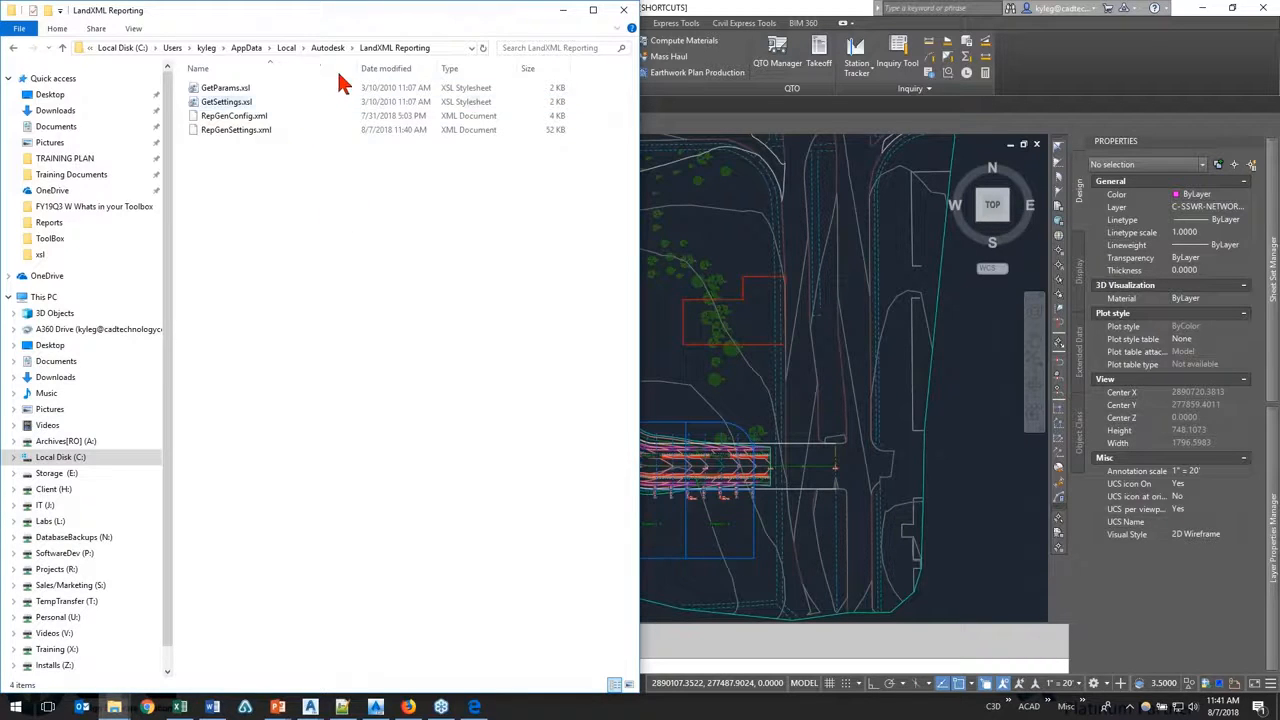
{"action": "left_click", "coordinate": [450, 47]}
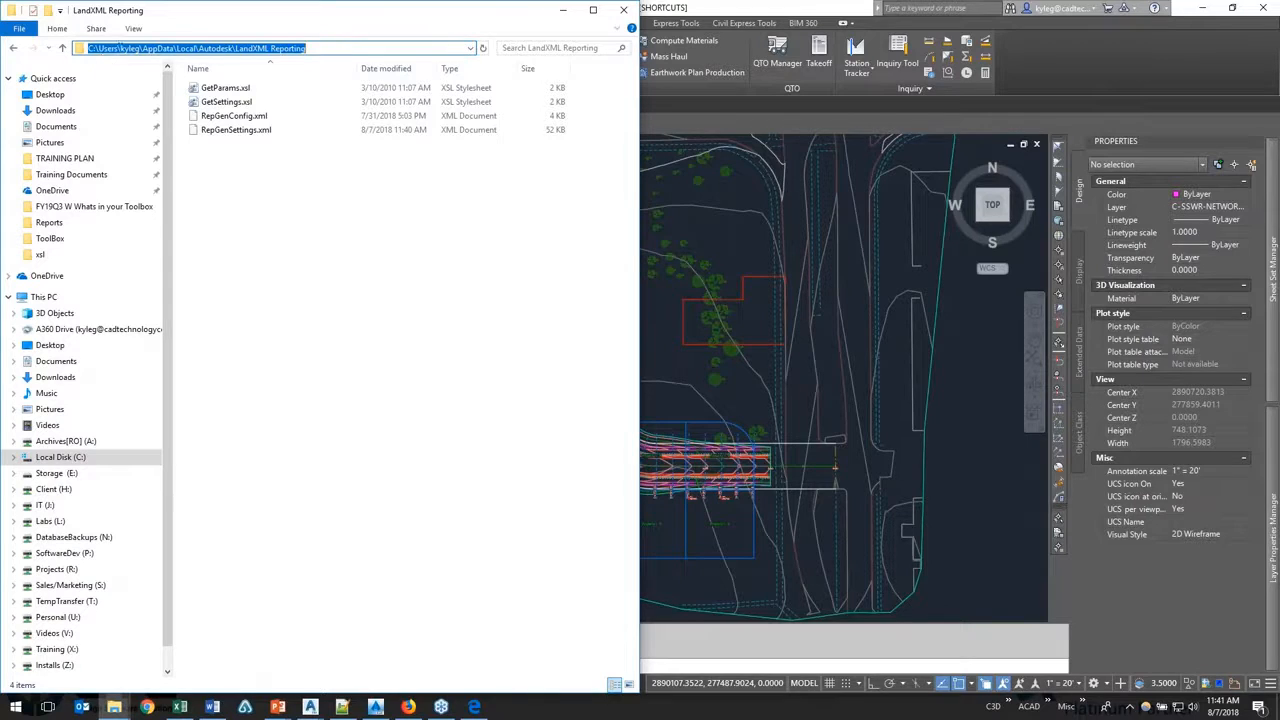
{"action": "left_click", "coordinate": [371, 243]}
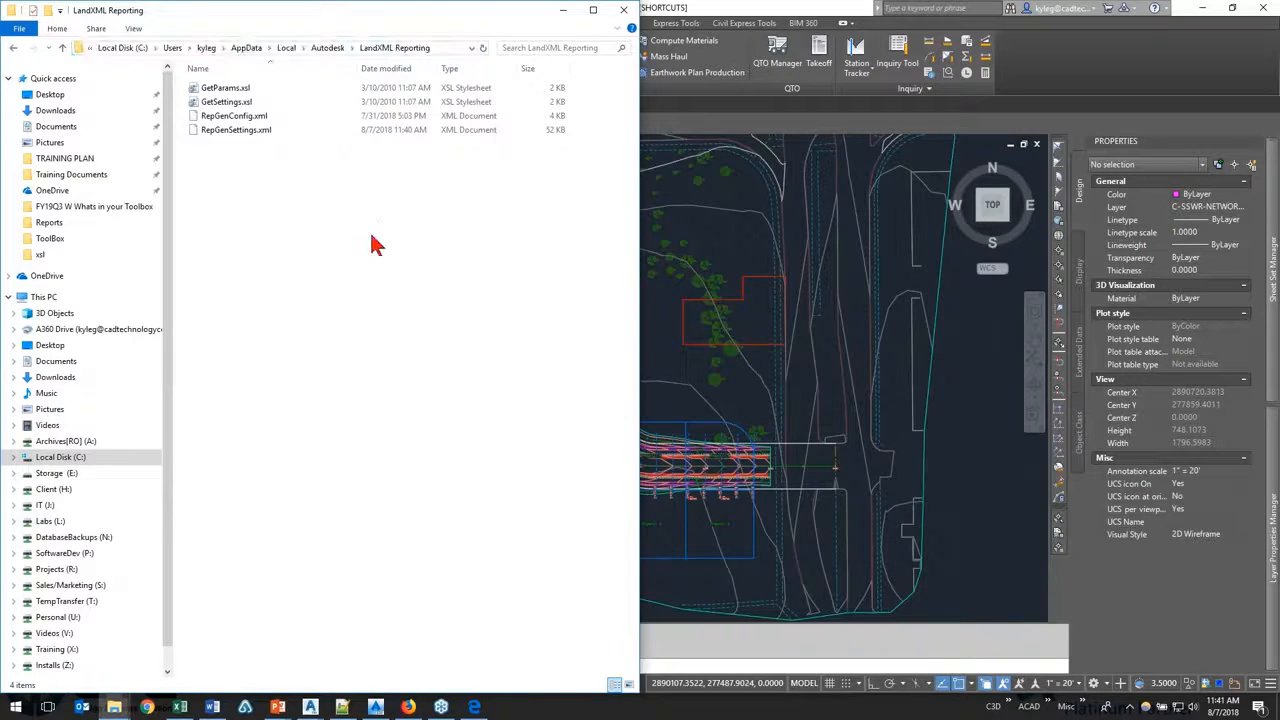
Step: Locate RepGenSettings.xml in the LandXML Reporting folder and restore the folder window to a floating size
{"action": "left_click", "coordinate": [272, 136]}
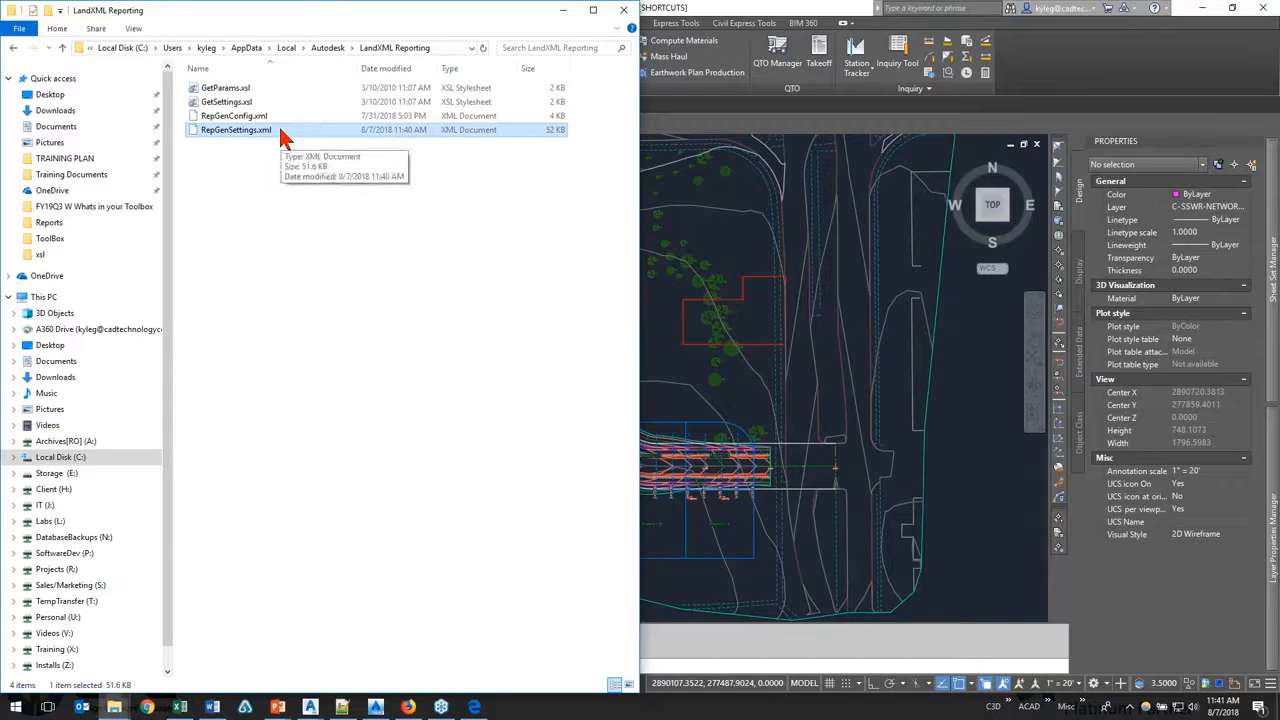
{"action": "right_click", "coordinate": [281, 134]}
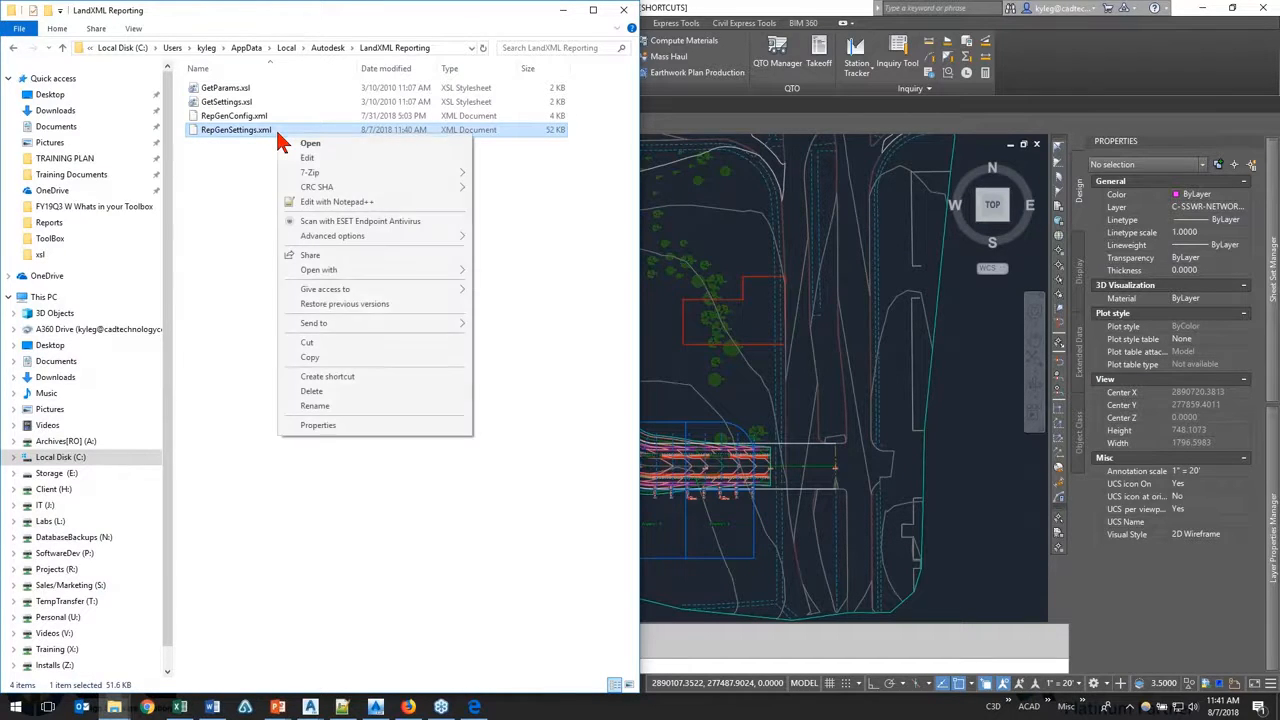
{"action": "left_click", "coordinate": [220, 263]}
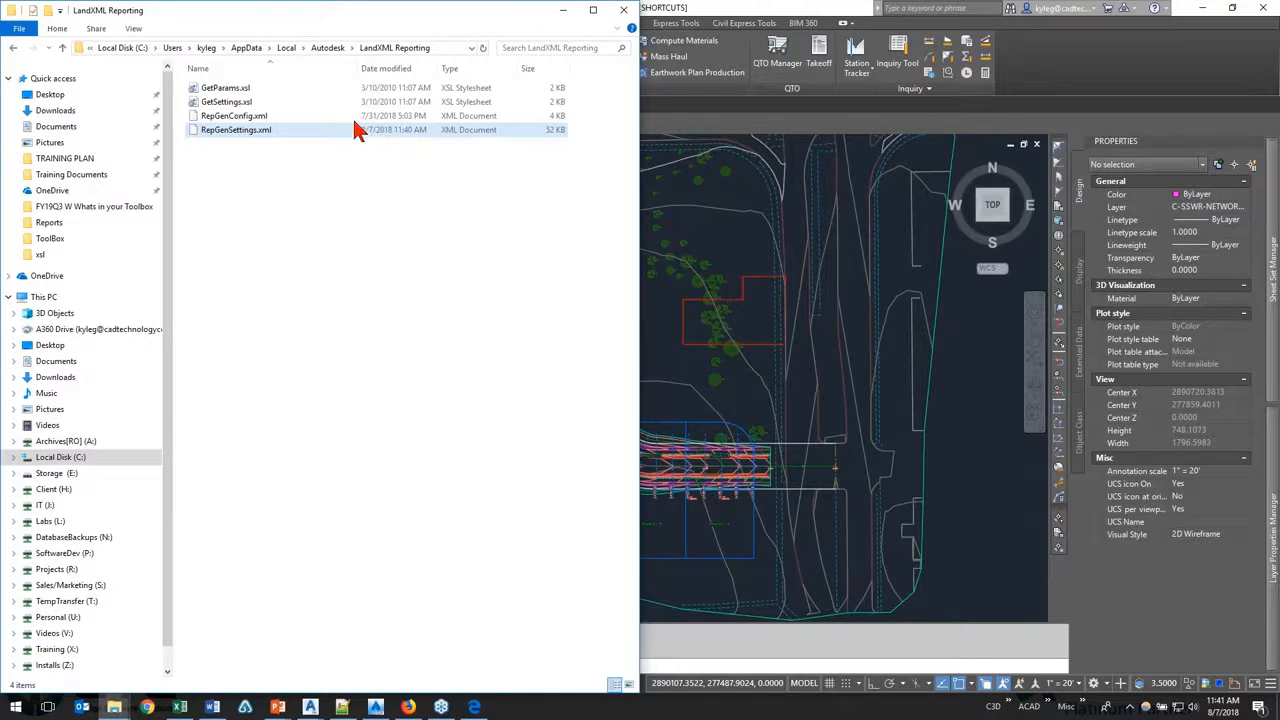
{"action": "double_click", "coordinate": [276, 18]}
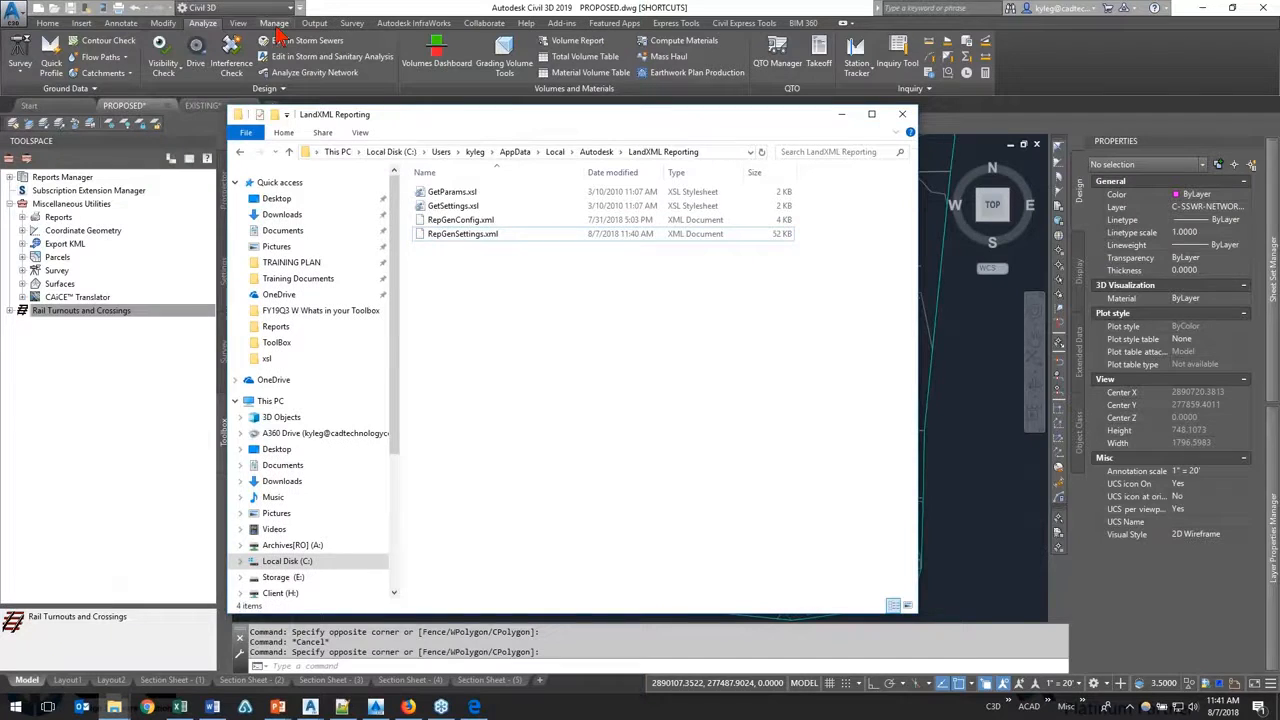
Step: Open RepGenSettings.xml in Notepad++ and accept reloading the modified ToolBoxCfg.xml
{"action": "right_click", "coordinate": [452, 236]}
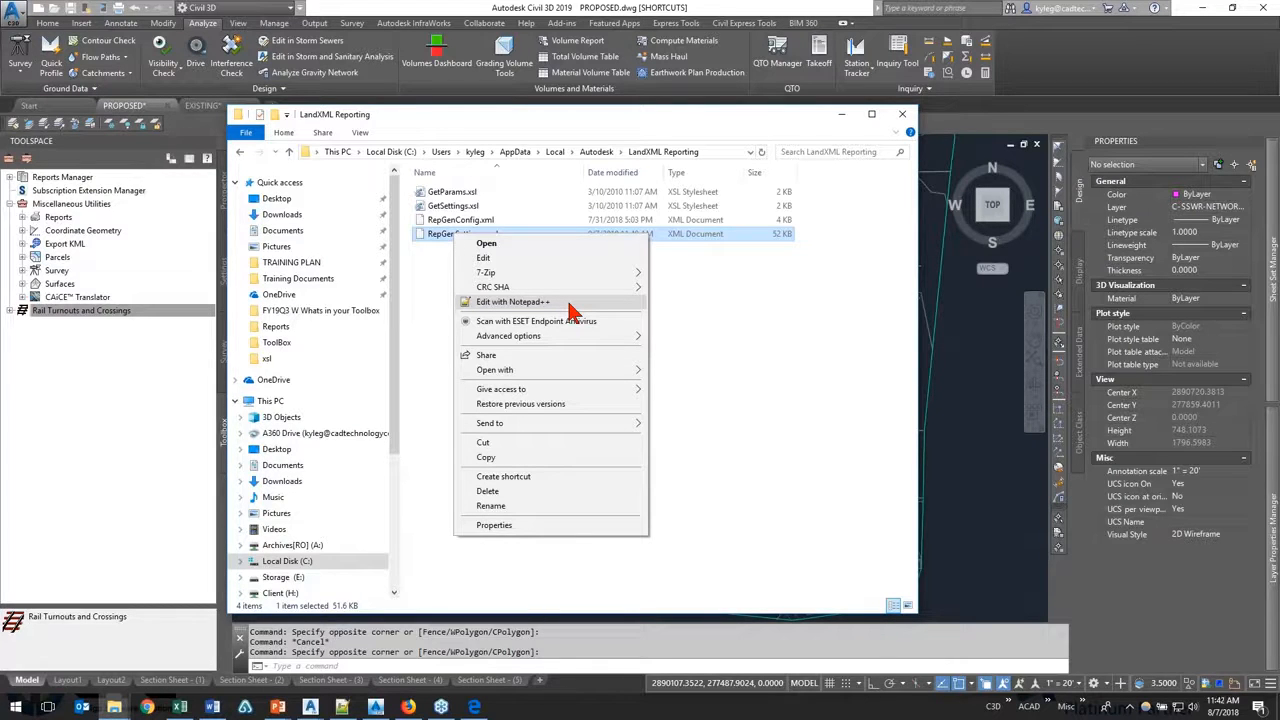
{"action": "left_click", "coordinate": [566, 303]}
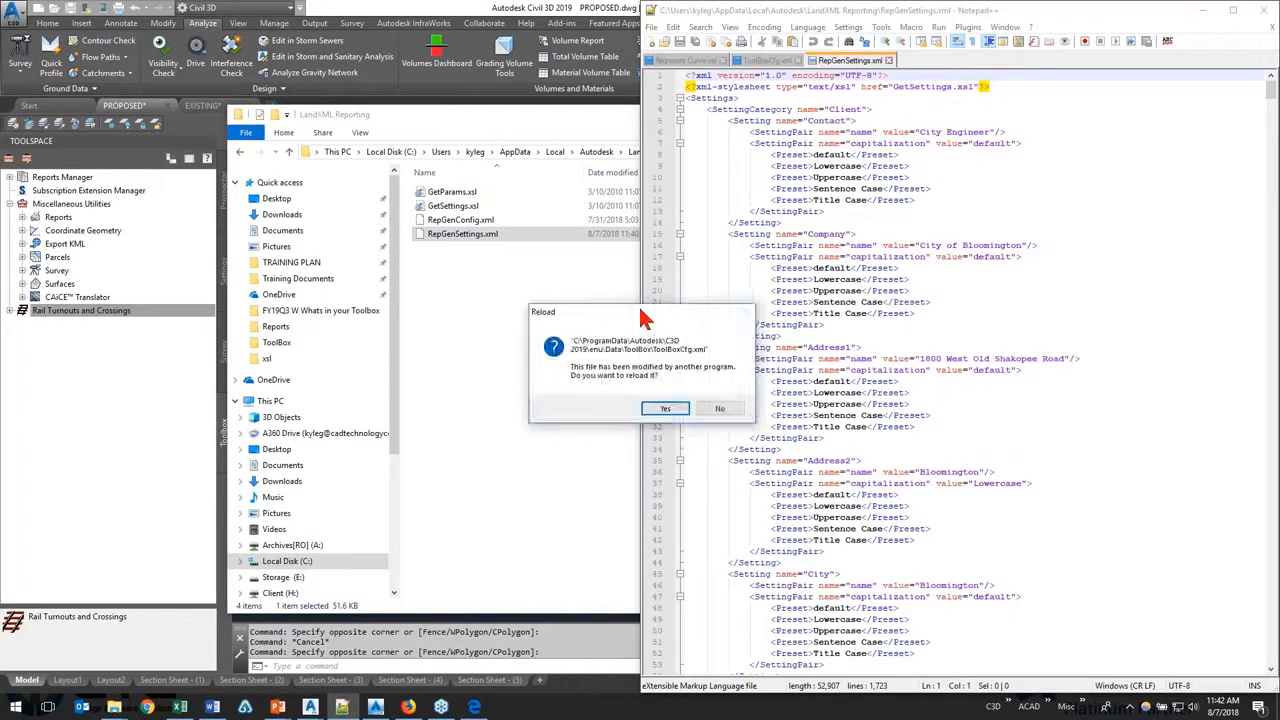
{"action": "left_click", "coordinate": [665, 408]}
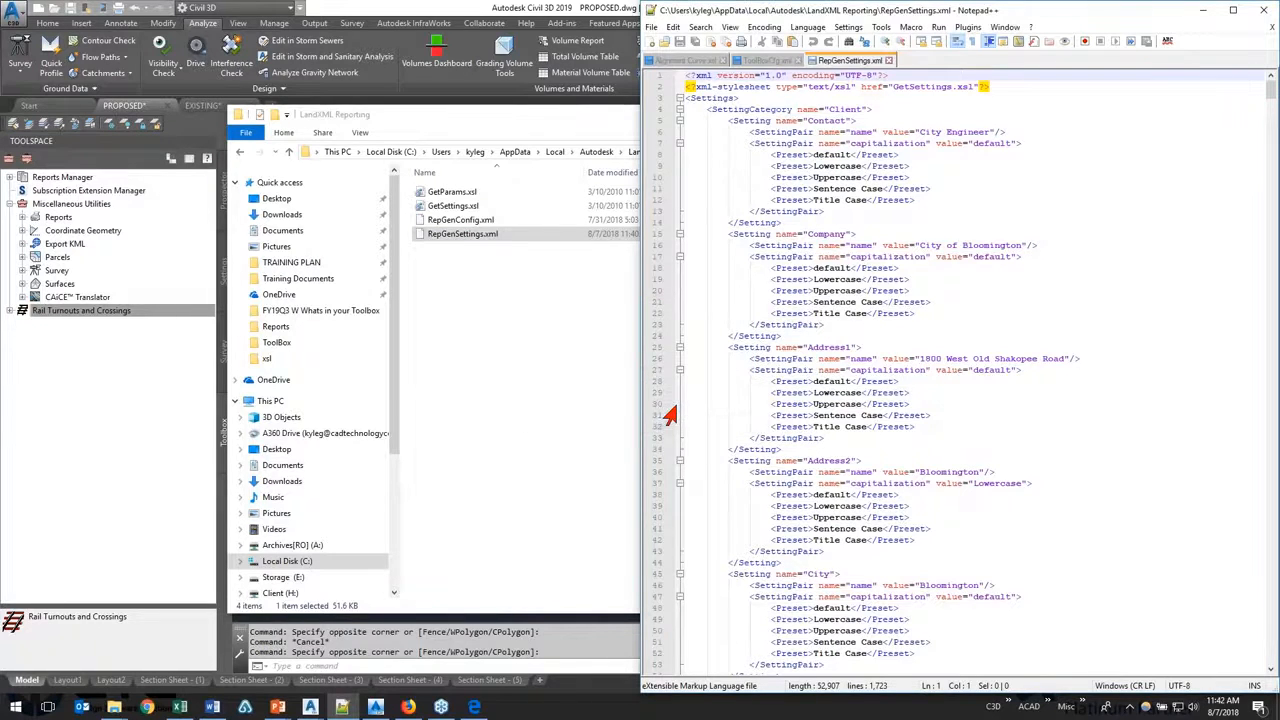
Step: Check the Contact setting in the Client category of RepGenSettings.xml and collapse that category
{"action": "left_click", "coordinate": [826, 109]}
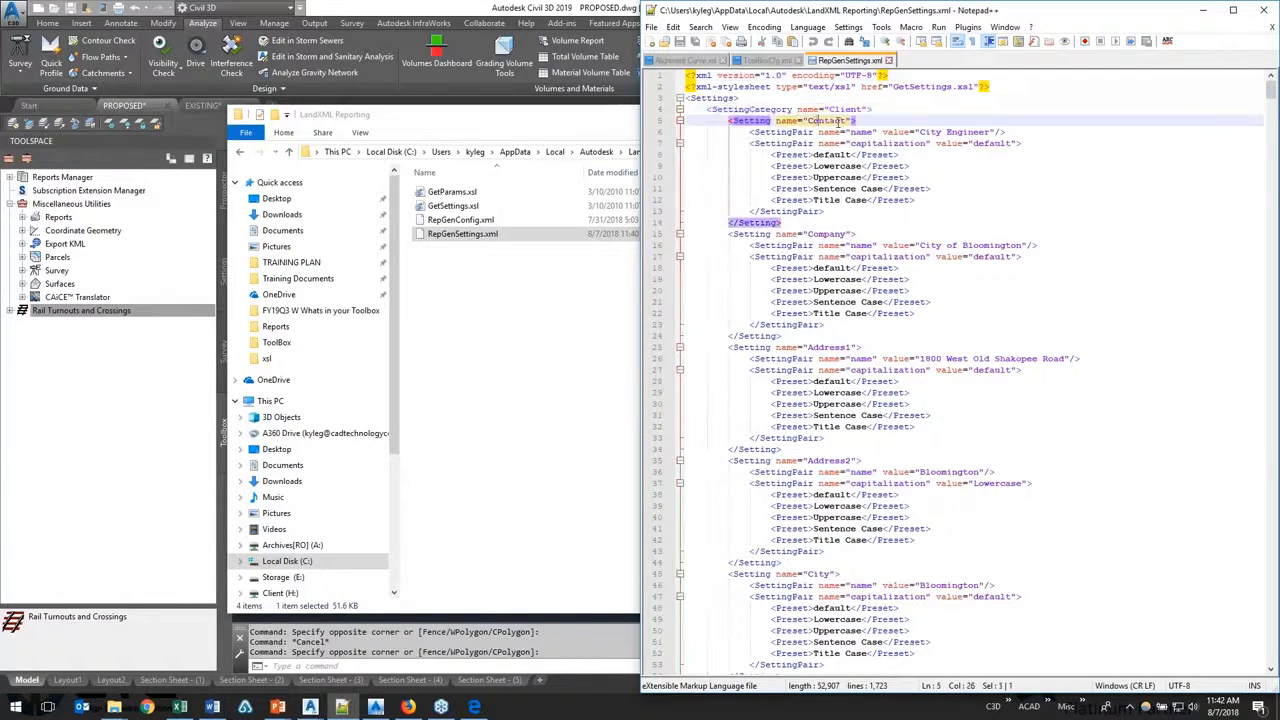
{"action": "left_click", "coordinate": [848, 120]}
{"action": "left_click", "coordinate": [679, 109]}
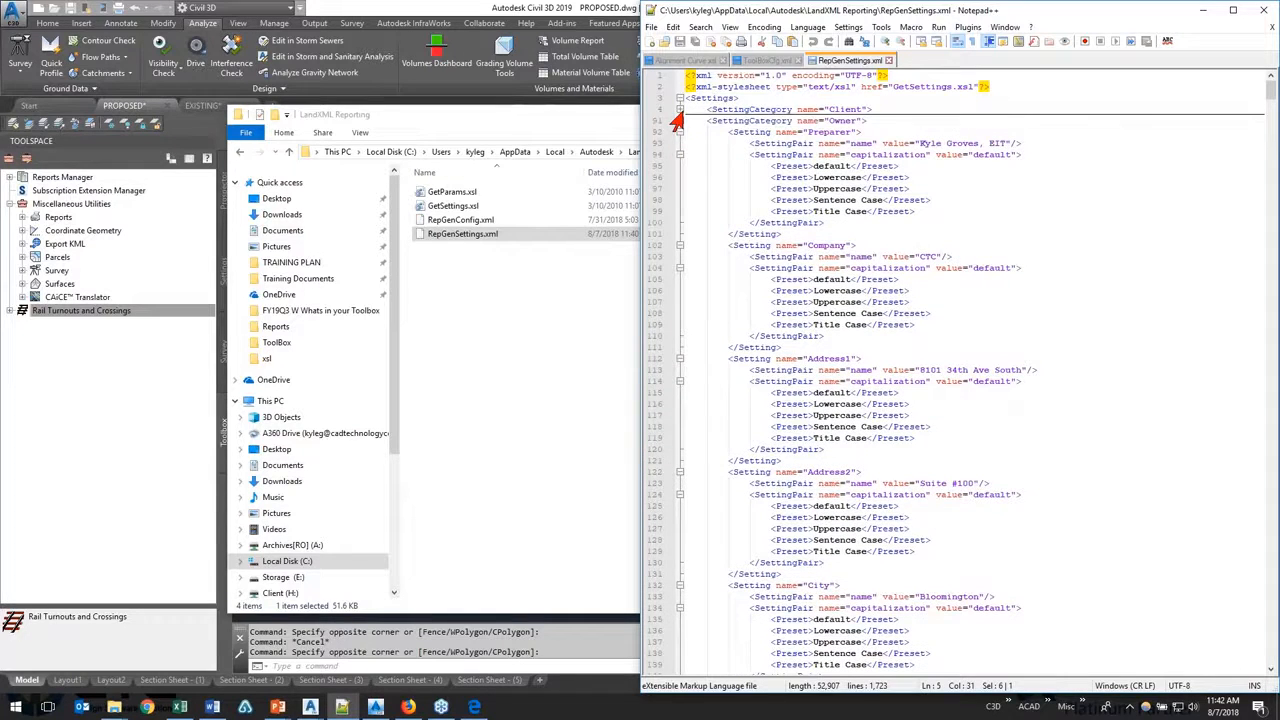
Step: Examine the Preparer and Company name values in the Owner category of RepGenSettings.xml
{"action": "double_click", "coordinate": [830, 132]}
{"action": "left_click_drag", "start_coordinate": [920, 143], "coordinate": [1008, 143]}
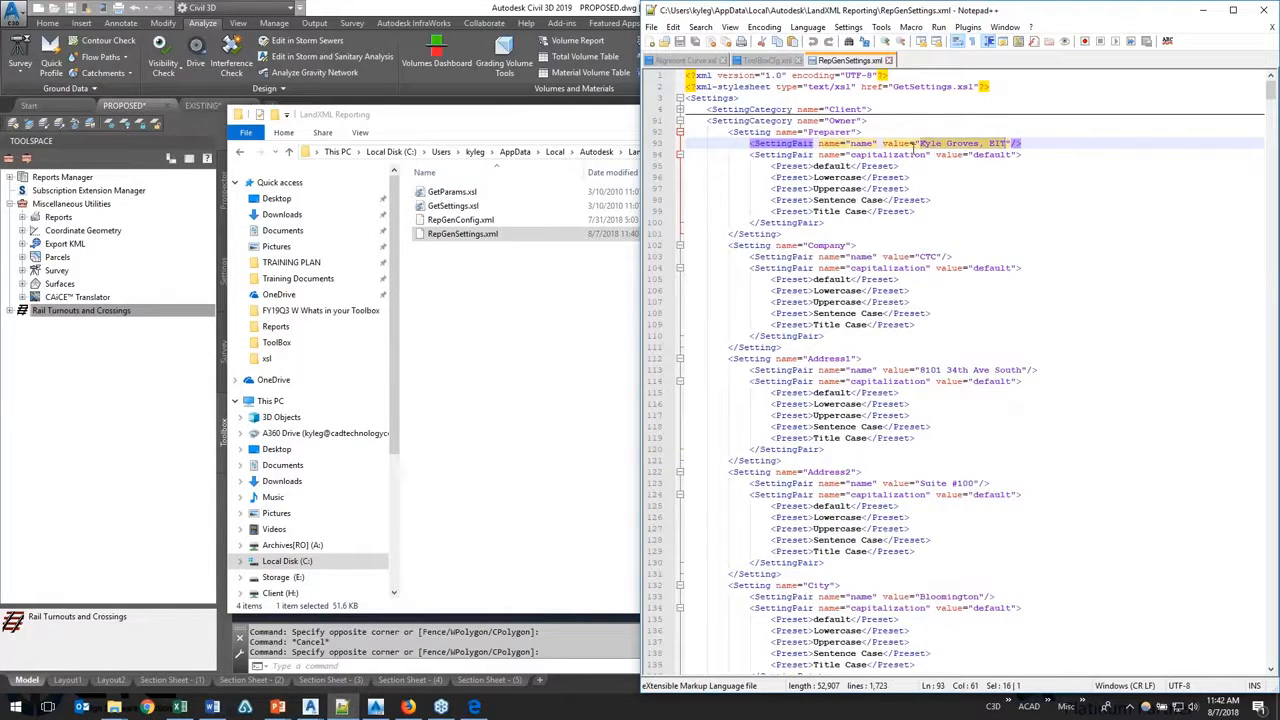
{"action": "left_click", "coordinate": [944, 146]}
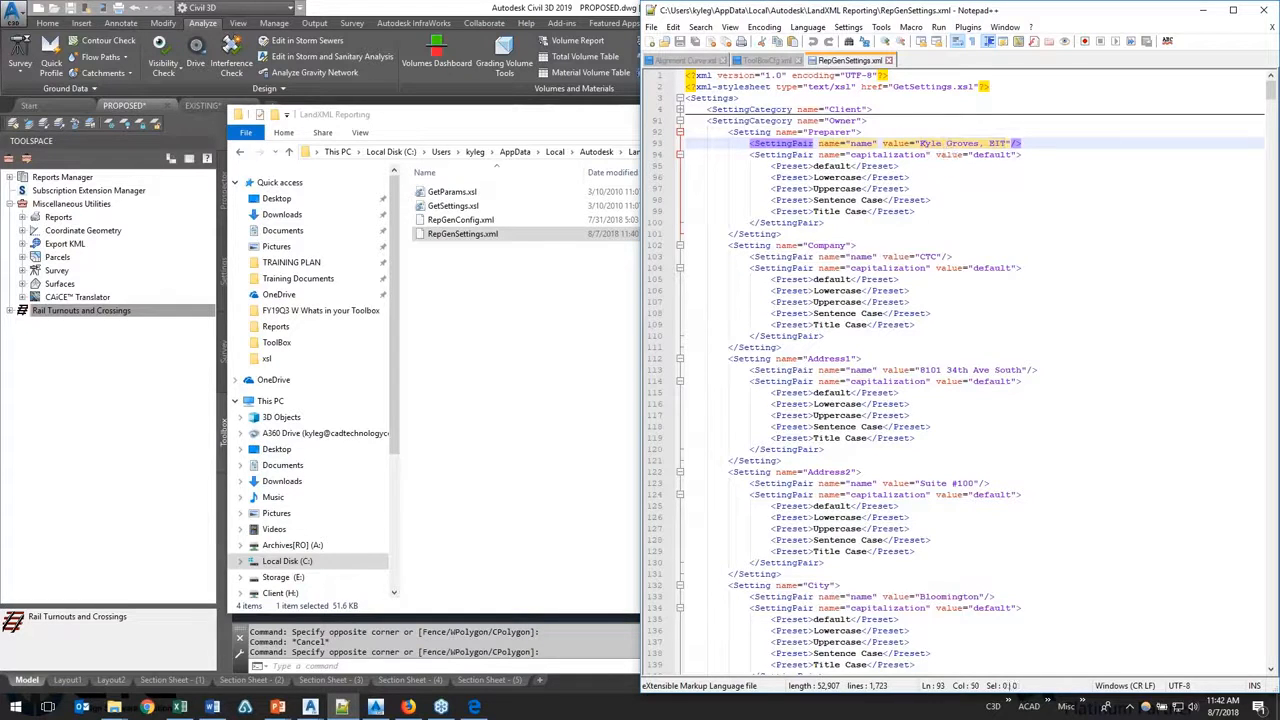
{"action": "left_click", "coordinate": [921, 256]}
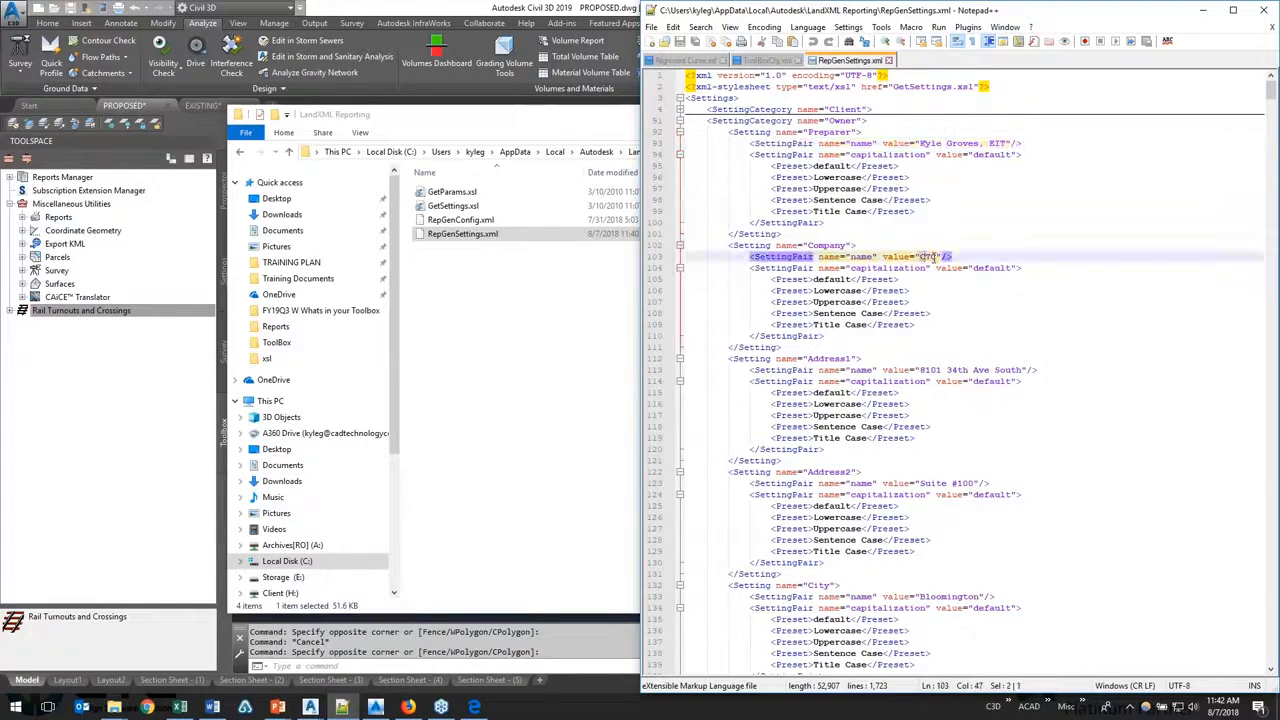
Step: Examine the Owner category's Address1 name attribute and its address value in RepGenSettings.xml
{"action": "left_click", "coordinate": [922, 370]}
{"action": "left_click_drag", "start_coordinate": [924, 371], "coordinate": [1020, 370]}
{"action": "left_click", "coordinate": [889, 384]}
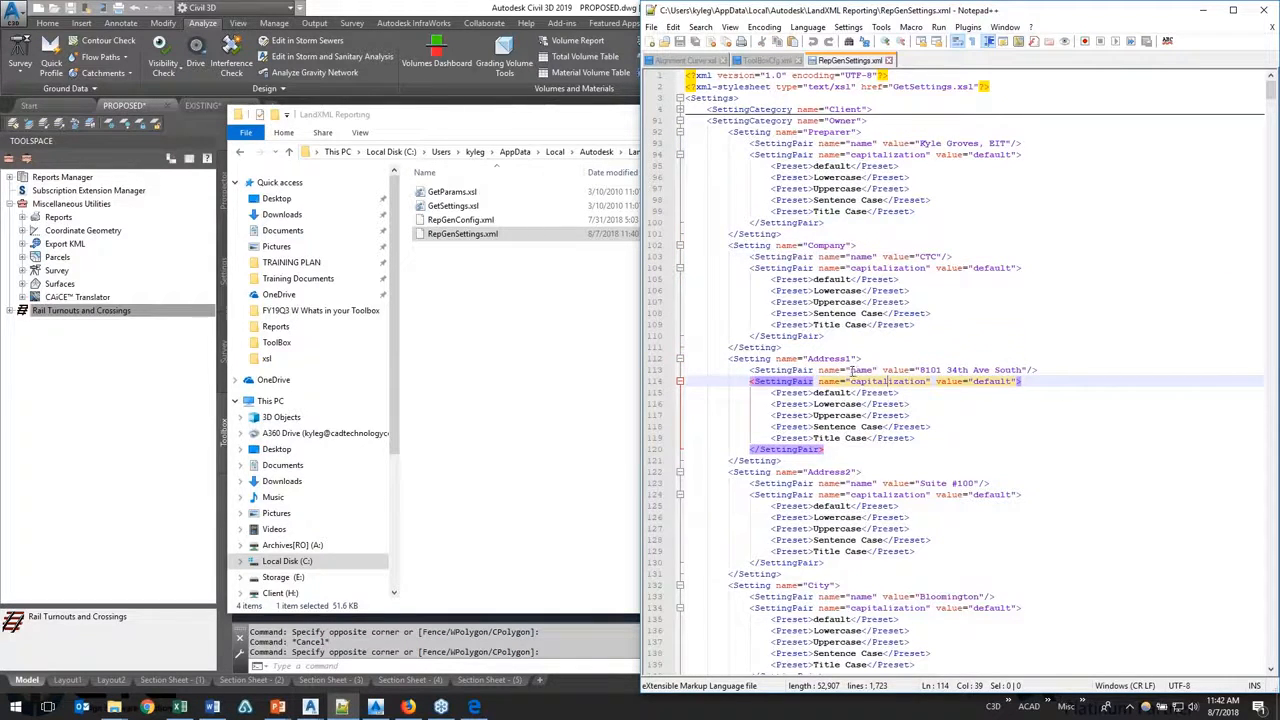
{"action": "double_click", "coordinate": [860, 370]}
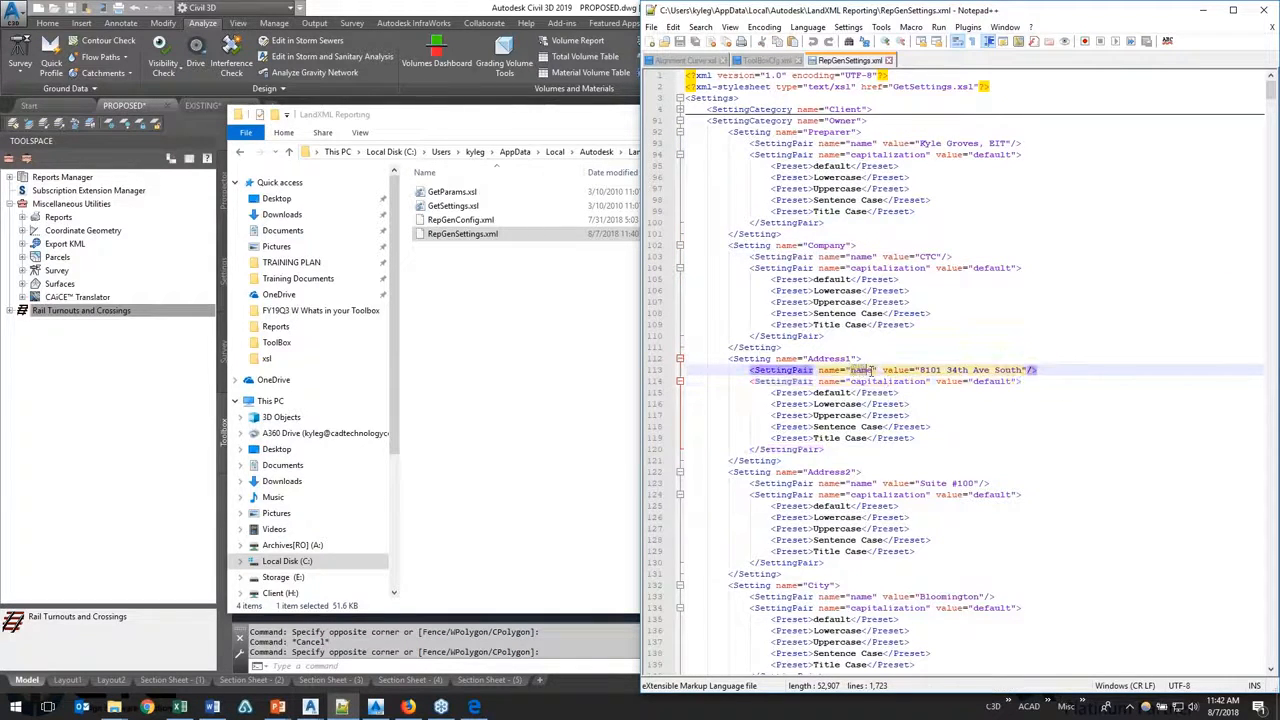
{"action": "left_click", "coordinate": [789, 372]}
Step: Check the Address1 setting's name and its inner name attribute in the Owner category of RepGenSettings.xml
{"action": "double_click", "coordinate": [862, 370]}
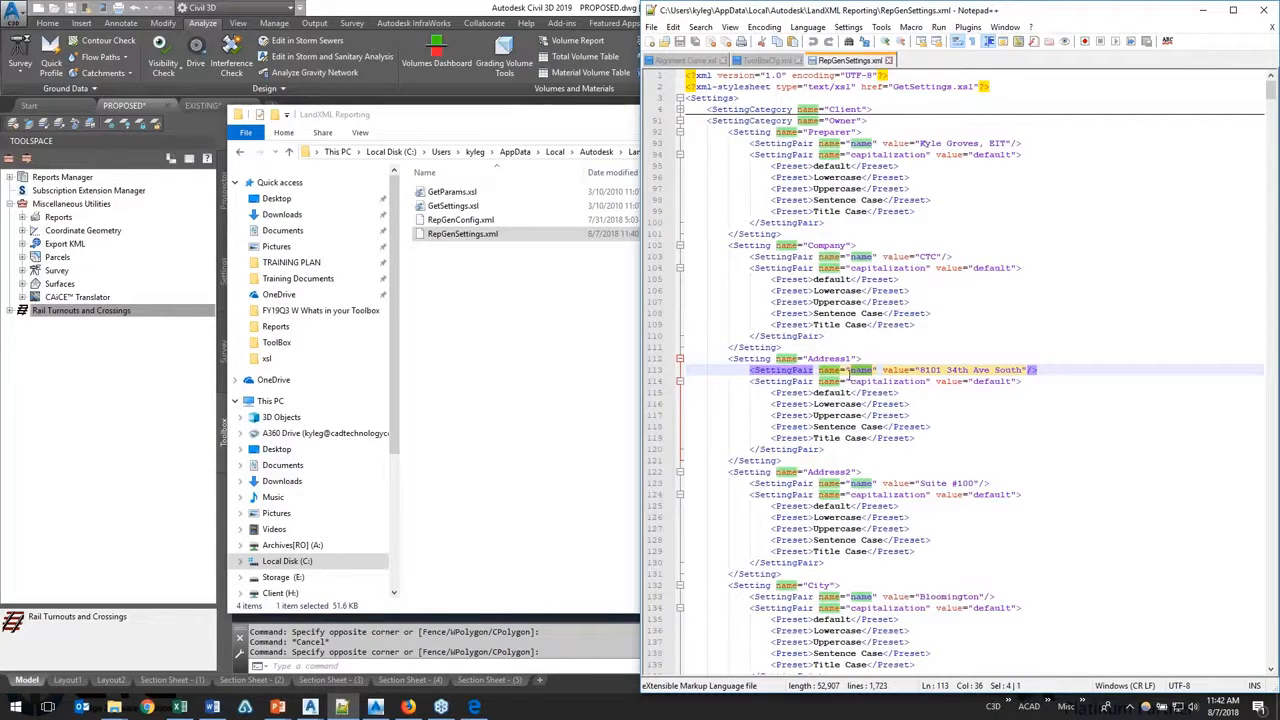
{"action": "left_click", "coordinate": [812, 359]}
{"action": "mouse_move", "coordinate": [814, 359]}
{"action": "left_mouse_down"}
{"action": "mouse_move", "coordinate": [853, 359]}
{"action": "mouse_move", "coordinate": [812, 359]}
{"action": "left_mouse_up"}
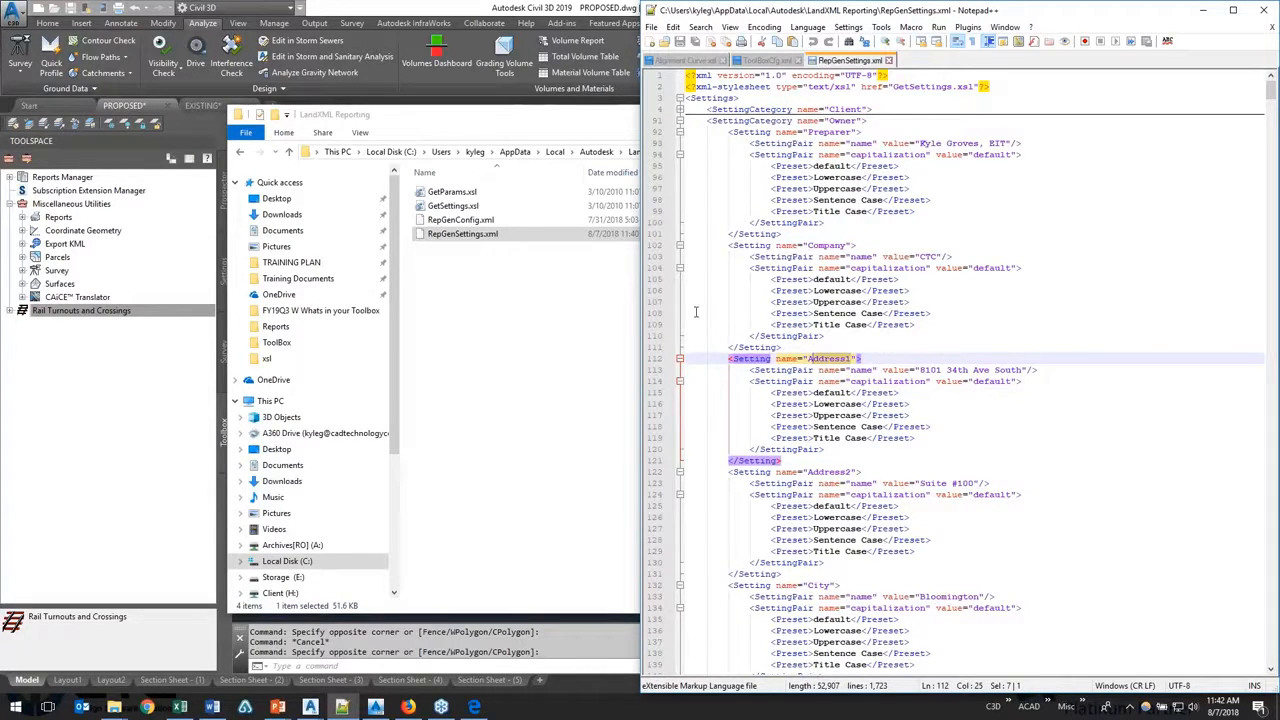
Step: Minimize Notepad++, point out RepGenSettings.xml in the LandXML Reporting folder, and return to the Civil 3D drawing
{"action": "left_click", "coordinate": [520, 313]}
{"action": "left_click", "coordinate": [1203, 10]}
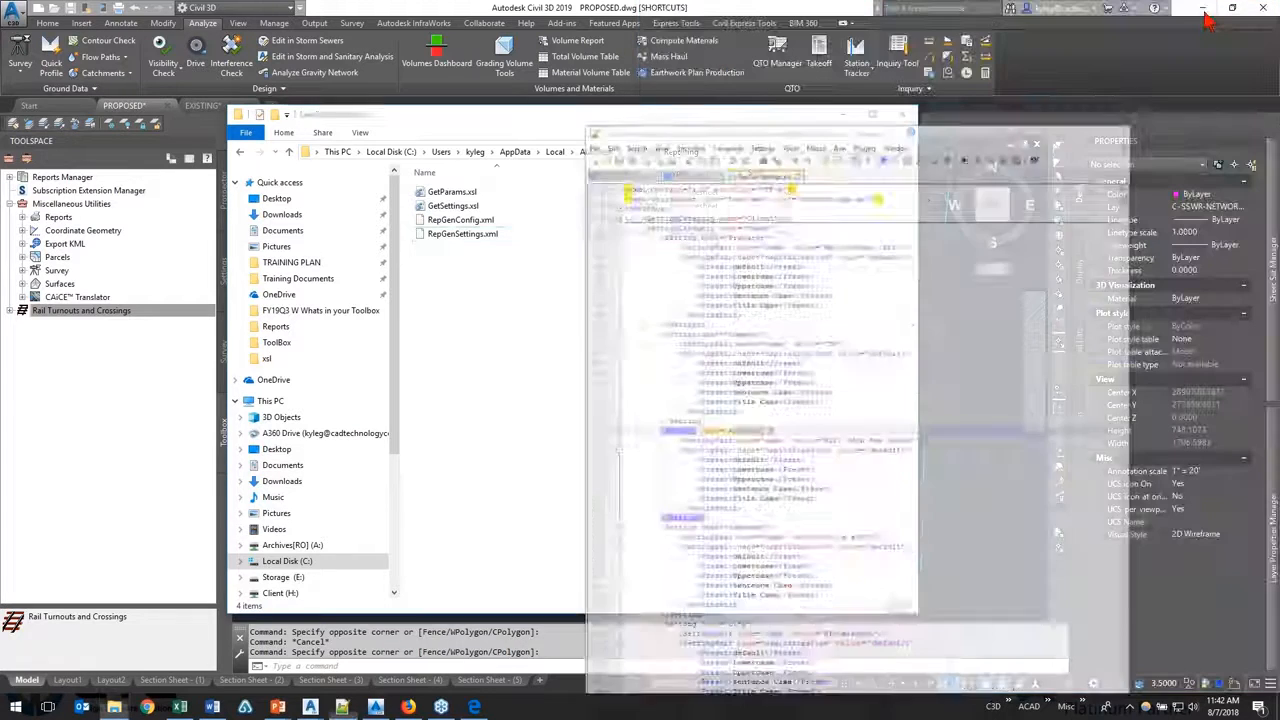
{"action": "left_click", "coordinate": [505, 236]}
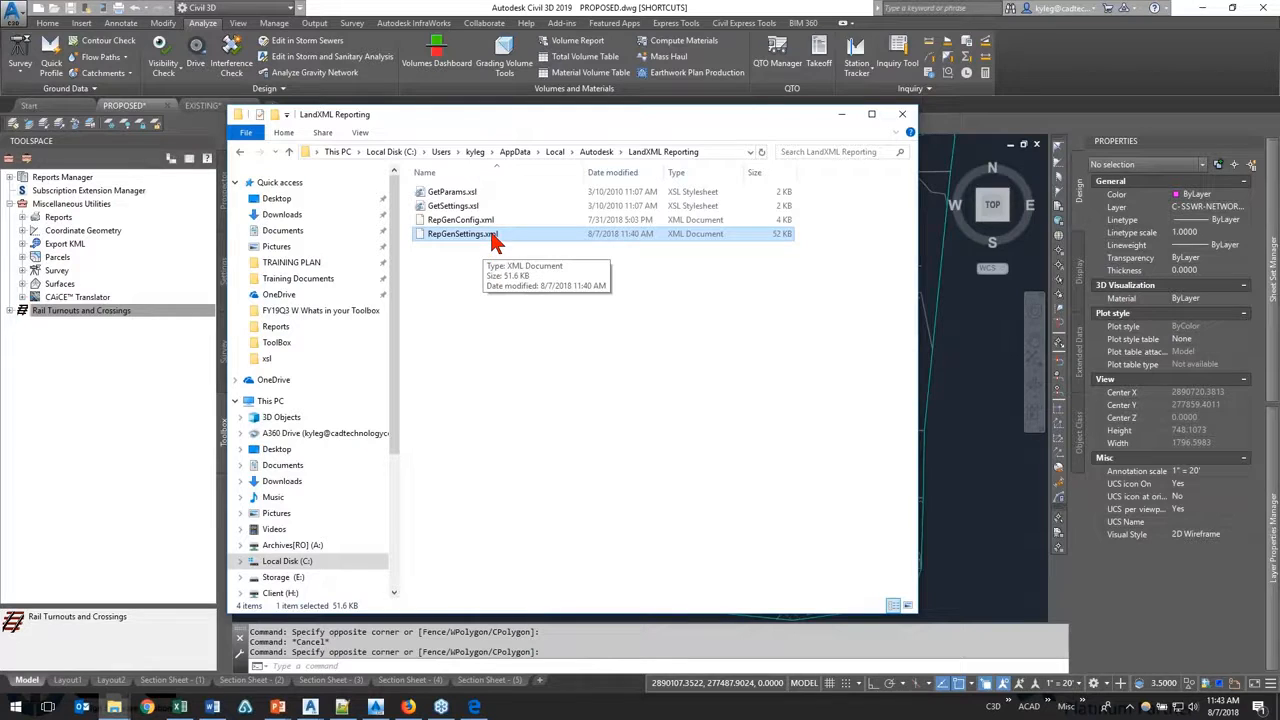
{"action": "left_click", "coordinate": [841, 114]}
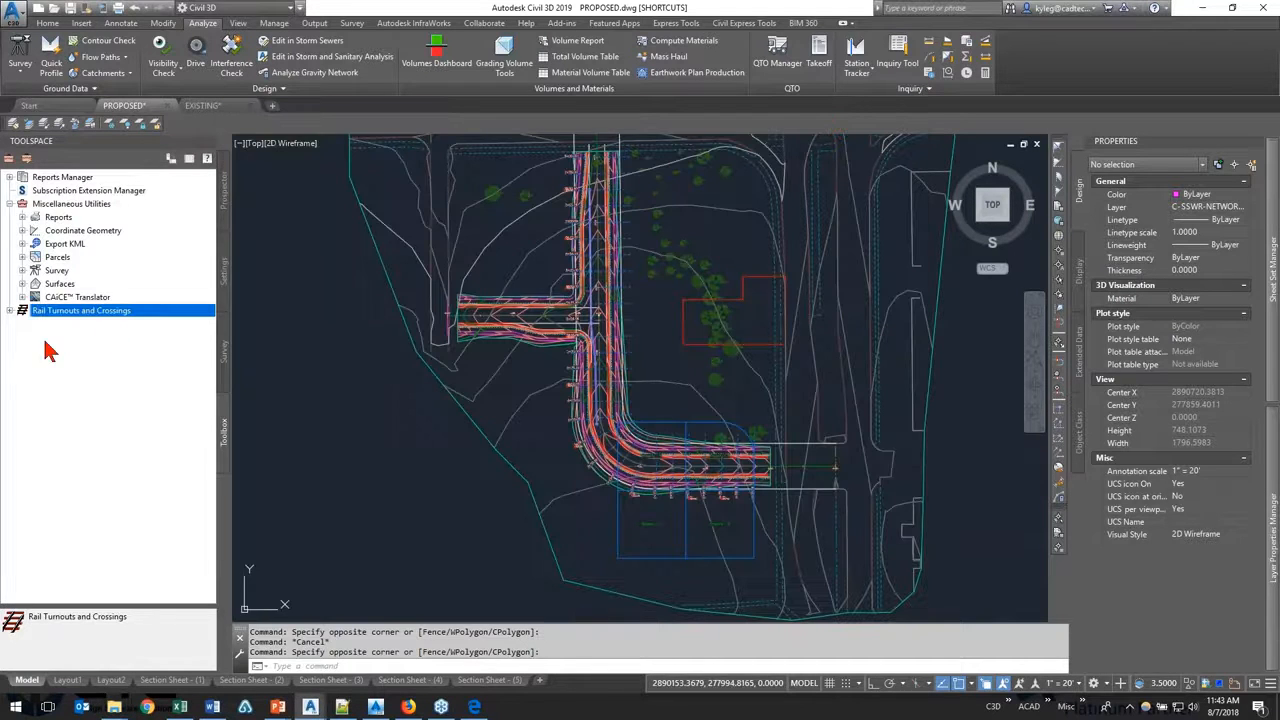
Step: Open the Toolbox Editor, enlarge it, and expand the Alignment category under the first Reports Manager
{"action": "left_click", "coordinate": [26, 158]}
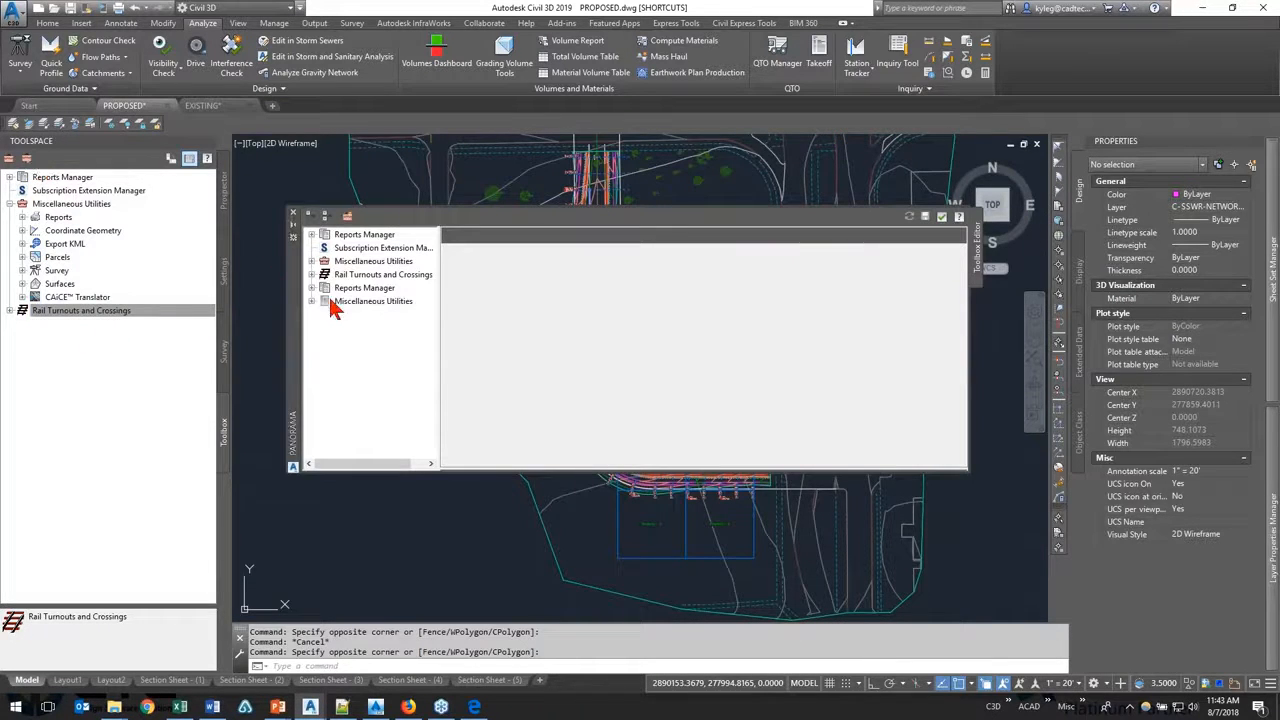
{"action": "left_click_drag", "start_coordinate": [516, 468], "coordinate": [496, 578]}
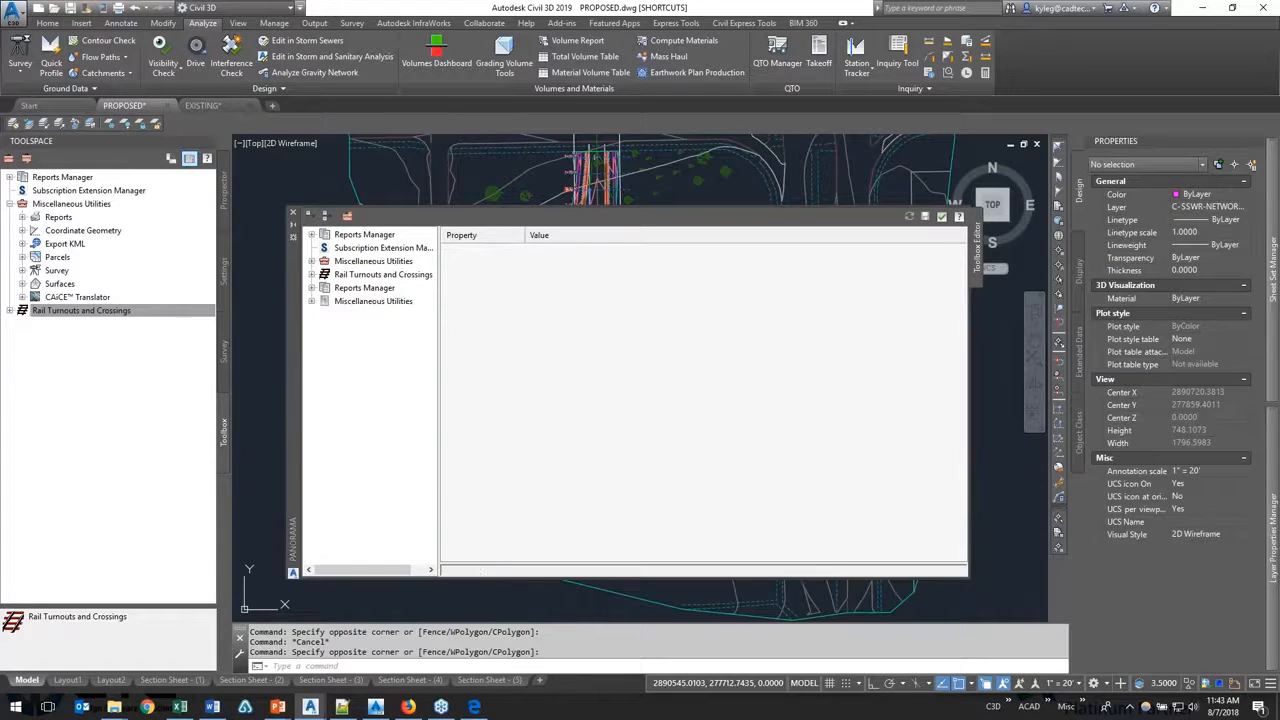
{"action": "left_click", "coordinate": [311, 235]}
{"action": "left_click", "coordinate": [324, 248]}
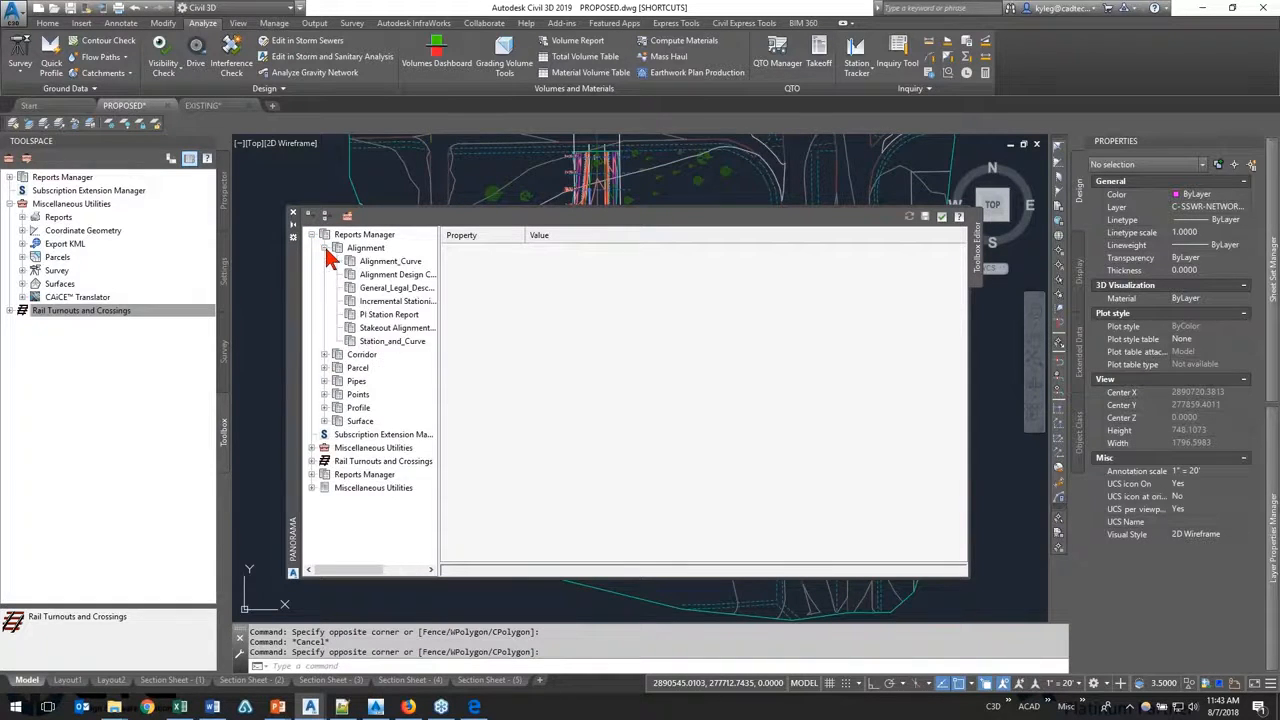
Step: Review the properties of the Alignment_Curve and Station_and_Curve reports and the commands available for the Alignment category
{"action": "left_click", "coordinate": [390, 262]}
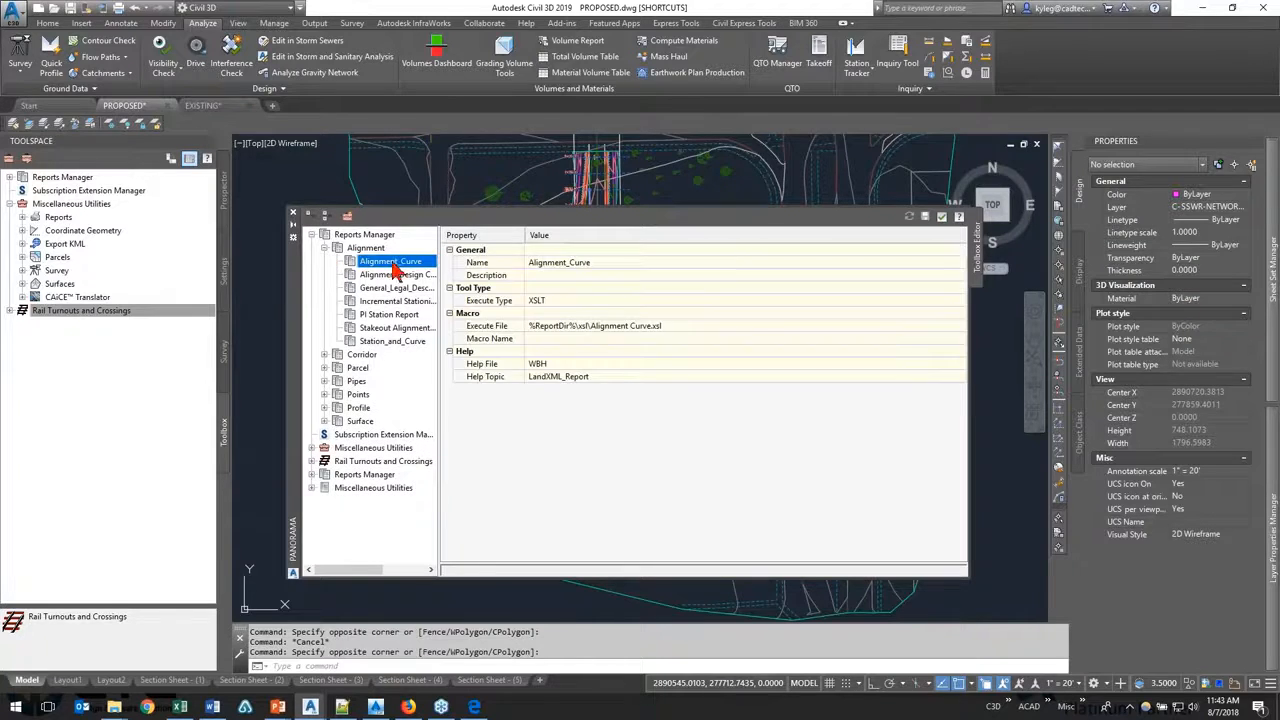
{"action": "left_click", "coordinate": [392, 341]}
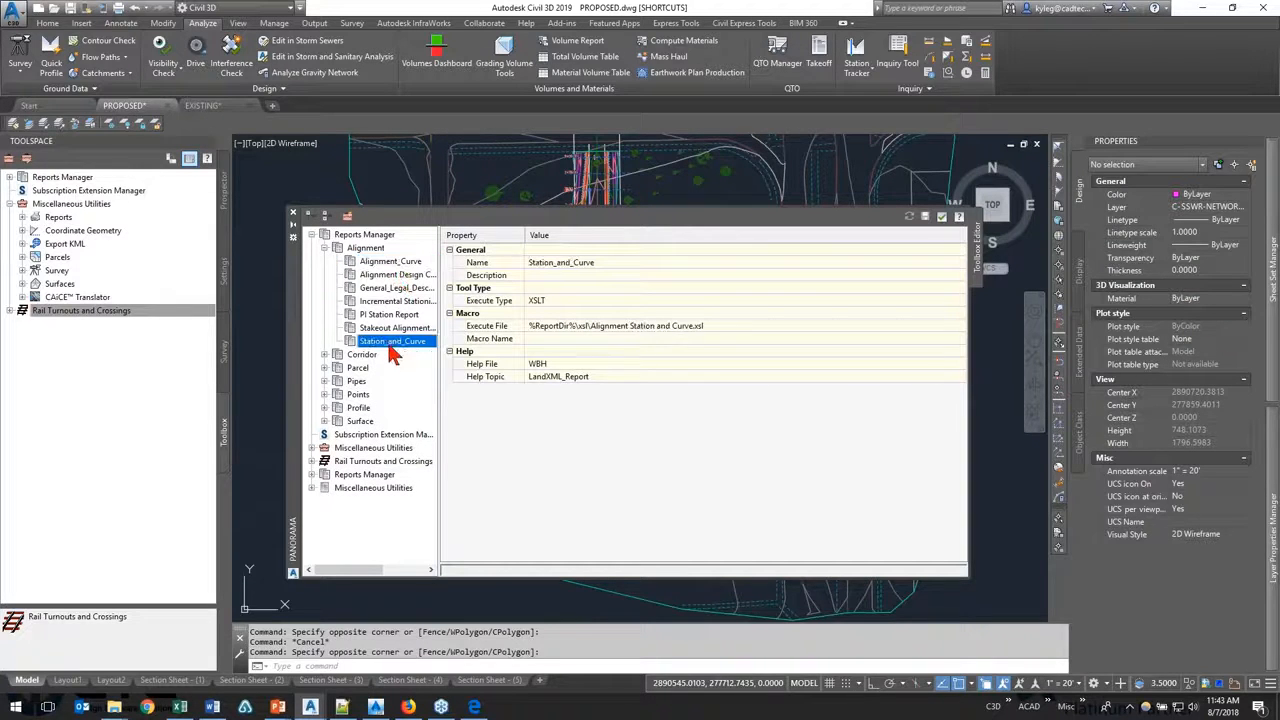
{"action": "left_click", "coordinate": [369, 250]}
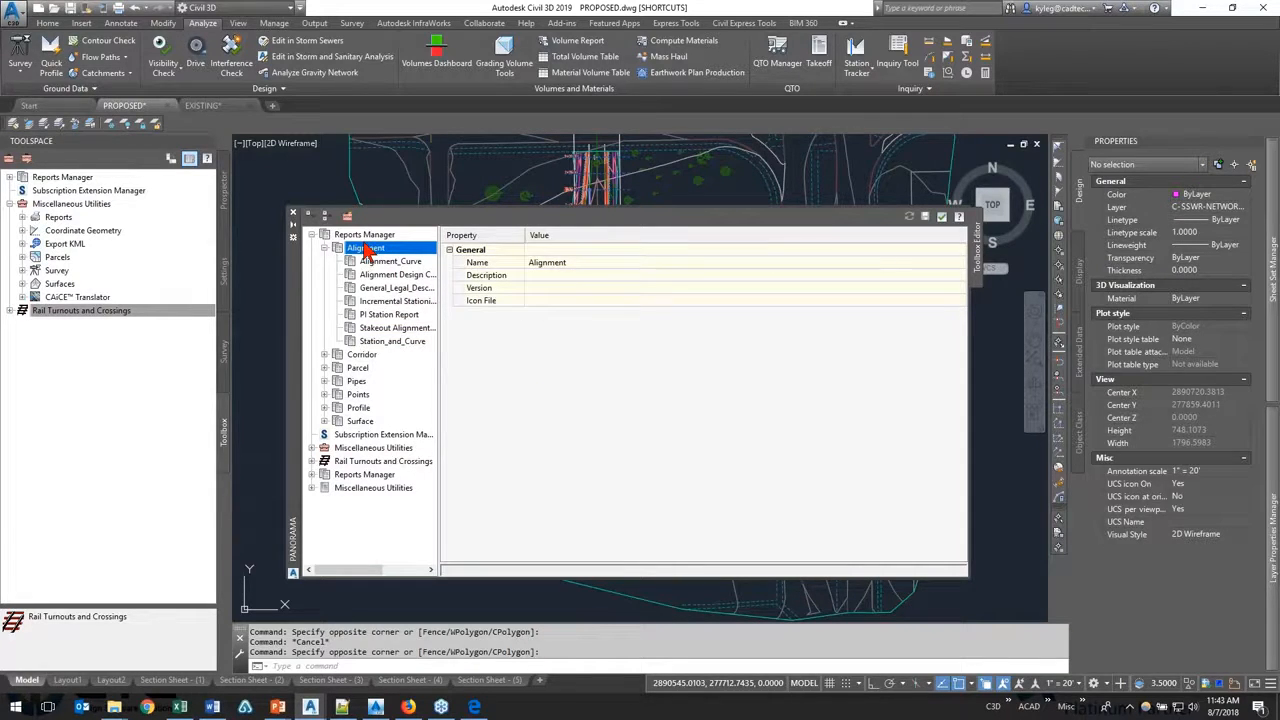
{"action": "right_click", "coordinate": [367, 250]}
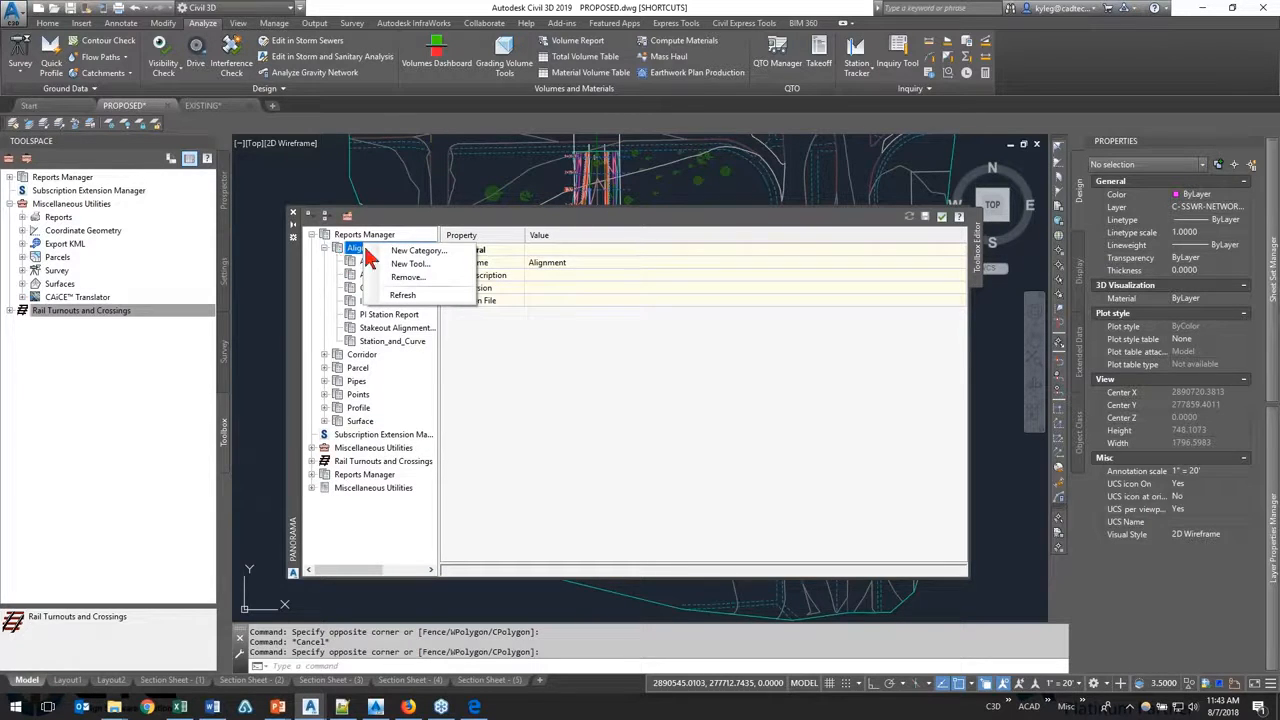
{"action": "key", "text": "Escape"}
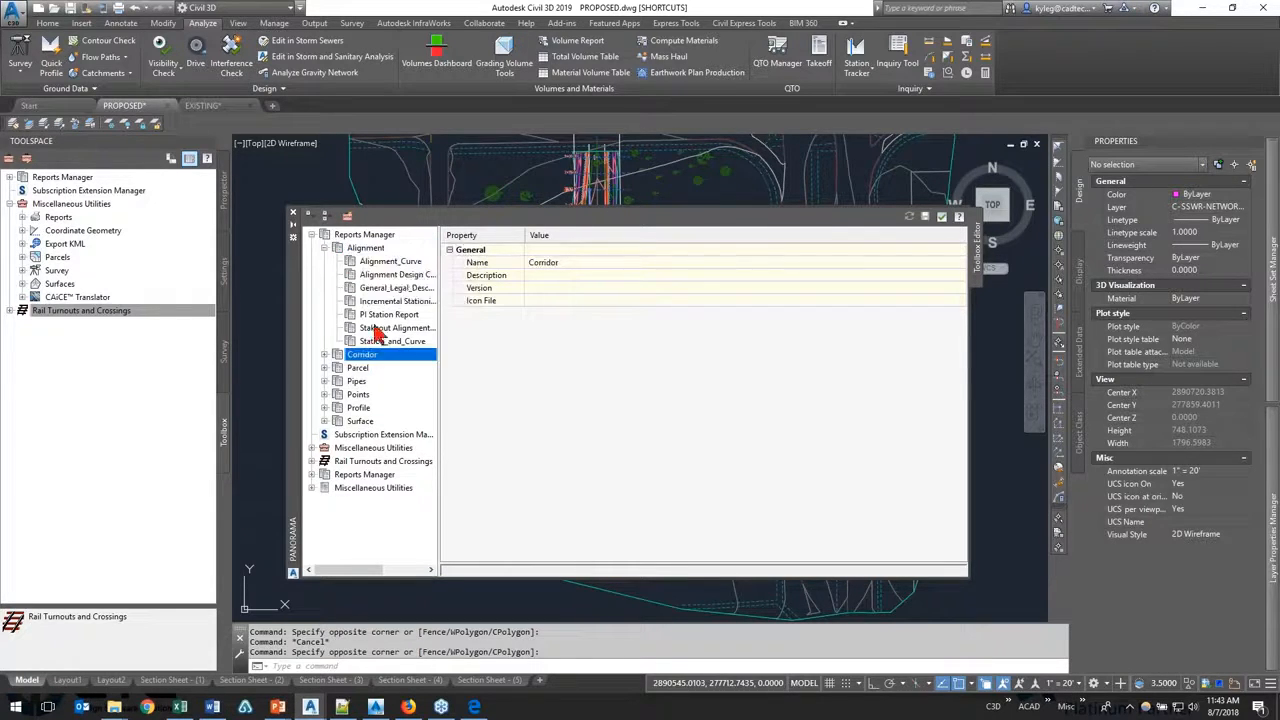
Step: Examine the Alignment_Curve report's Name, Execute Type options and Execute File path, keeping the type as XSLT
{"action": "left_click", "coordinate": [388, 262]}
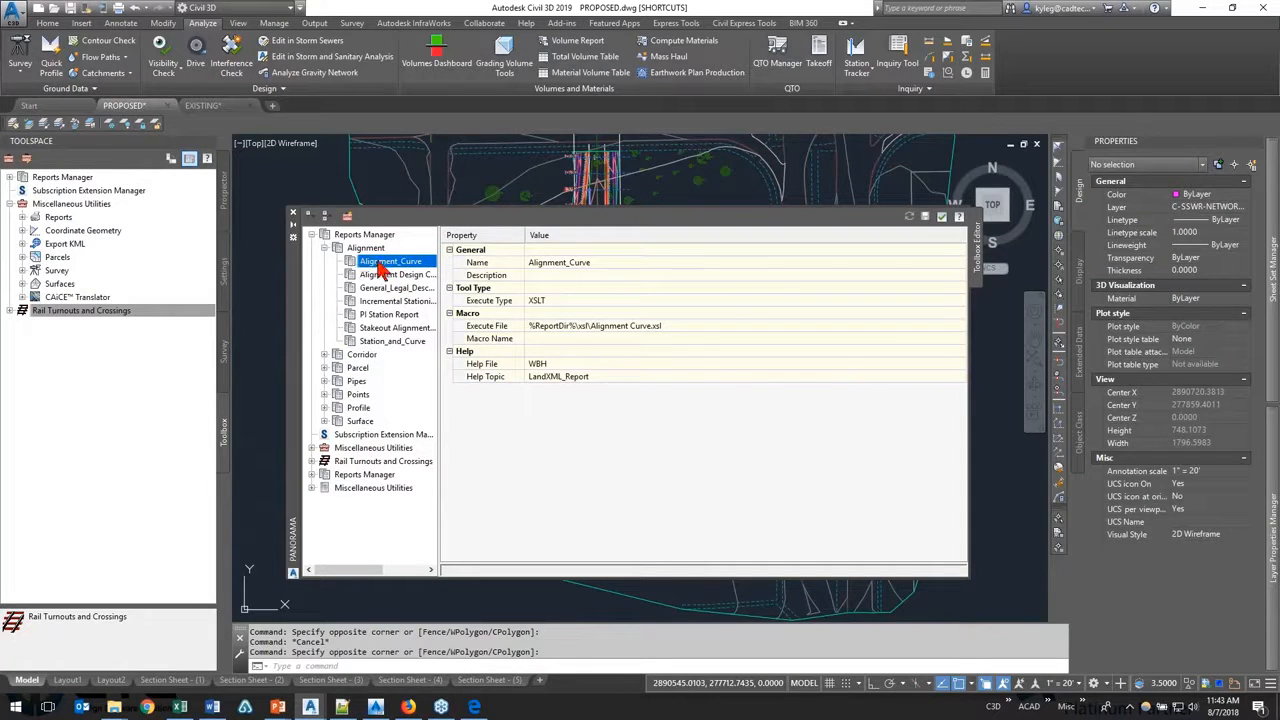
{"action": "left_click", "coordinate": [590, 263]}
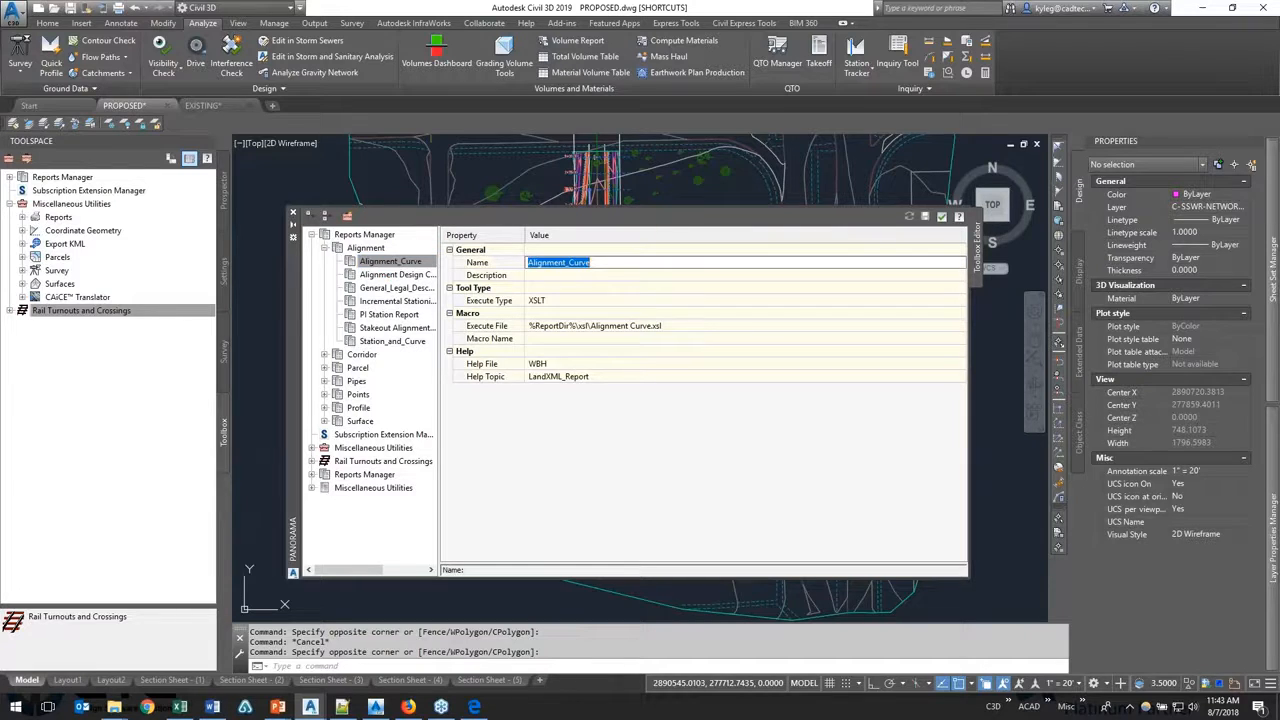
{"action": "key", "text": "Return"}
{"action": "left_click", "coordinate": [570, 302]}
{"action": "left_click", "coordinate": [570, 302]}
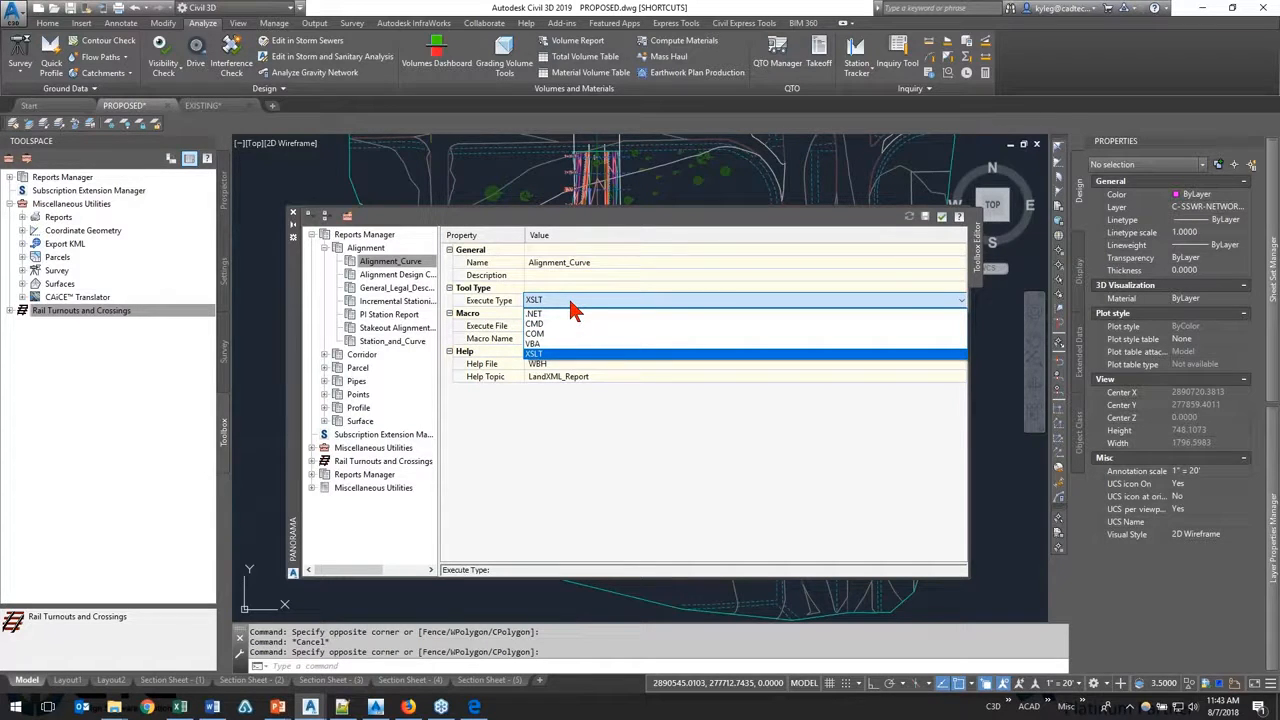
{"action": "left_click", "coordinate": [556, 353]}
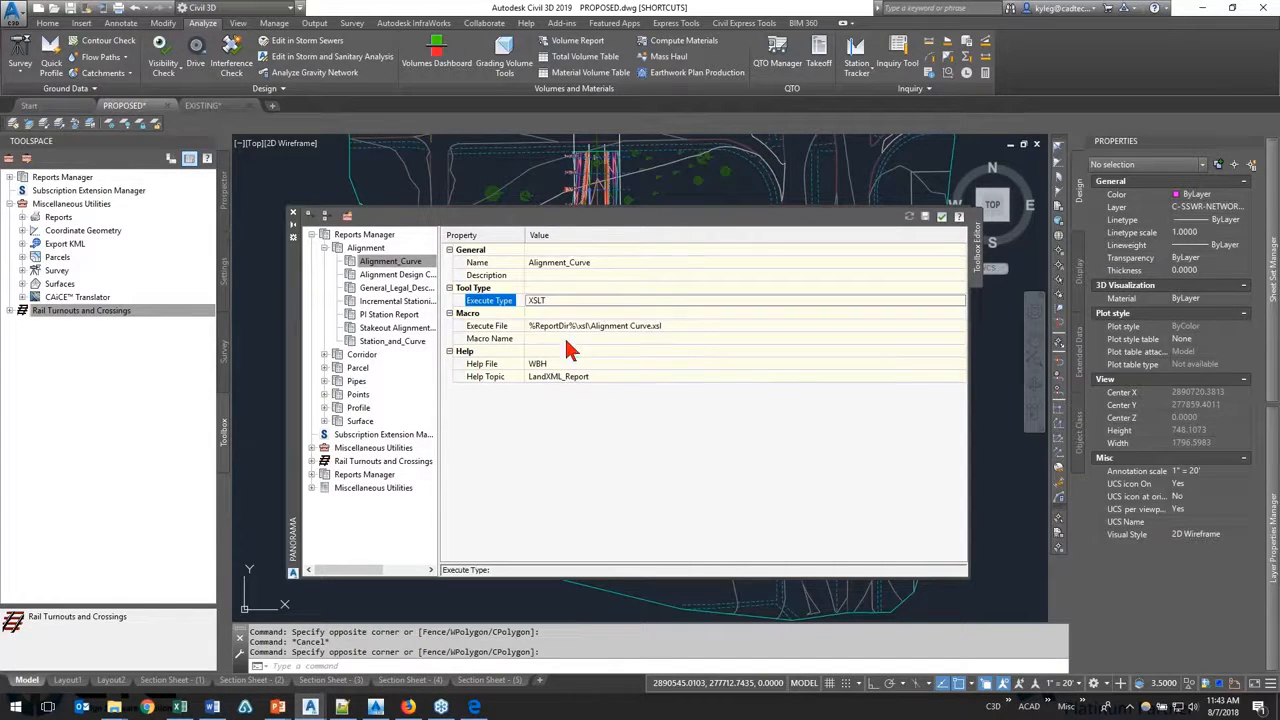
{"action": "left_click", "coordinate": [657, 326]}
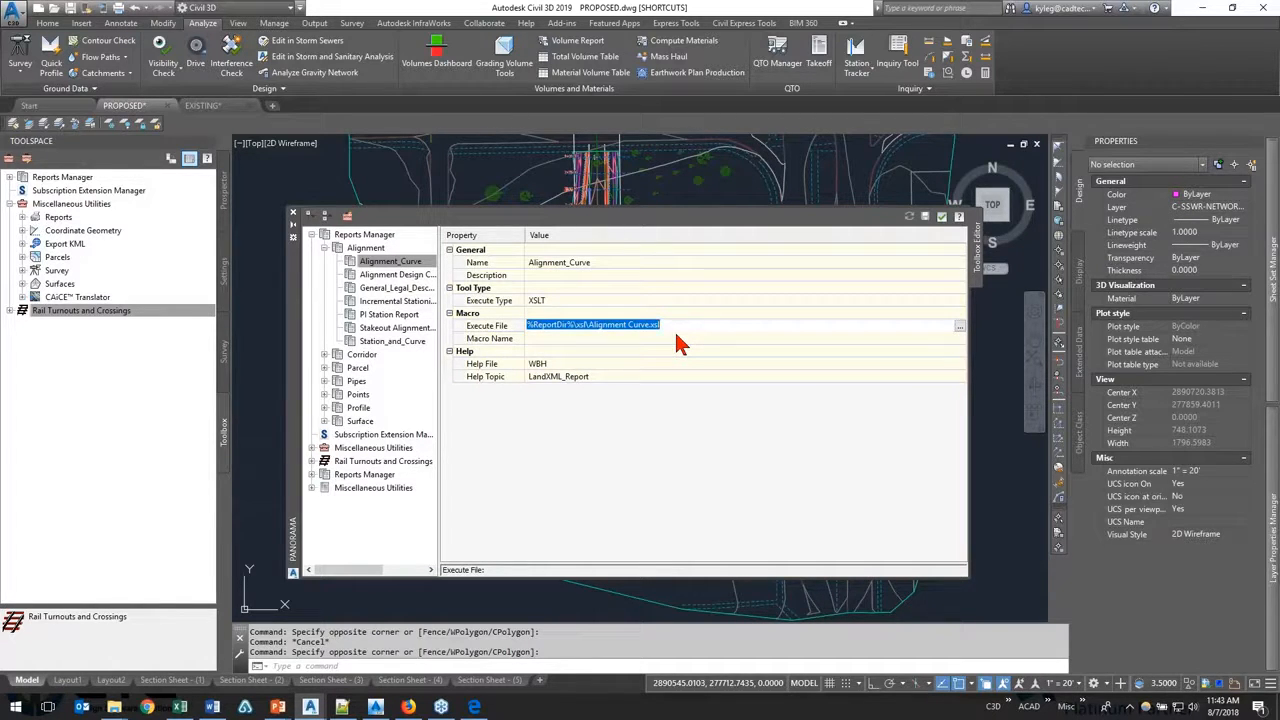
{"action": "left_click", "coordinate": [114, 707]}
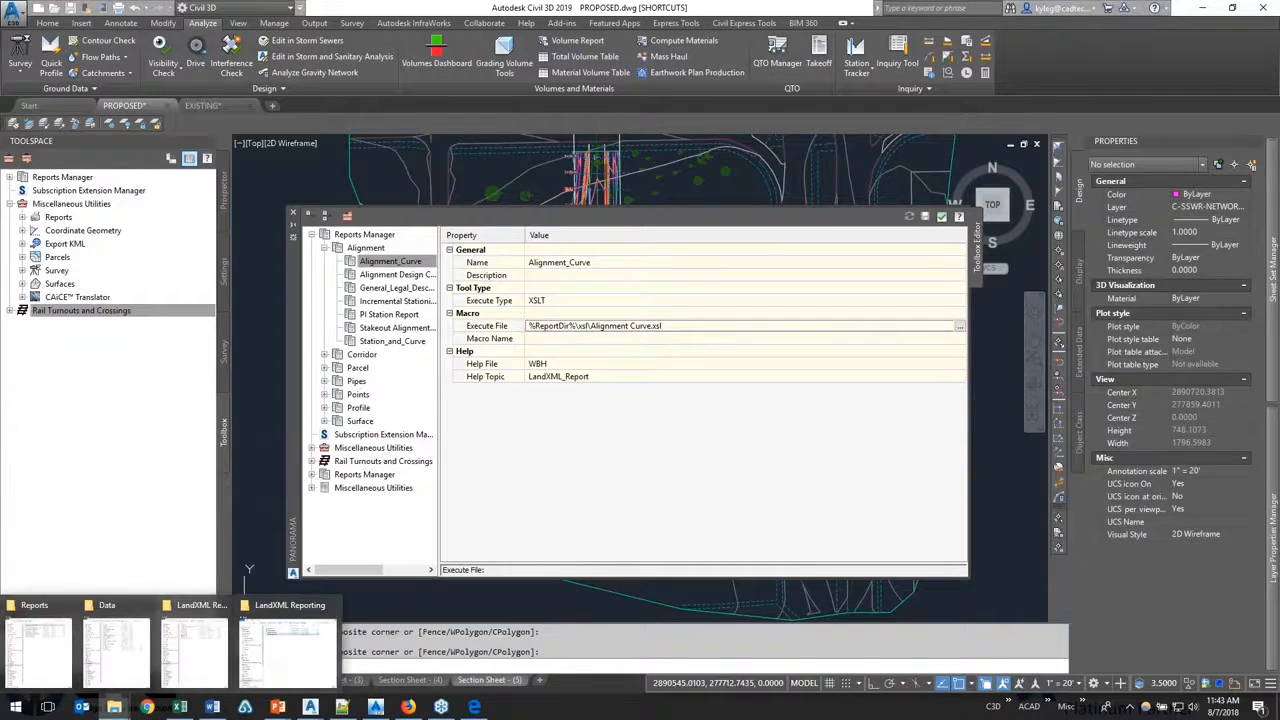
{"action": "left_click", "coordinate": [288, 652]}
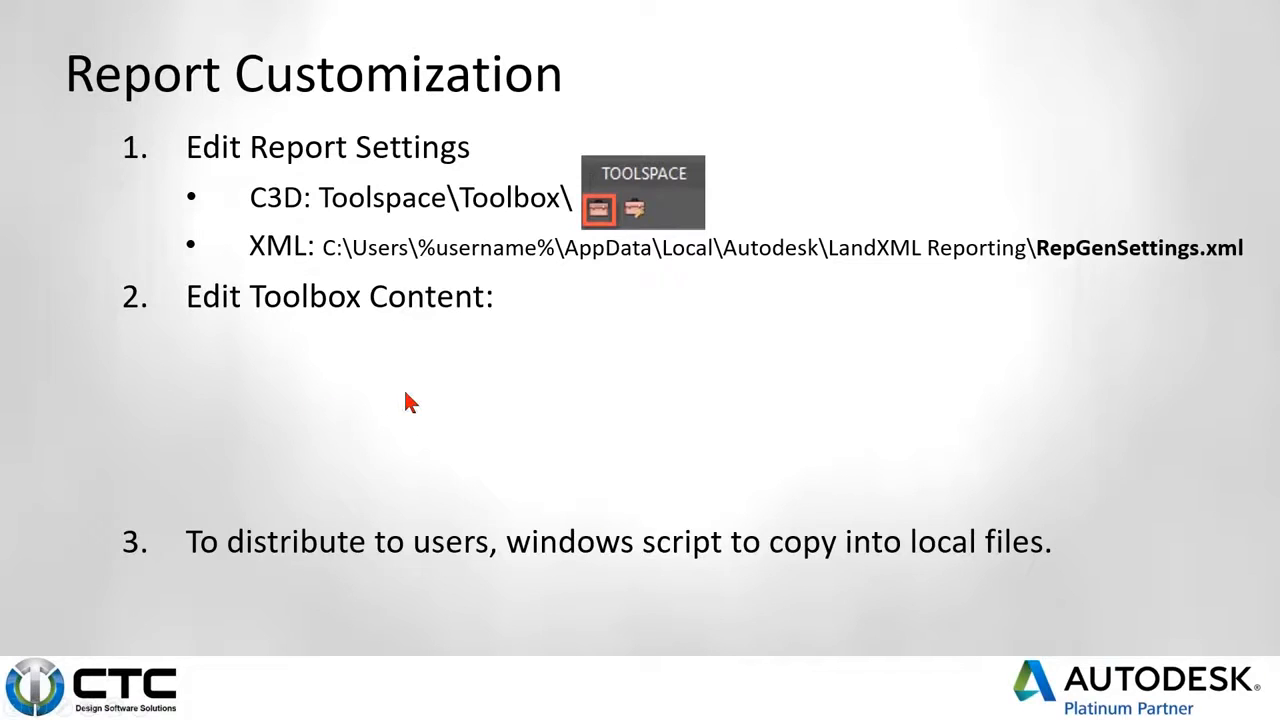
{"action": "left_click", "coordinate": [405, 393]}
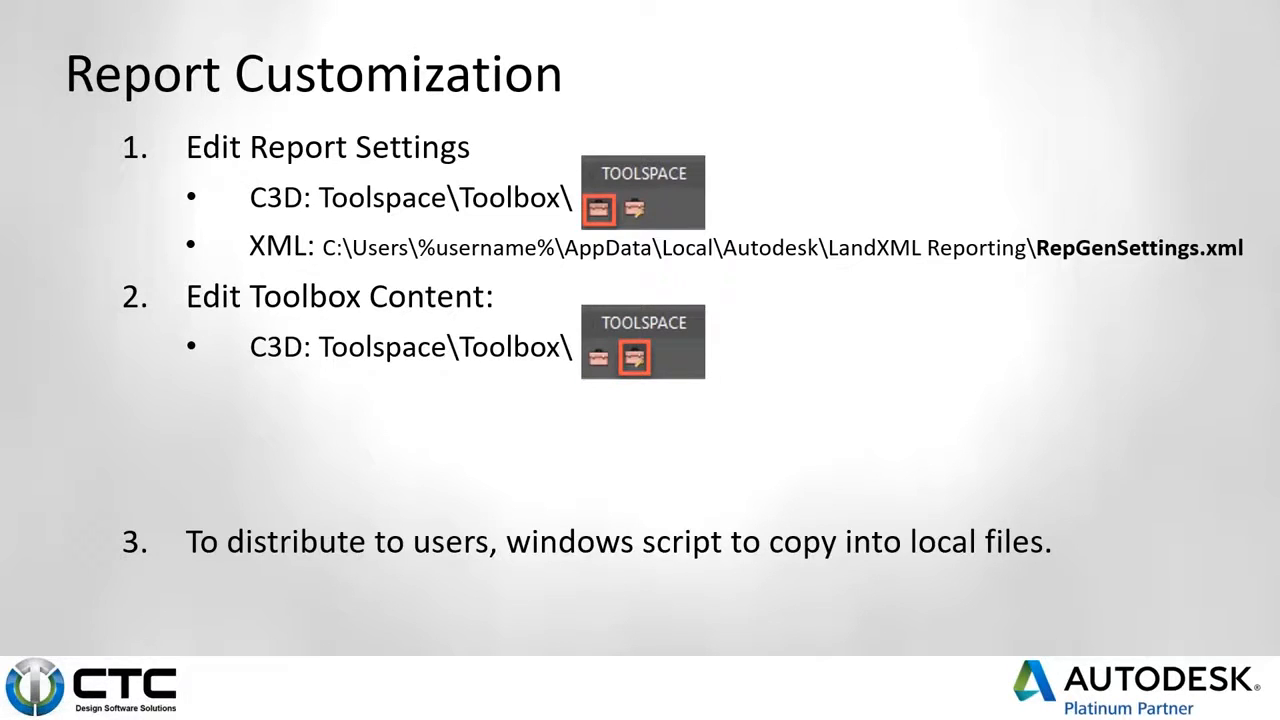
{"action": "key", "text": "Right"}
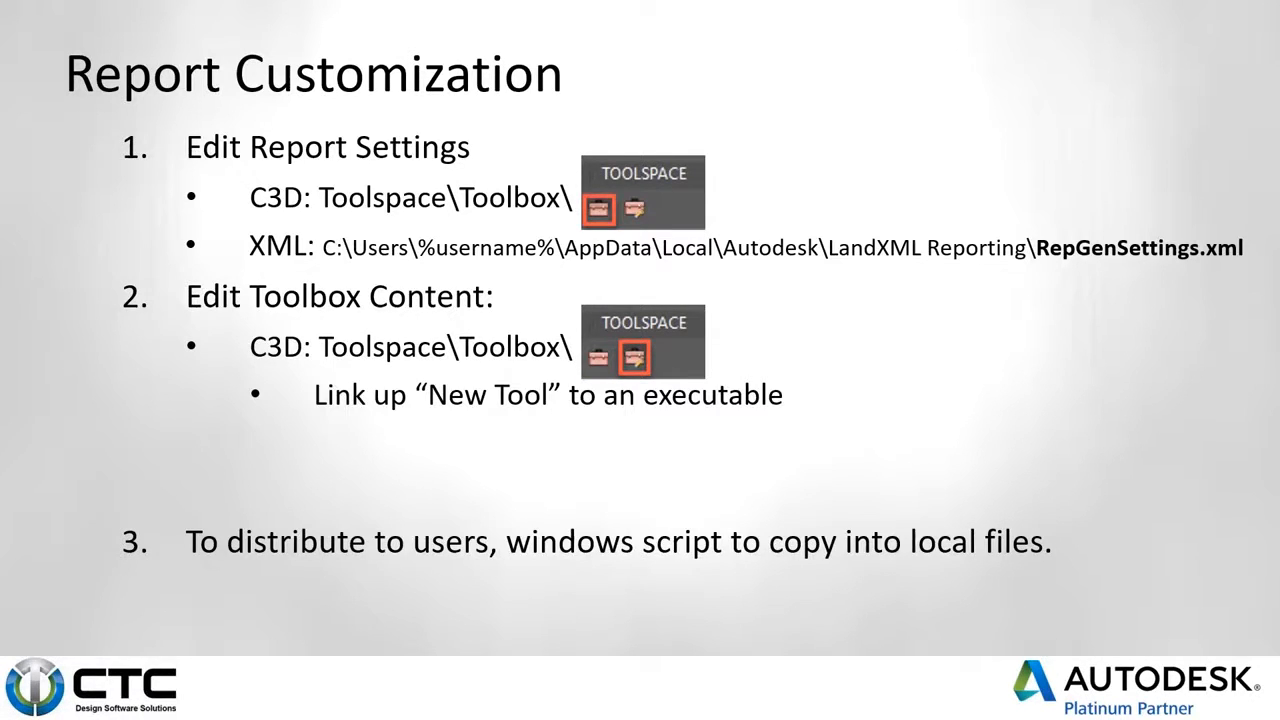
{"action": "key", "text": "Right"}
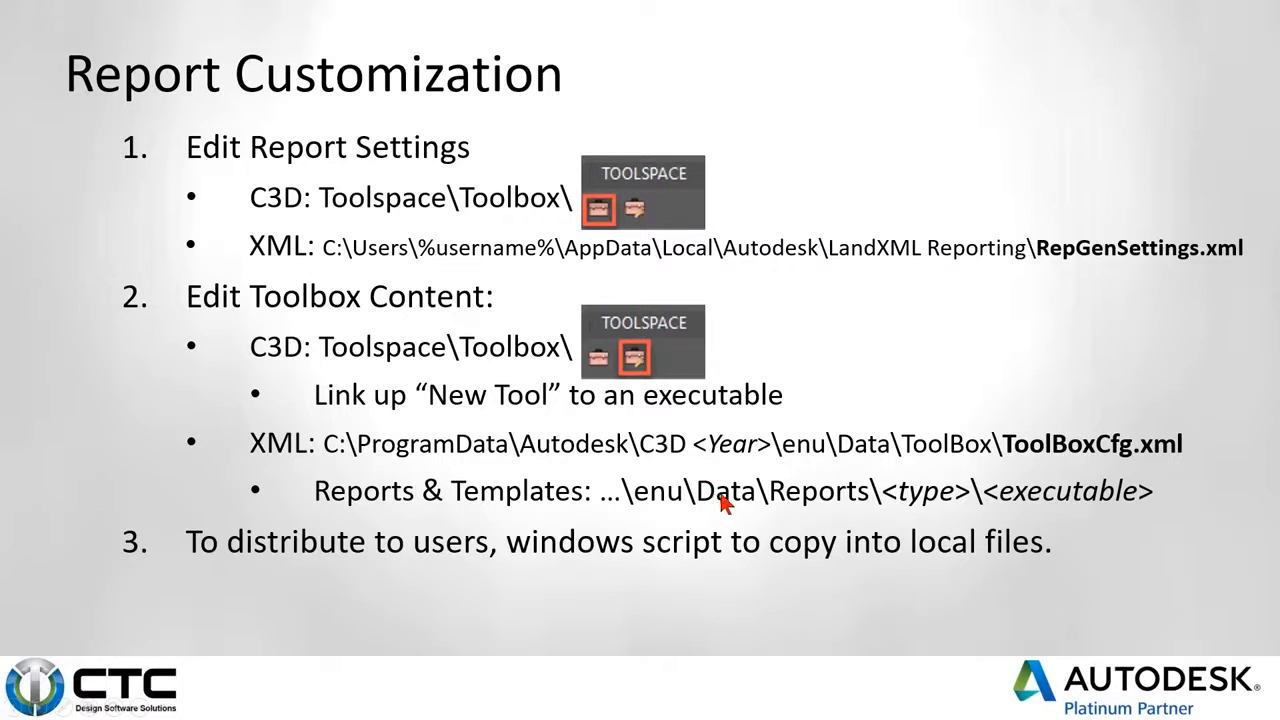
Step: Switch to the File Explorer window showing the C3D 2019 enu\Data folder and keep it docked beside the slide
{"action": "key", "text": "super"}
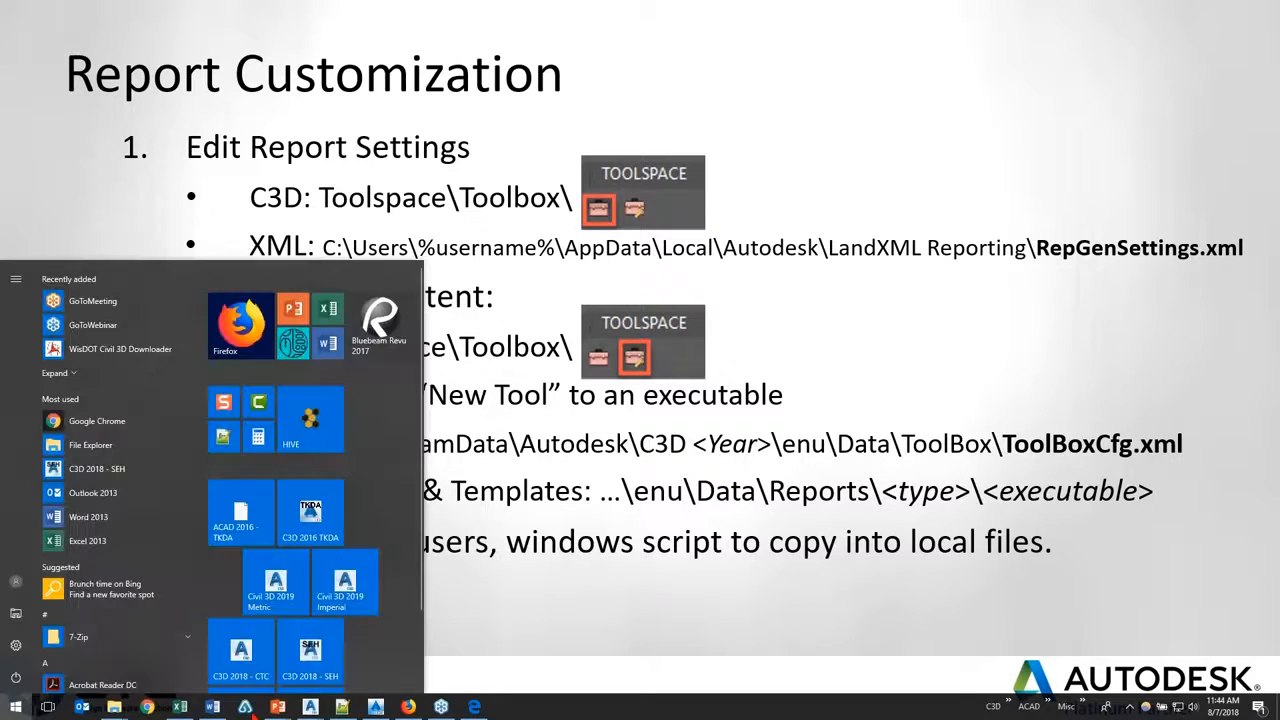
{"action": "mouse_move", "coordinate": [112, 708]}
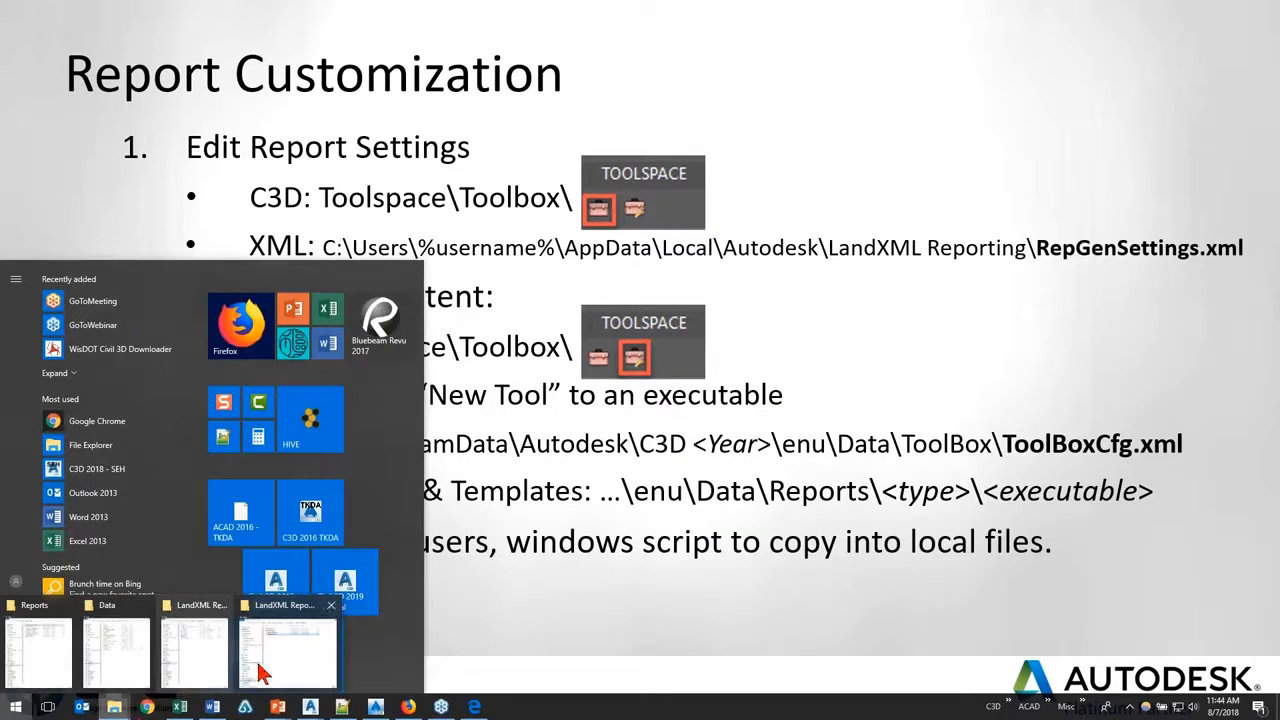
{"action": "left_click", "coordinate": [112, 650]}
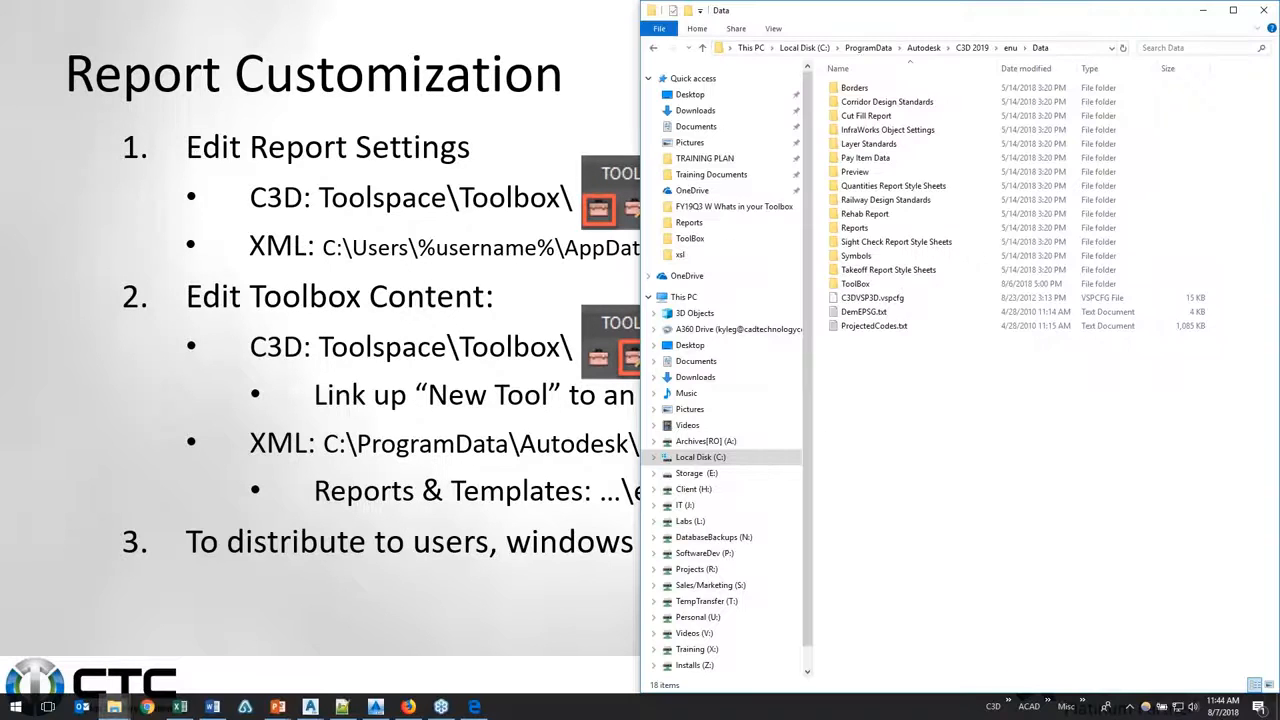
{"action": "key", "text": "super+Right"}
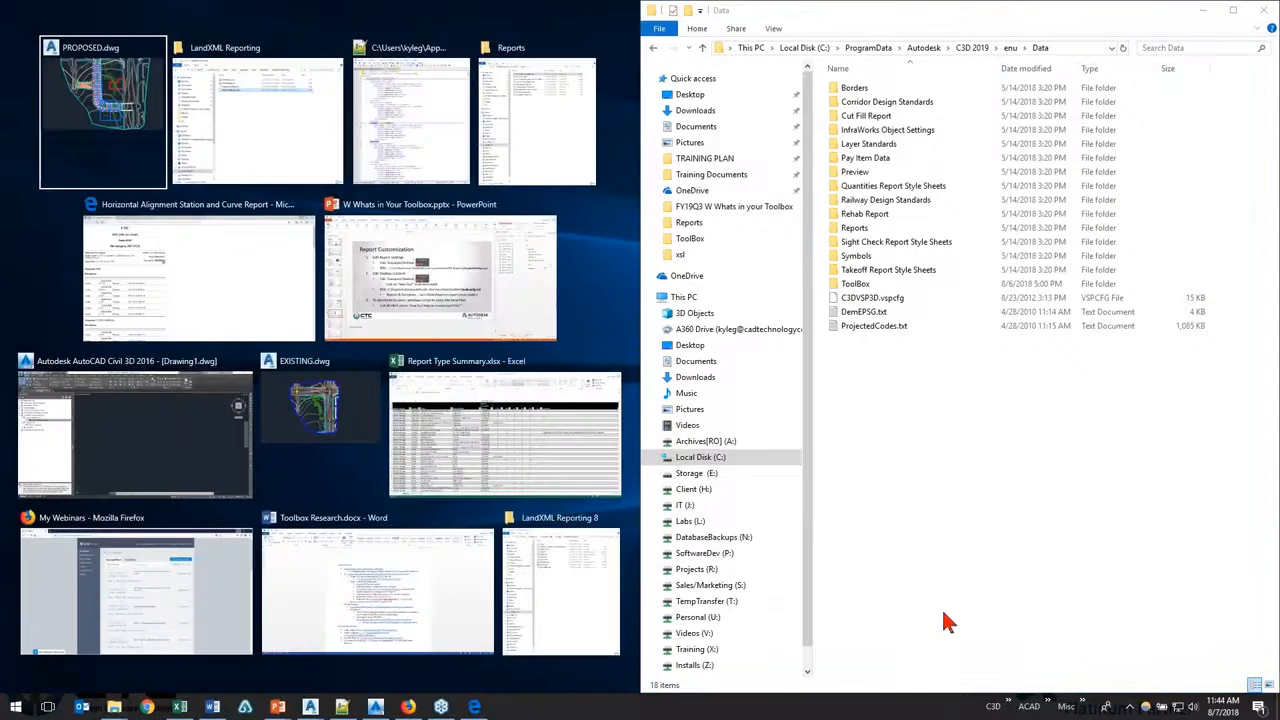
{"action": "left_click", "coordinate": [944, 608]}
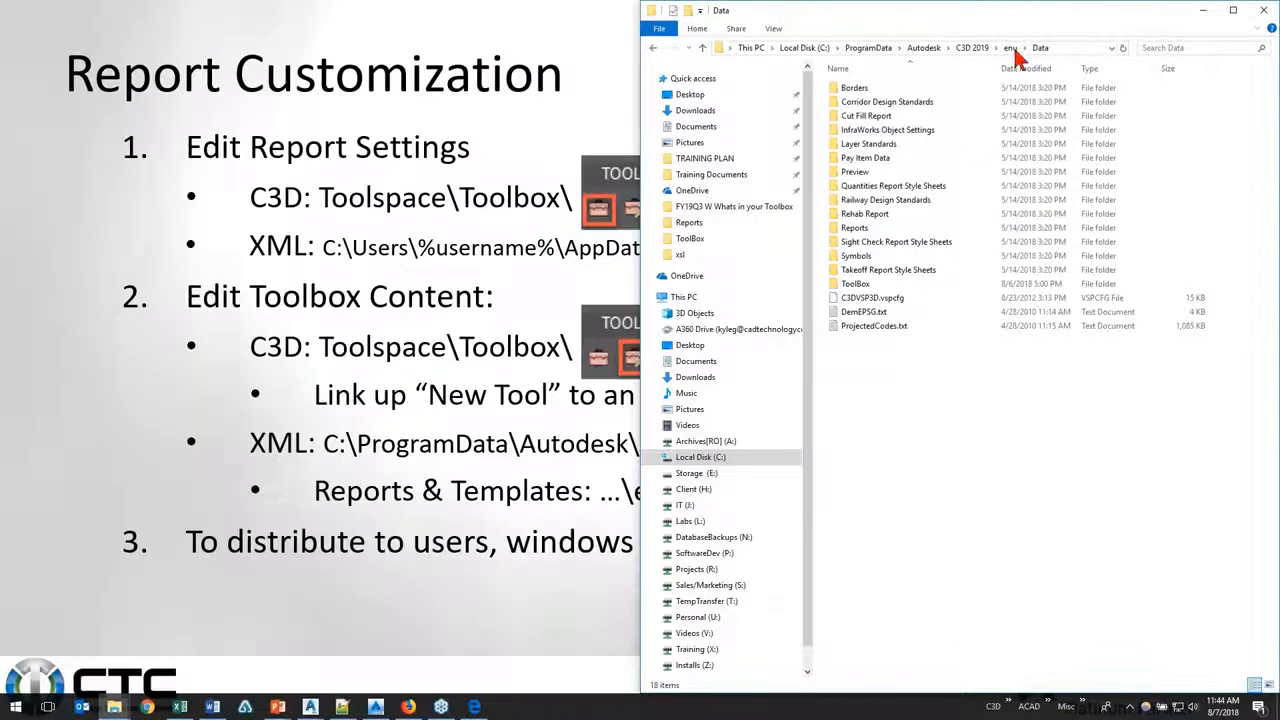
Step: Open the ToolBox folder inside Data and locate the ToolBoxCfg.xml file
{"action": "double_click", "coordinate": [855, 283]}
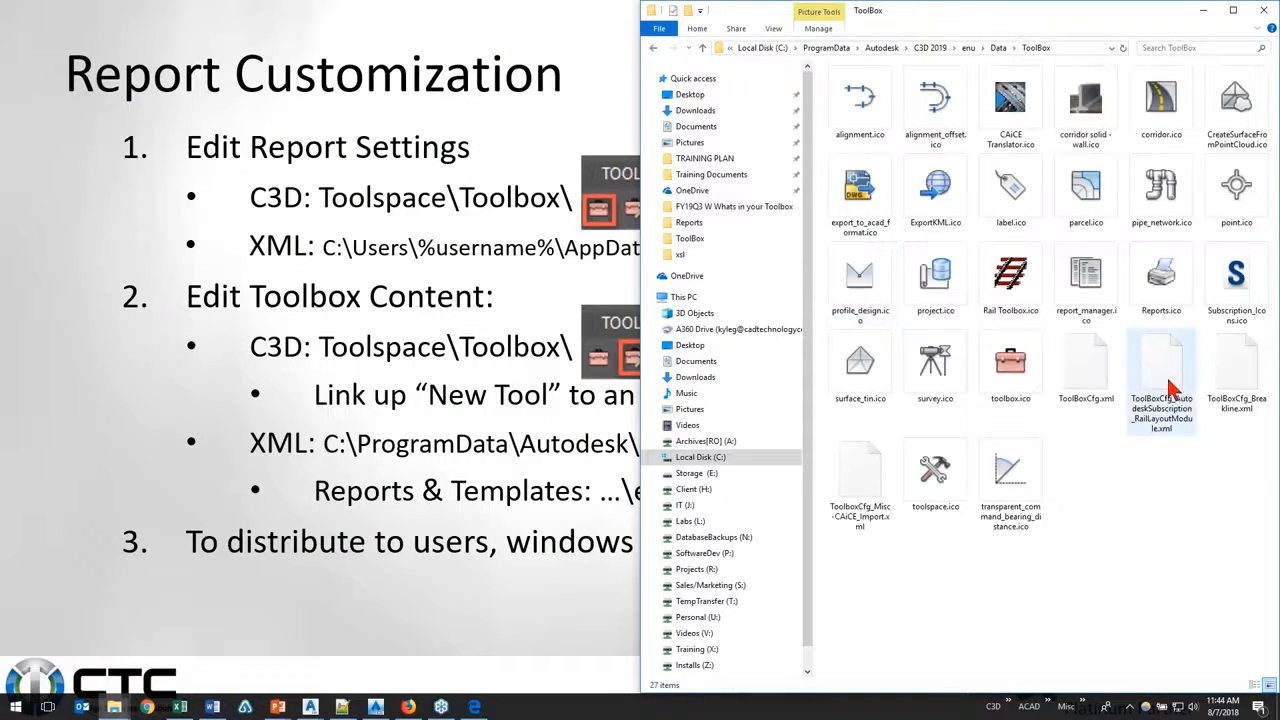
{"action": "right_click", "coordinate": [1086, 400]}
{"action": "left_click", "coordinate": [1070, 441]}
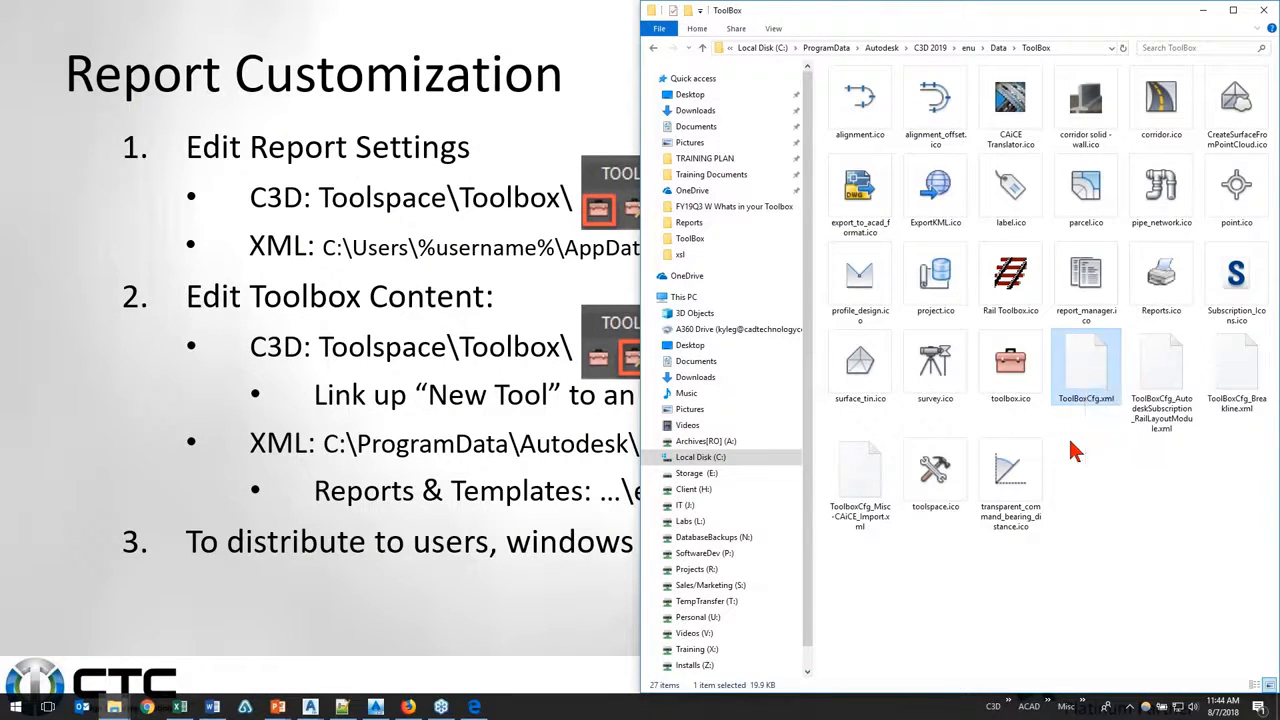
Step: Return to the Data folder and open the xsl subfolder inside Reports
{"action": "left_click", "coordinate": [999, 48]}
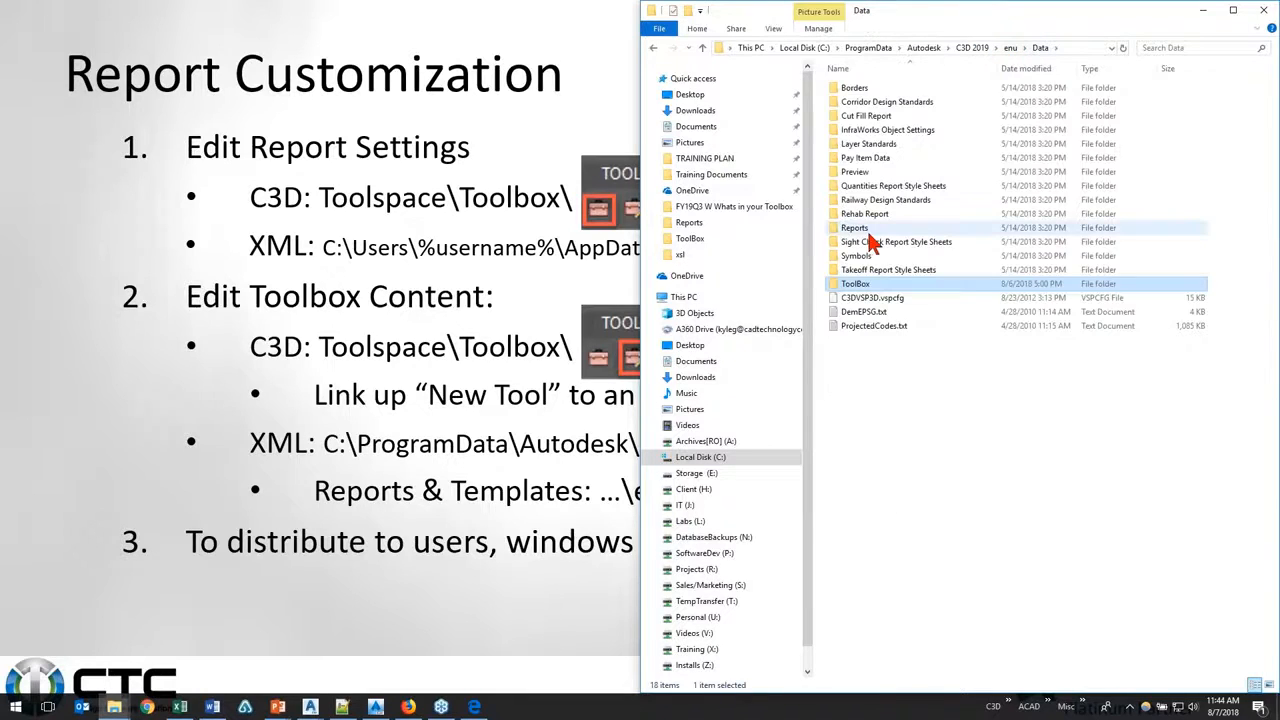
{"action": "left_click", "coordinate": [885, 230]}
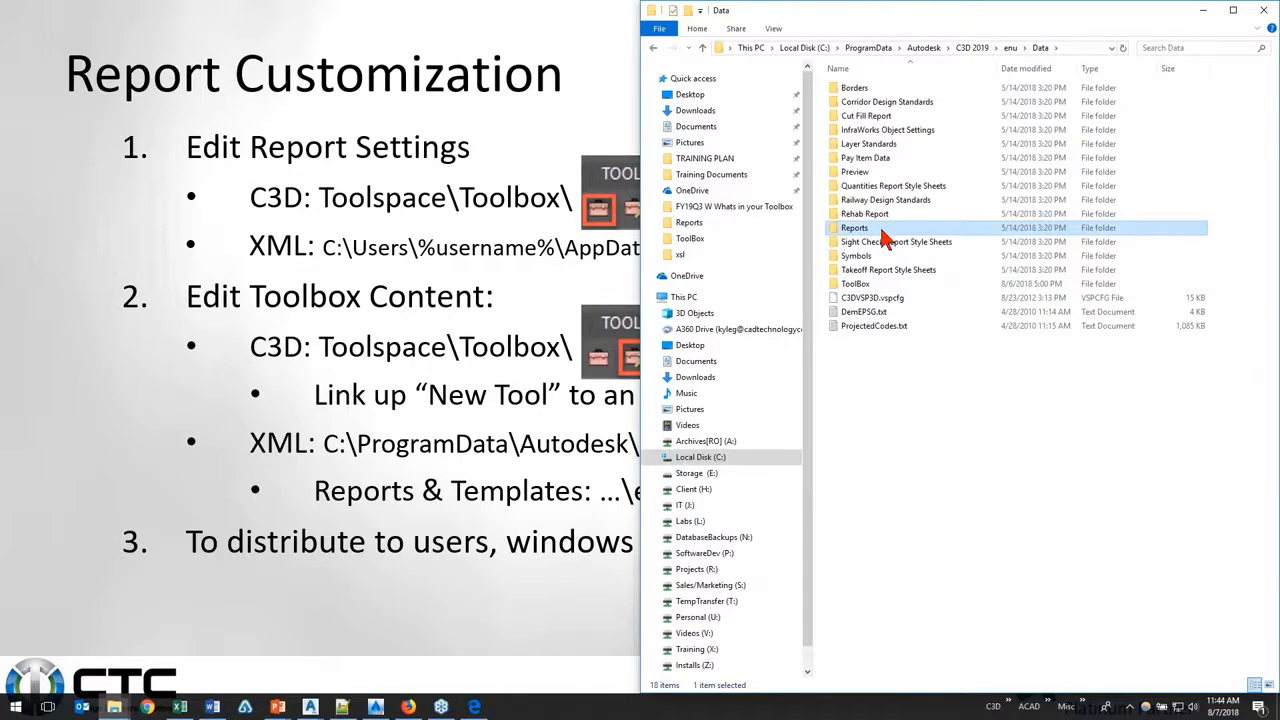
{"action": "double_click", "coordinate": [884, 234]}
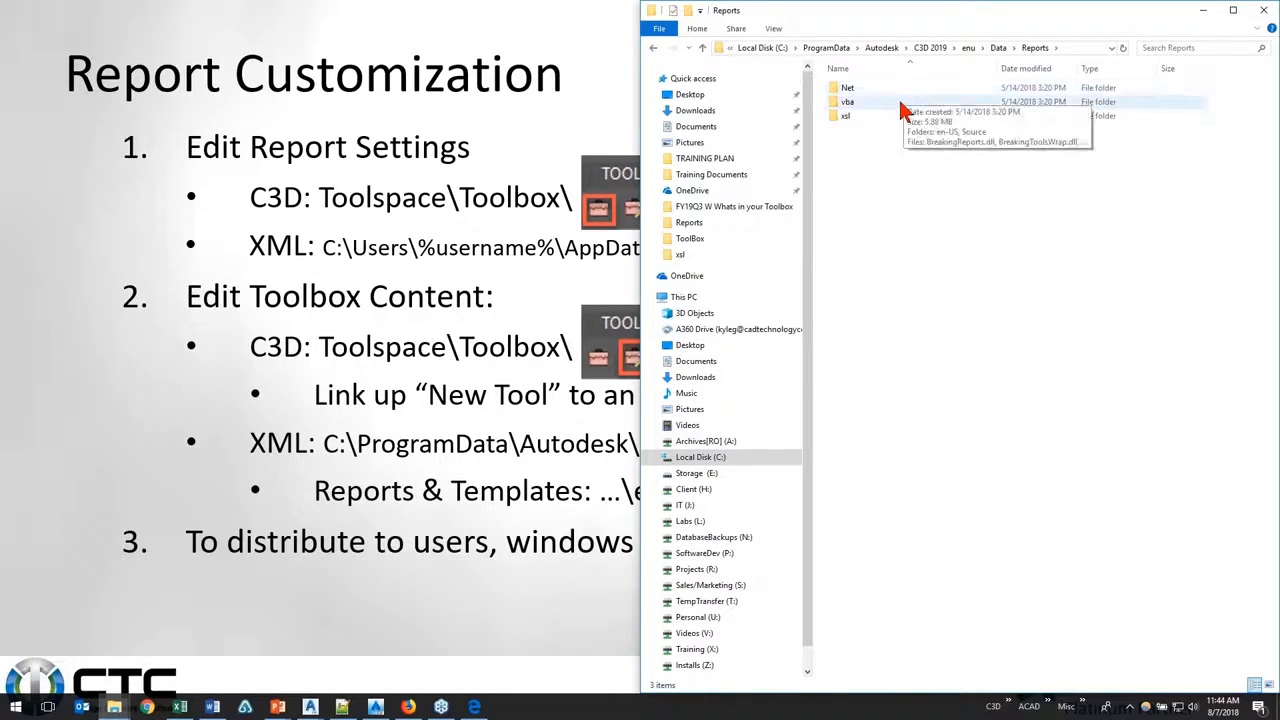
{"action": "left_click", "coordinate": [887, 122]}
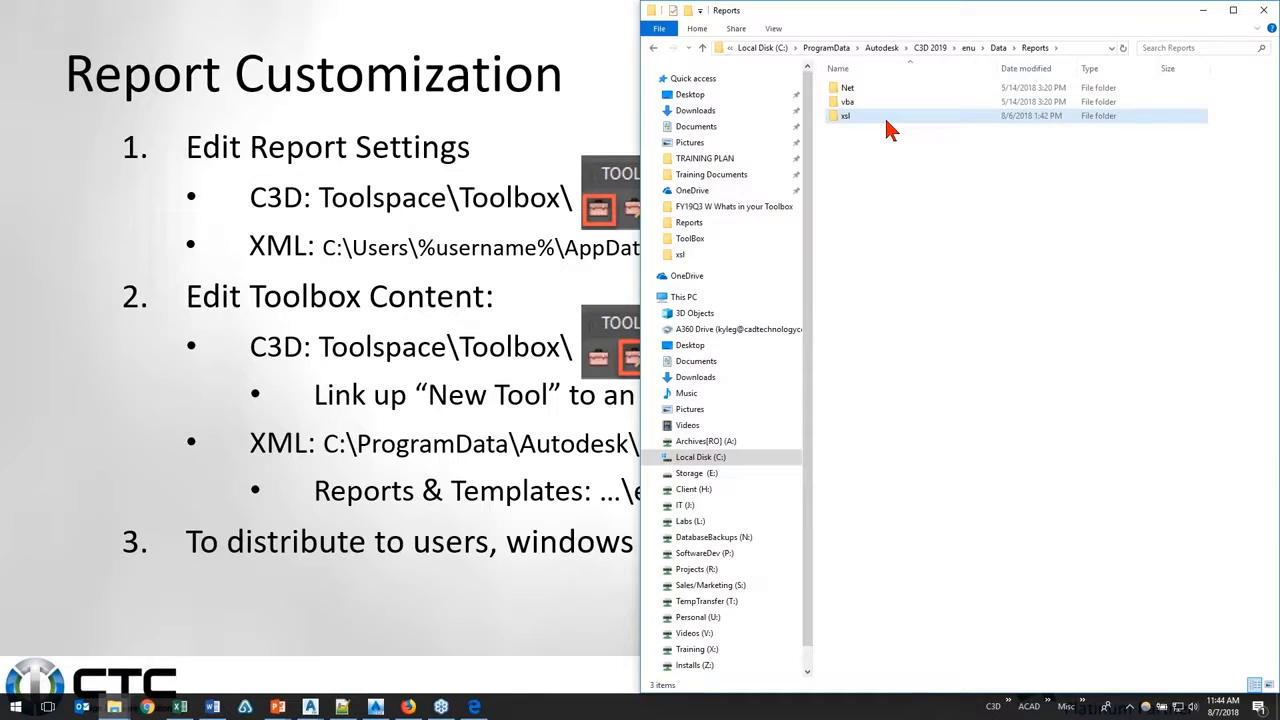
{"action": "double_click", "coordinate": [890, 124]}
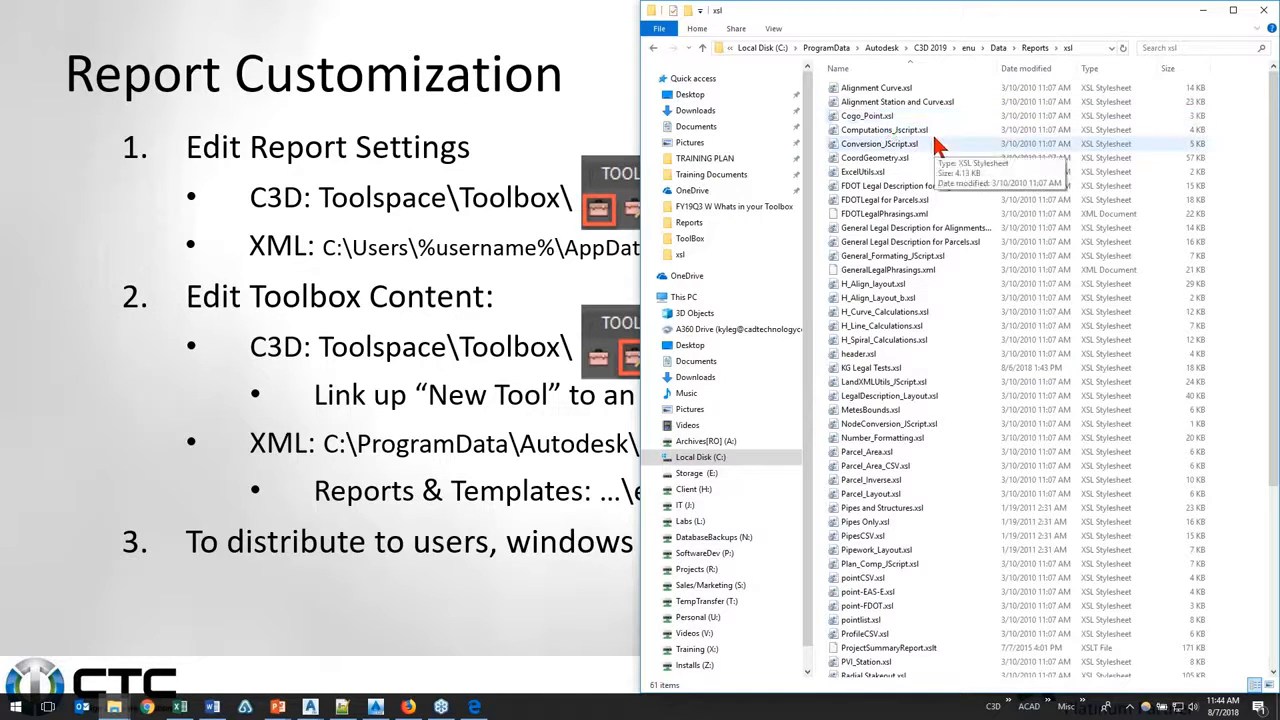
Step: Open Alignment Curve.xsl from the xsl reports folder in Notepad++
{"action": "right_click", "coordinate": [936, 96]}
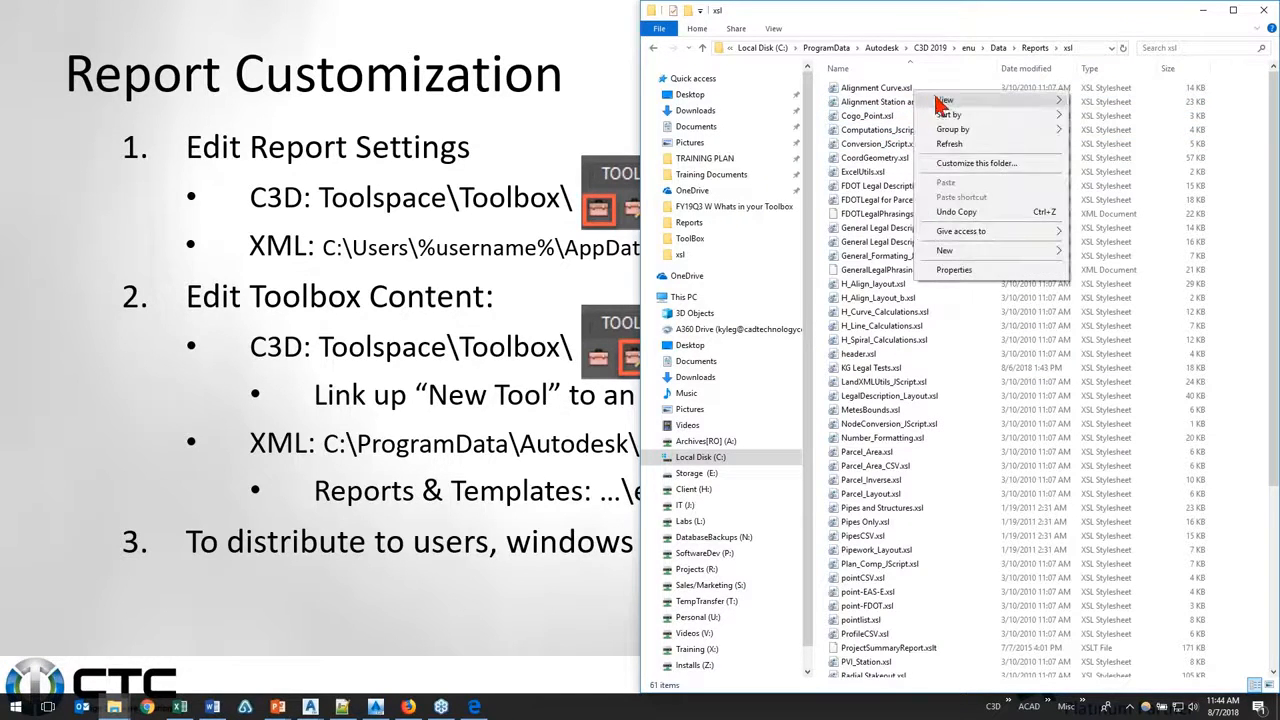
{"action": "right_click", "coordinate": [877, 92]}
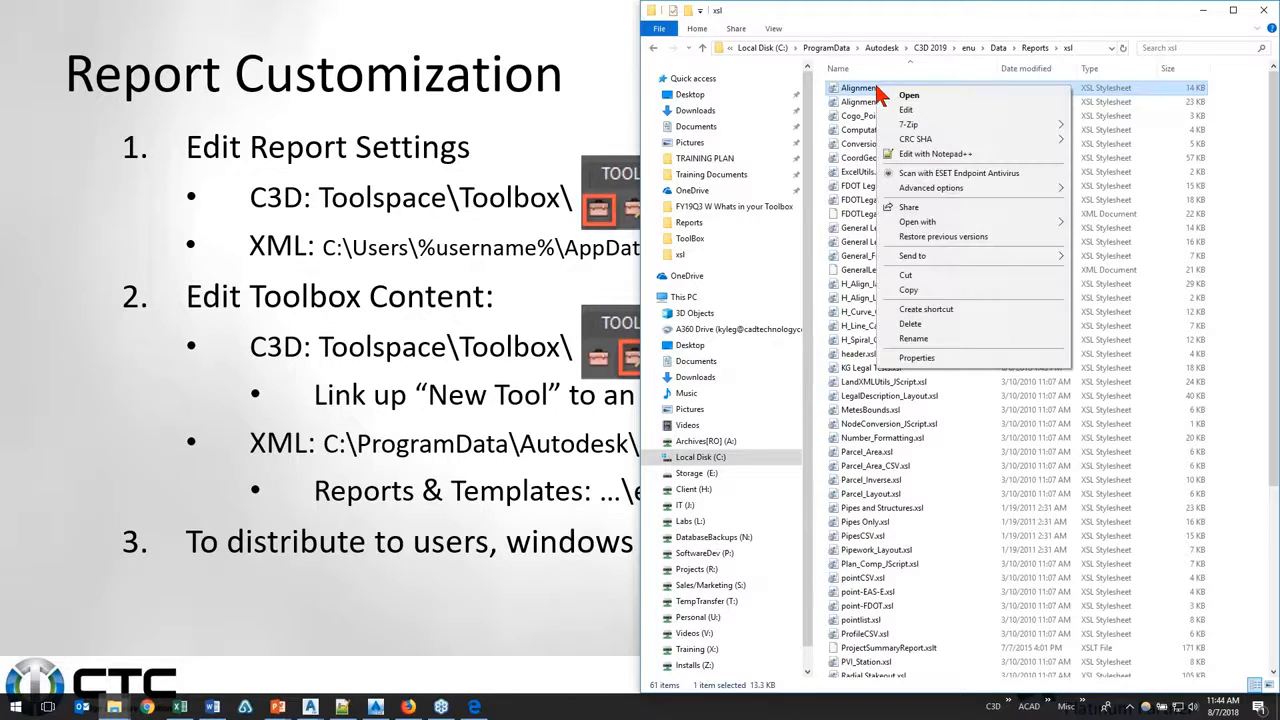
{"action": "left_click", "coordinate": [935, 153]}
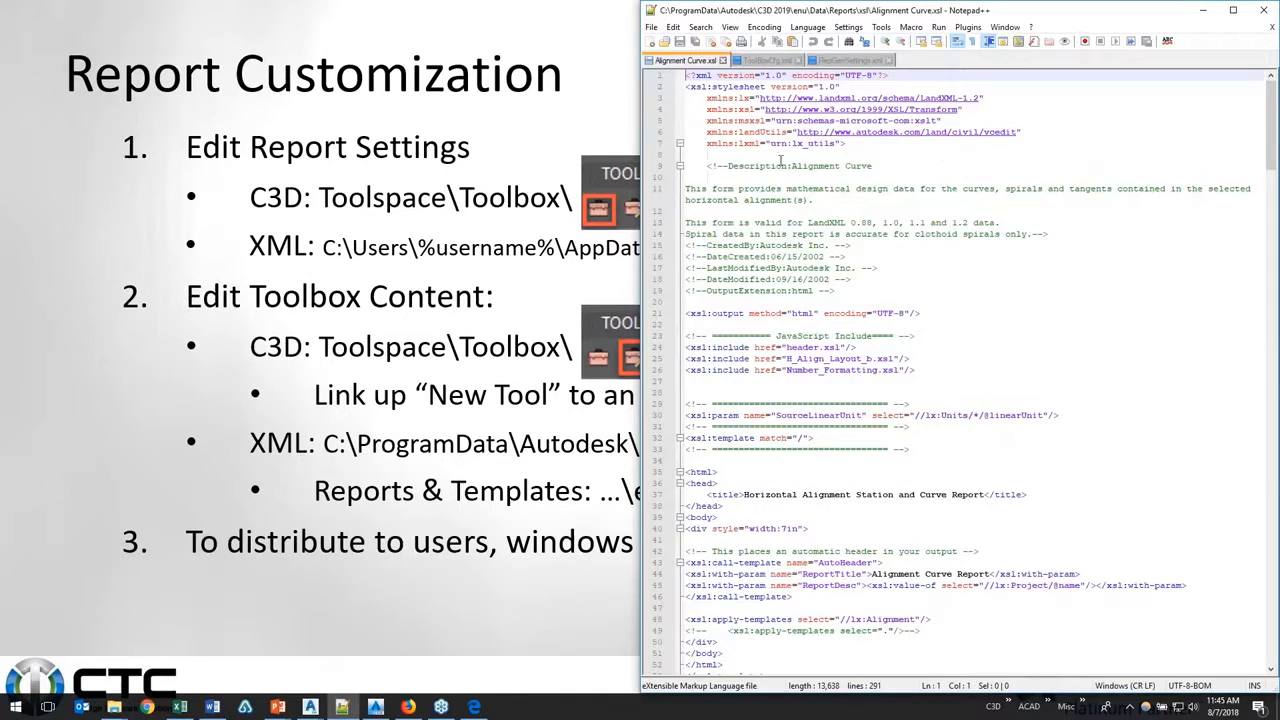
{"action": "scroll", "coordinate": [840, 310], "scroll_direction": "down", "scroll_amount": 5}
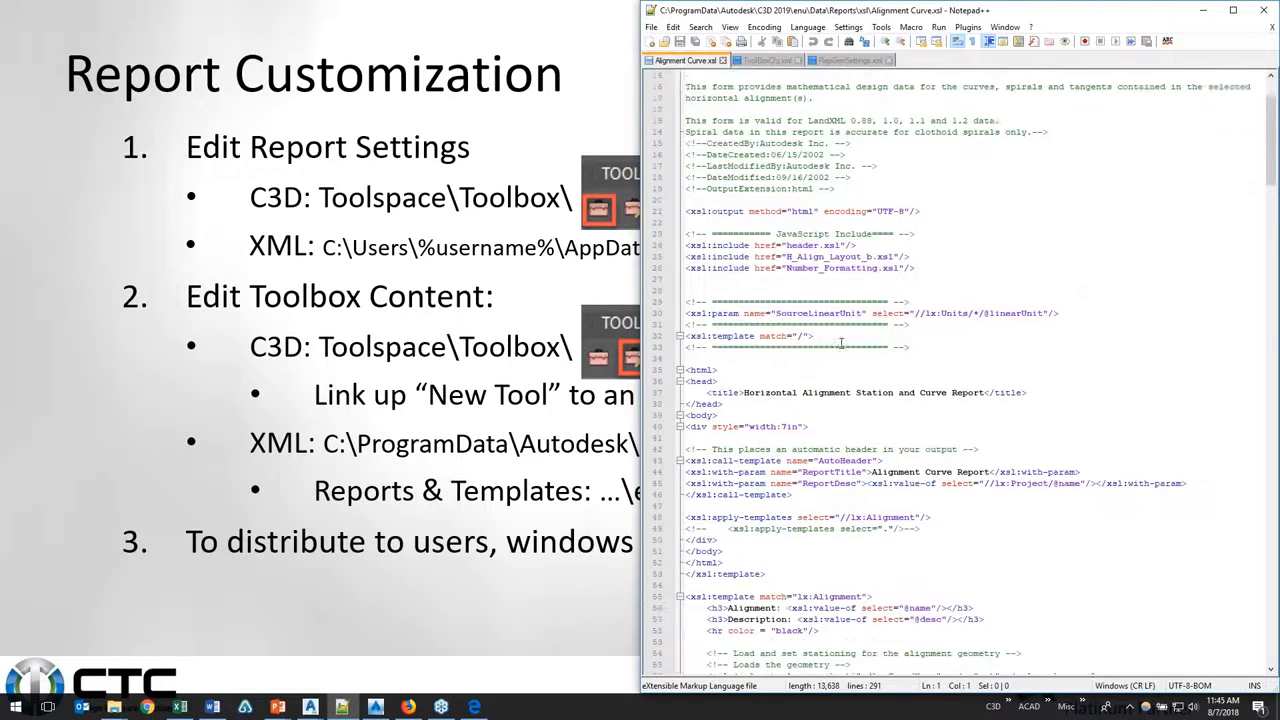
Step: Examine the report title text between the title tags and the template code below it in Alignment Curve.xsl
{"action": "left_click_drag", "start_coordinate": [744, 324], "coordinate": [856, 338]}
{"action": "left_click_drag", "start_coordinate": [962, 333], "coordinate": [986, 325]}
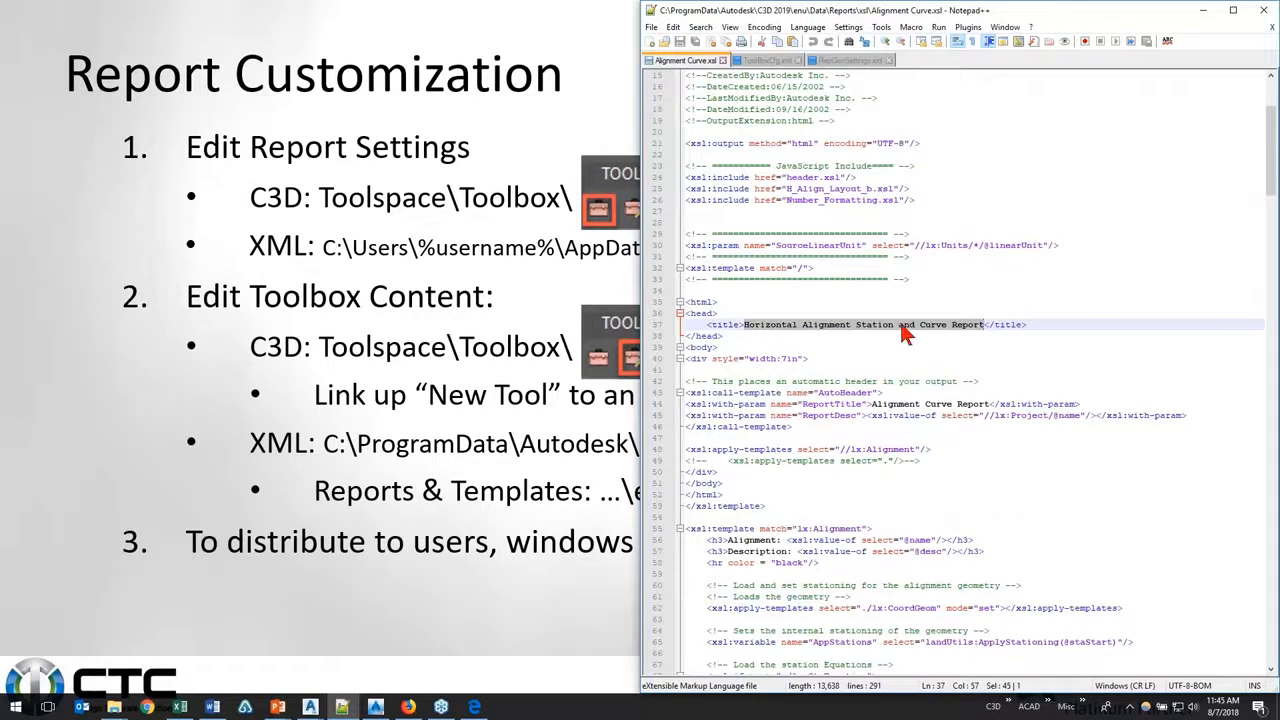
{"action": "left_click", "coordinate": [850, 325]}
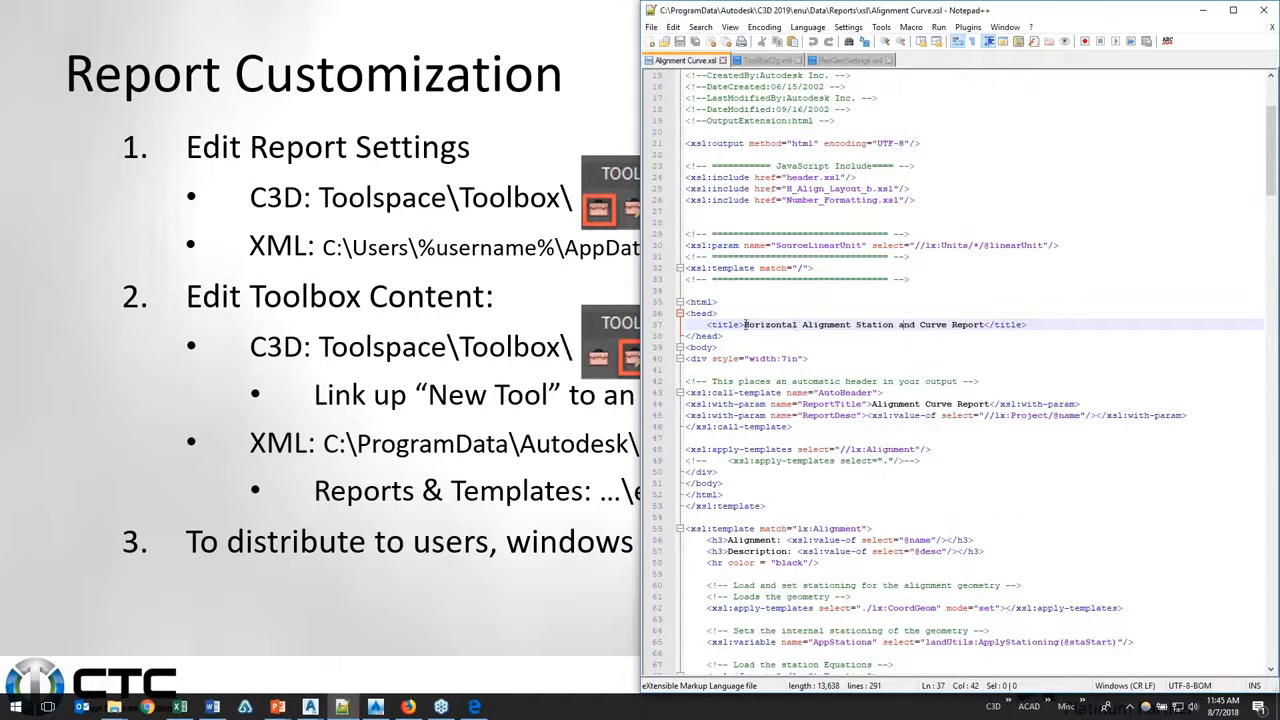
{"action": "left_click_drag", "start_coordinate": [743, 325], "coordinate": [986, 325]}
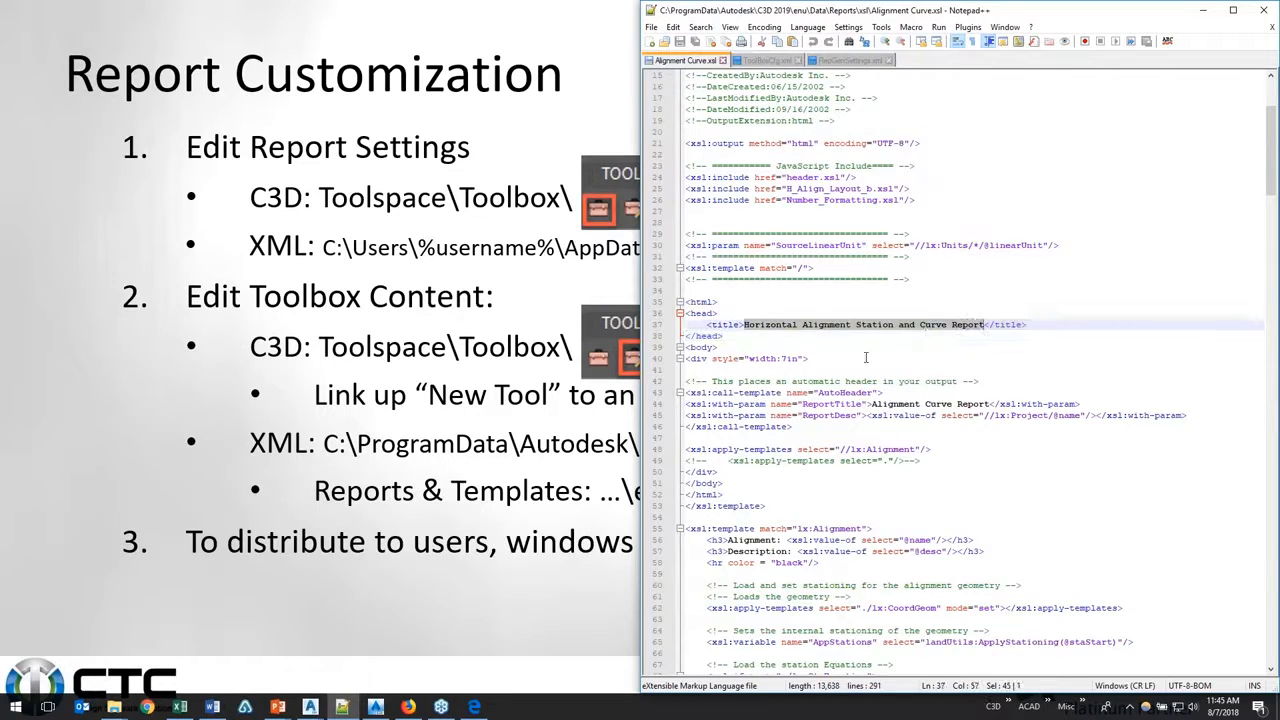
{"action": "scroll", "coordinate": [866, 358], "scroll_direction": "down", "scroll_amount": 4}
{"action": "scroll", "coordinate": [860, 360], "scroll_direction": "down", "scroll_amount": 6}
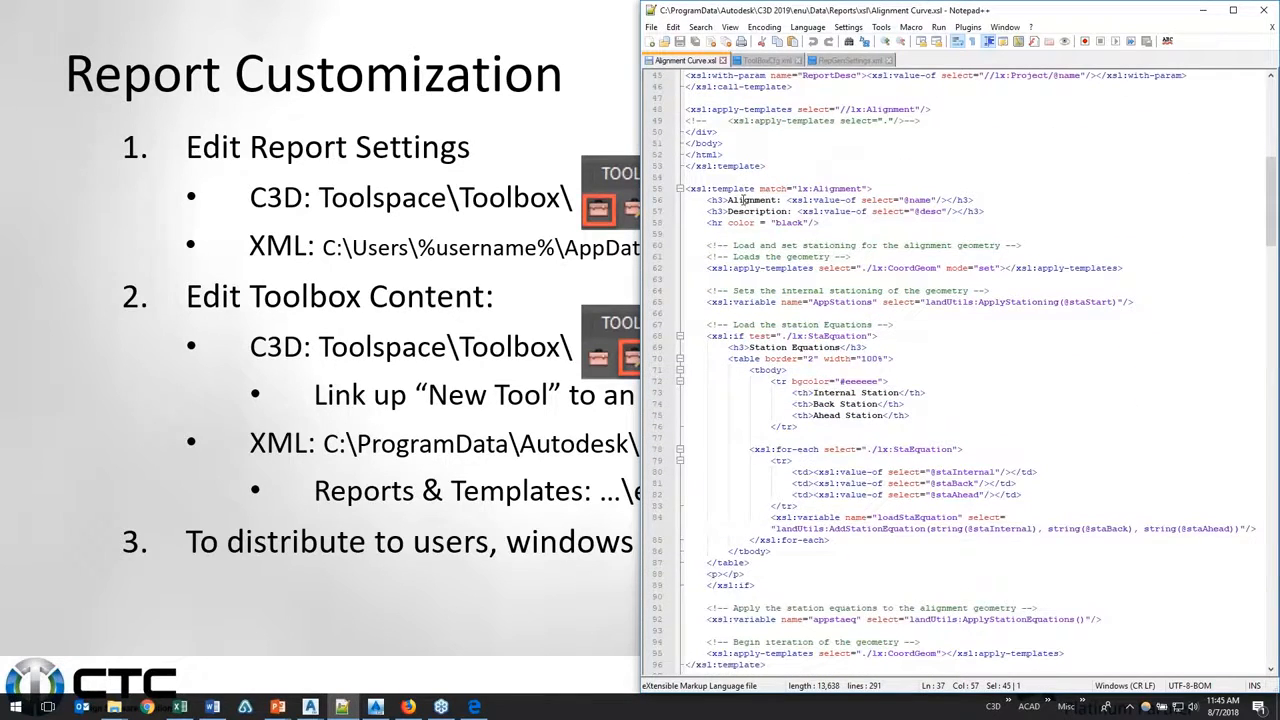
Step: Search Alignment Curve.xsl for the word "course"
{"action": "scroll", "coordinate": [800, 300], "scroll_direction": "down", "scroll_amount": 3}
{"action": "key", "text": "ctrl+f"}
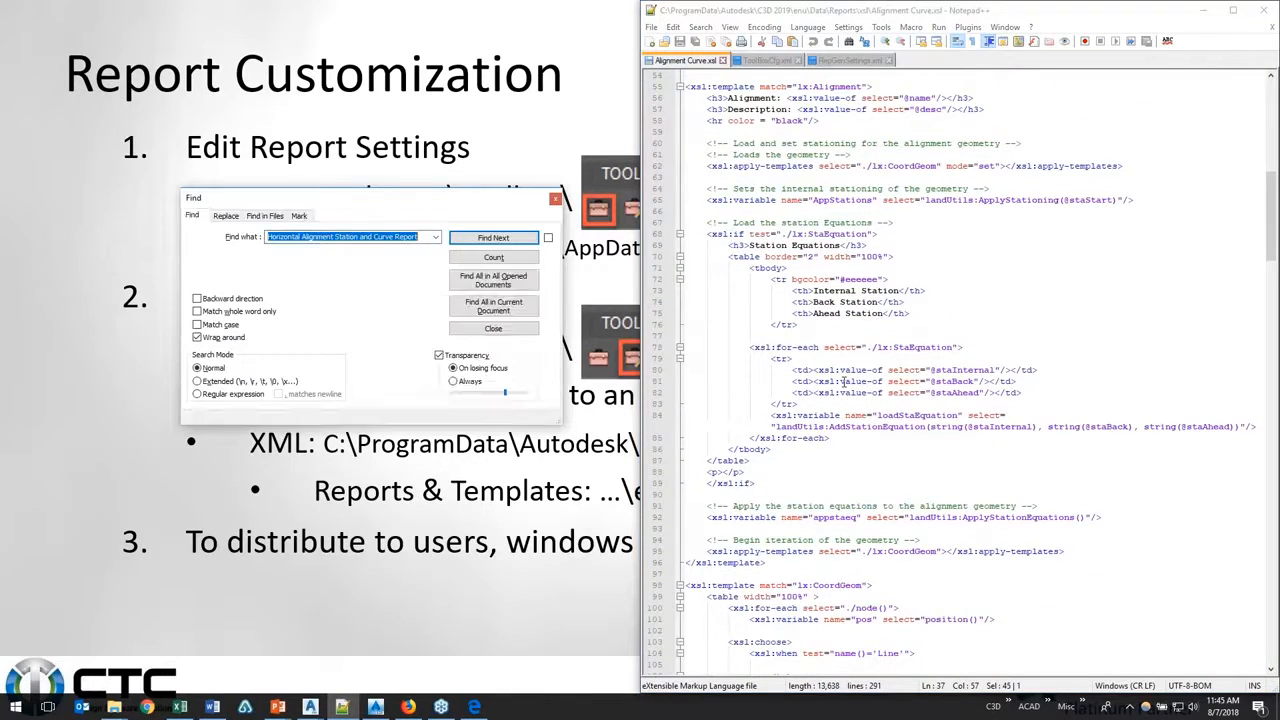
{"action": "type", "text": "course"}
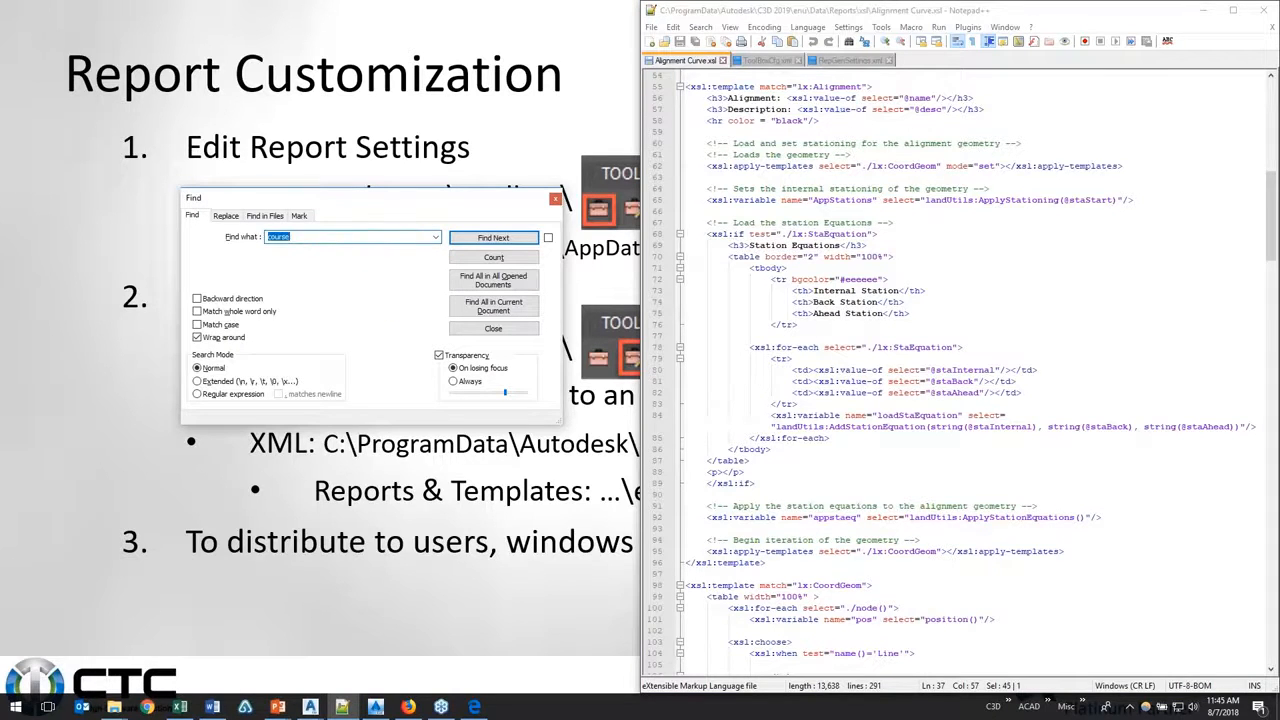
{"action": "key", "text": "Return"}
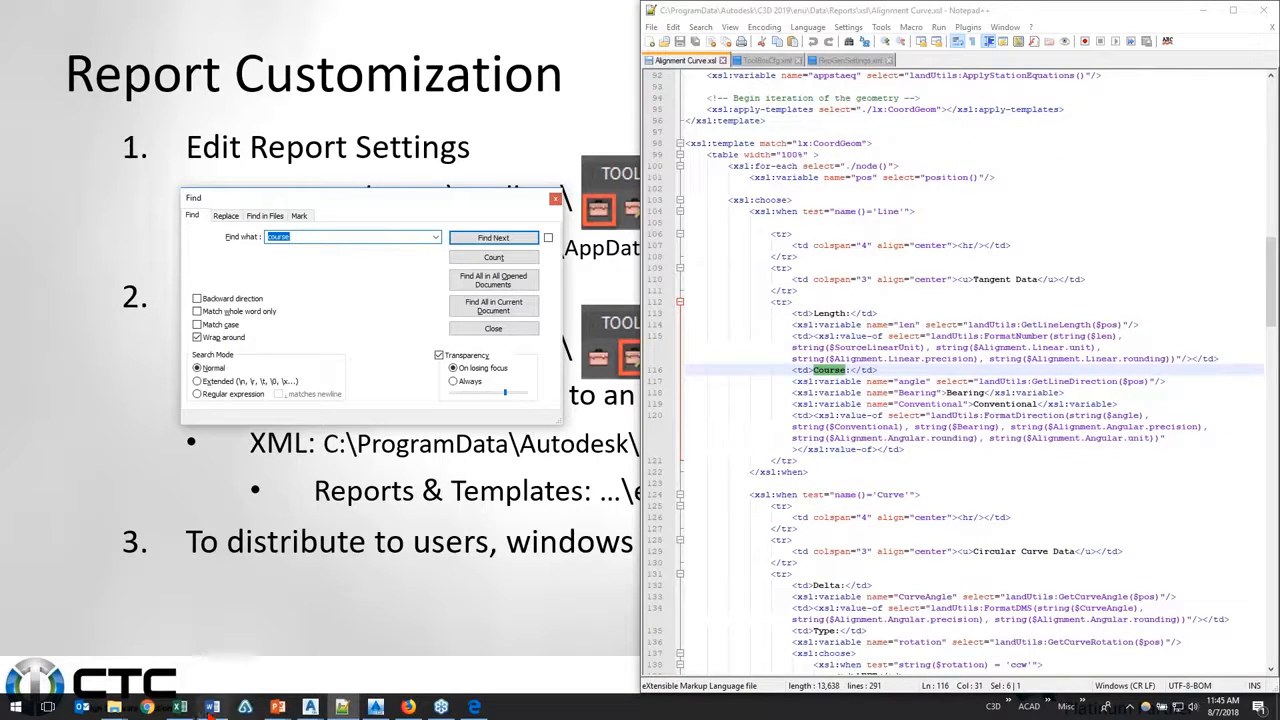
Step: Open 00_AL Curve (modified).html from the Reports folder, dock it beside File Explorer and highlight its first Bearing label
{"action": "left_click", "coordinate": [114, 707]}
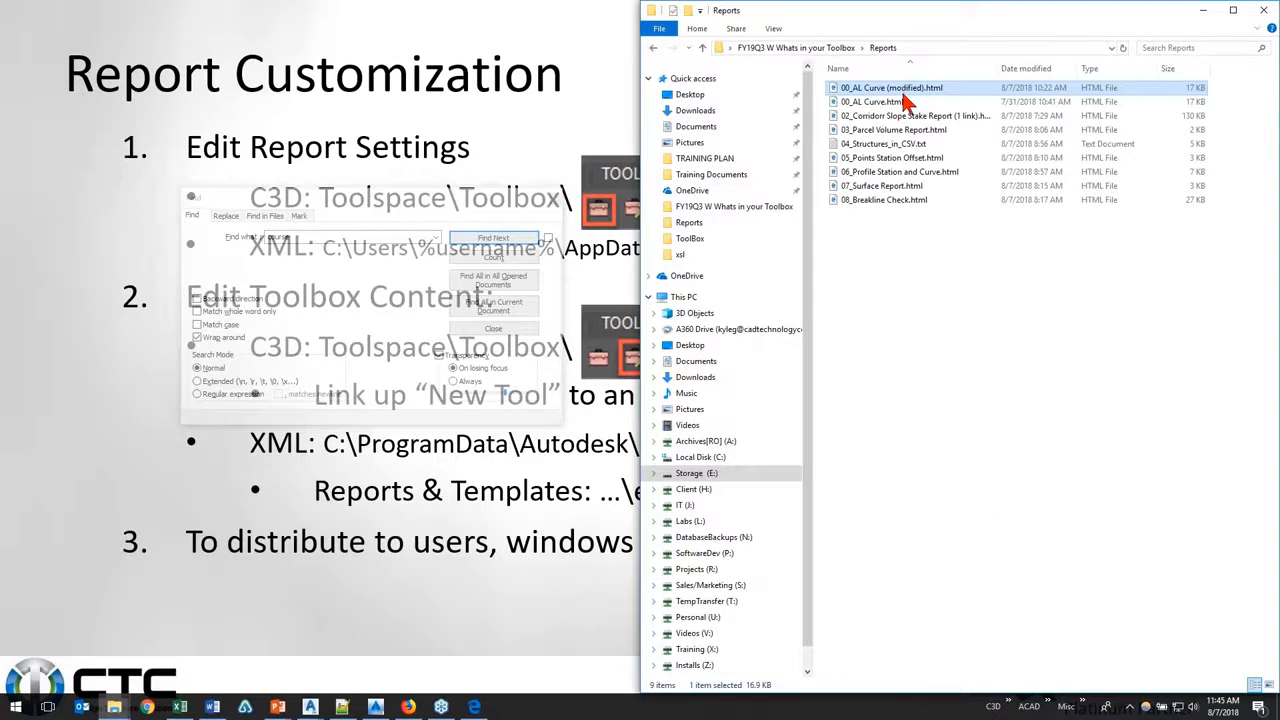
{"action": "double_click", "coordinate": [906, 89]}
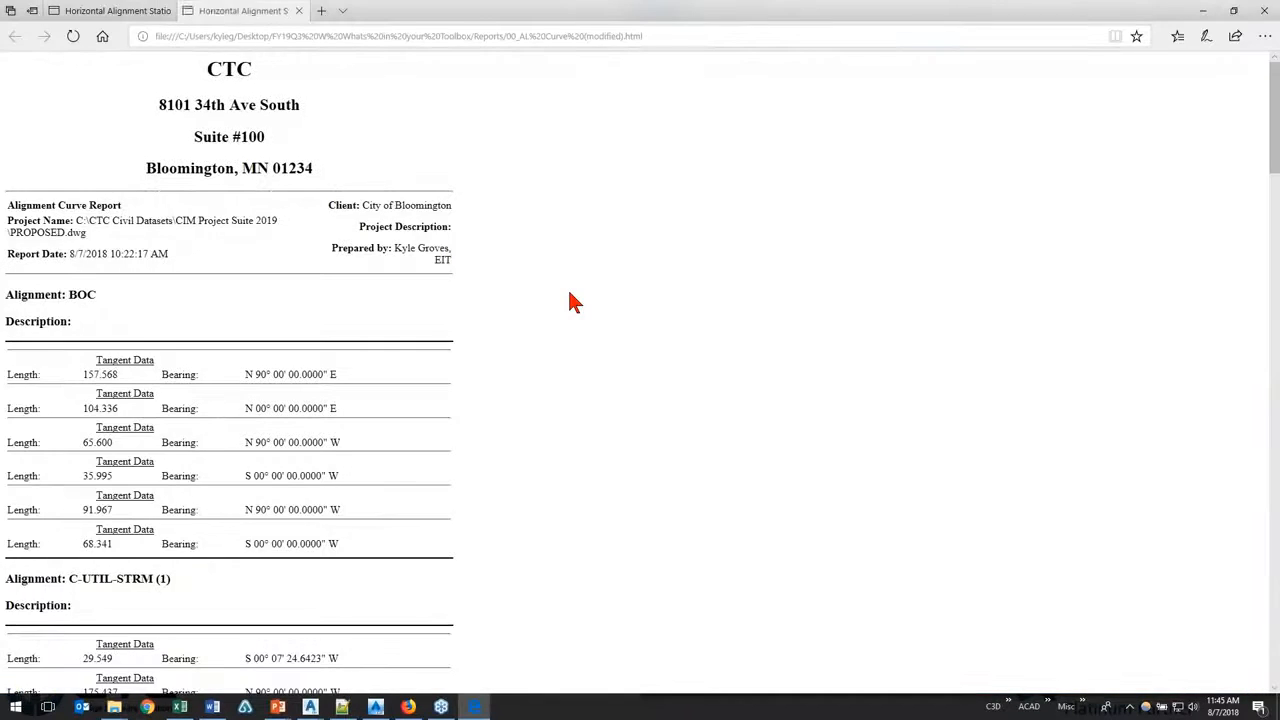
{"action": "key", "text": "super+Left"}
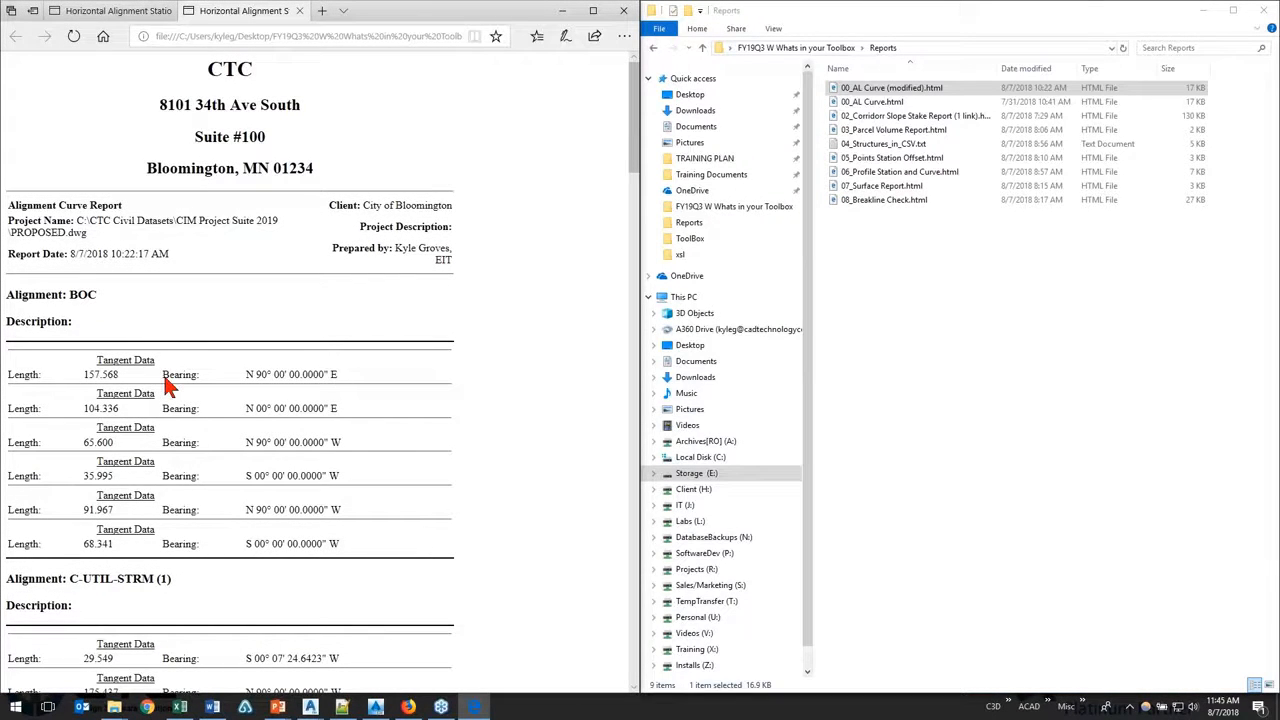
{"action": "left_click_drag", "start_coordinate": [162, 374], "coordinate": [200, 375]}
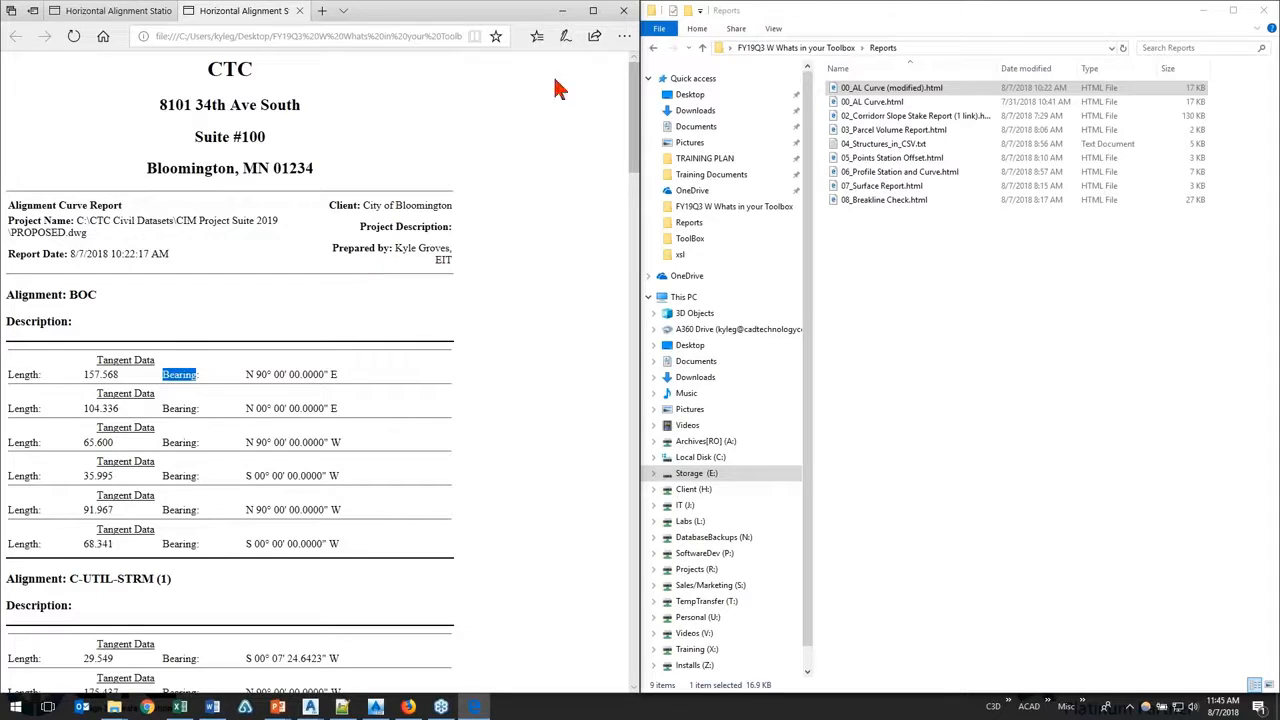
Step: Open the original 00_AL Curve.html report and highlight its first Course label for comparison
{"action": "left_click", "coordinate": [563, 11]}
{"action": "left_click", "coordinate": [868, 104]}
{"action": "double_click", "coordinate": [868, 104]}
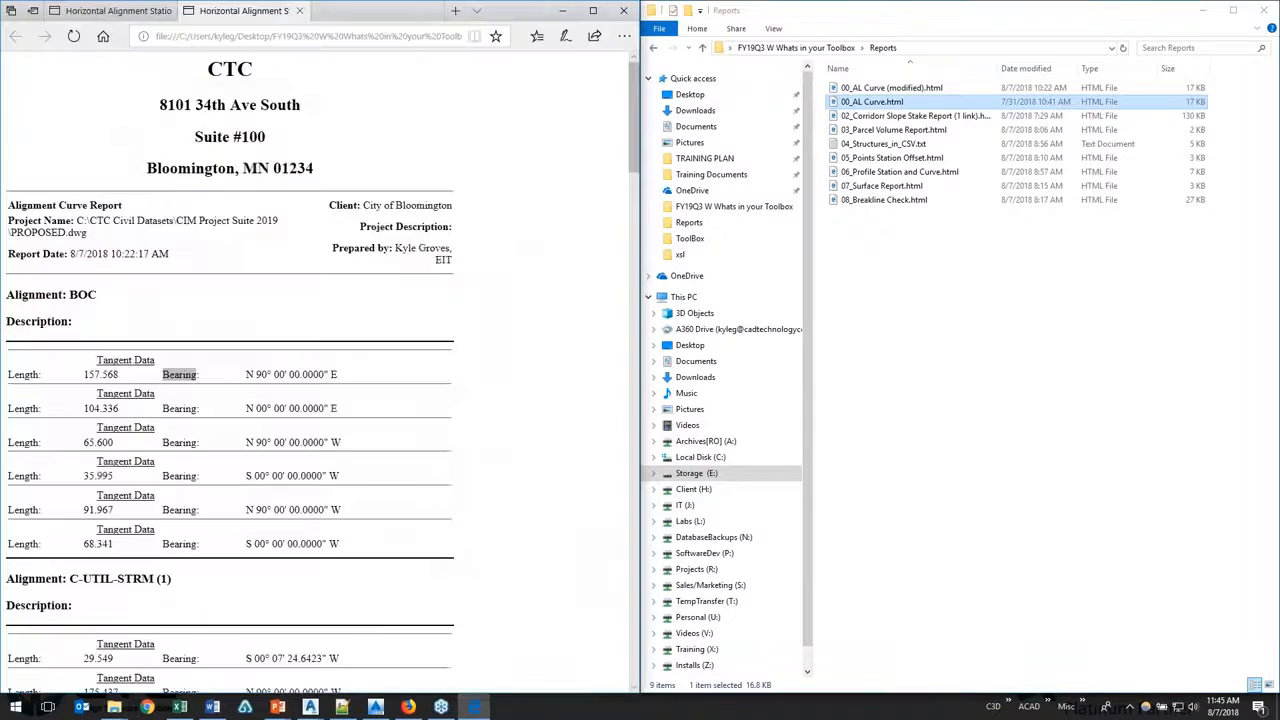
{"action": "left_click_drag", "start_coordinate": [165, 374], "coordinate": [202, 372]}
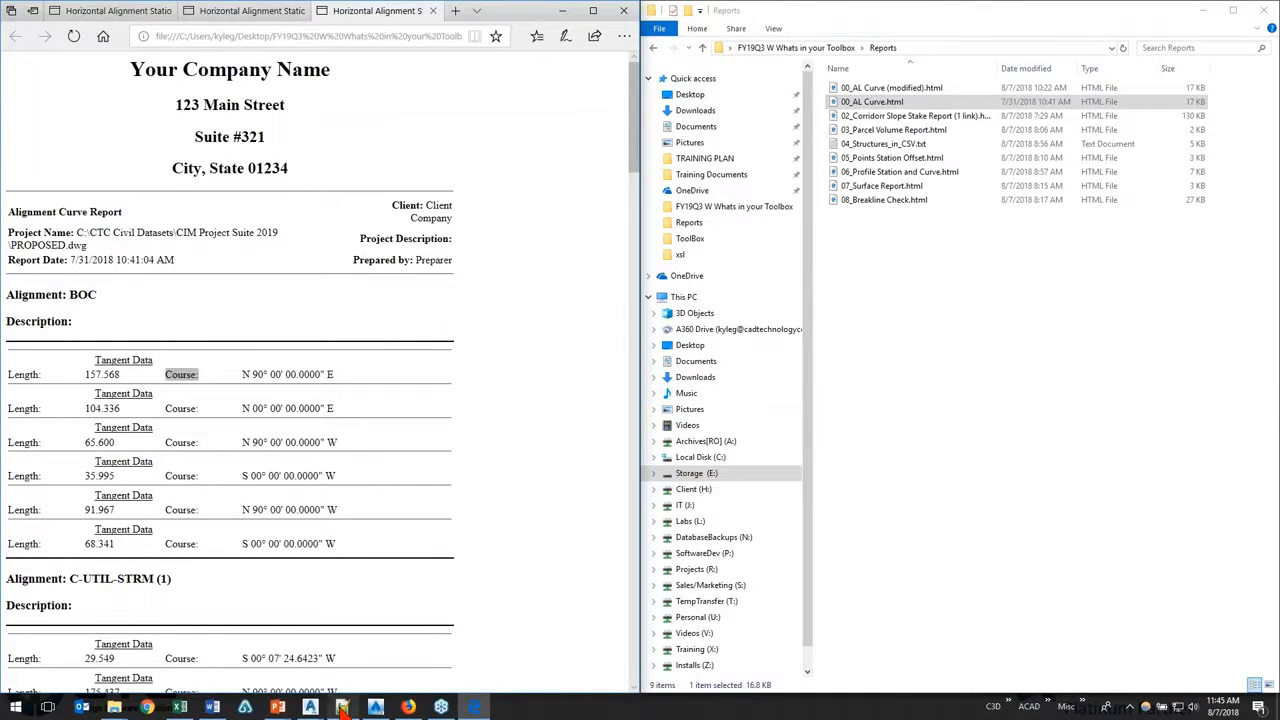
Step: Return to Alignment Curve.xsl in Notepad++ and replace every occurrence of "Course" with "Bearing"
{"action": "left_click", "coordinate": [342, 707]}
{"action": "left_click", "coordinate": [555, 198]}
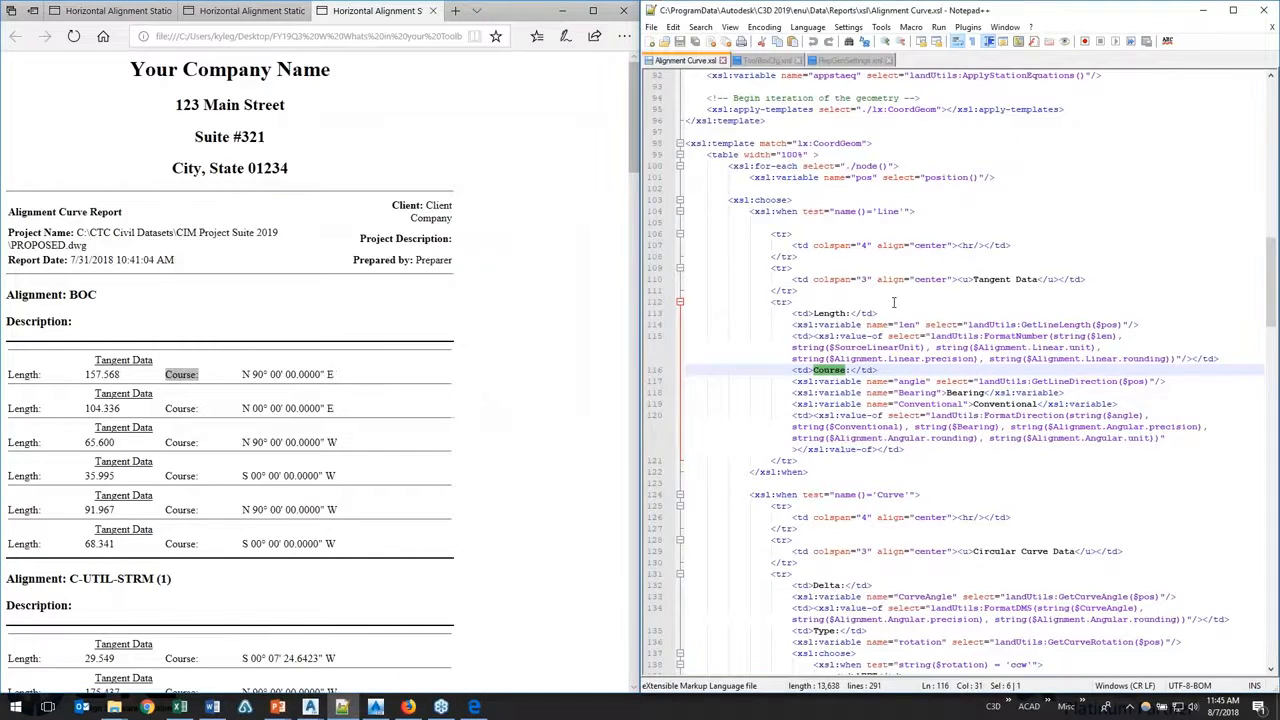
{"action": "left_click_drag", "start_coordinate": [815, 371], "coordinate": [842, 371]}
{"action": "key", "text": "ctrl+f"}
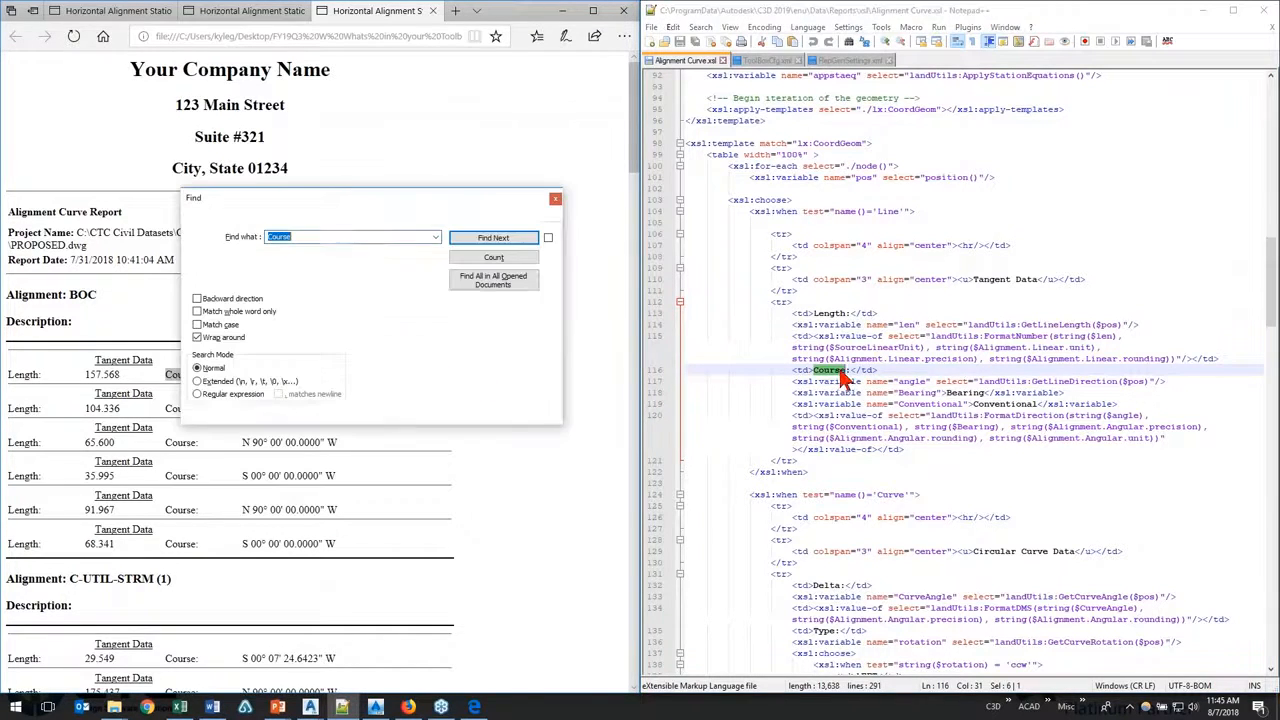
{"action": "left_click_drag", "start_coordinate": [360, 195], "coordinate": [516, 235]}
{"action": "left_click", "coordinate": [381, 255]}
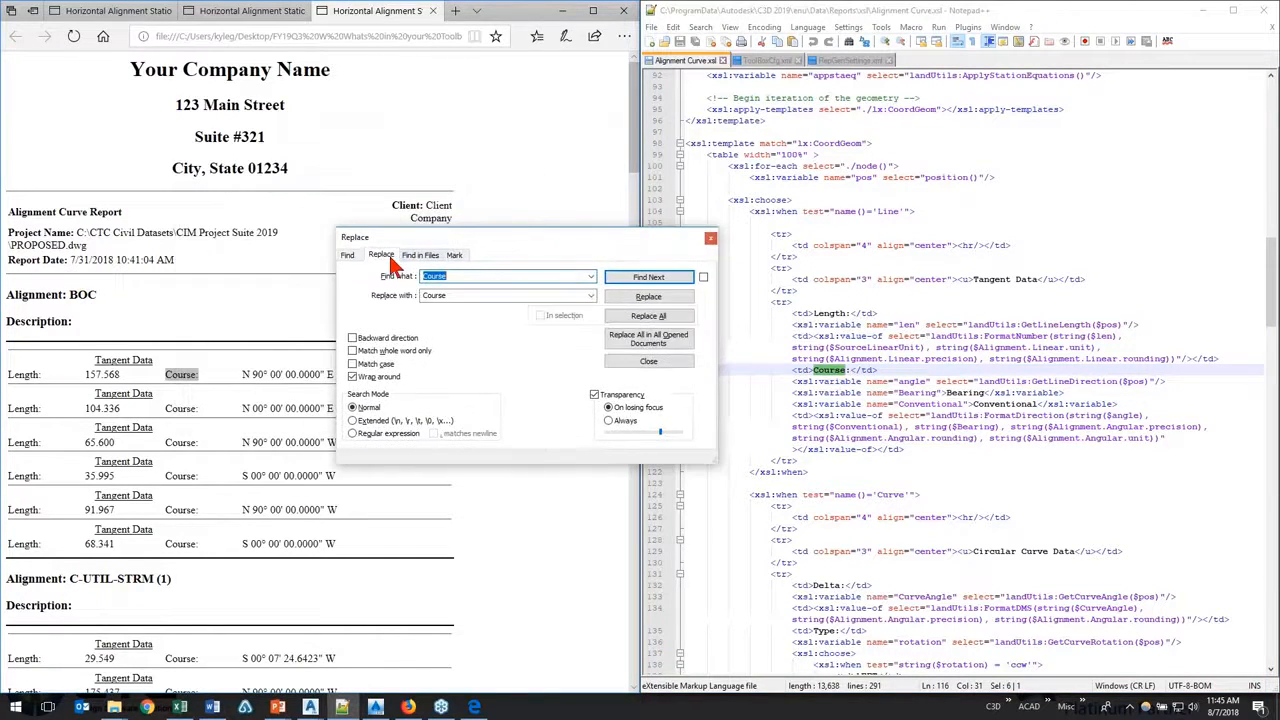
{"action": "double_click", "coordinate": [463, 296]}
{"action": "type", "text": "Bearing"}
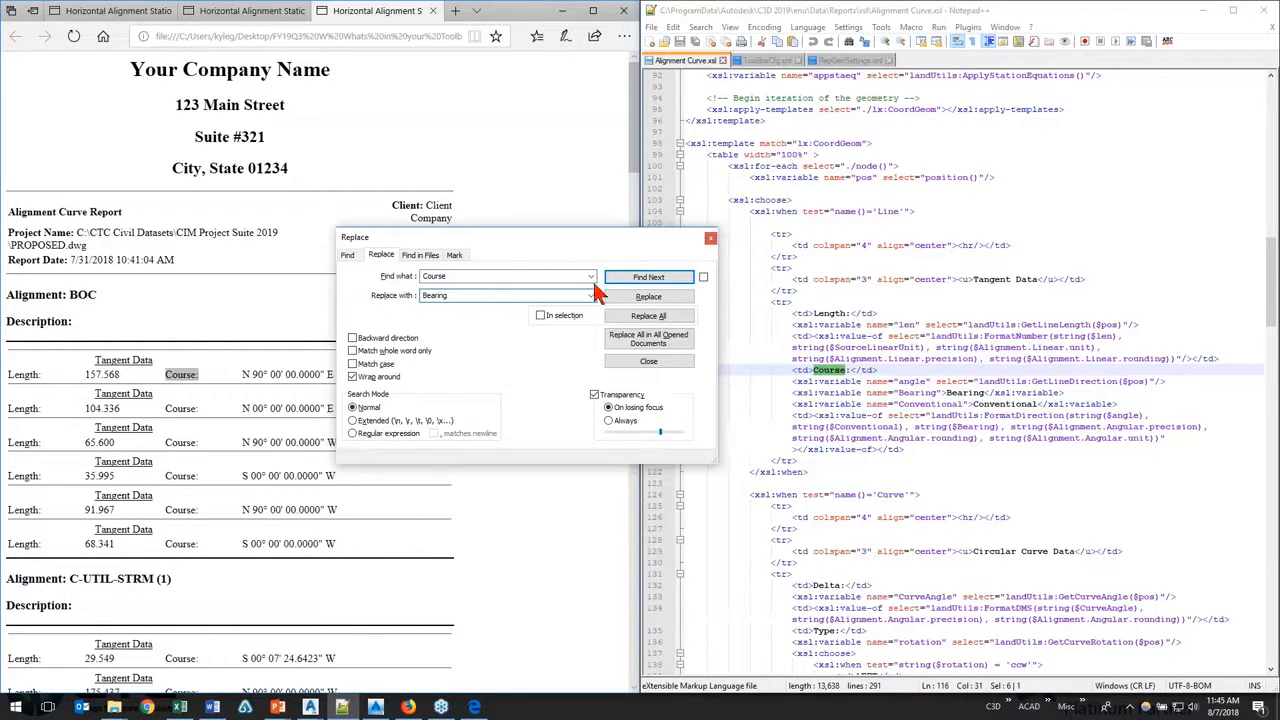
{"action": "left_click", "coordinate": [646, 316]}
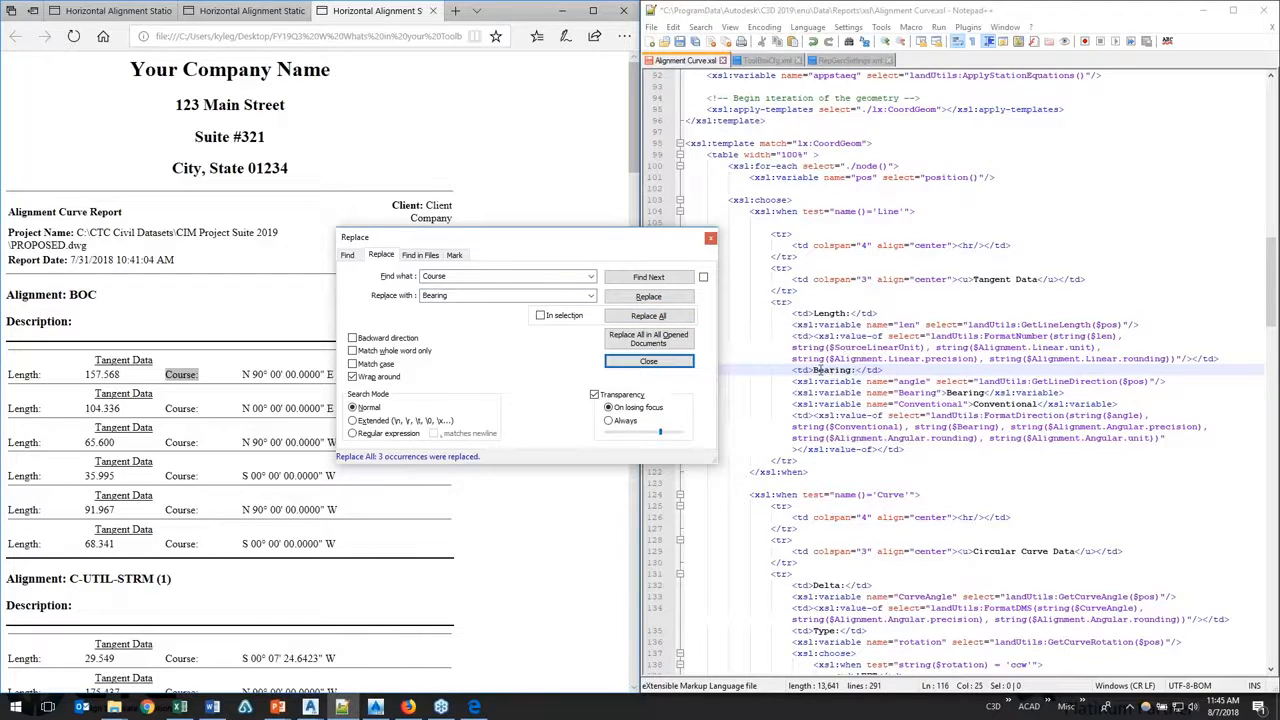
{"action": "left_click", "coordinate": [710, 238]}
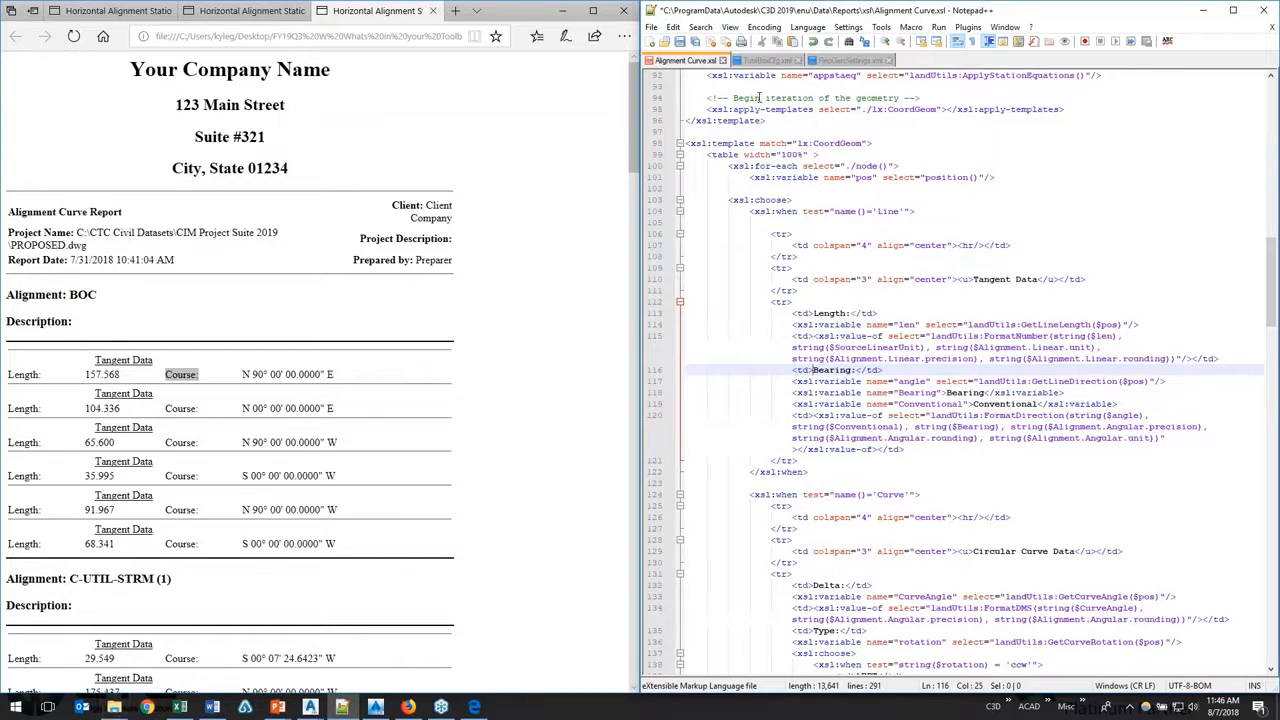
Step: Minimize the Notepad++ and browser windows and switch to PROPOSED.dwg in Civil 3D
{"action": "left_click", "coordinate": [1203, 10]}
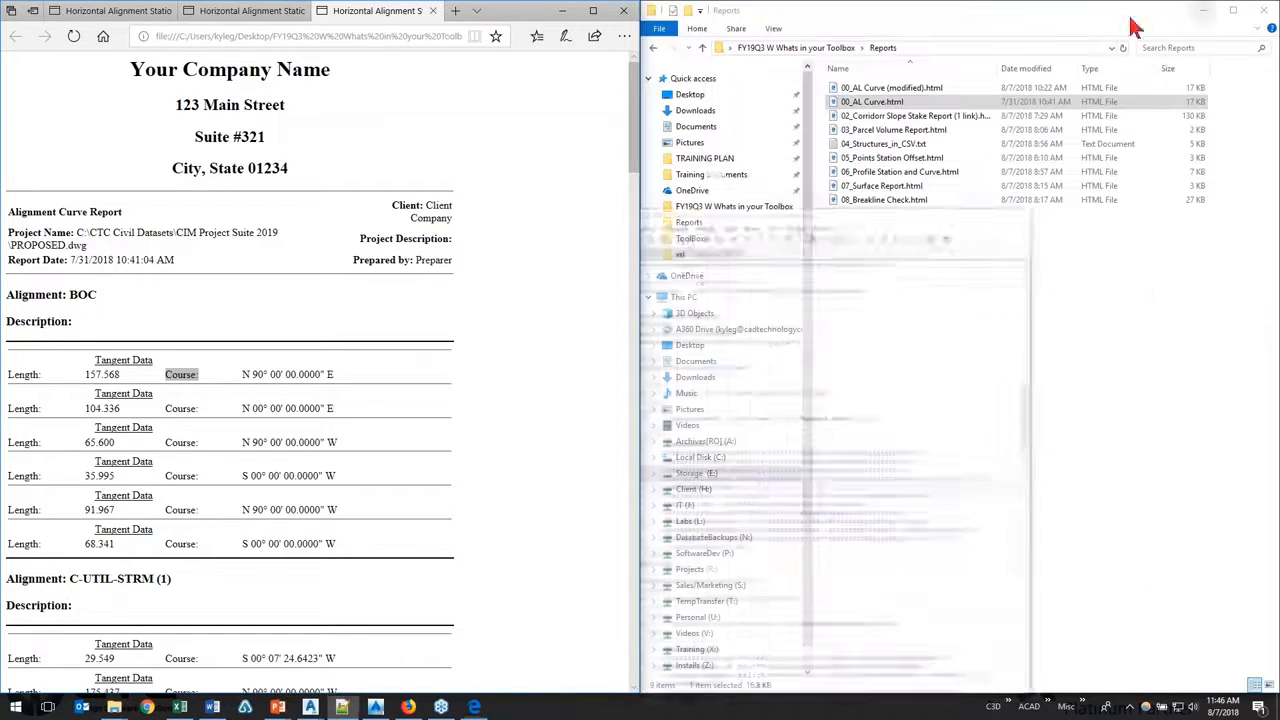
{"action": "left_click", "coordinate": [562, 11]}
{"action": "left_click", "coordinate": [585, 246]}
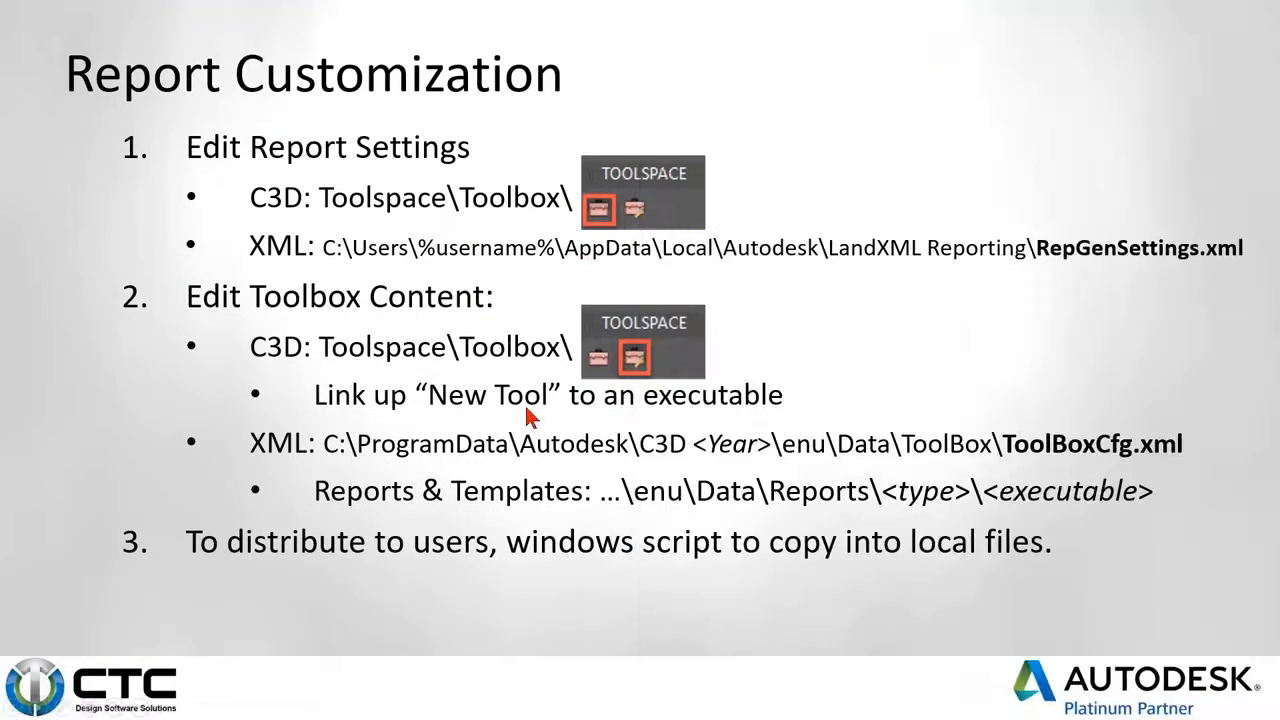
{"action": "left_click", "coordinate": [15, 707]}
{"action": "left_click", "coordinate": [434, 534]}
{"action": "key", "text": "alt+Tab"}
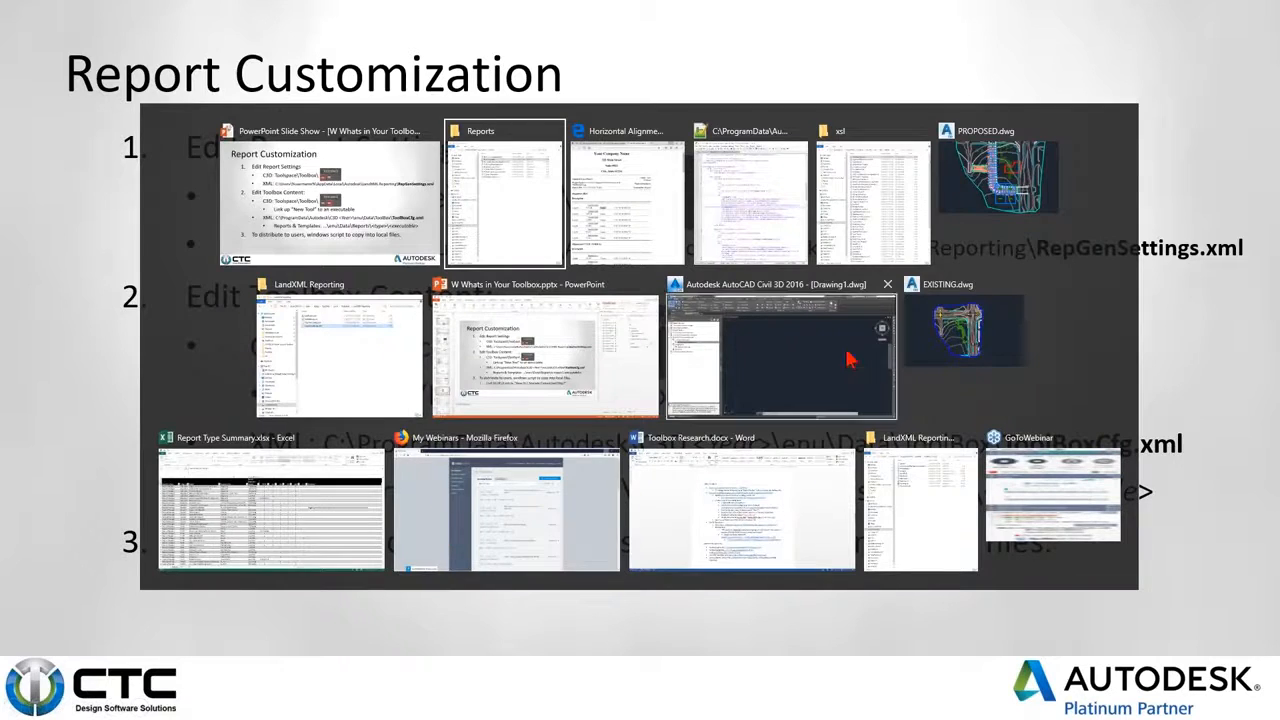
{"action": "left_click", "coordinate": [998, 178]}
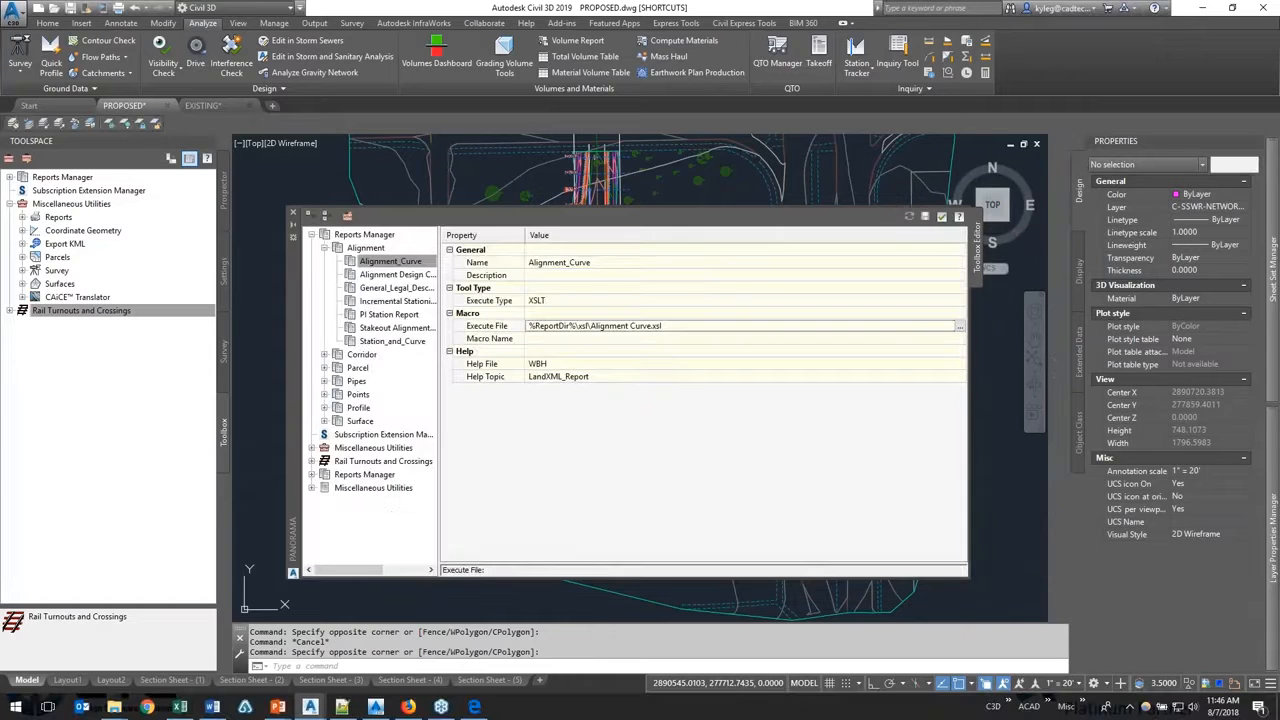
Step: Close the Toolbox Editor and execute the Alignment_Curve report from Reports Manager, accepting the XML export settings
{"action": "left_click", "coordinate": [293, 212]}
{"action": "left_click", "coordinate": [10, 177]}
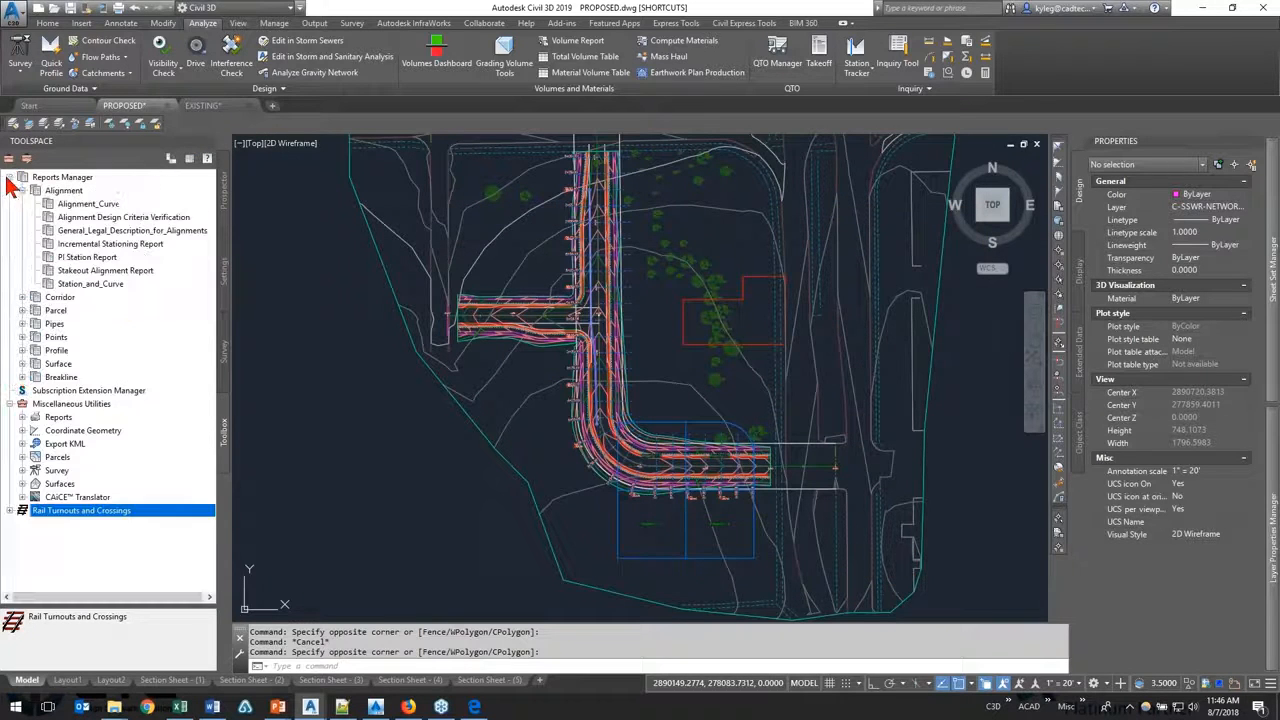
{"action": "right_click", "coordinate": [93, 208]}
{"action": "left_click", "coordinate": [105, 212]}
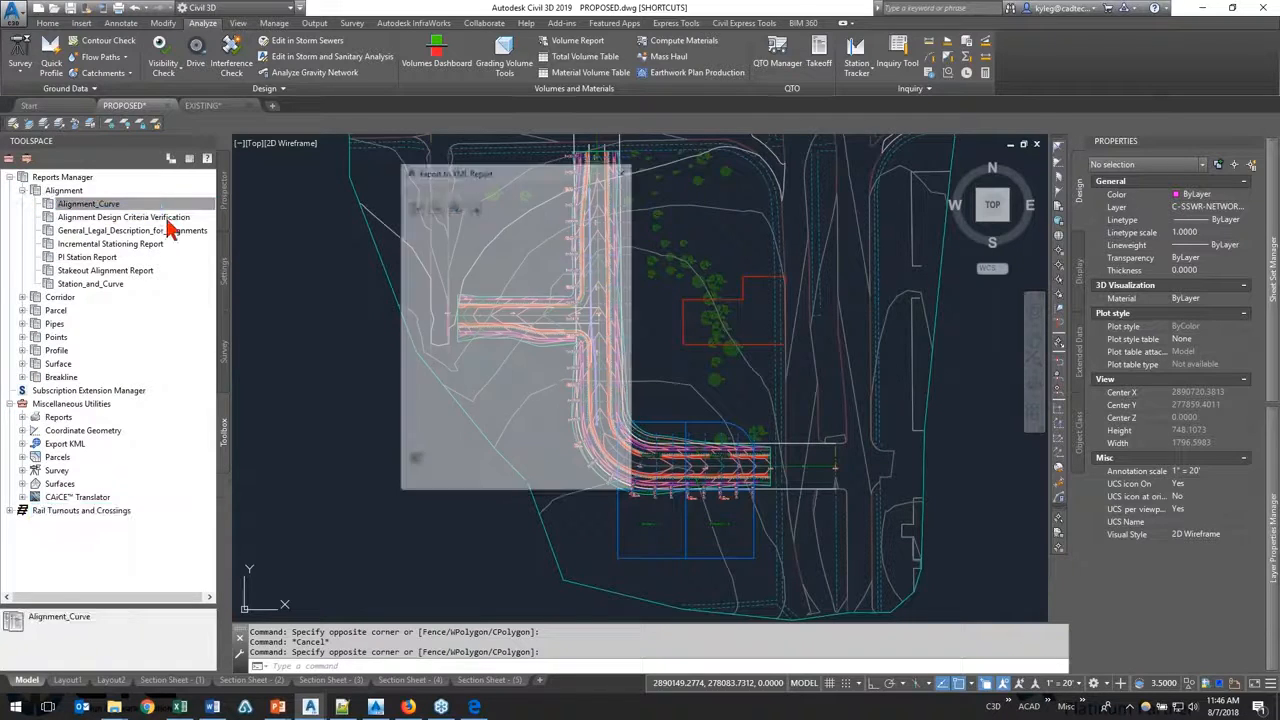
{"action": "left_click", "coordinate": [557, 644]}
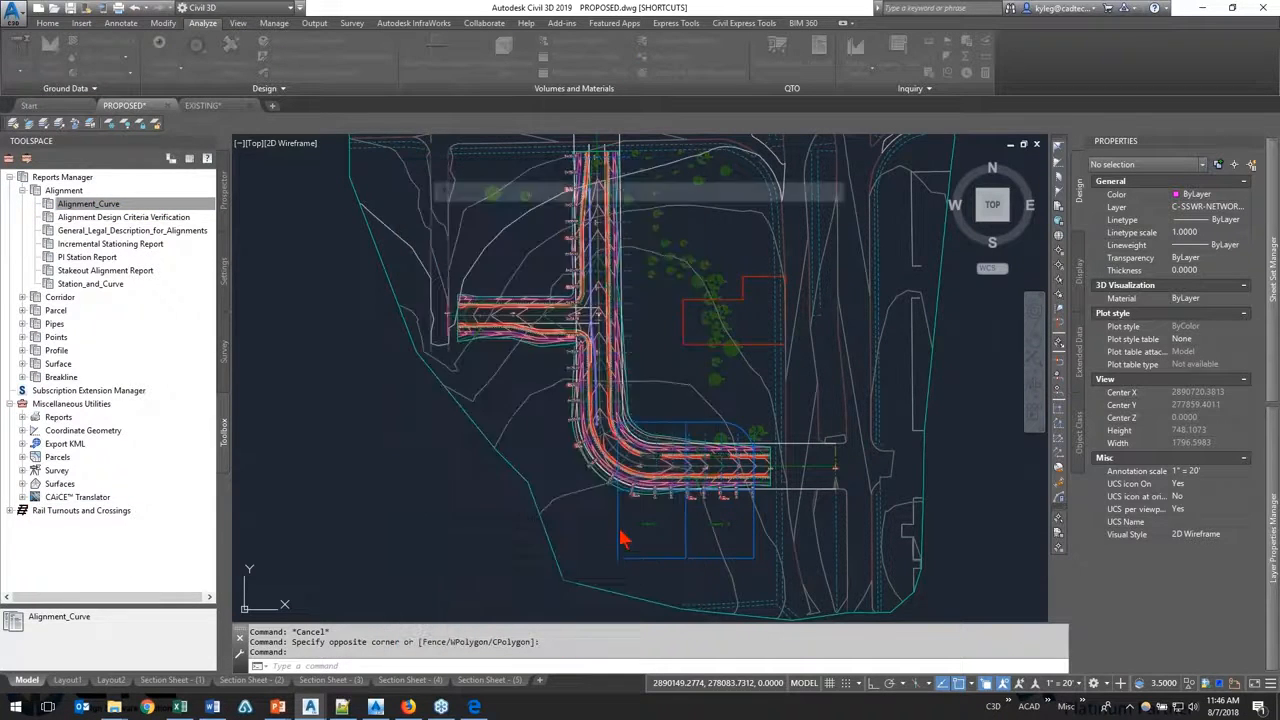
Step: Save the report as an HTML file in the Reports folder under a new name based on 00_AL Curve (modified).html
{"action": "left_click", "coordinate": [578, 243]}
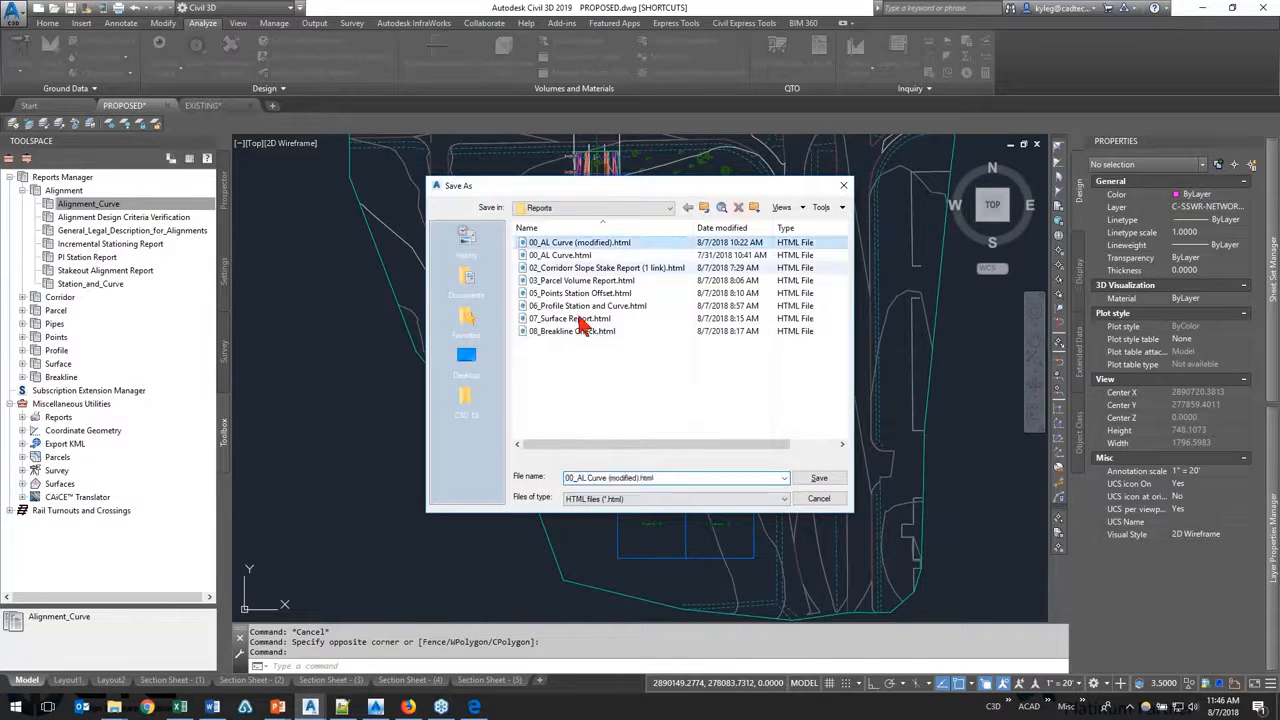
{"action": "left_click", "coordinate": [635, 478]}
{"action": "left_click", "coordinate": [635, 478]}
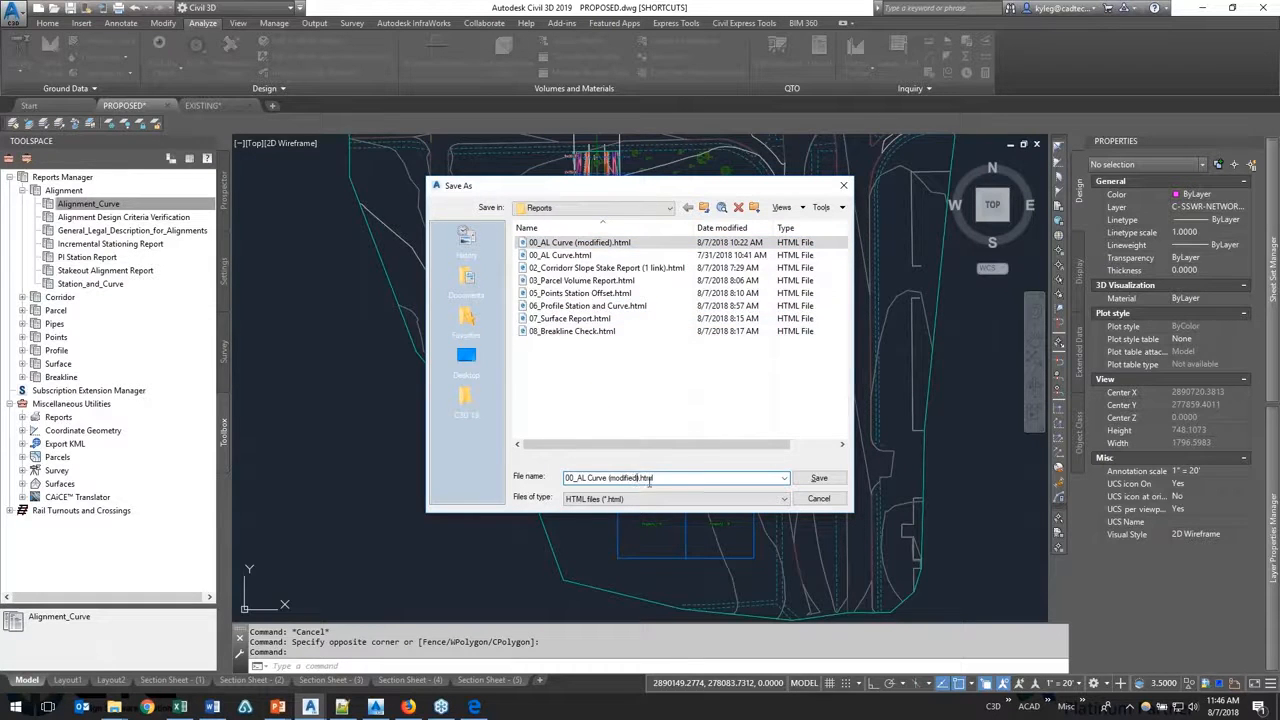
{"action": "type", "text": "Bea"}
{"action": "key", "text": "Return"}
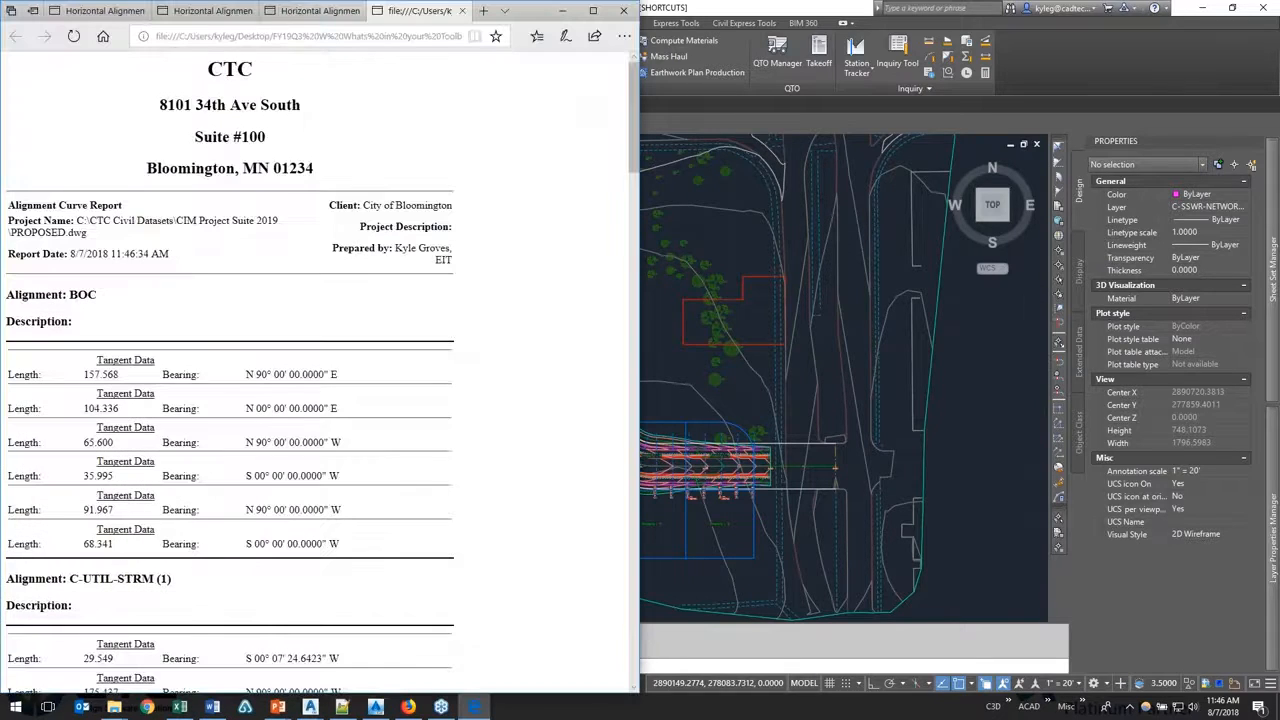
Step: Check the first Tangent Data direction label in the generated report, close the browser and return to the Report Customization slide
{"action": "double_click", "coordinate": [175, 375]}
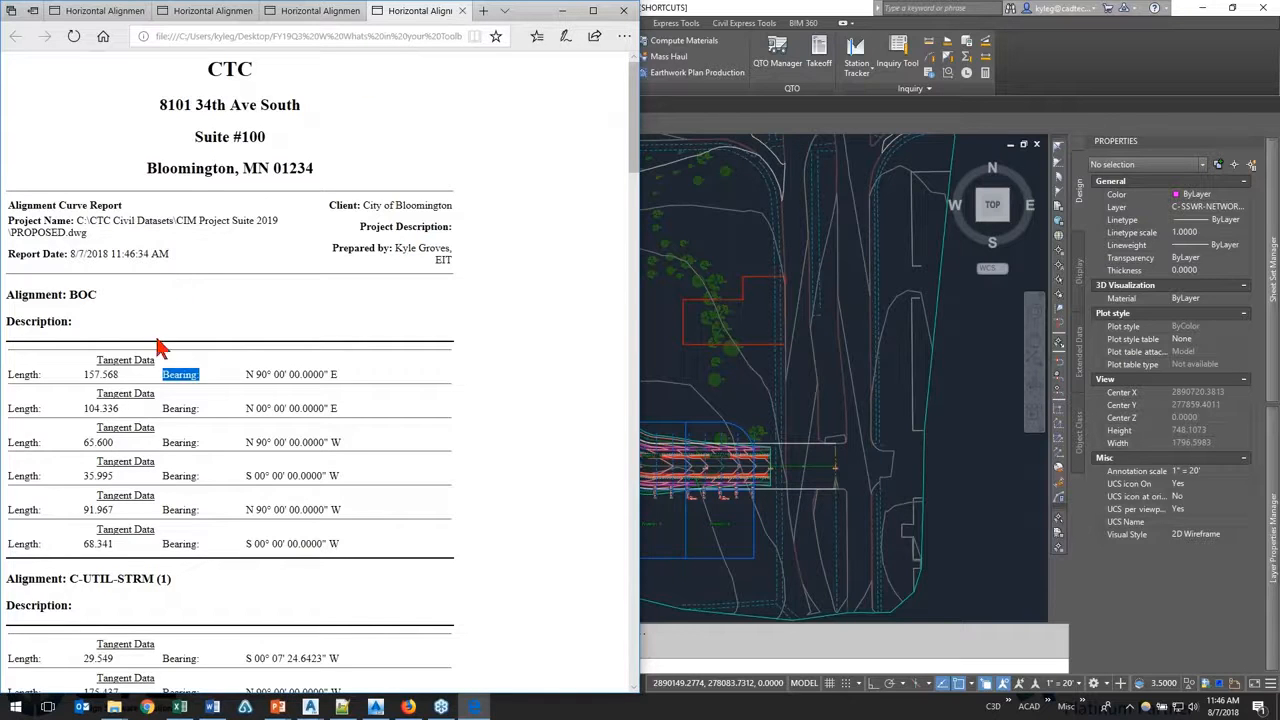
{"action": "left_click", "coordinate": [164, 374]}
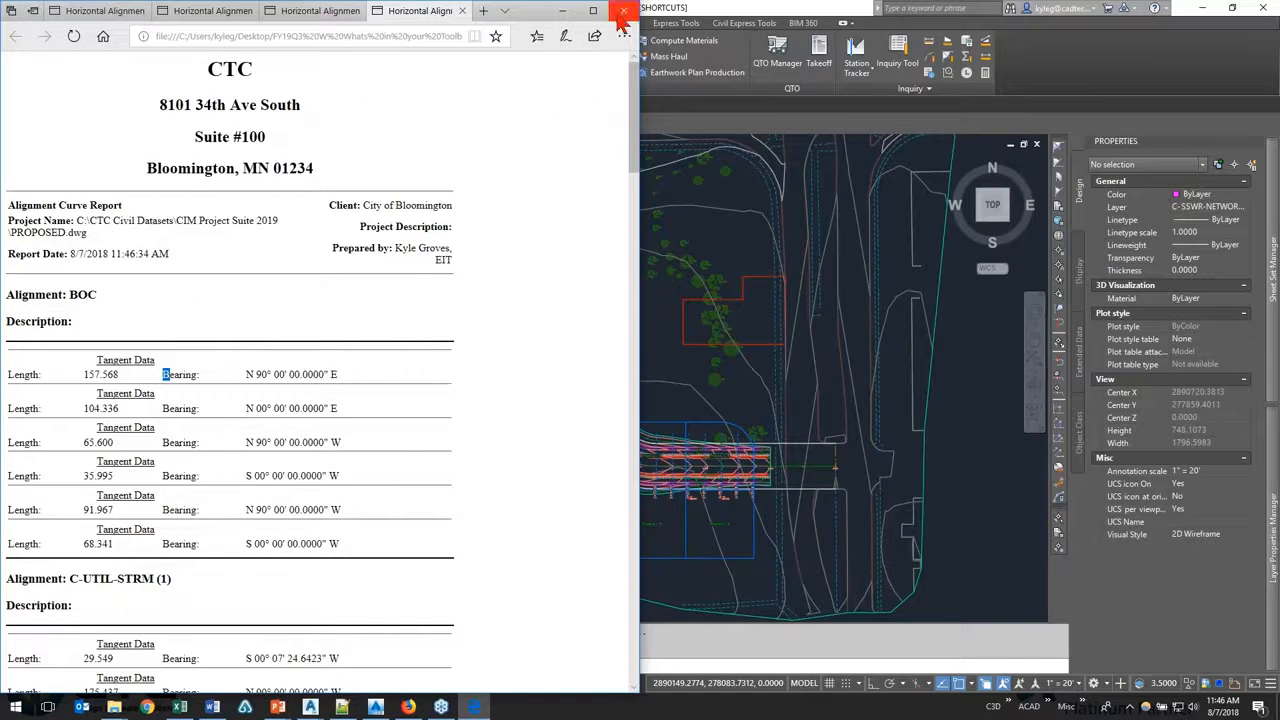
{"action": "left_click", "coordinate": [623, 12]}
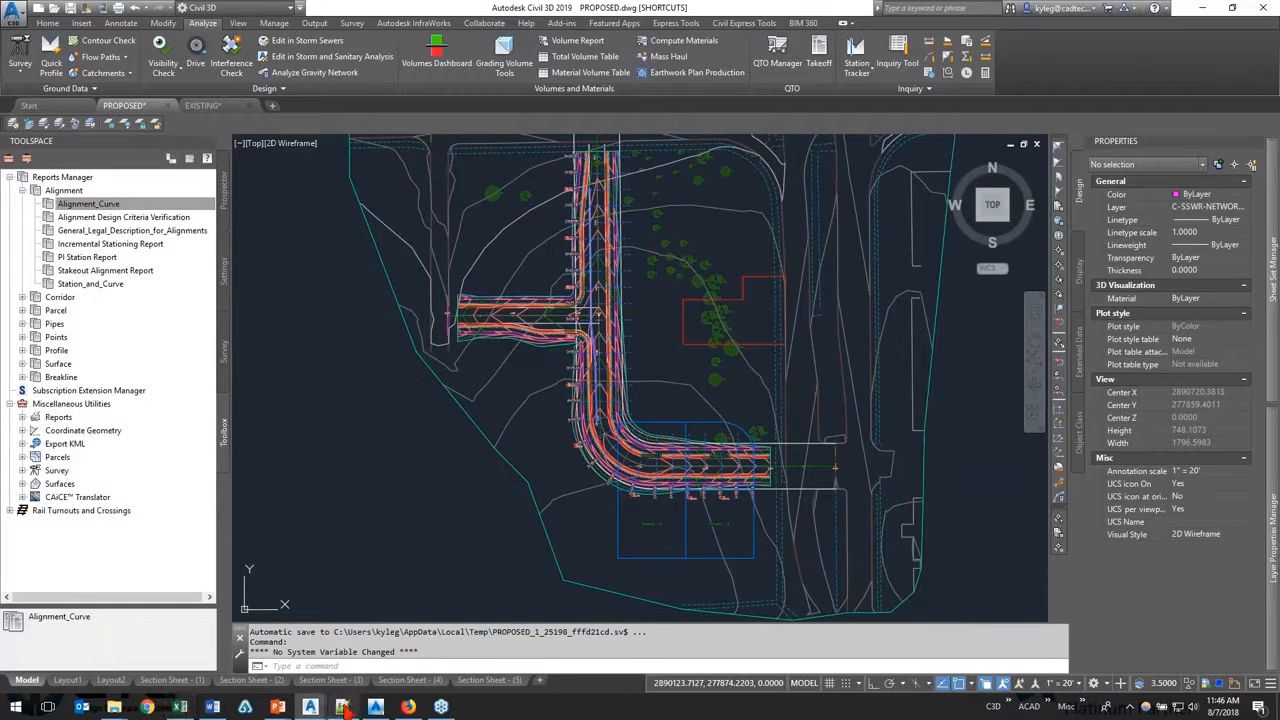
{"action": "mouse_move", "coordinate": [283, 707]}
{"action": "left_click", "coordinate": [338, 678]}
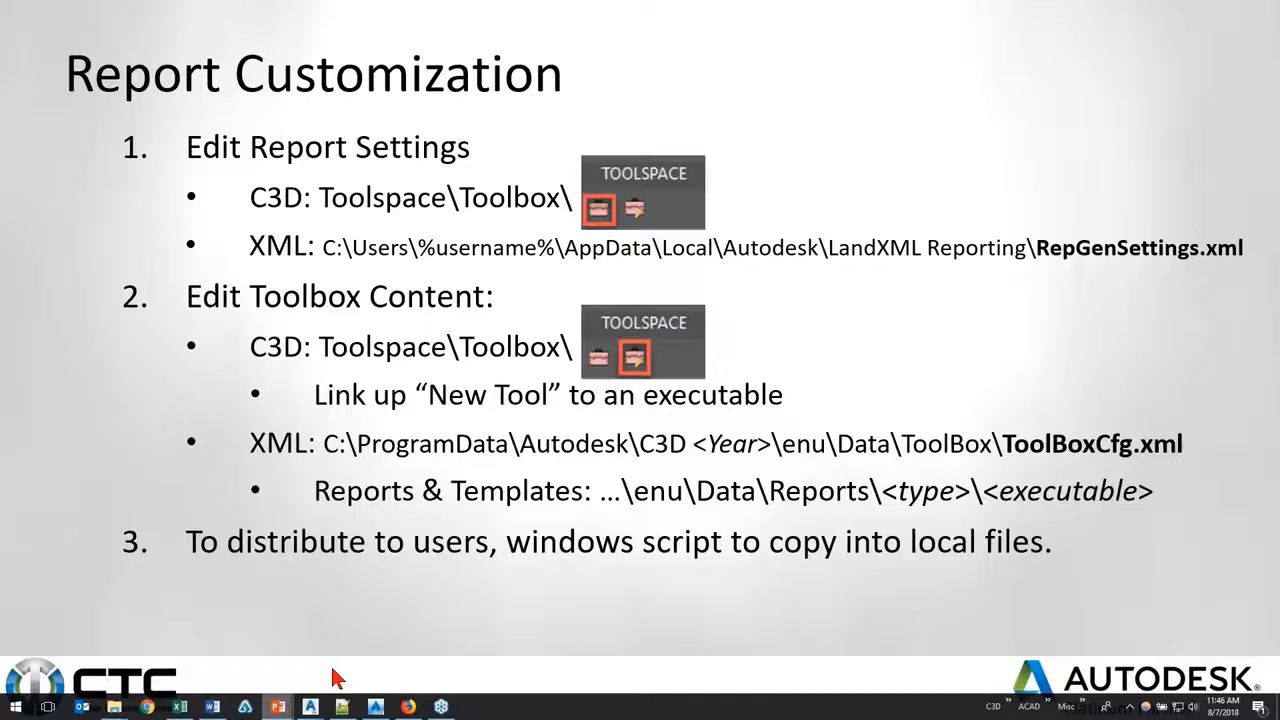